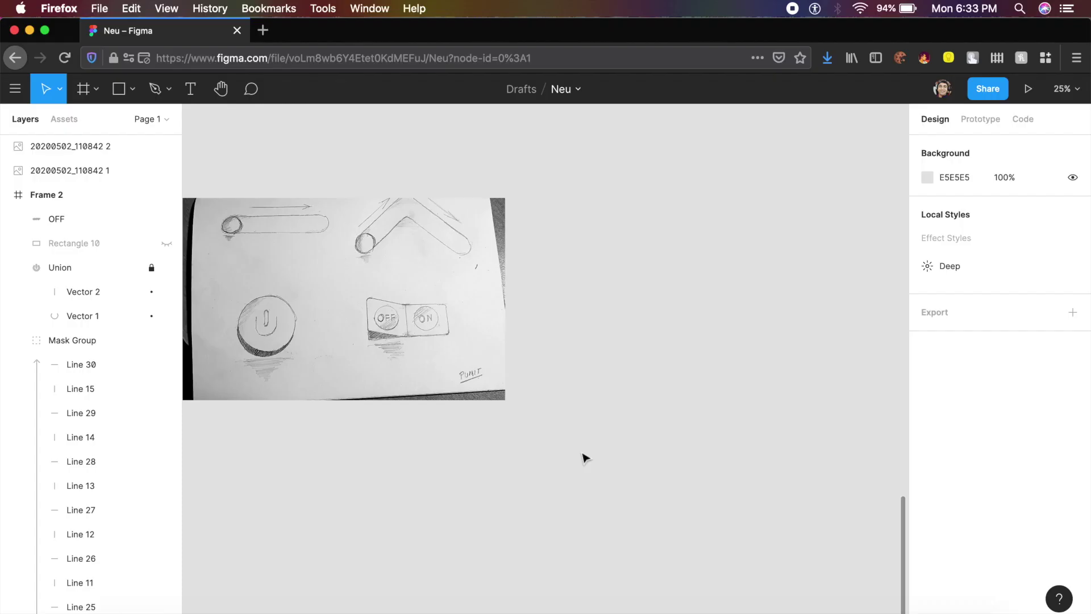
# - Draw an 831×831 square frame, Frame 6, beside the sketch image
pyautogui.scroll(-2, 585, 458)
pyautogui.scroll(5, 586, 458)
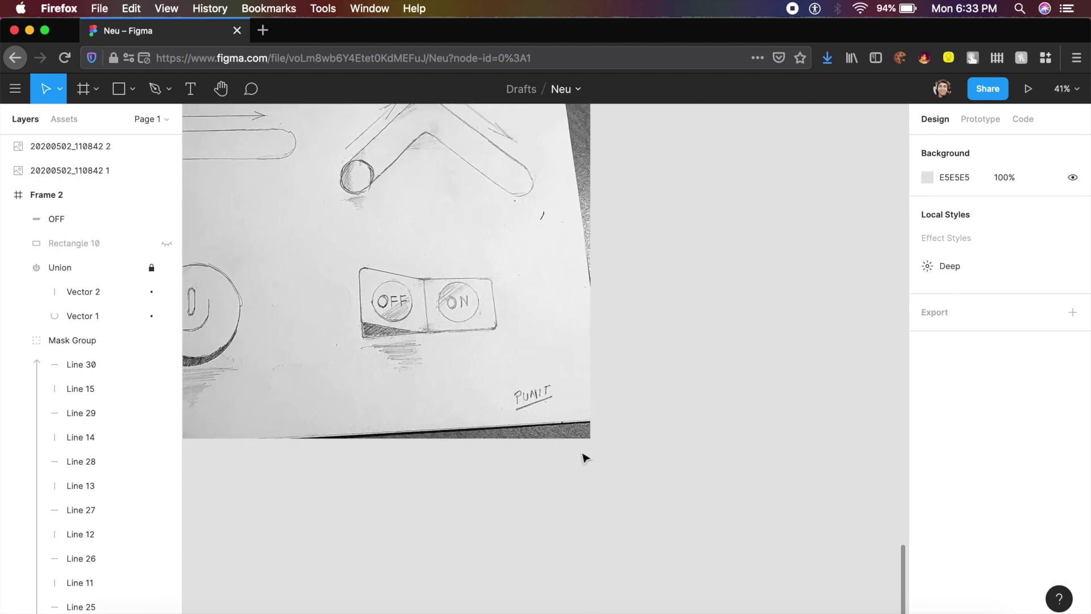
pyautogui.scroll(-3, 480, 365)
pyautogui.hscroll(5, 480, 365)
pyautogui.hscroll(2, 479, 368)
pyautogui.press('f')
pyautogui.moveTo(367, 195); pyautogui.dragTo(560, 389)
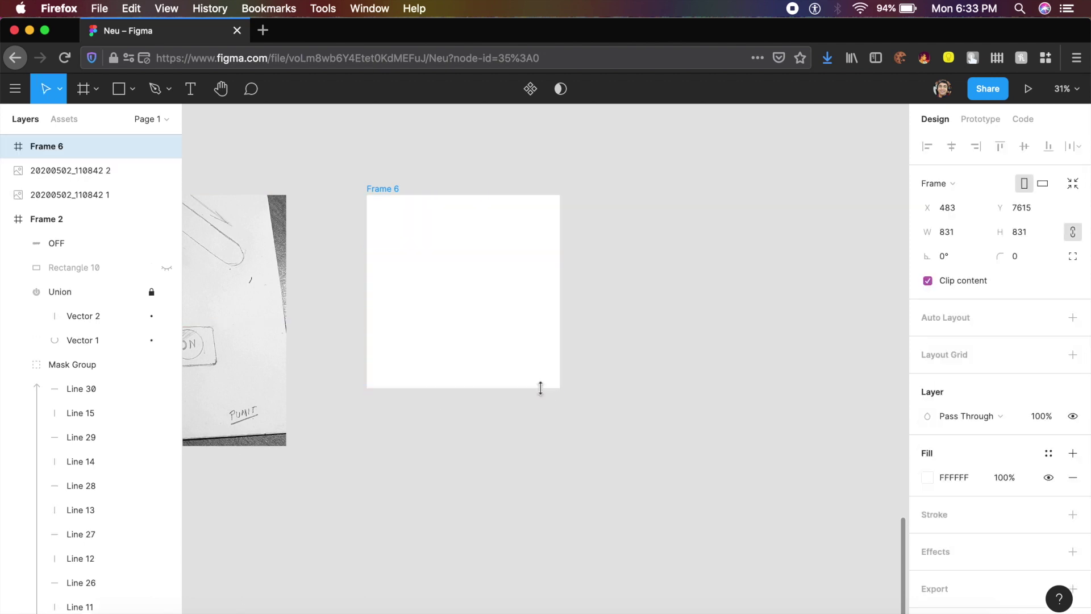
pyautogui.click(482, 278)
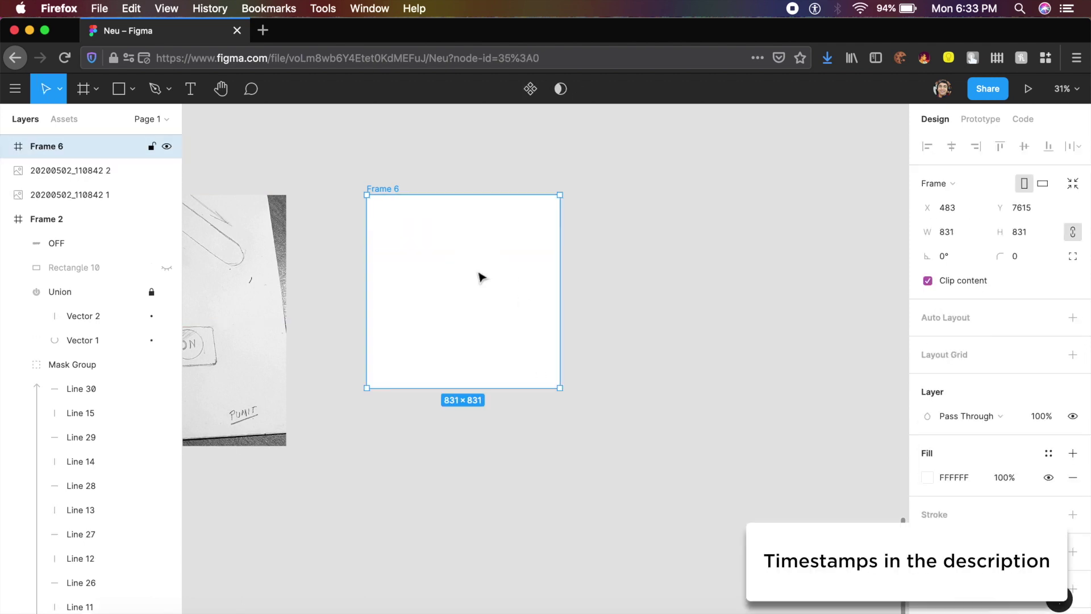
pyautogui.scroll(5, 482, 278)
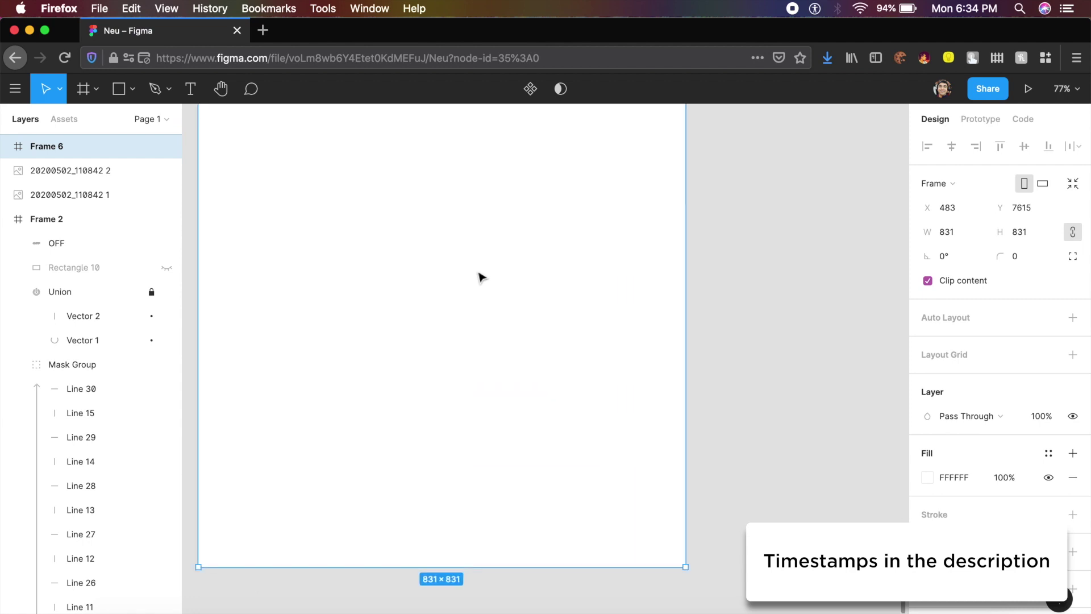
pyautogui.scroll(-2, 490, 320)
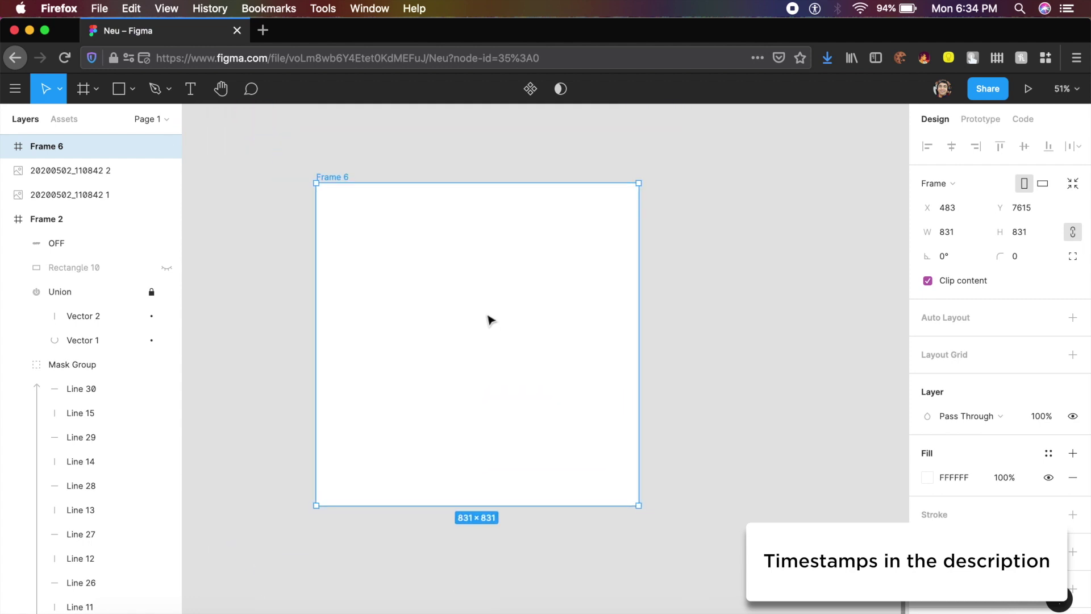
pyautogui.press('r')
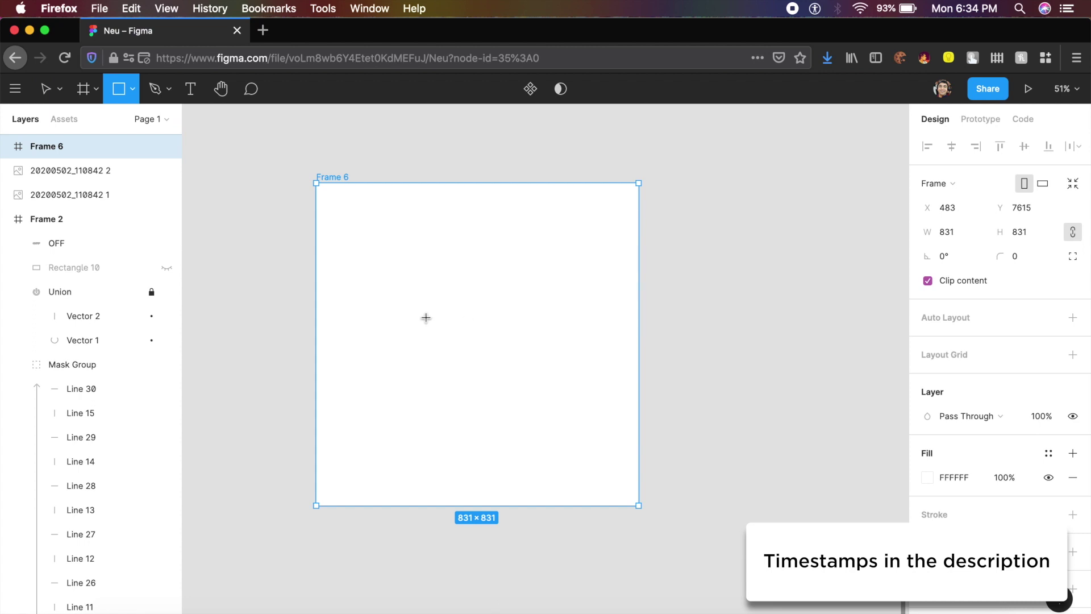
# - Draw a wide 672×152 grey rectangle inside Frame 6, centred horizontally
pyautogui.click(349, 300)
pyautogui.moveTo(349, 300); pyautogui.dragTo(607, 363)
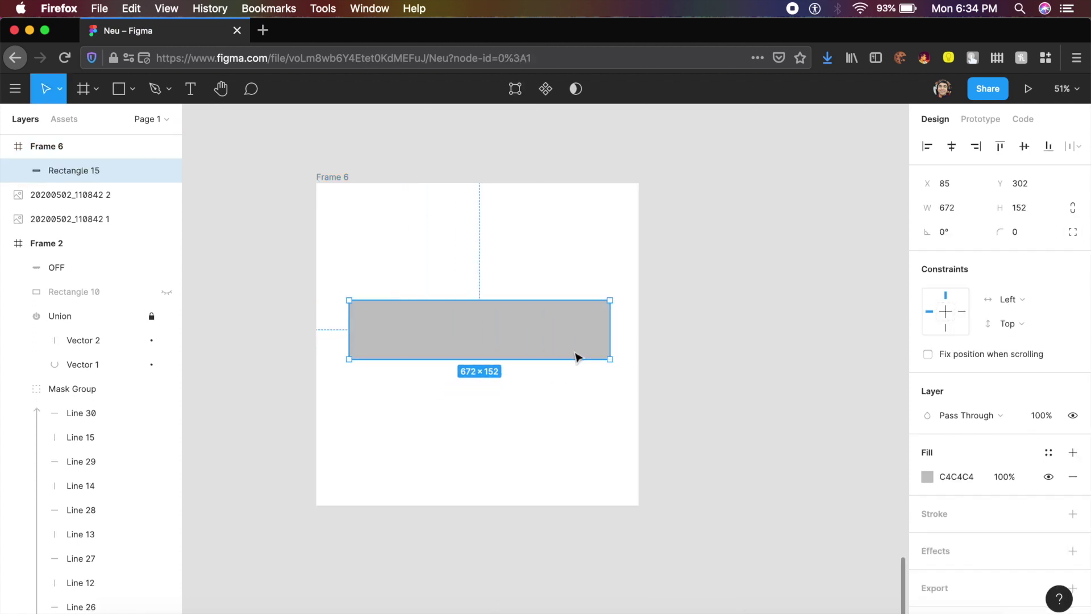
pyautogui.press('Escape')
pyautogui.moveTo(490, 341); pyautogui.dragTo(488, 353)
pyautogui.click(609, 299)
pyautogui.click(550, 356)
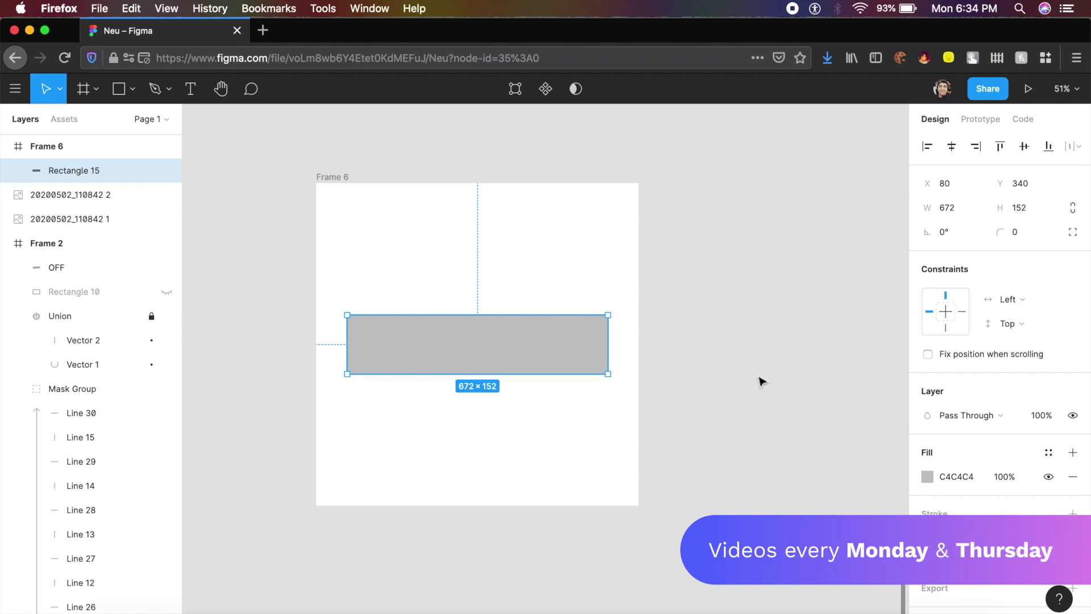
# - Round the rectangle into a pill with corner radius 500
pyautogui.click(1025, 238)
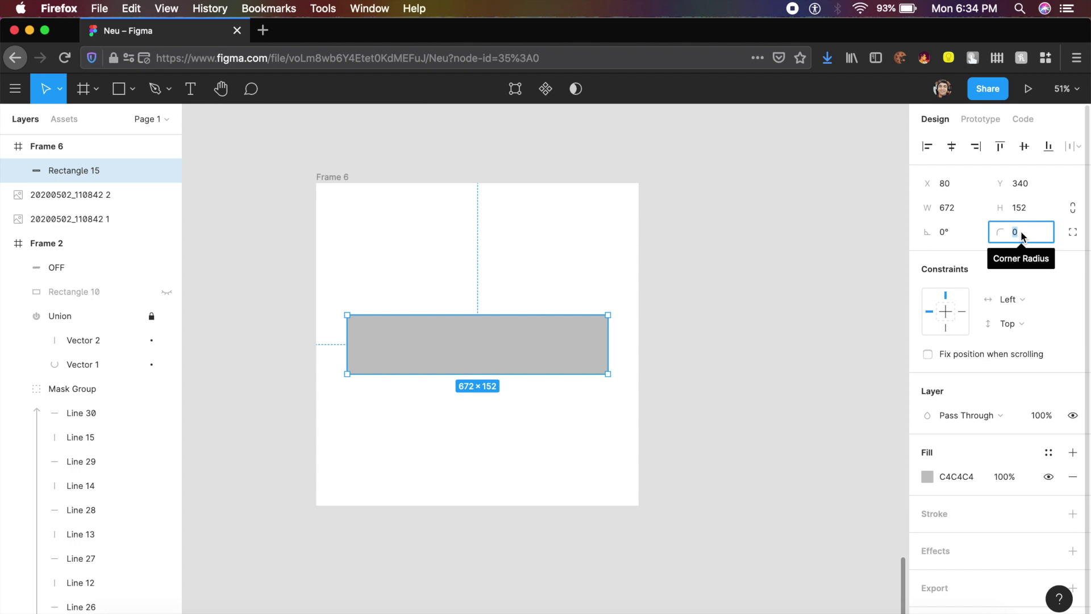
pyautogui.write('500\\')
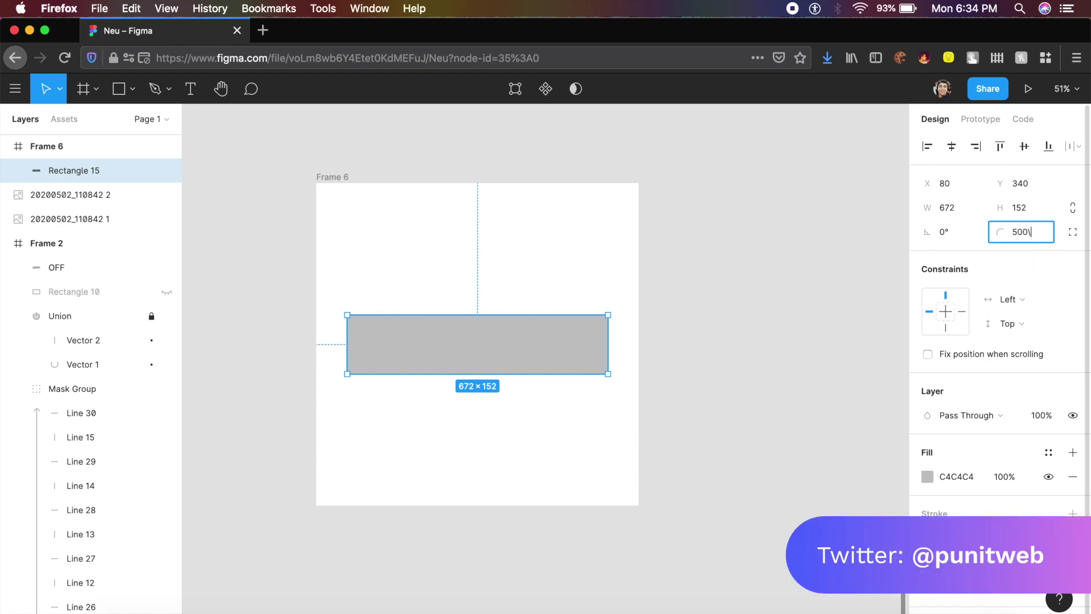
pyautogui.press('Return')
pyautogui.click(628, 318)
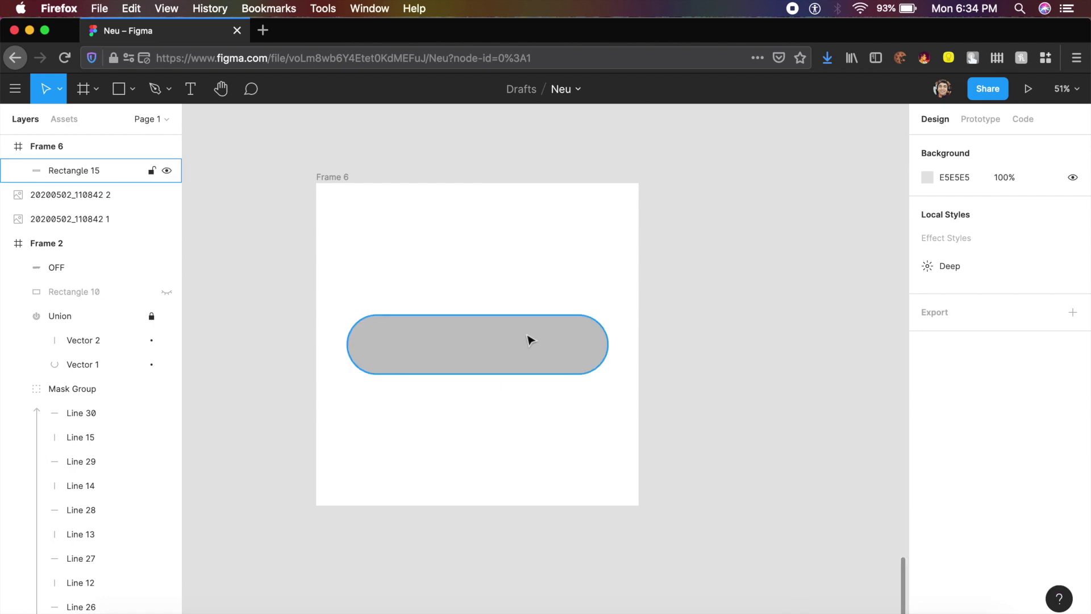
pyautogui.click(574, 341)
pyautogui.click(694, 318)
pyautogui.scroll(-1, 603, 344)
pyautogui.click(611, 335)
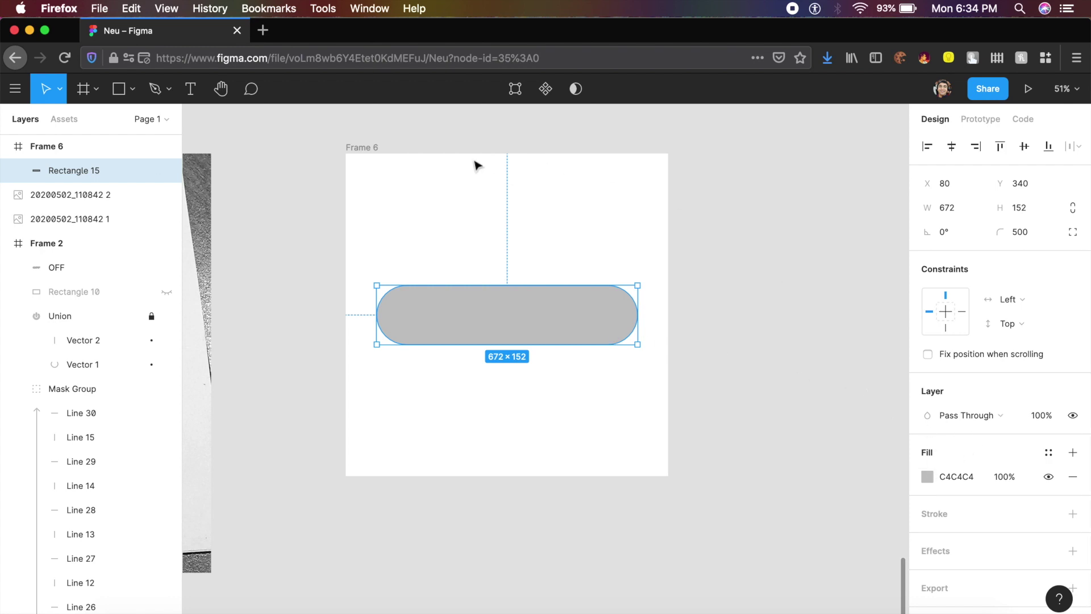
pyautogui.click(376, 149)
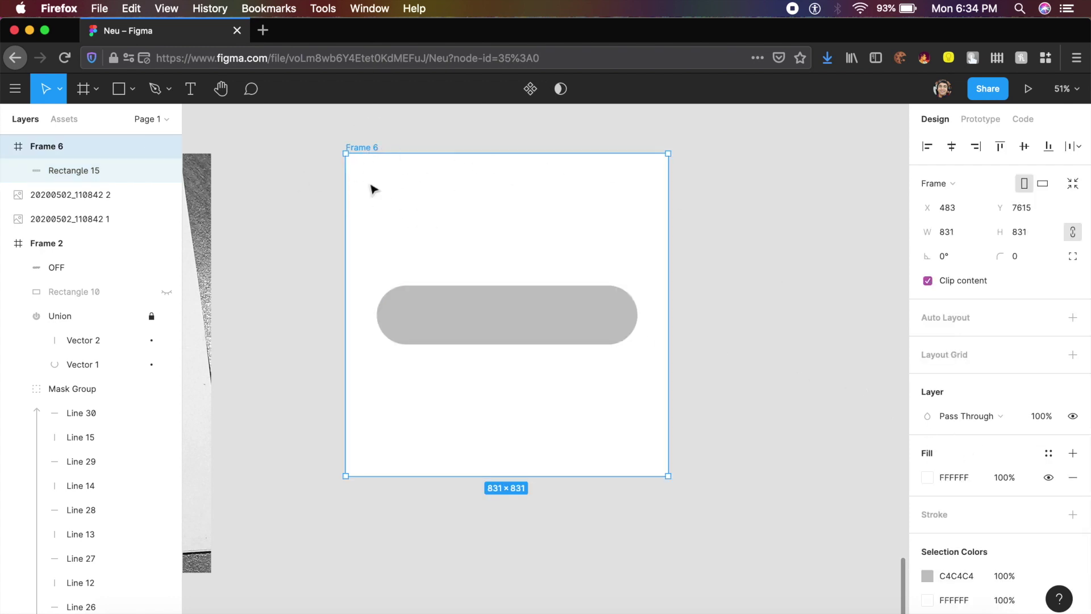
# - Change Frame 6's fill from Solid to a Linear gradient
pyautogui.click(928, 477)
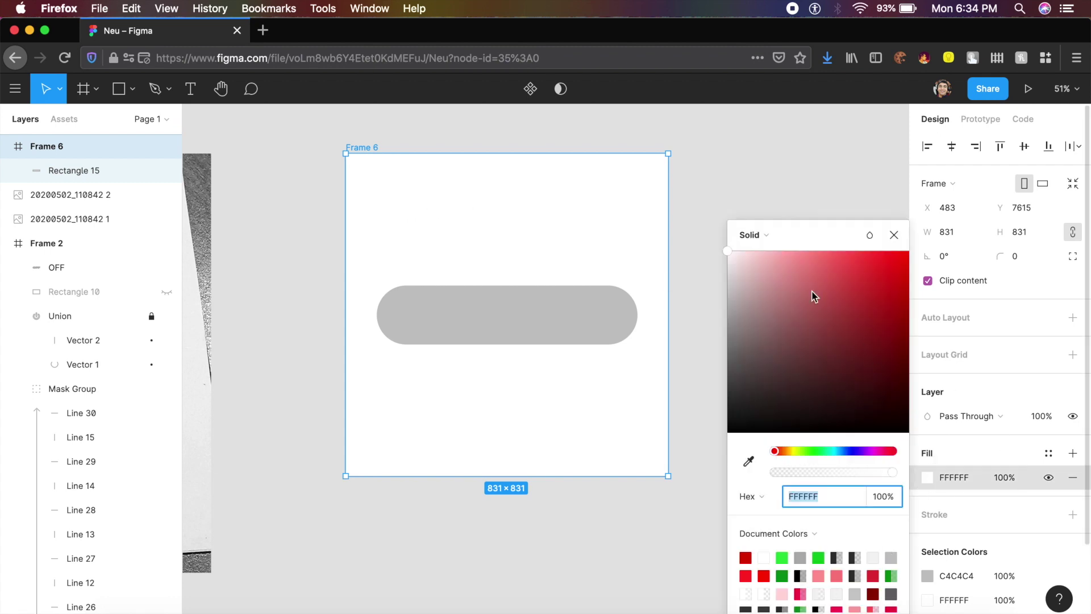
pyautogui.click(765, 235)
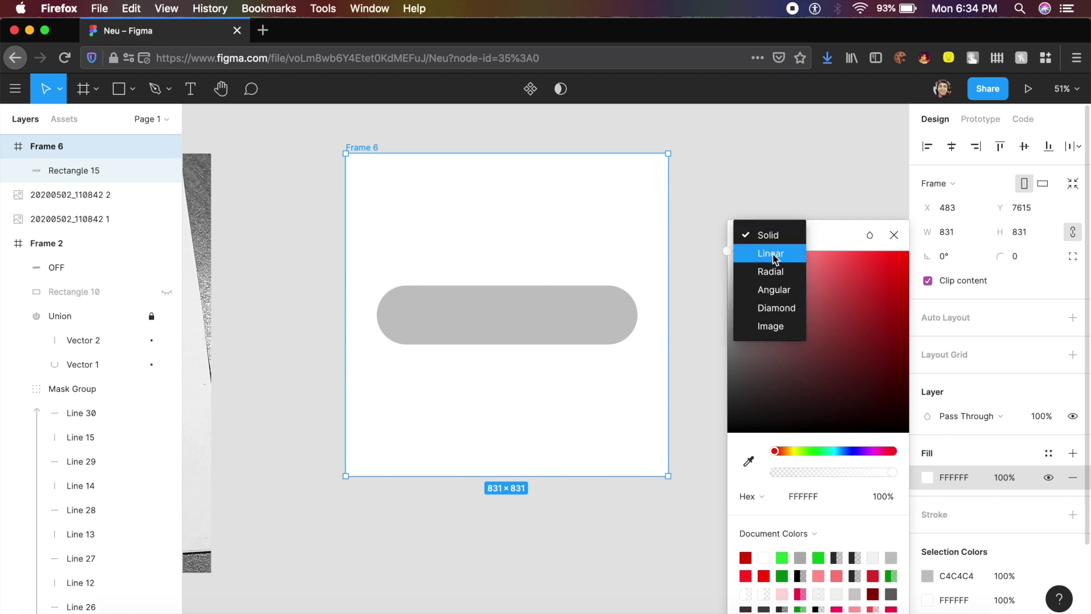
pyautogui.click(773, 254)
pyautogui.click(507, 475)
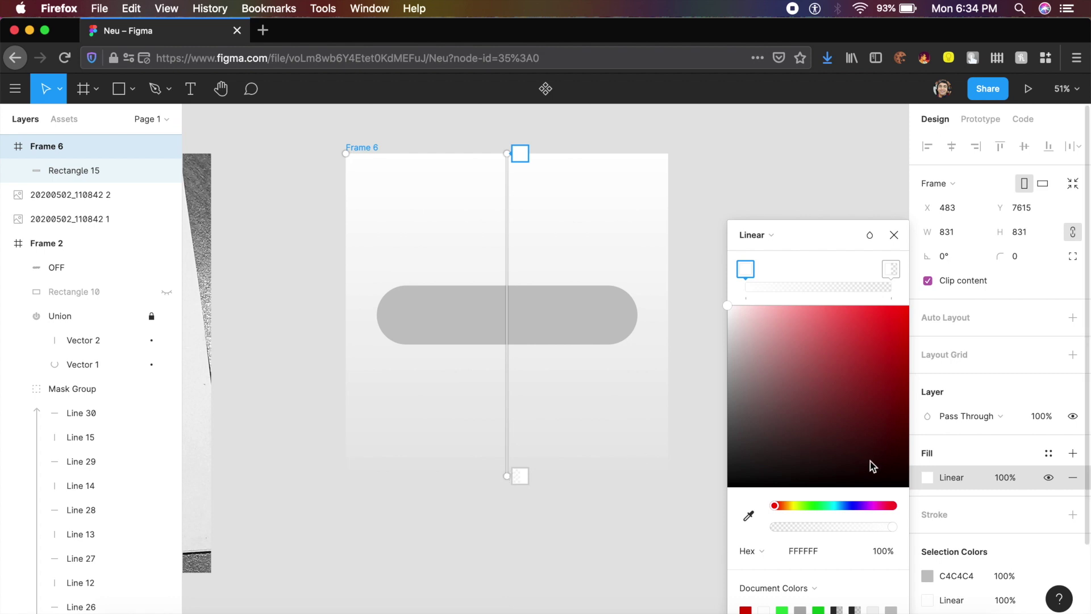
pyautogui.click(843, 522)
pyautogui.press('super+z')
# - Make the bottom gradient stop fully opaque light grey EAEAEA
pyautogui.click(891, 269)
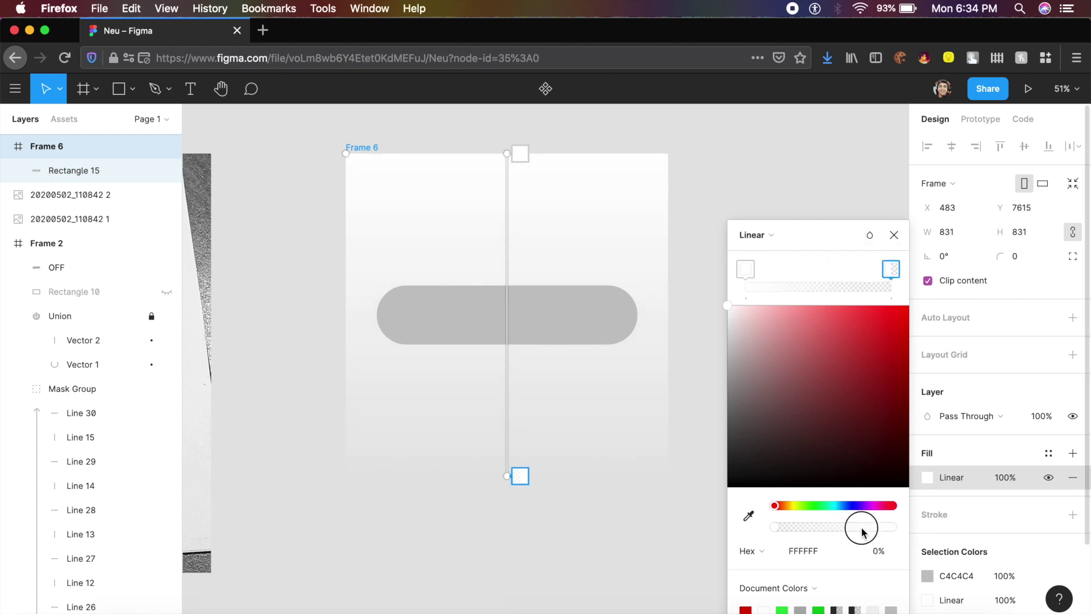
pyautogui.moveTo(858, 526); pyautogui.dragTo(979, 534)
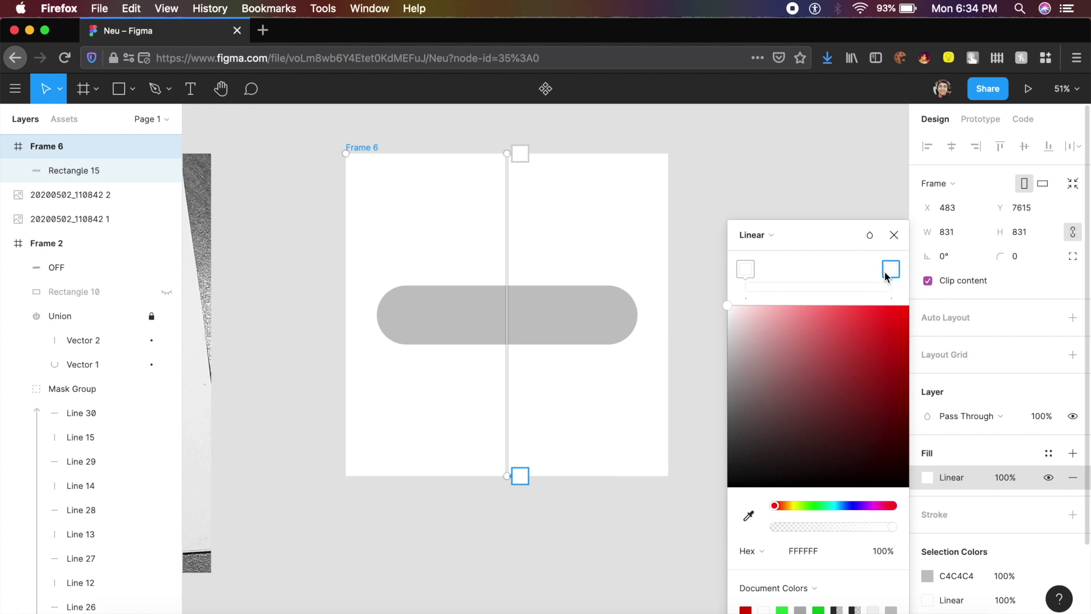
pyautogui.moveTo(732, 329); pyautogui.dragTo(711, 324)
pyautogui.click(746, 269)
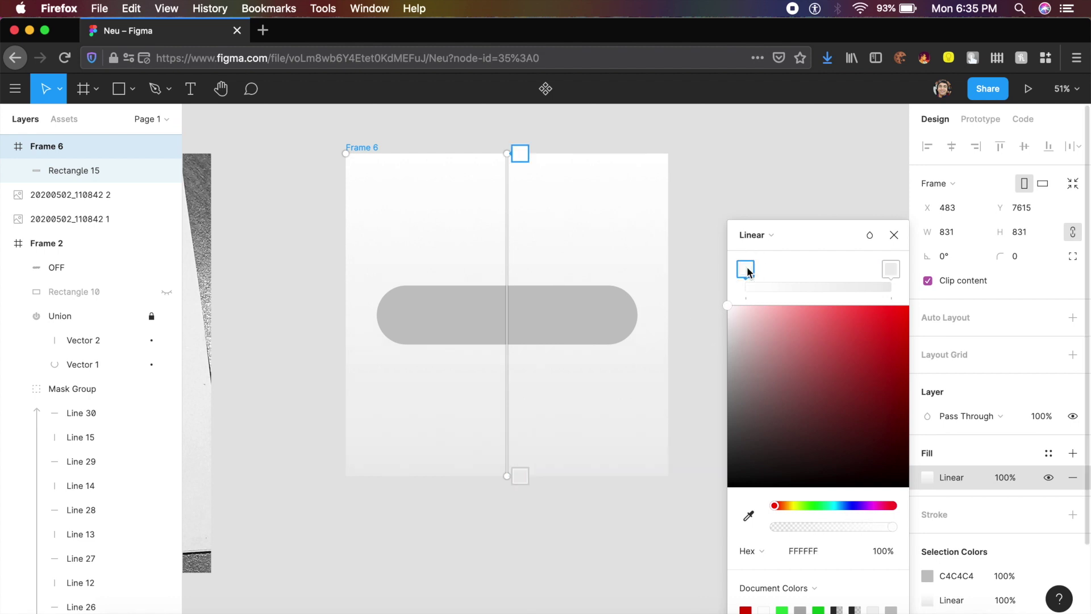
pyautogui.click(752, 133)
pyautogui.click(549, 357)
pyautogui.click(612, 331)
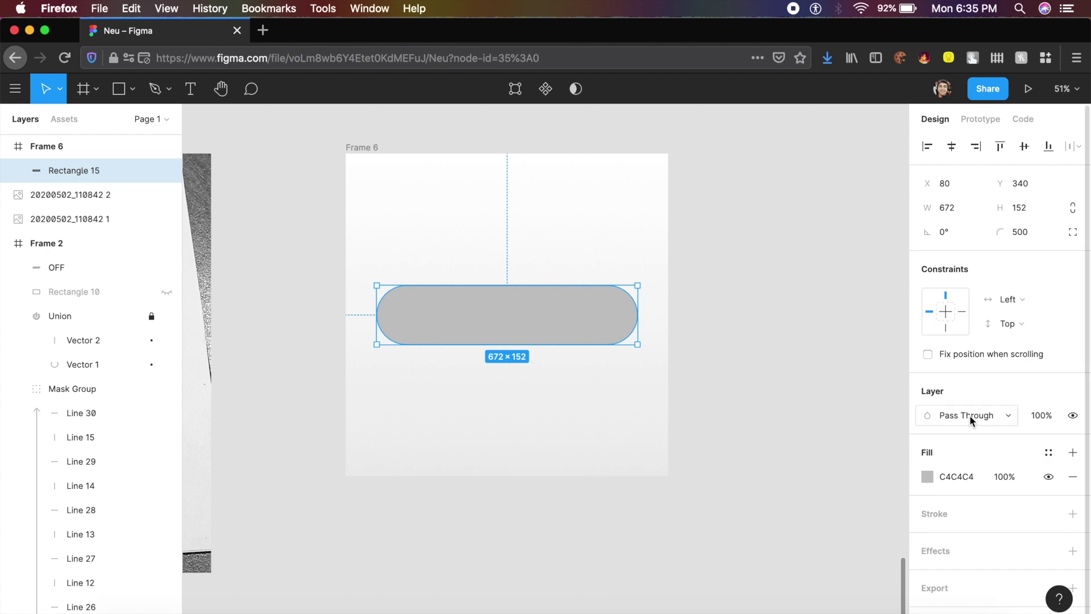
# - Fill the pill with the frame's background colour F6F6F6 using the eyedropper
pyautogui.click(928, 478)
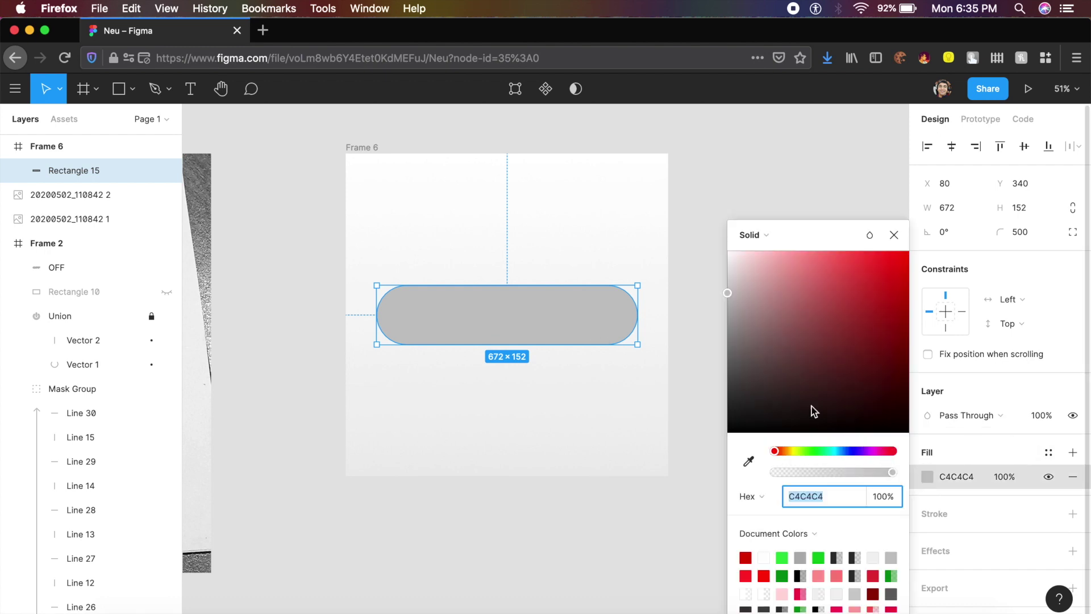
pyautogui.click(749, 461)
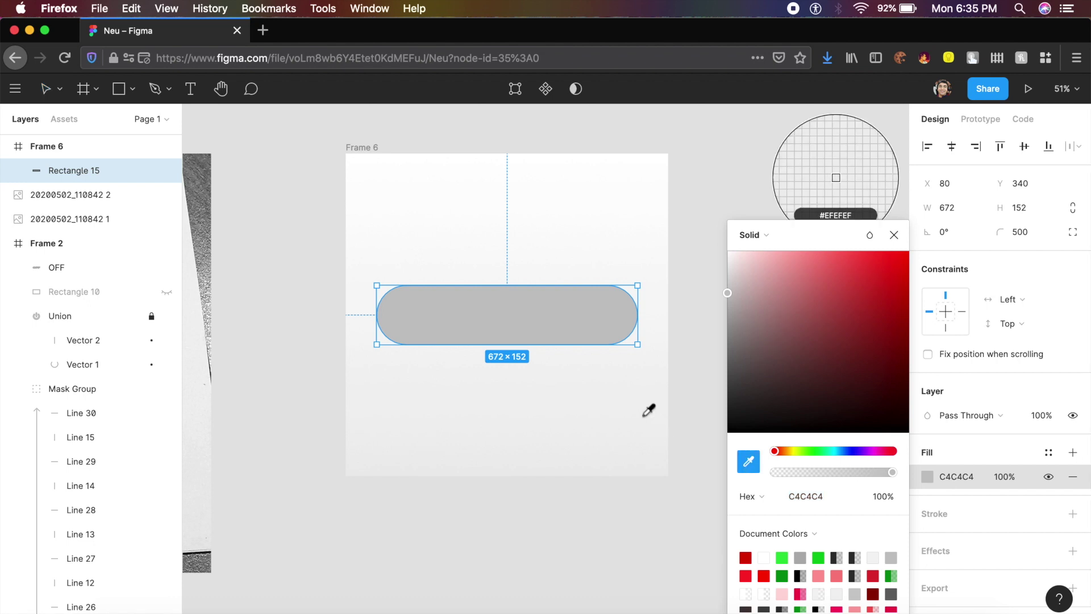
pyautogui.click(650, 311)
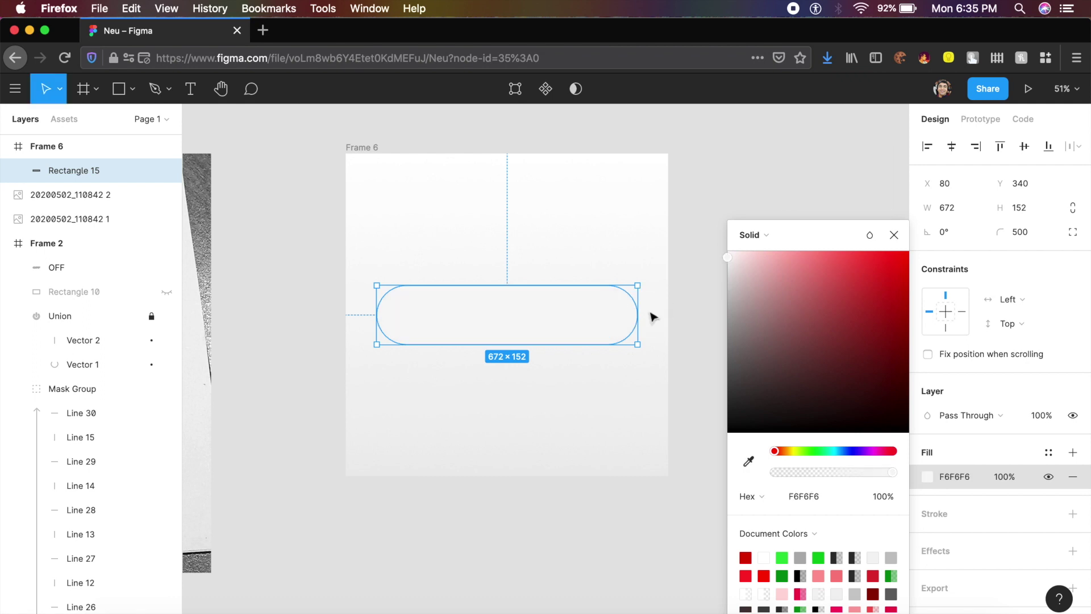
pyautogui.click(683, 302)
pyautogui.scroll(5, 684, 301)
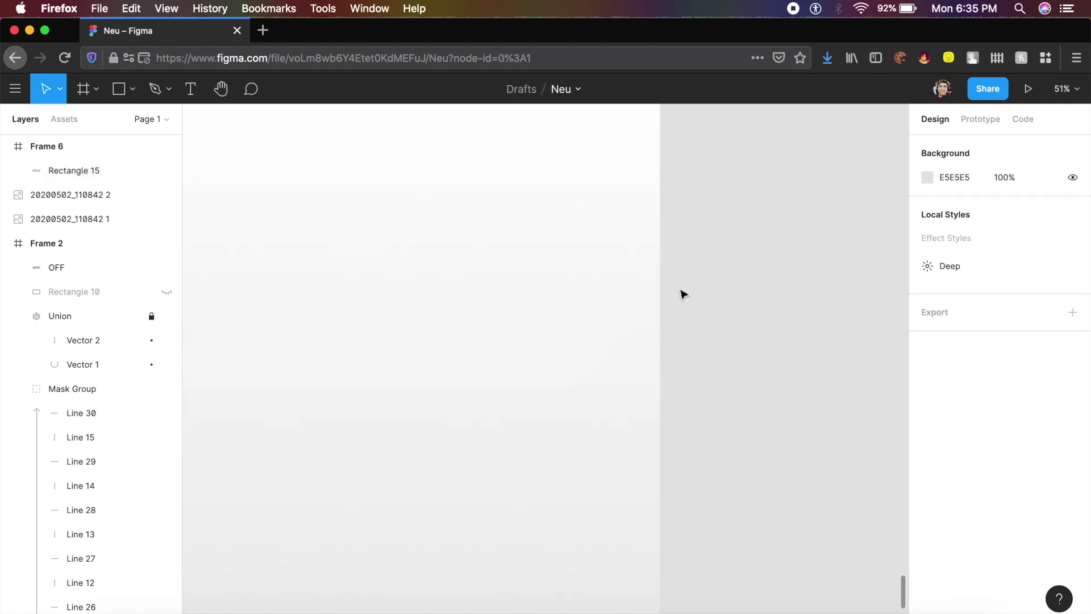
pyautogui.hscroll(-3, 597, 378)
pyautogui.scroll(-5, 676, 371)
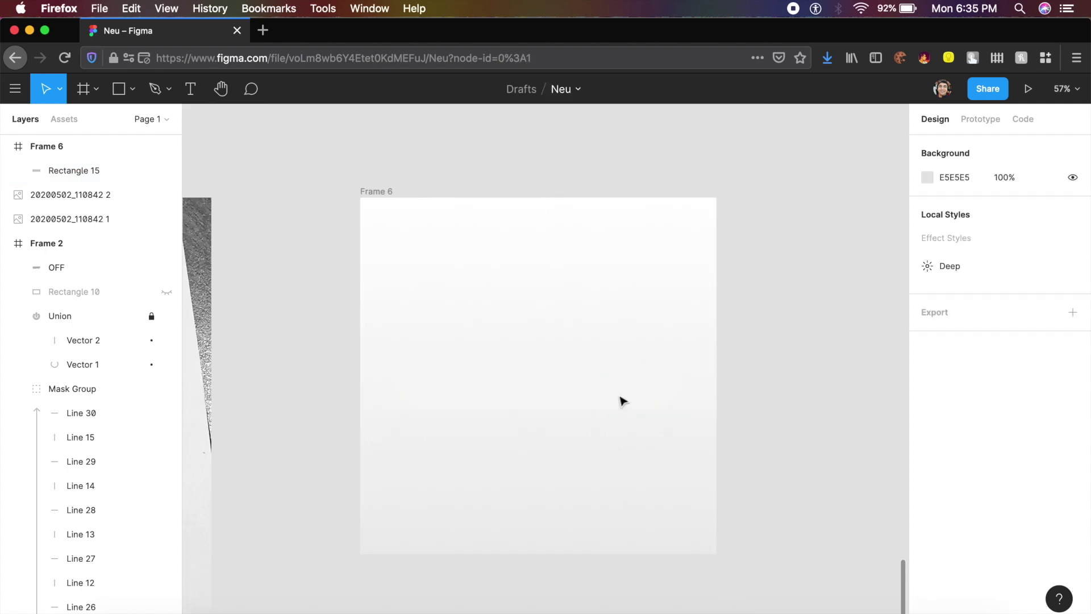
pyautogui.click(624, 397)
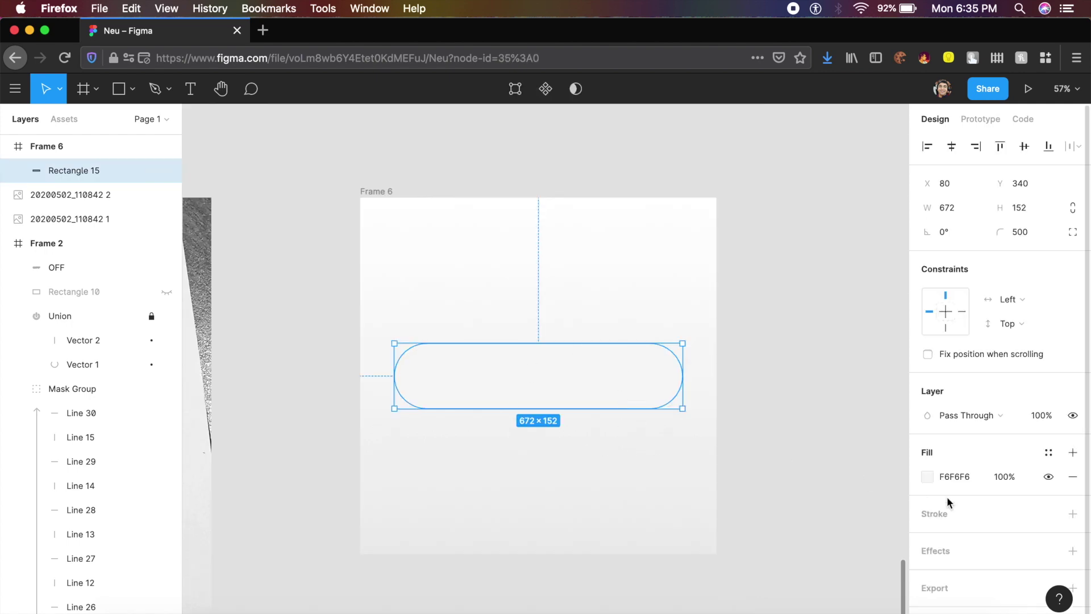
# - Add a shadow effect to the pill and change it to Inner Shadow
pyautogui.click(943, 552)
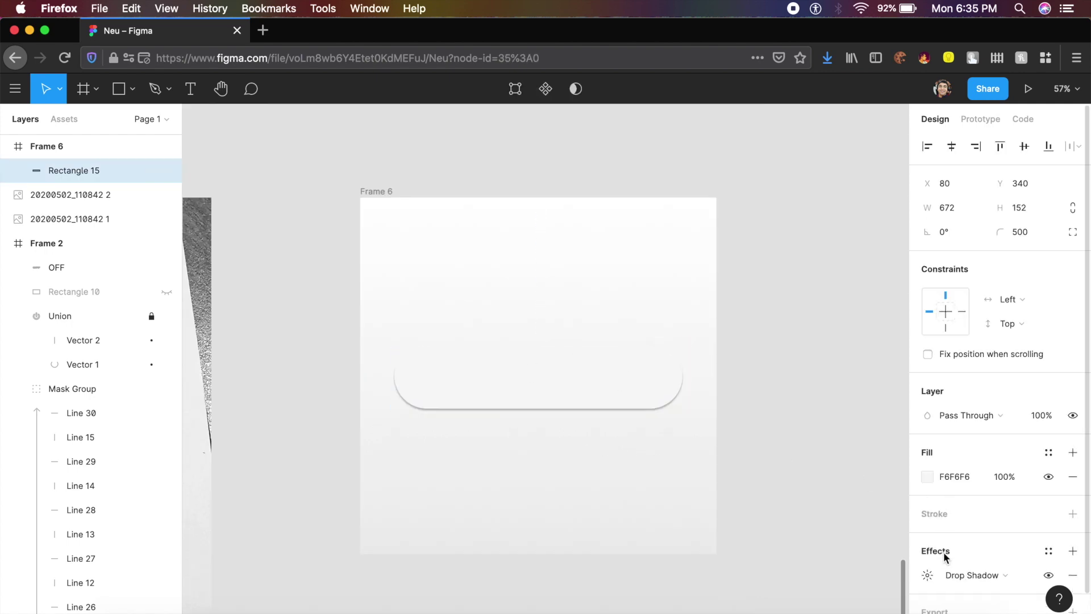
pyautogui.scroll(-1, 943, 552)
pyautogui.click(555, 395)
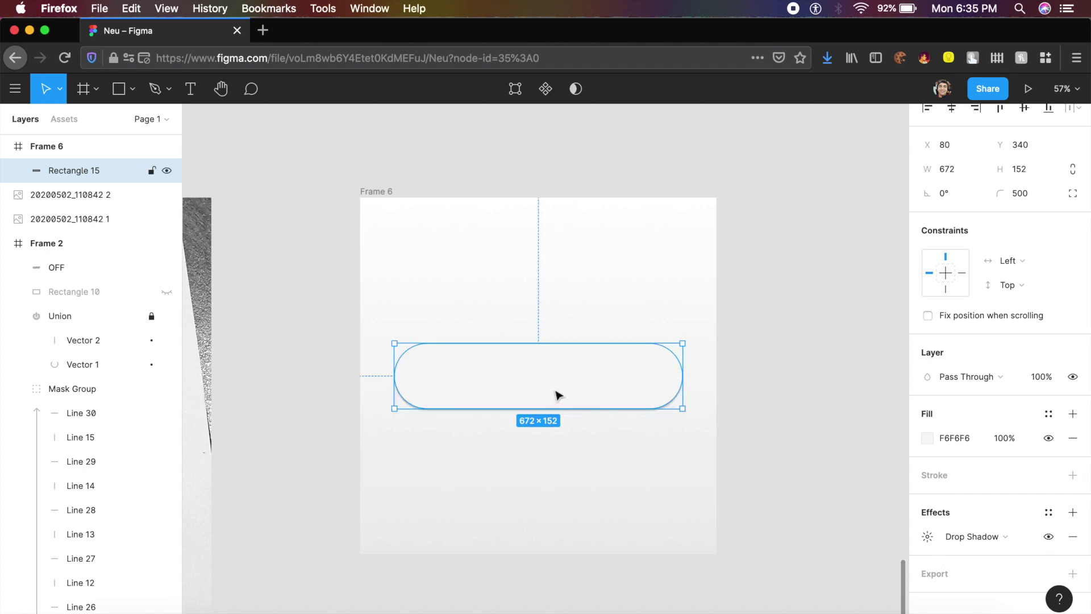
pyautogui.click(1004, 538)
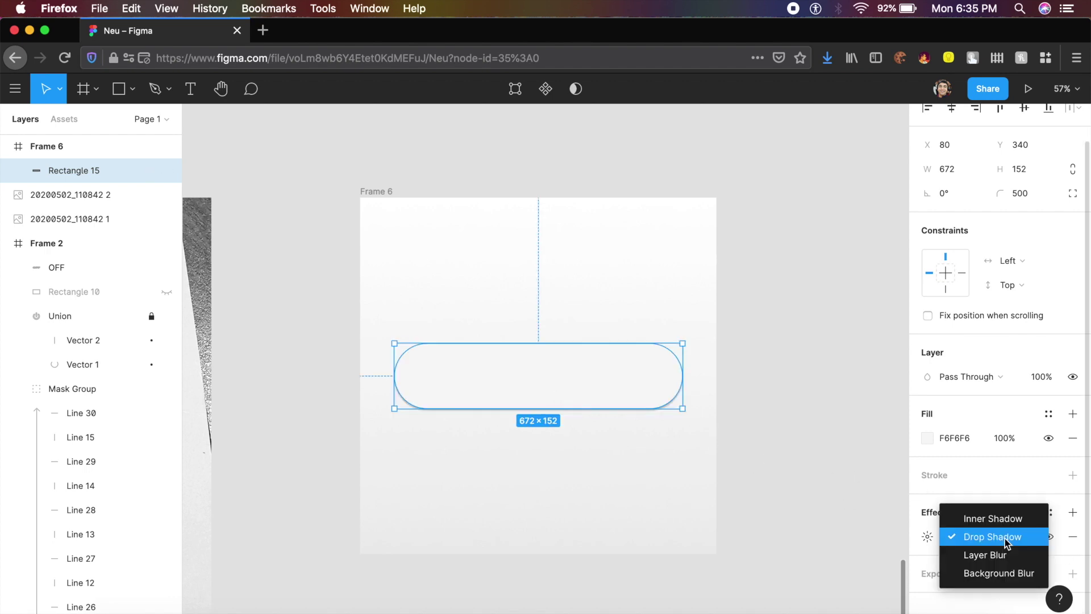
pyautogui.click(1007, 520)
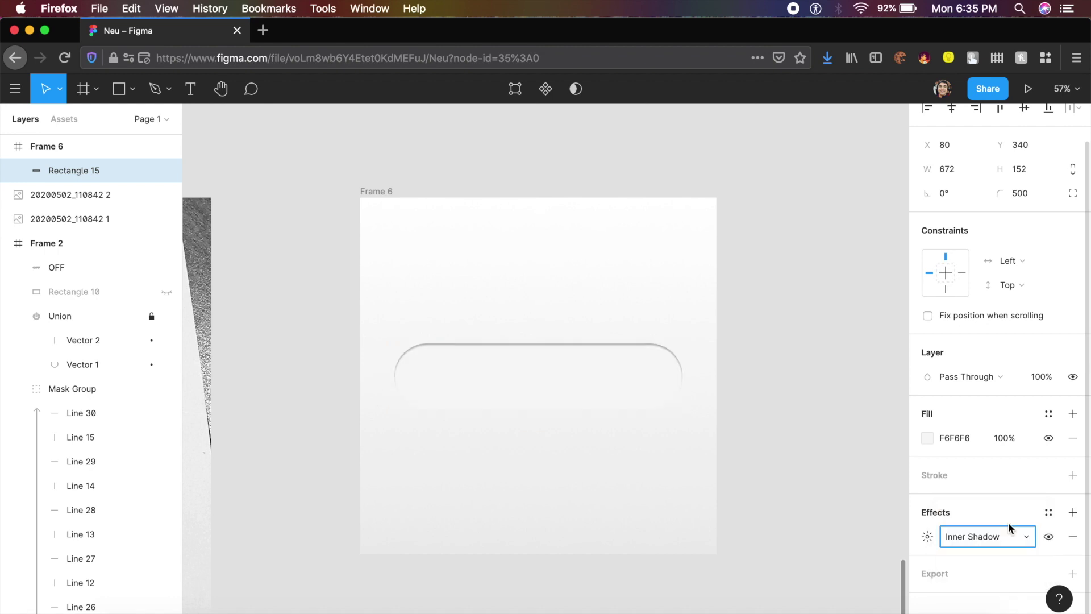
# - Set the inner shadow to blur 24, offset X 12 / Y 12, and 15% opacity
pyautogui.click(926, 537)
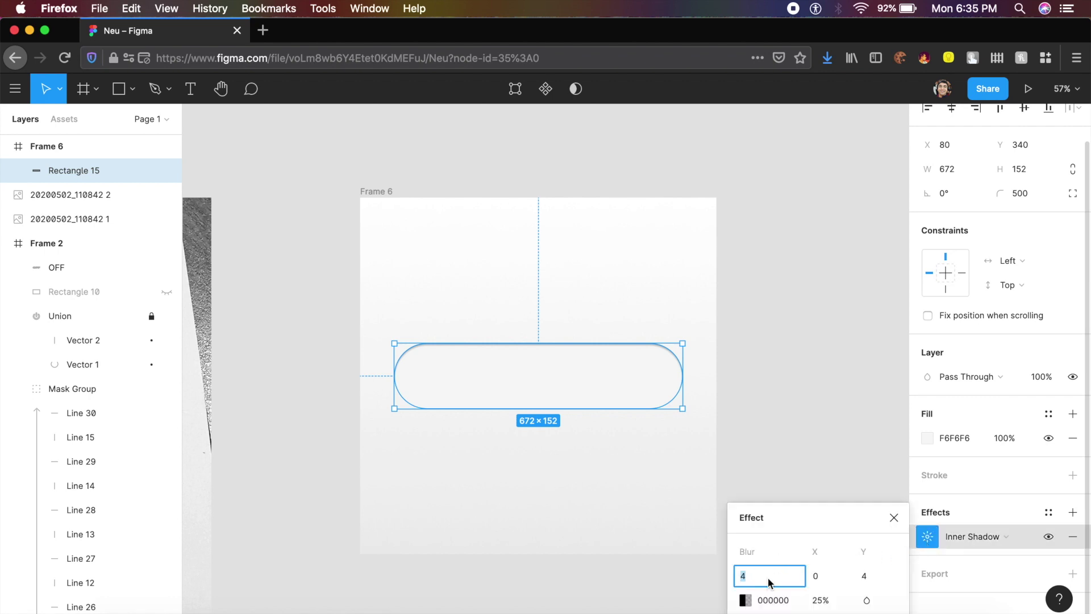
pyautogui.press('BackSpace')
pyautogui.write('24')
pyautogui.click(830, 576)
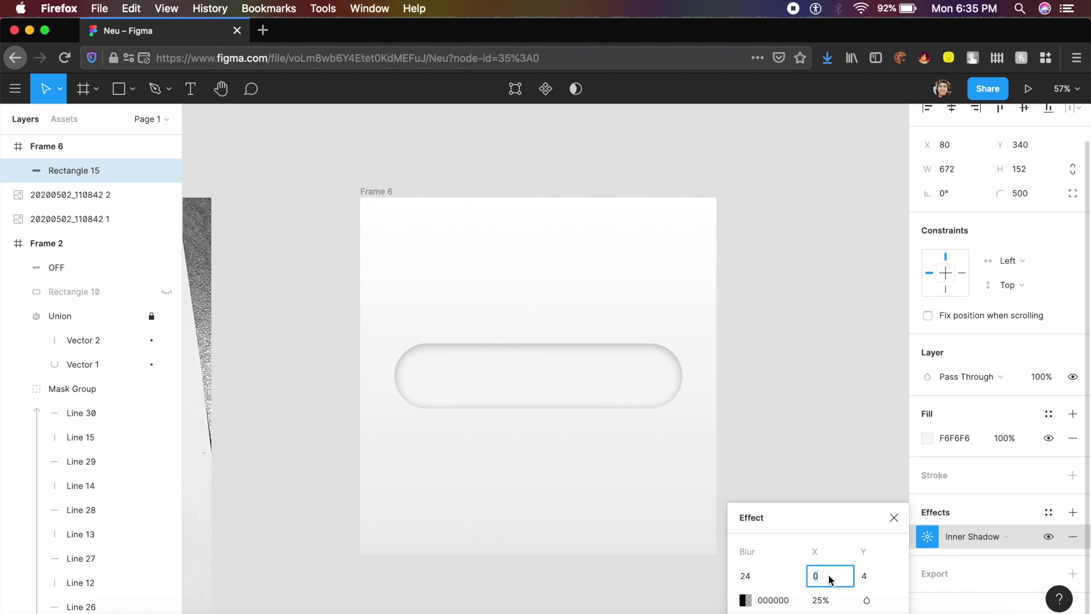
pyautogui.write('12')
pyautogui.click(864, 573)
pyautogui.write('12')
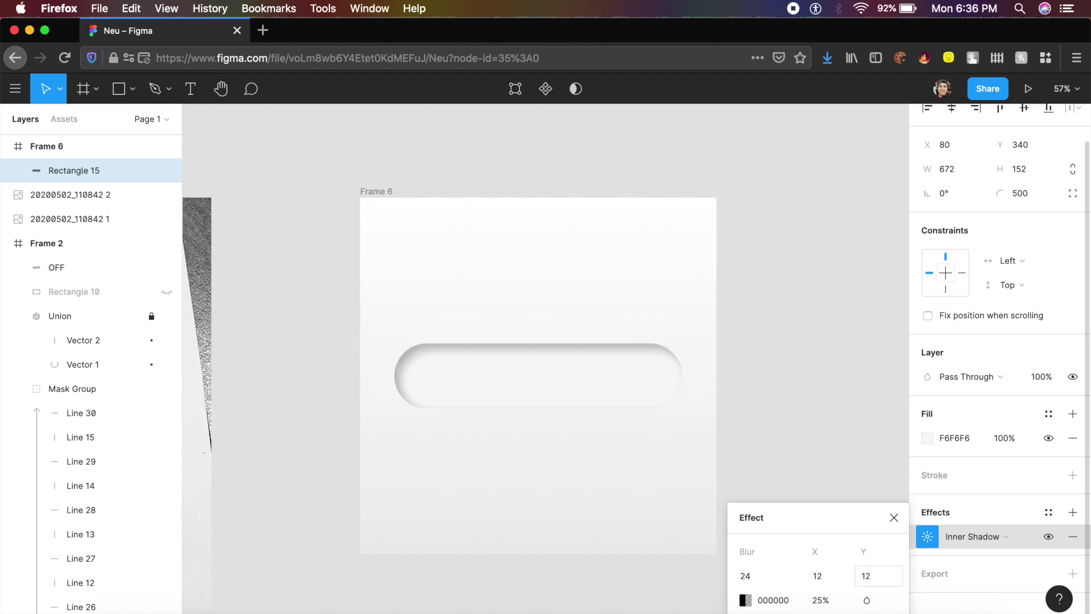
pyautogui.press('Return')
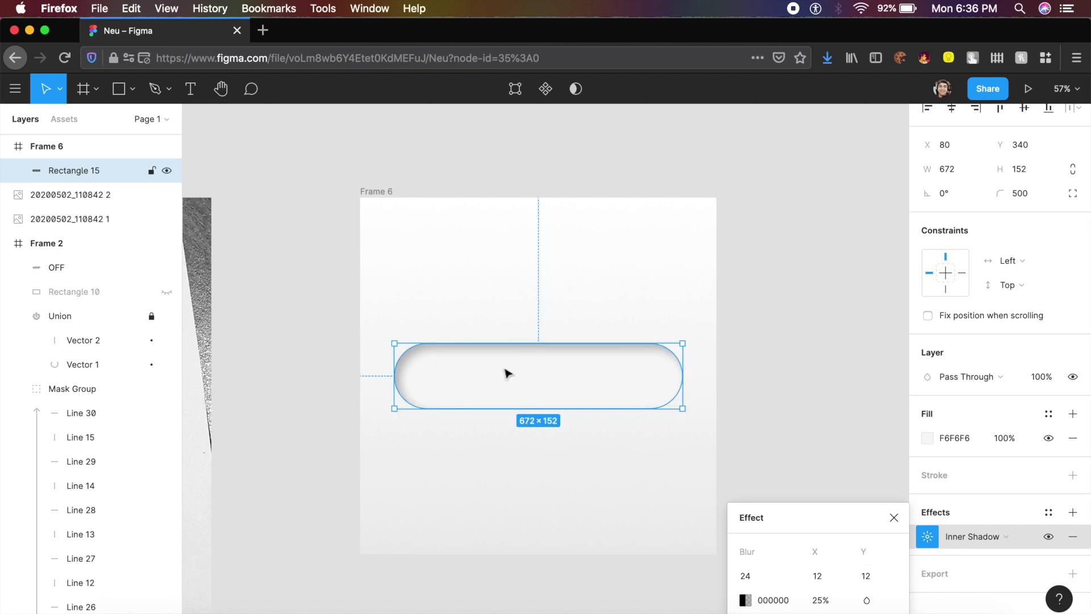
pyautogui.click(832, 600)
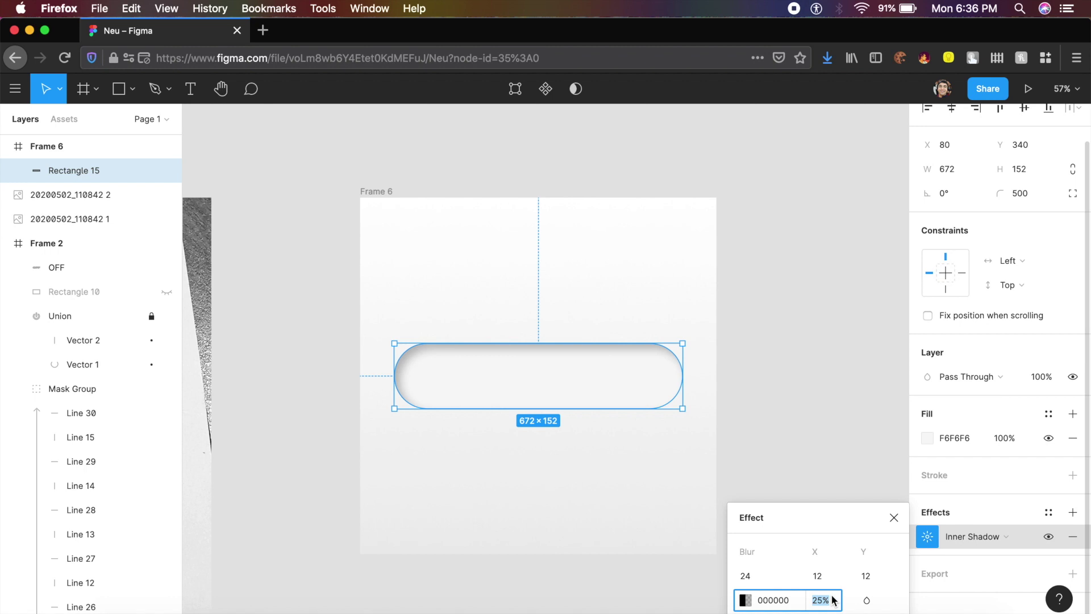
pyautogui.write('15')
pyautogui.press('Return')
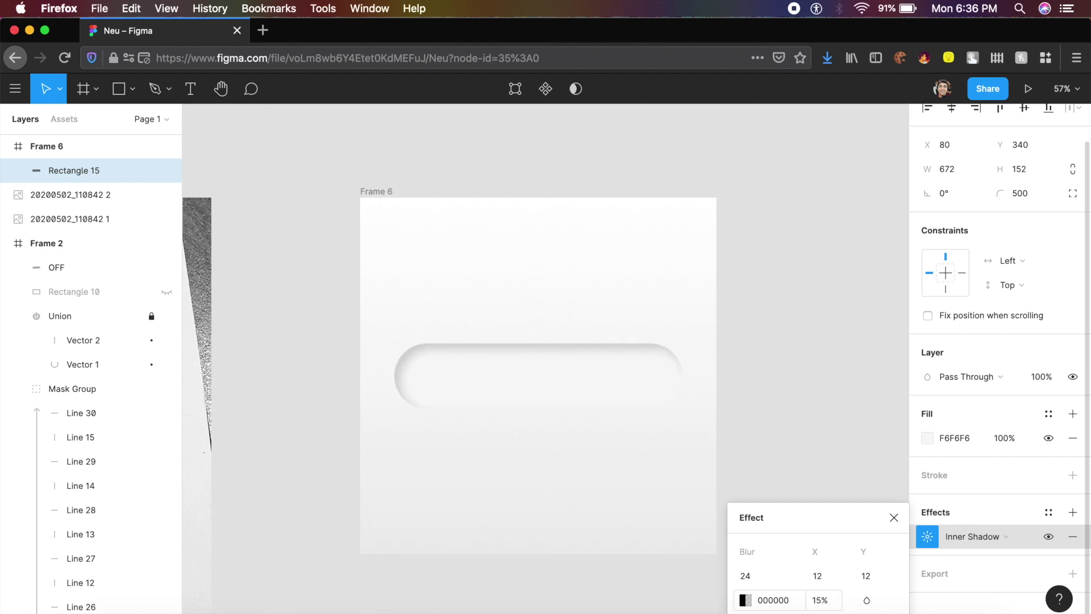
pyautogui.click(796, 441)
pyautogui.click(614, 372)
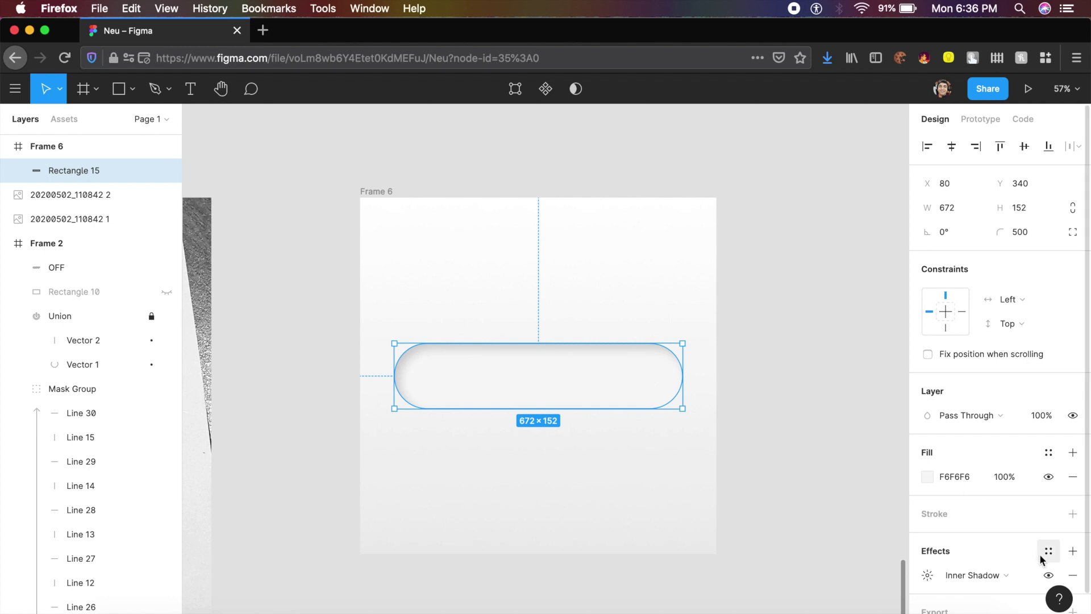
# - Add a second inner shadow to the pill with vertical offset -12
pyautogui.click(1073, 550)
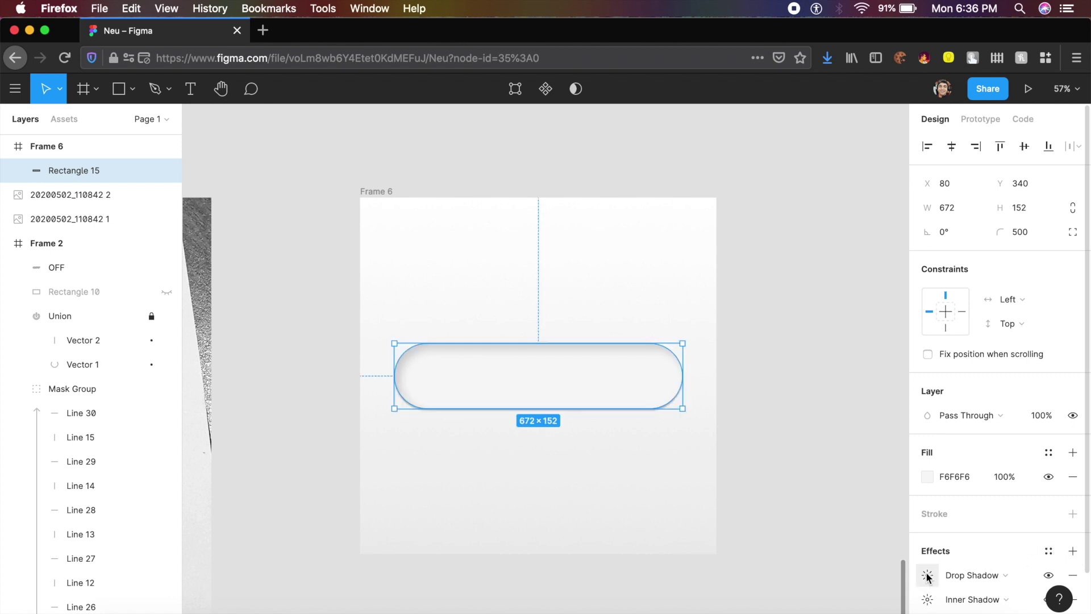
pyautogui.click(962, 577)
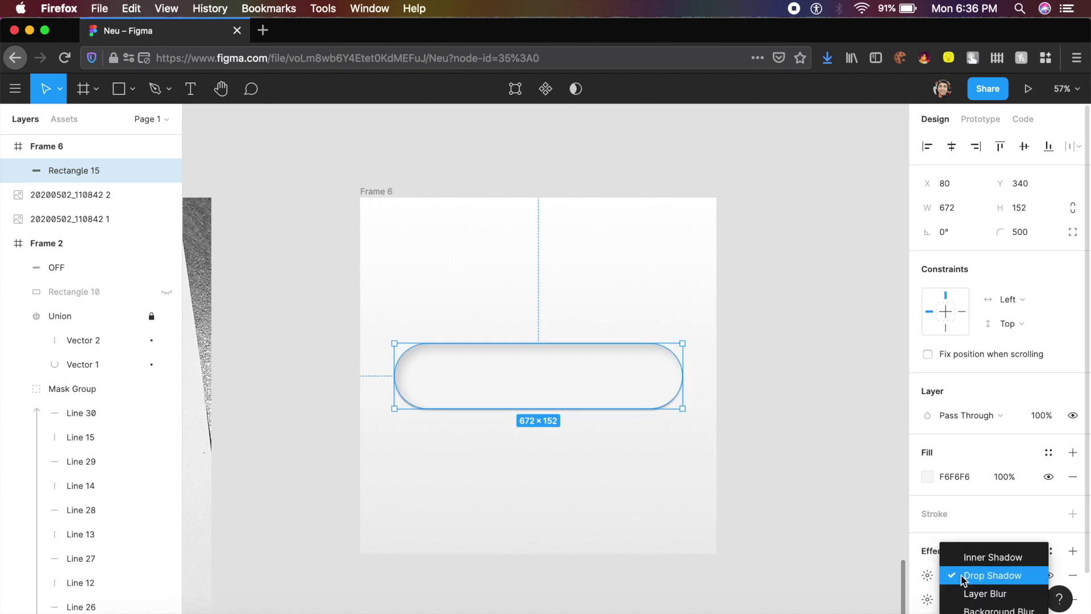
pyautogui.click(990, 554)
pyautogui.scroll(-2, 990, 551)
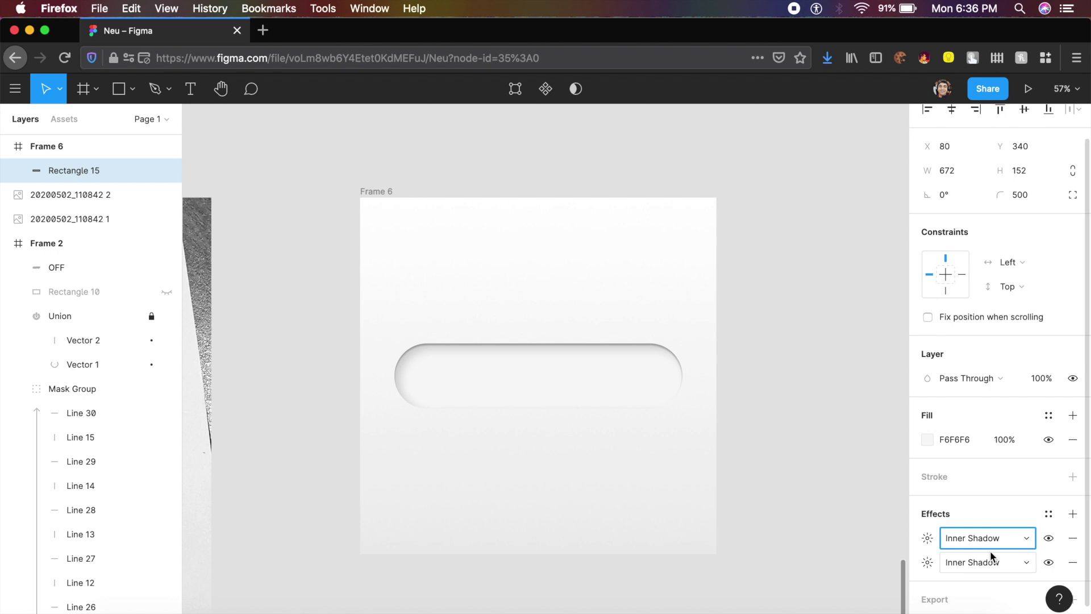
pyautogui.click(929, 540)
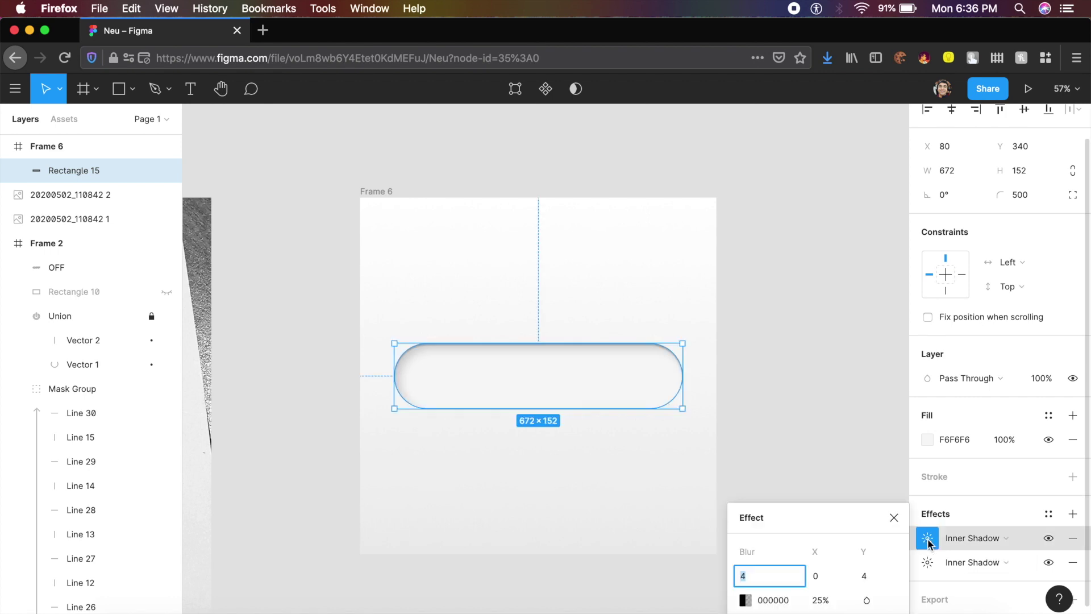
pyautogui.click(870, 574)
pyautogui.write('-1')
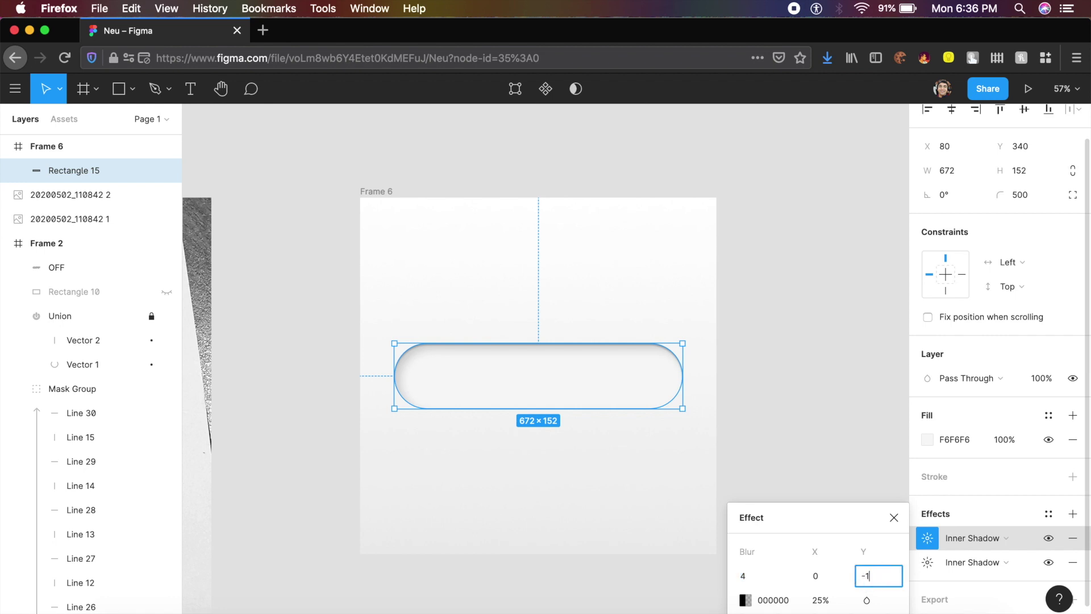
pyautogui.write('2')
pyautogui.press('Return')
# - Give the second shadow X offset -12, blur 12, white FFFFFF colour and stronger opacity
pyautogui.press('Return')
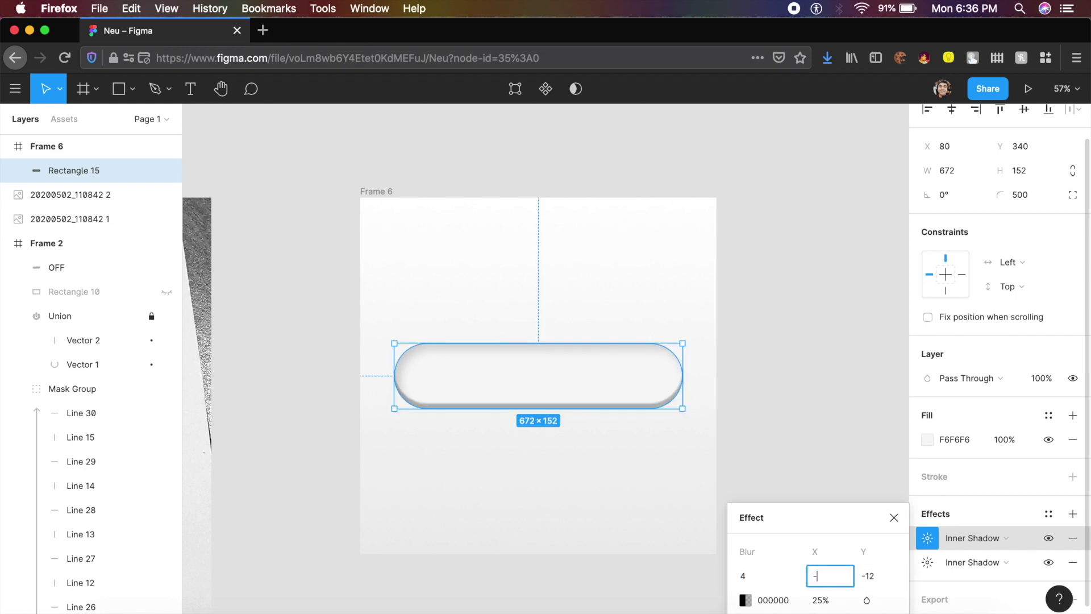
pyautogui.click(820, 579)
pyautogui.write('-12')
pyautogui.press('Return')
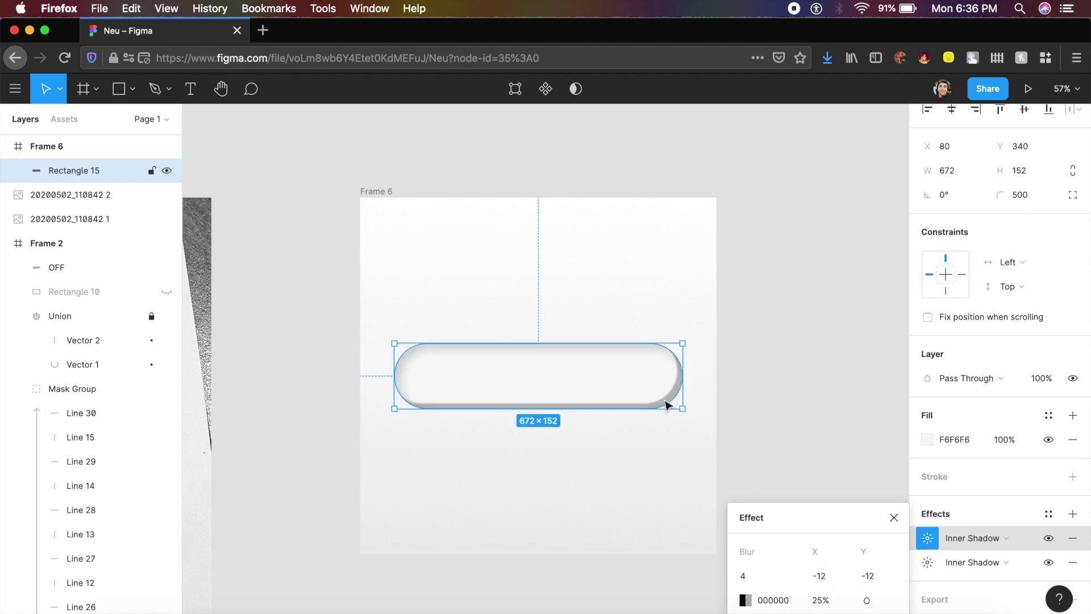
pyautogui.click(755, 577)
pyautogui.write('1')
pyautogui.write('12')
pyautogui.press('Return')
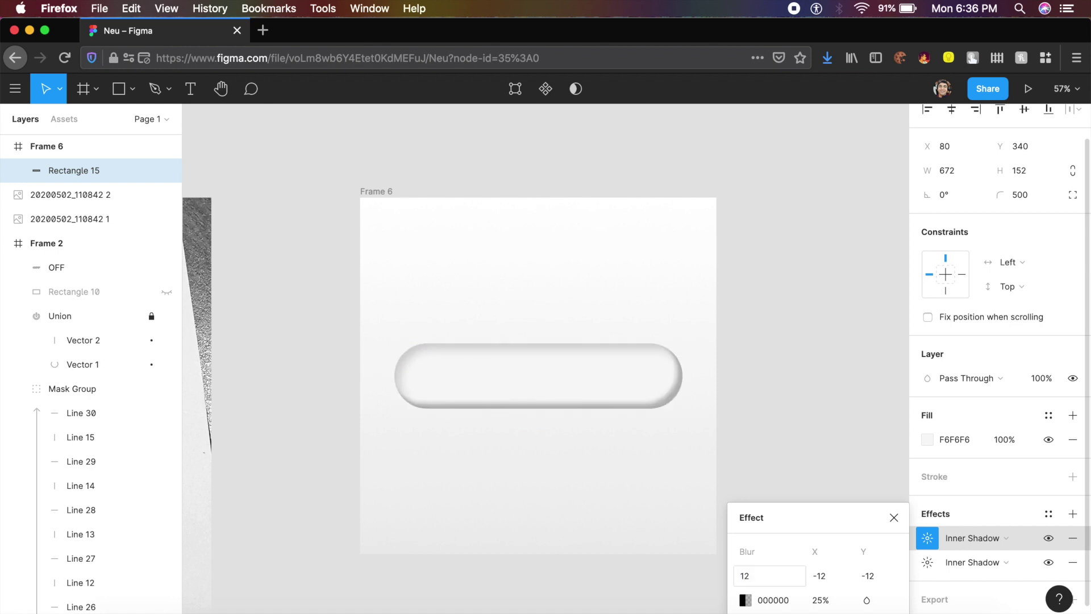
pyautogui.click(745, 601)
pyautogui.write('FFFFFF')
pyautogui.press('Return')
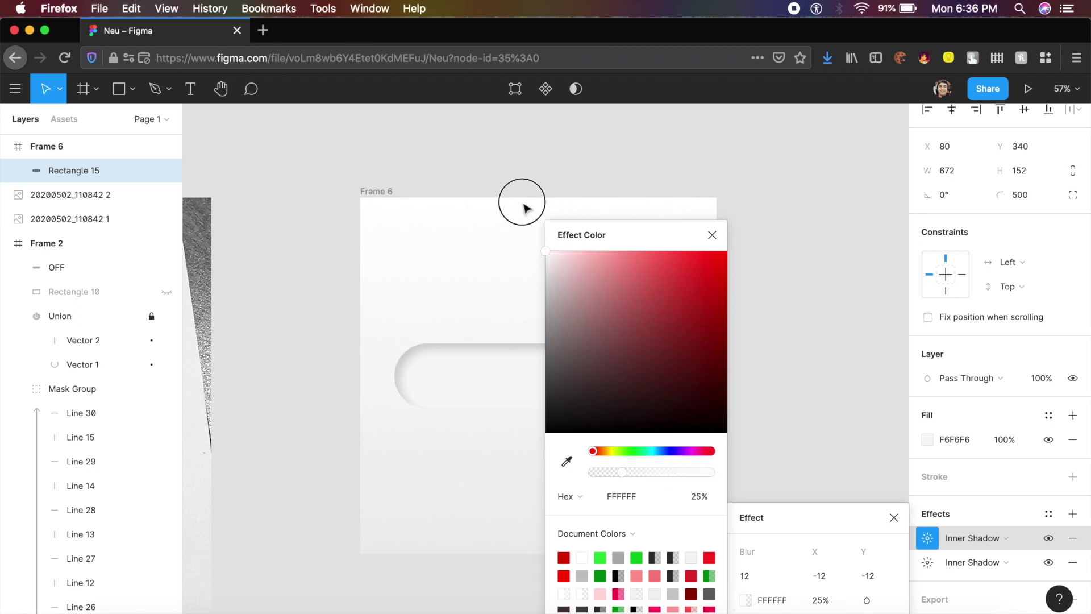
pyautogui.click(827, 600)
pyautogui.click(827, 600)
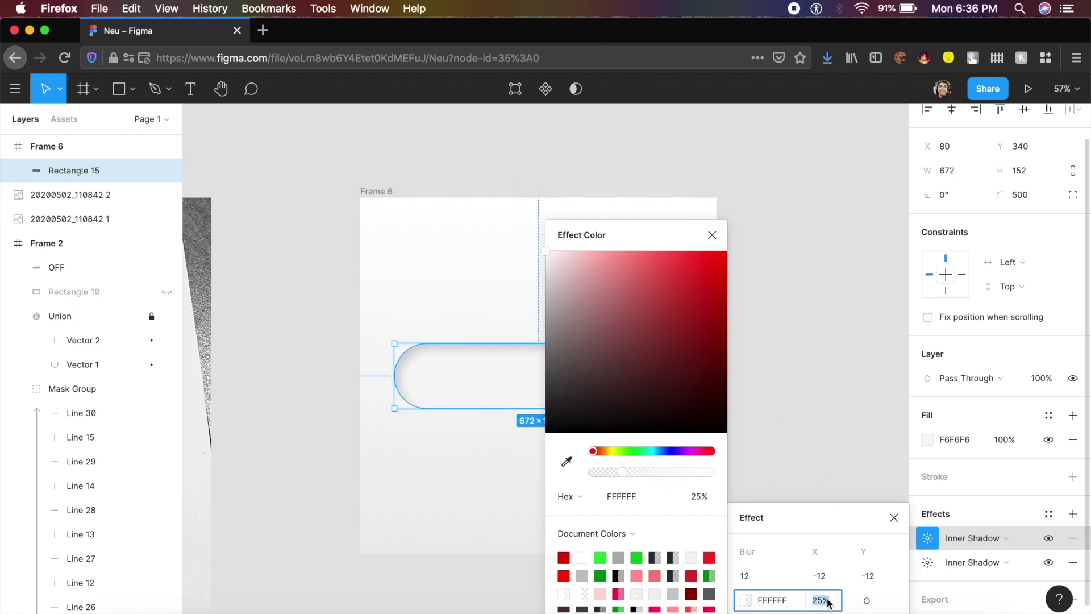
pyautogui.write('80')
pyautogui.press('Return')
pyautogui.click(841, 406)
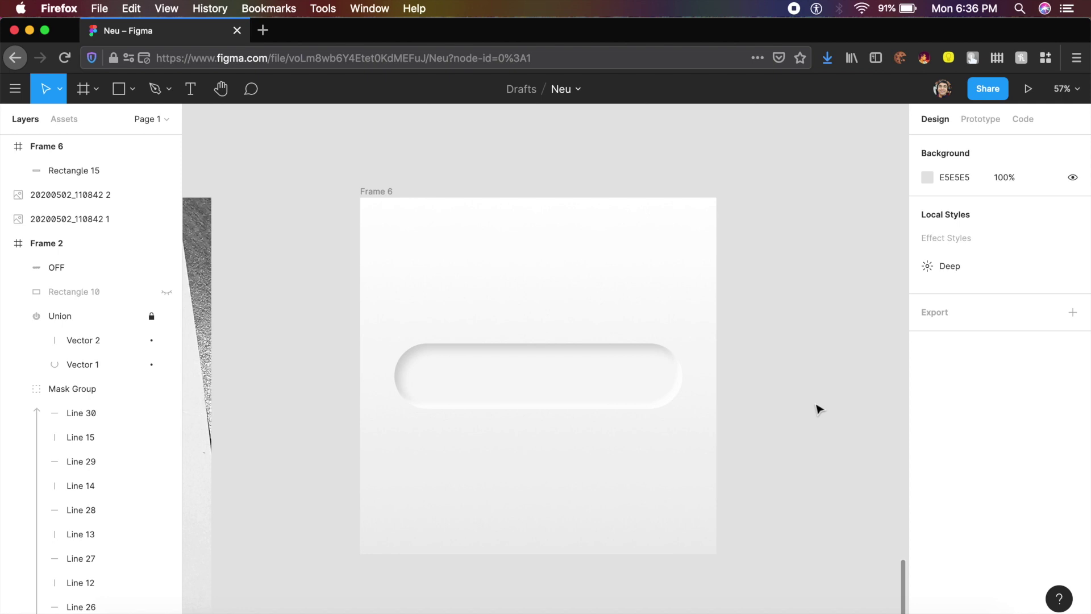
pyautogui.scroll(1, 818, 409)
# - Draw a 203×105 knob rectangle inside the track's left end, 24 px from the edge
pyautogui.press('r')
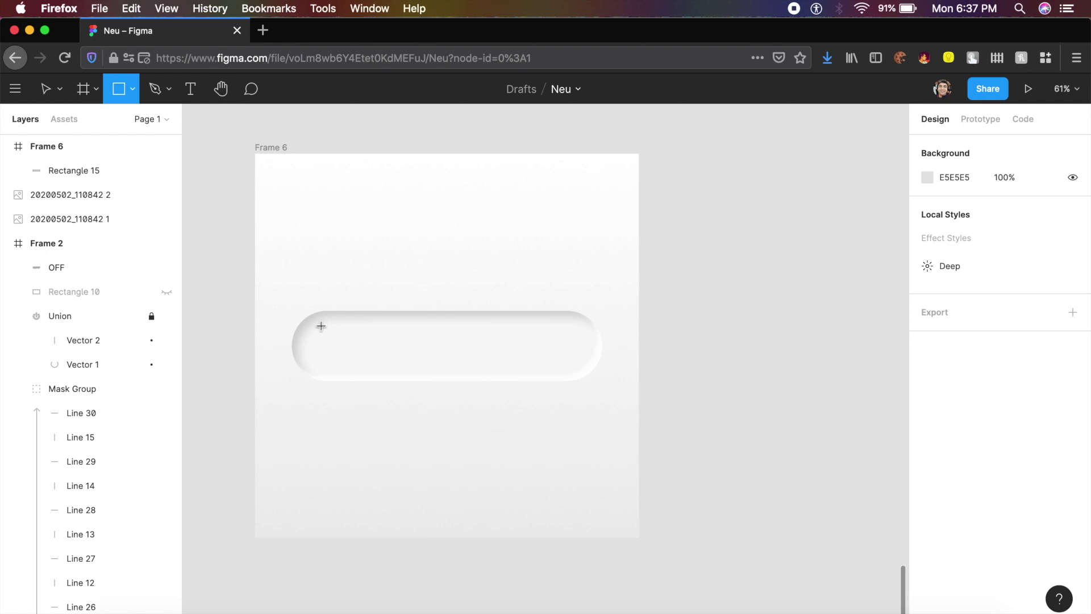
pyautogui.moveTo(319, 325)
pyautogui.mouseDown()
pyautogui.moveTo(431, 372)
pyautogui.moveTo(413, 369)
pyautogui.mouseUp()
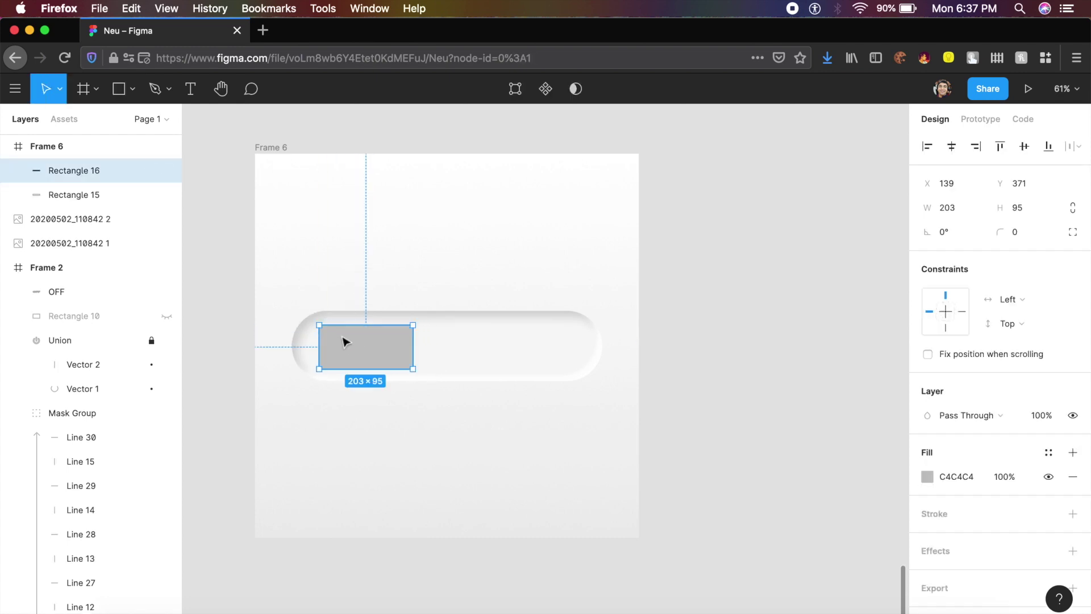
pyautogui.scroll(4, 344, 342)
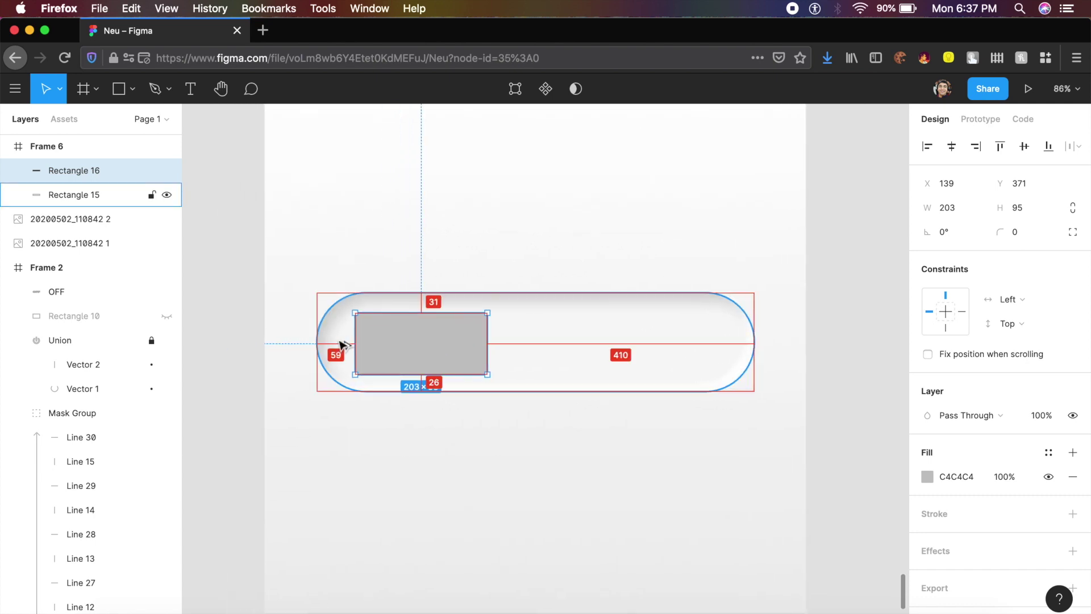
pyautogui.hotkey('shift', 'Left')
pyautogui.hotkey('shift', 'Left')
pyautogui.press('Left')
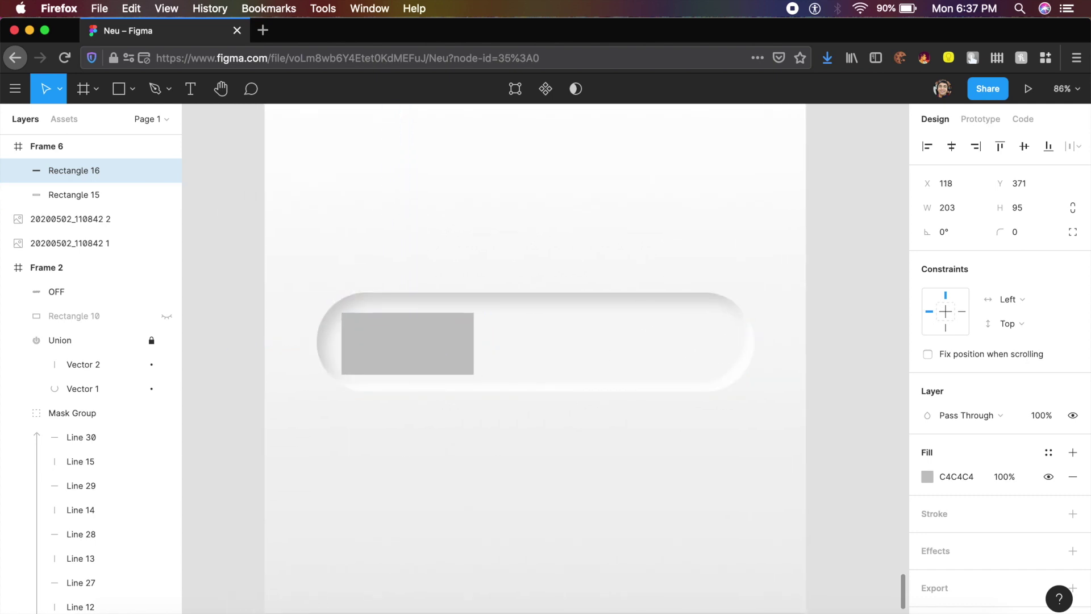
pyautogui.hotkey('shift', 'Left')
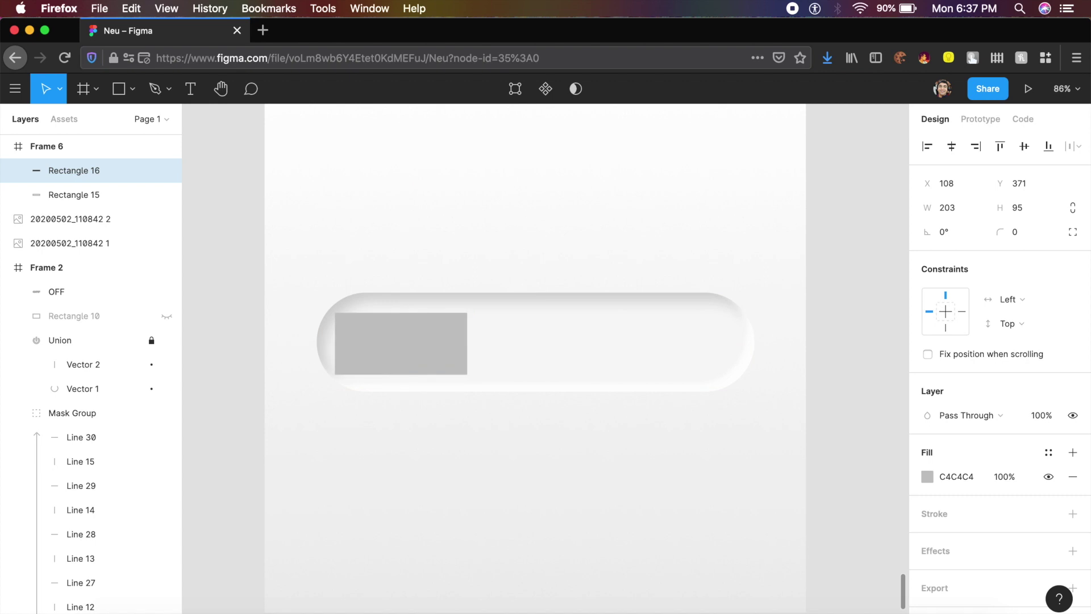
pyautogui.press('Left')
pyautogui.press('Left')
pyautogui.press('Left')
pyautogui.press('Left')
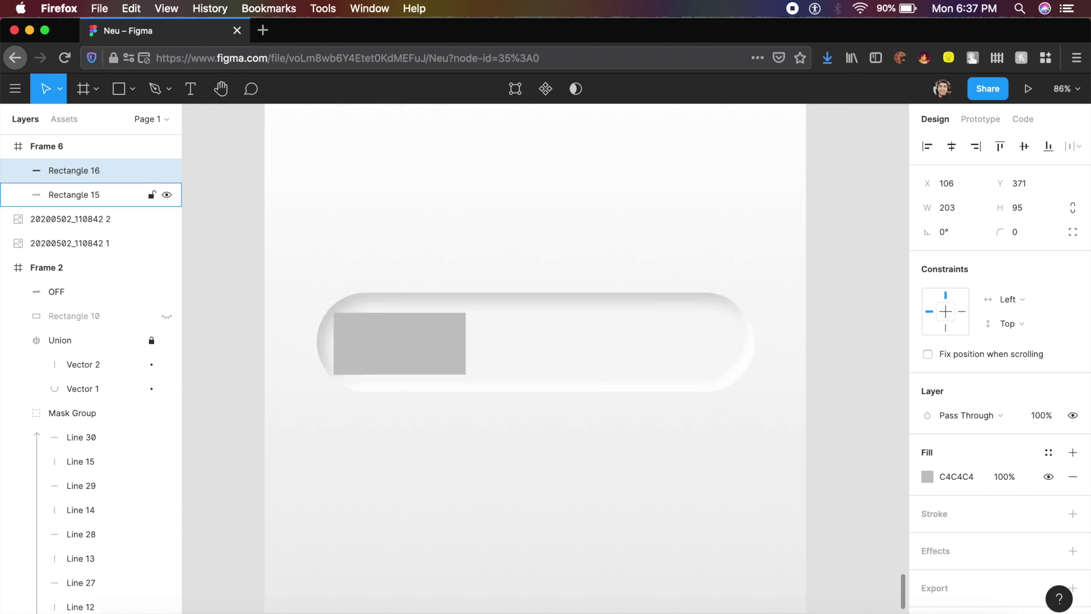
pyautogui.press('Up')
pyautogui.press('Up')
pyautogui.press('Up')
pyautogui.press('Up')
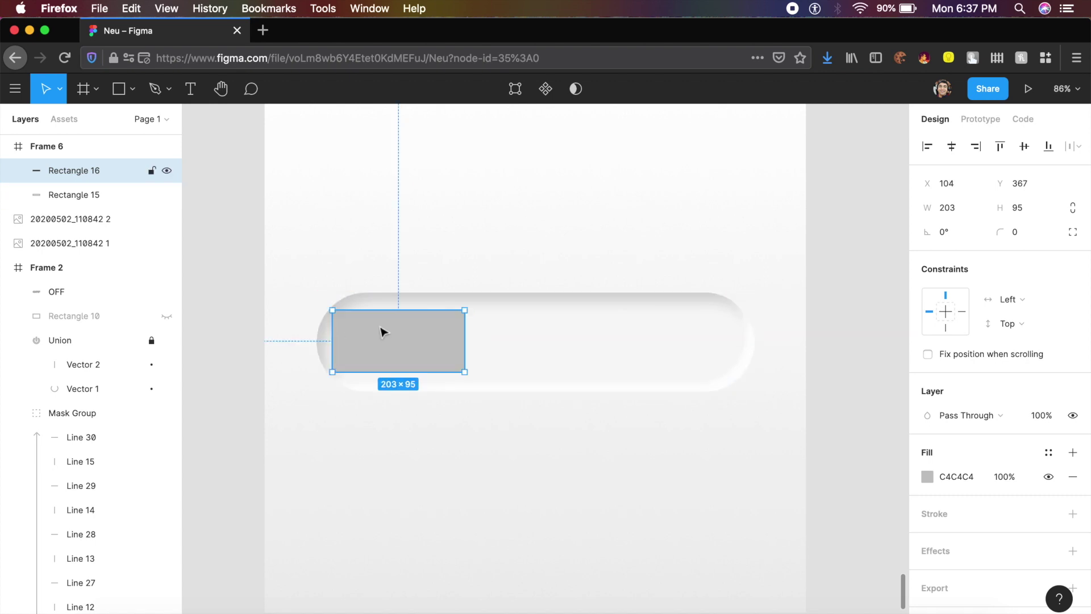
pyautogui.moveTo(435, 308)
pyautogui.press('Up')
pyautogui.press('Up')
pyautogui.press('Up')
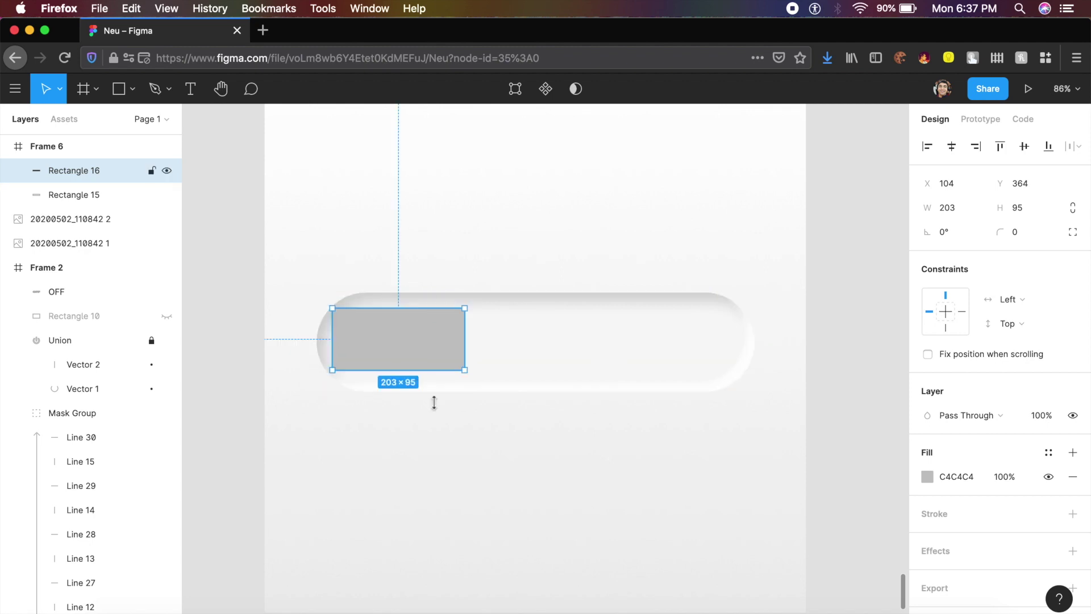
pyautogui.moveTo(421, 370); pyautogui.dragTo(420, 375)
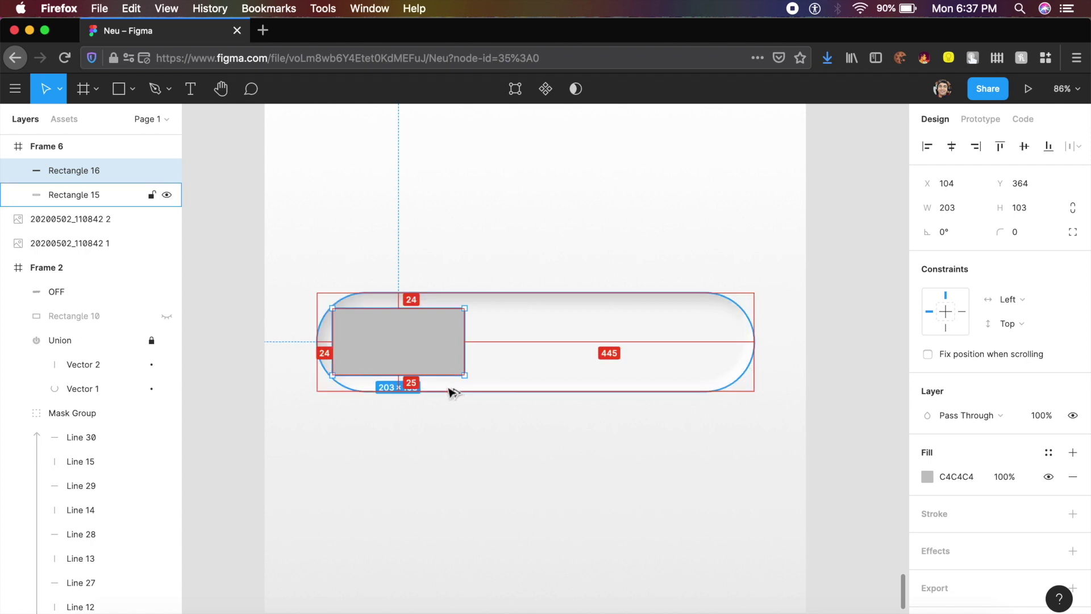
pyautogui.press('Right')
pyautogui.press('Right')
pyautogui.press('Right')
pyautogui.press('Right')
pyautogui.press('Right')
pyautogui.press('Right')
pyautogui.press('super+Down')
pyautogui.press('super+Down')
# - Round the knob with corner radius 500
pyautogui.click(1023, 233)
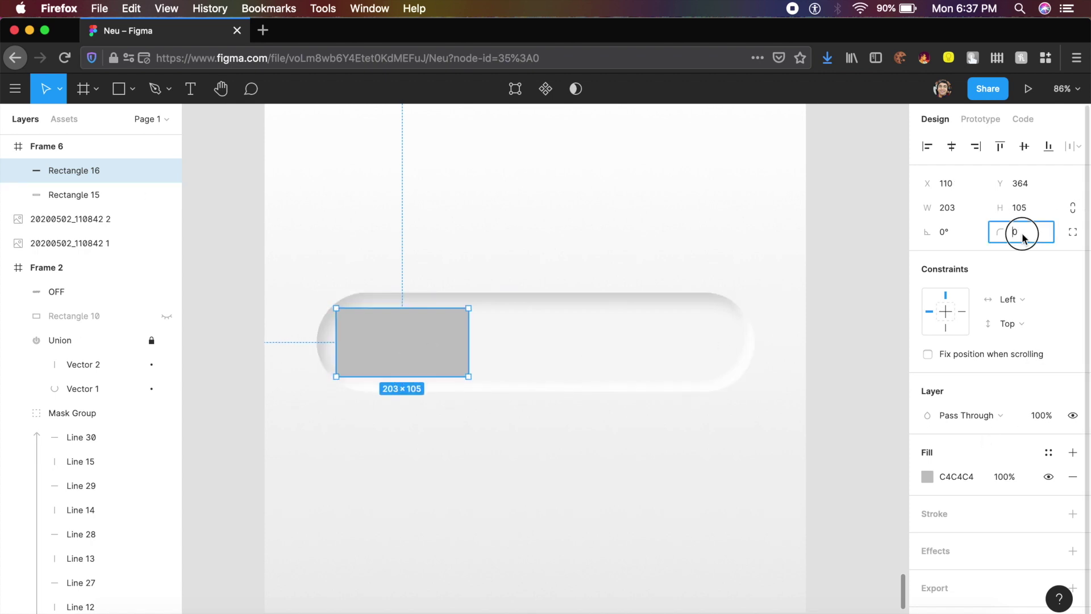
pyautogui.write('500')
pyautogui.press('Return')
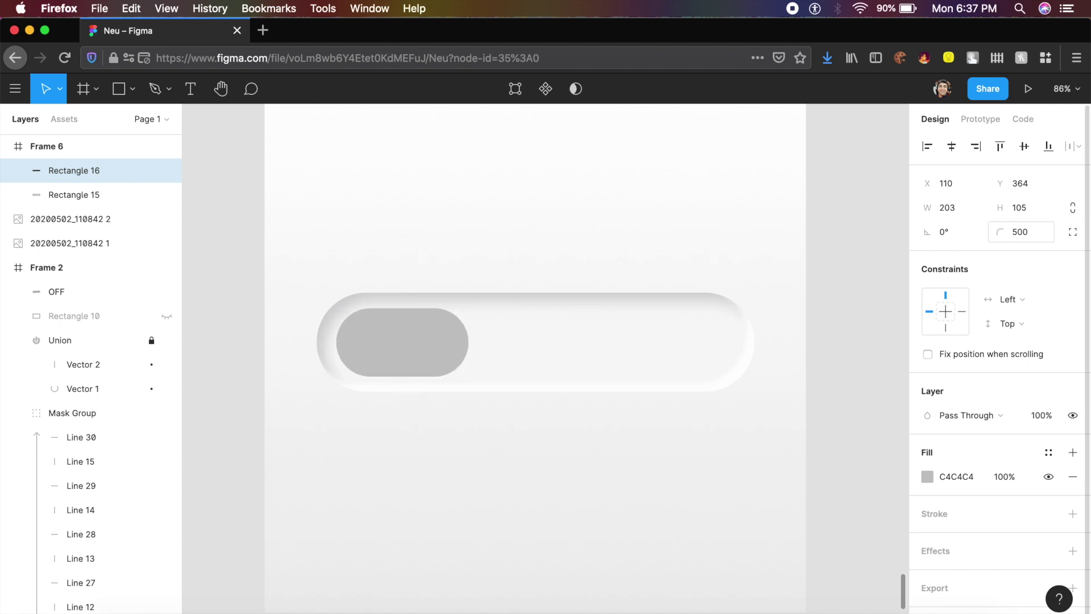
pyautogui.click(524, 232)
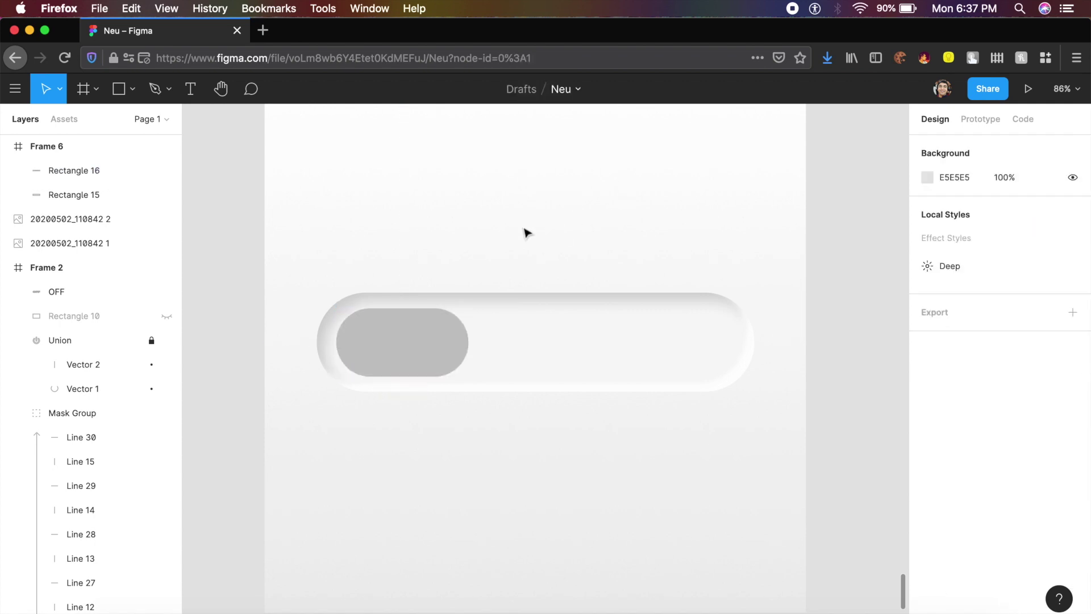
pyautogui.click(439, 331)
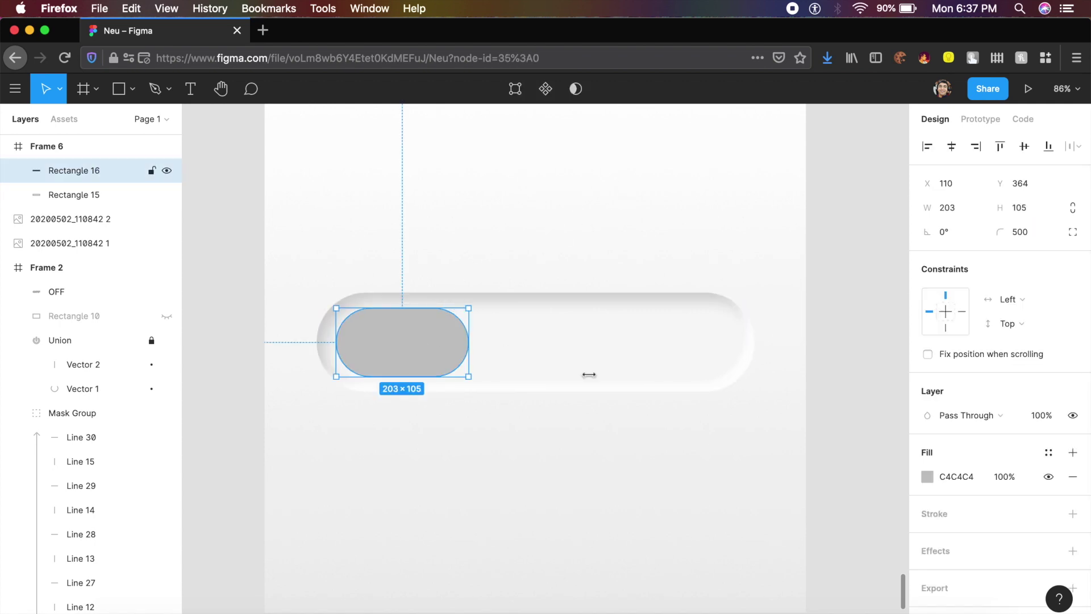
# - Select the sphere image group g4536 to copy its properties
pyautogui.click(809, 451)
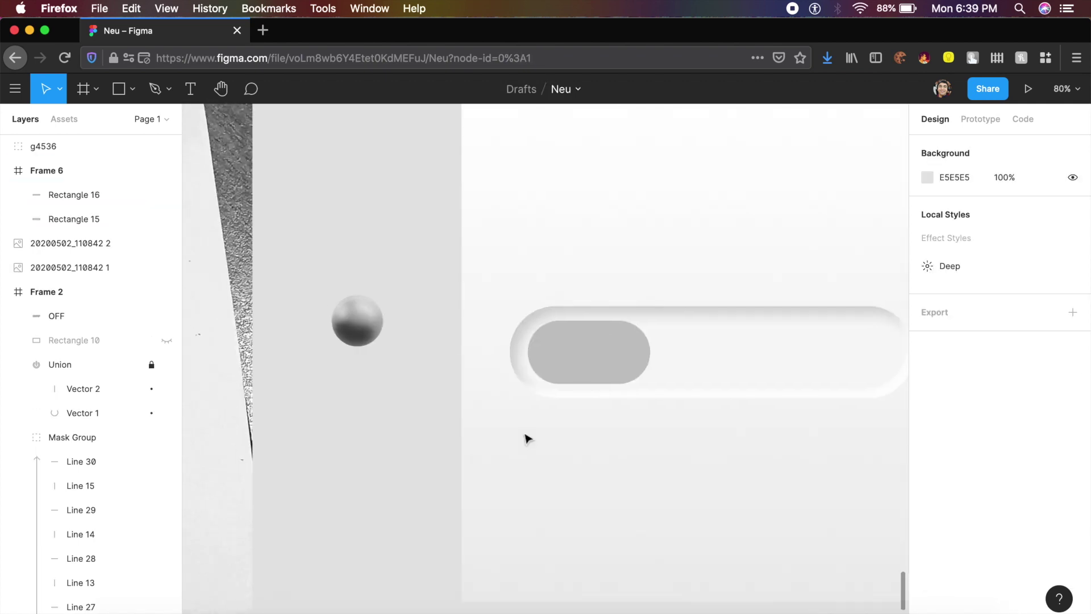
pyautogui.scroll(3, 512, 398)
pyautogui.scroll(3, 458, 341)
pyautogui.scroll(3, 458, 349)
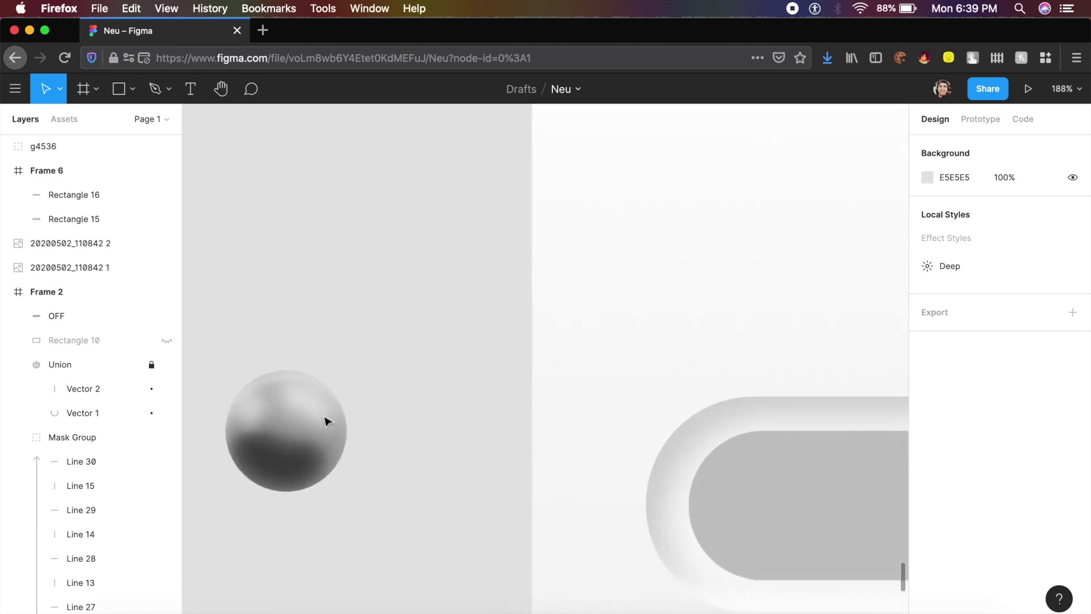
pyautogui.scroll(-4, 407, 427)
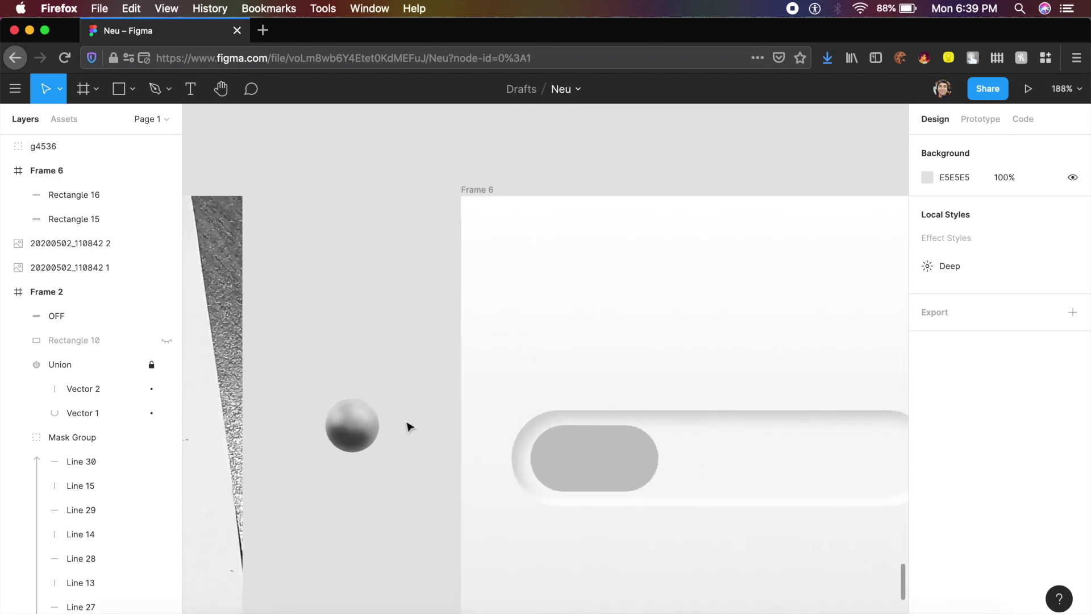
pyautogui.click(352, 426)
pyautogui.scroll(5, 353, 425)
pyautogui.scroll(-6, 407, 385)
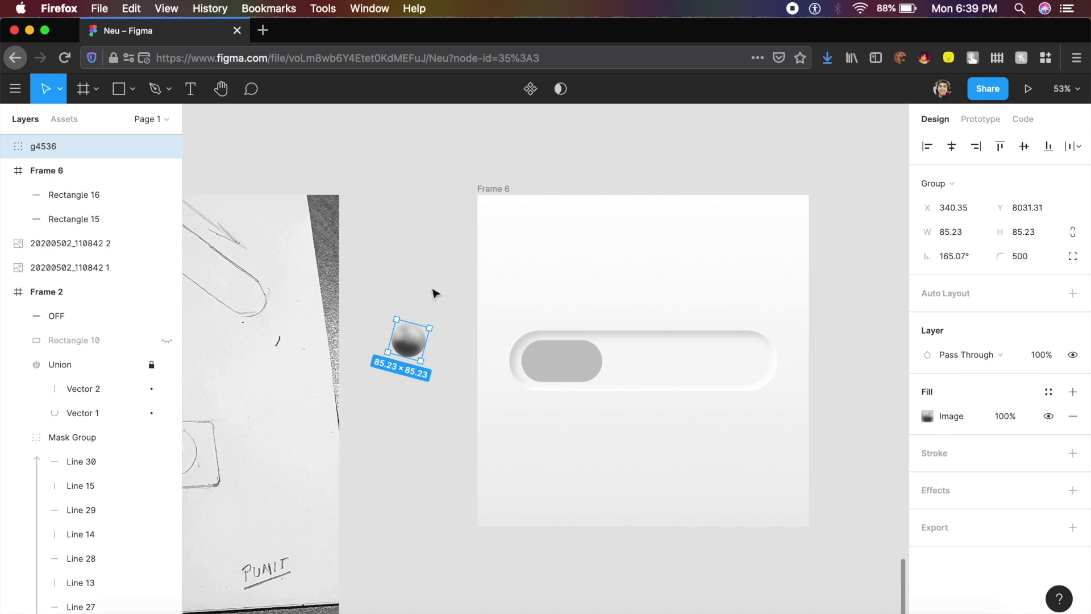
# - Paste the sphere's image fill onto the knob, Rectangle 16
pyautogui.click(588, 375)
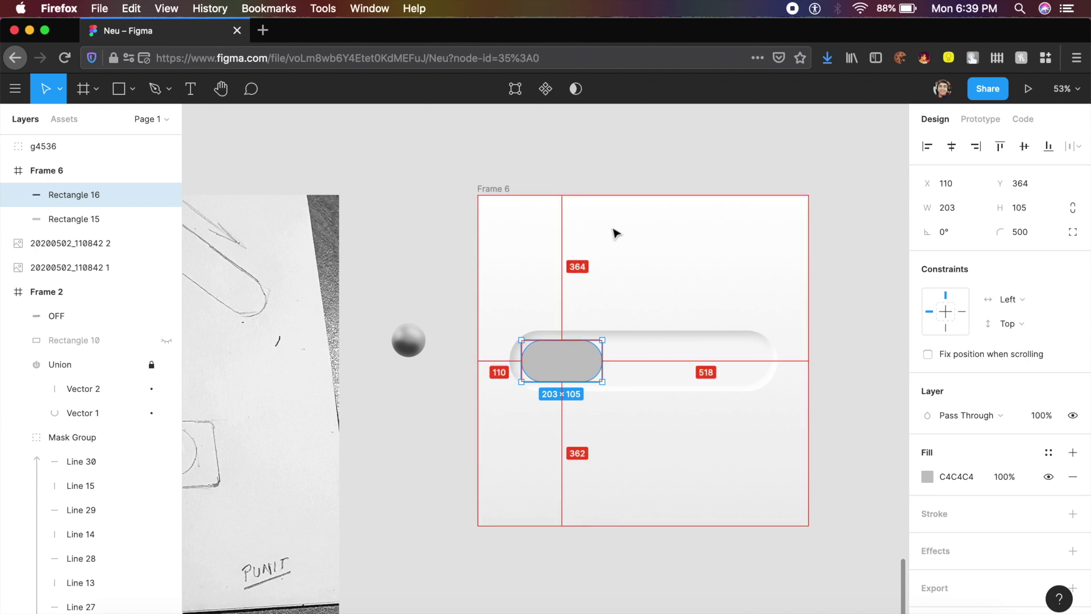
pyautogui.press('super+alt+v')
pyautogui.click(587, 305)
pyautogui.scroll(-1, 591, 310)
pyautogui.scroll(5, 592, 309)
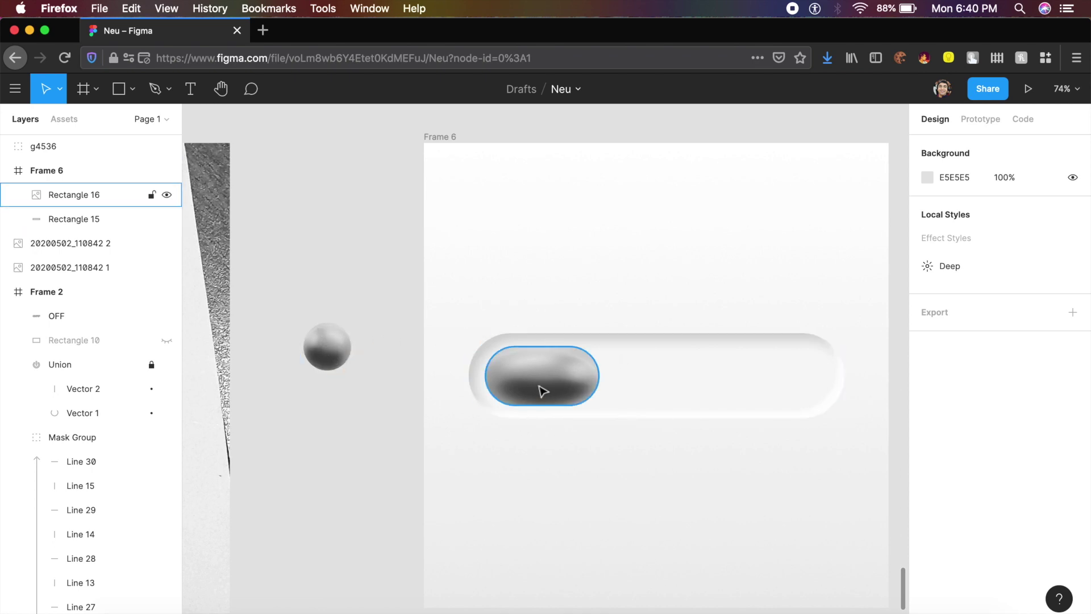
pyautogui.click(563, 387)
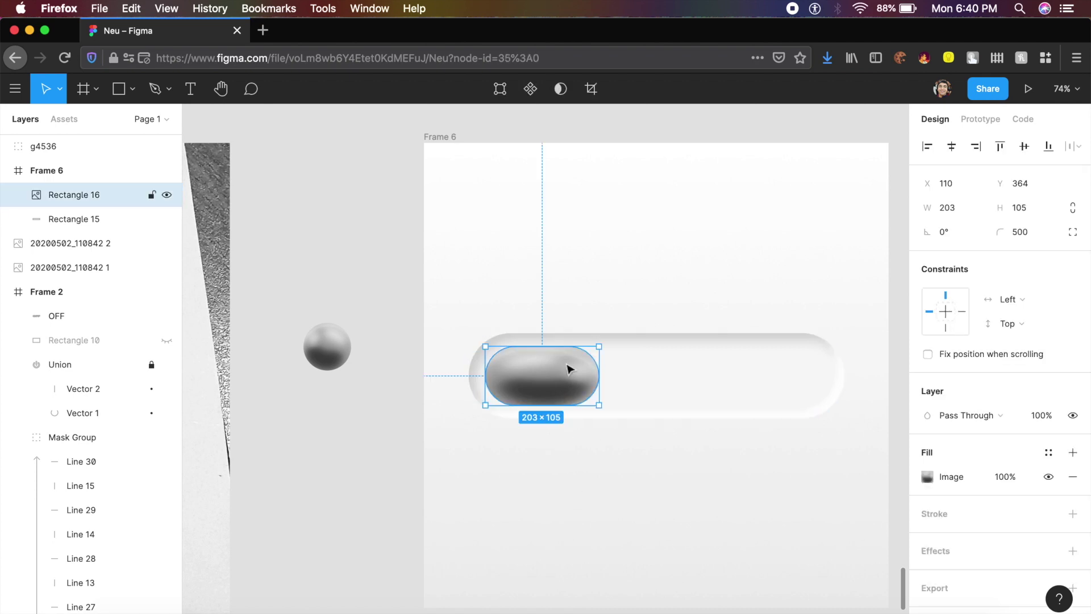
pyautogui.scroll(3, 580, 310)
pyautogui.scroll(-3, 579, 310)
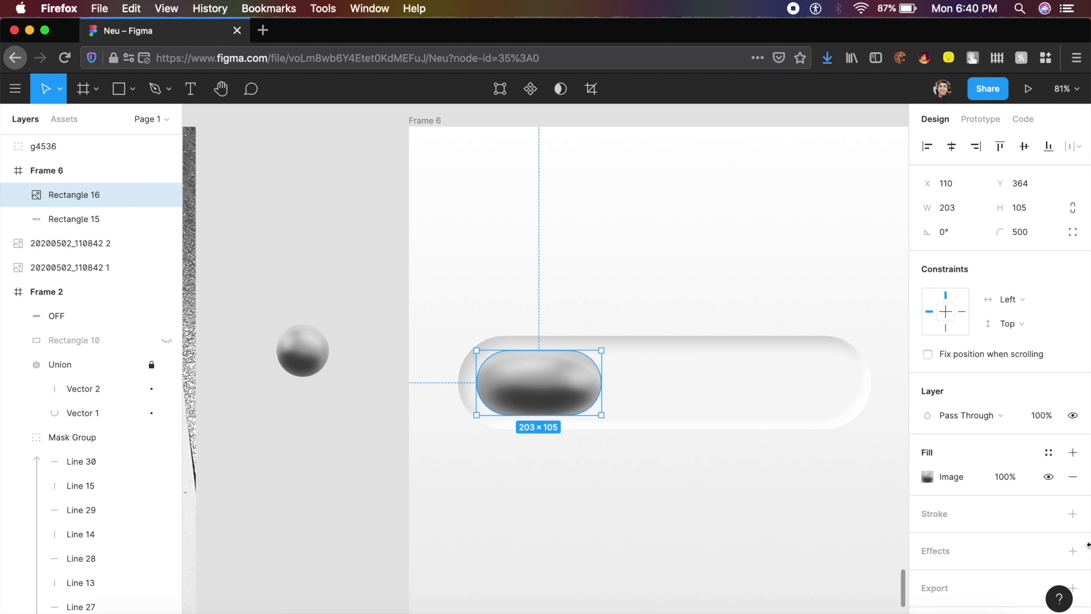
# - Add a new solid fill above the knob's sphere image and set it to pink FF3E6C
pyautogui.click(1076, 459)
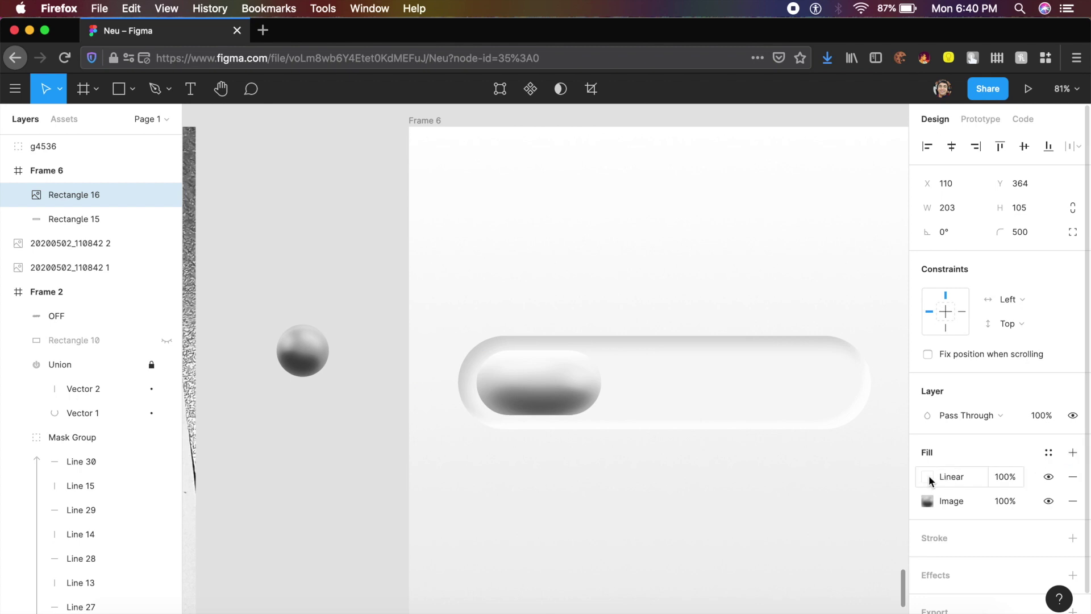
pyautogui.click(930, 480)
pyautogui.click(753, 182)
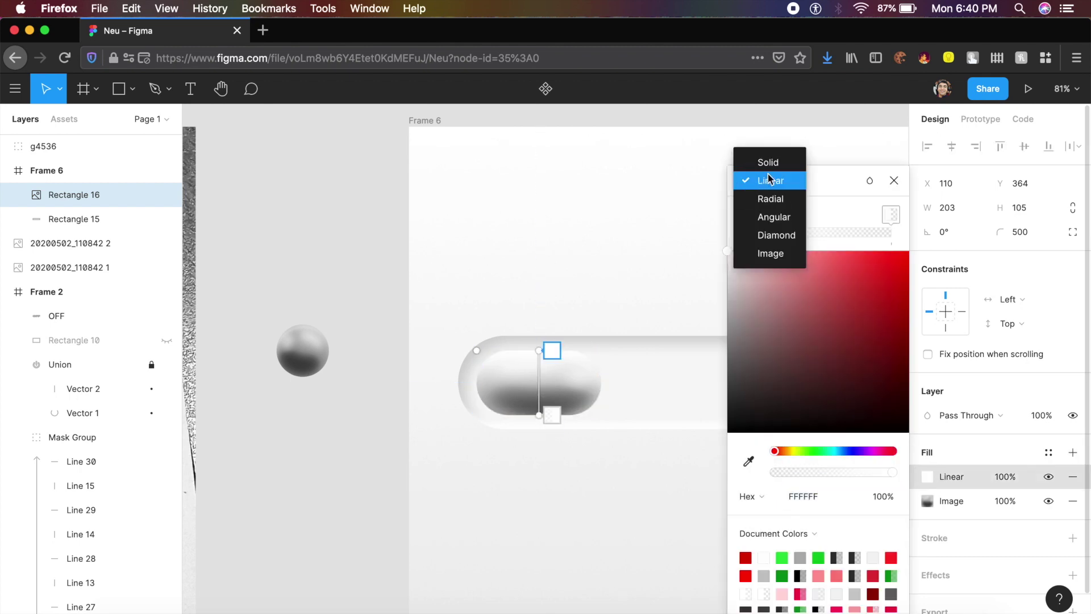
pyautogui.click(772, 163)
pyautogui.moveTo(836, 259); pyautogui.dragTo(853, 198)
pyautogui.moveTo(888, 396); pyautogui.dragTo(888, 397)
pyautogui.moveTo(858, 211)
pyautogui.mouseDown()
pyautogui.moveTo(858, 188)
pyautogui.moveTo(866, 195)
pyautogui.mouseUp()
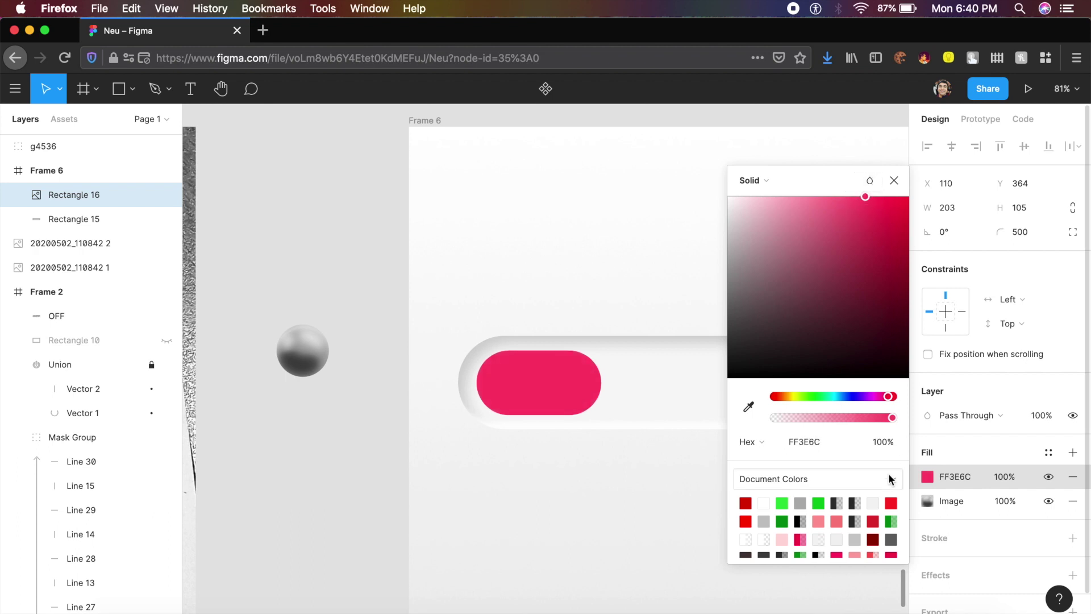
# - Set the pink fill to Color blend mode at 100% opacity
pyautogui.click(889, 444)
pyautogui.doubleClick(882, 445)
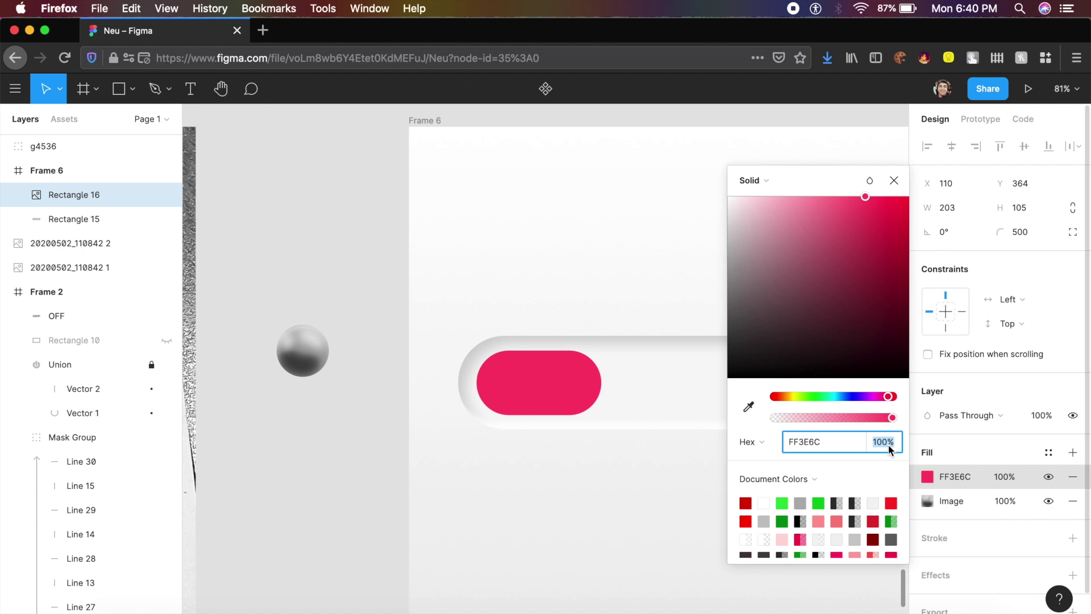
pyautogui.write('50')
pyautogui.press('Return')
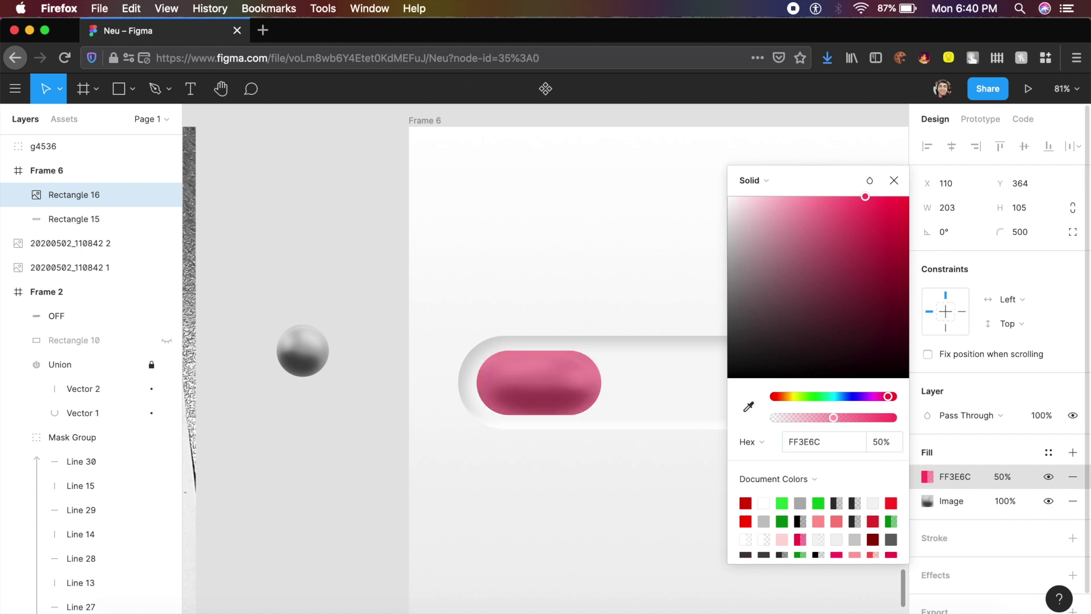
pyautogui.write('80')
pyautogui.press('Return')
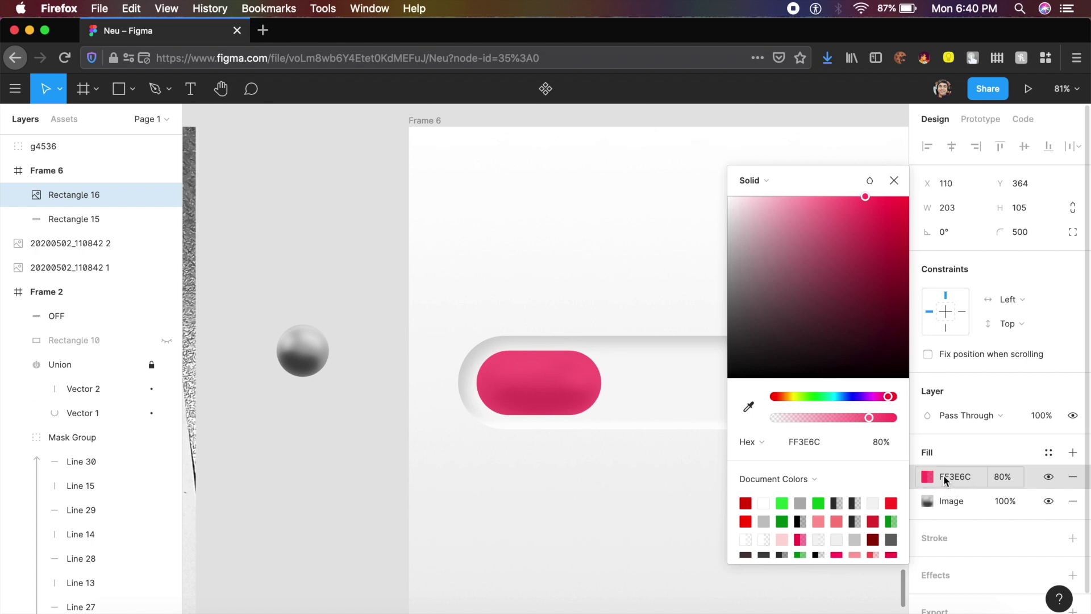
pyautogui.click(871, 182)
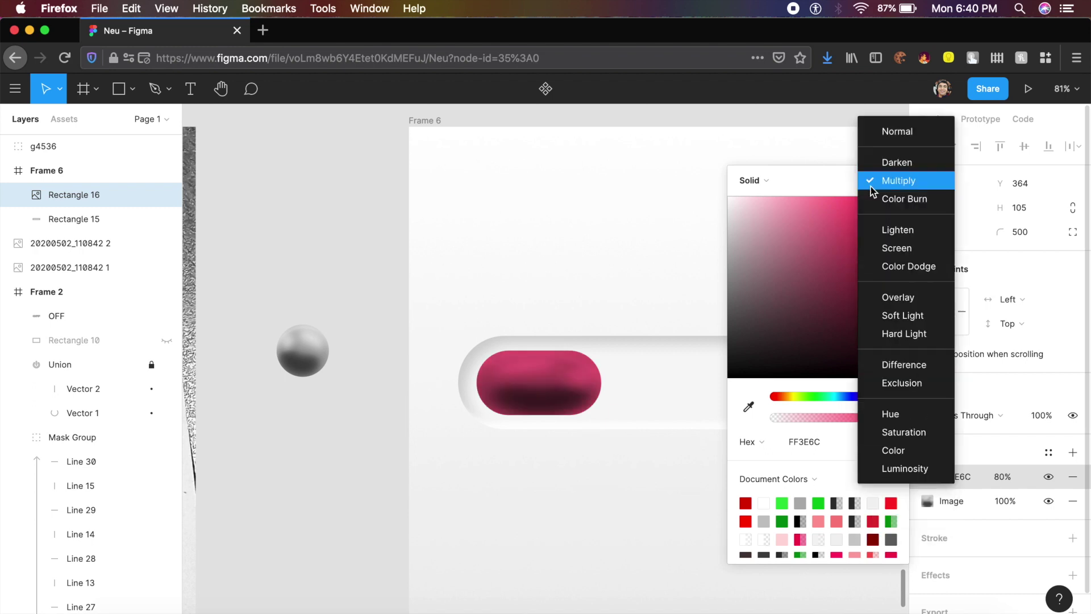
pyautogui.click(906, 450)
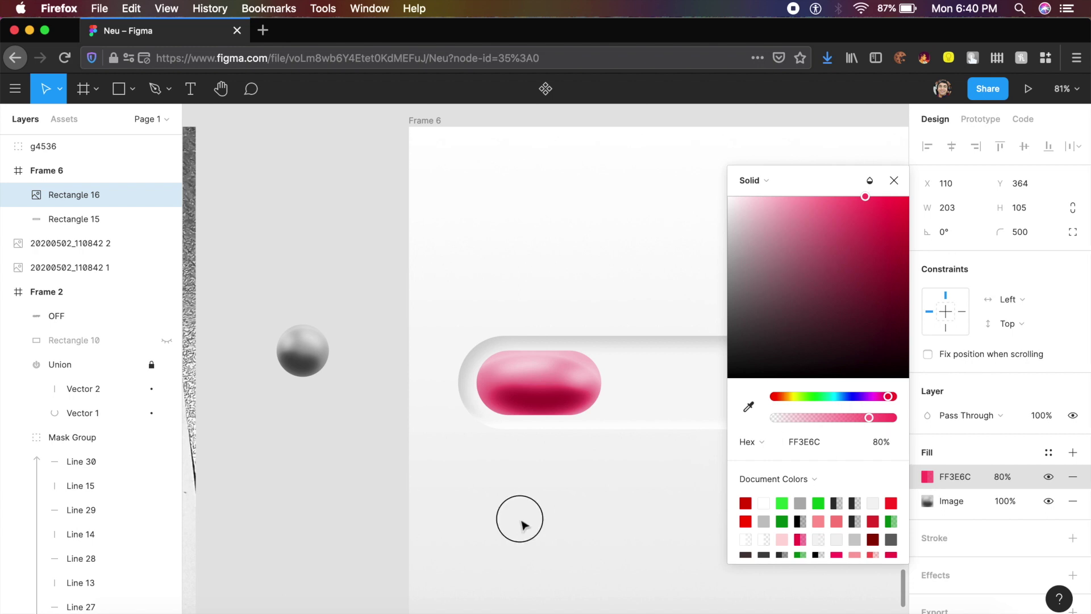
pyautogui.click(884, 446)
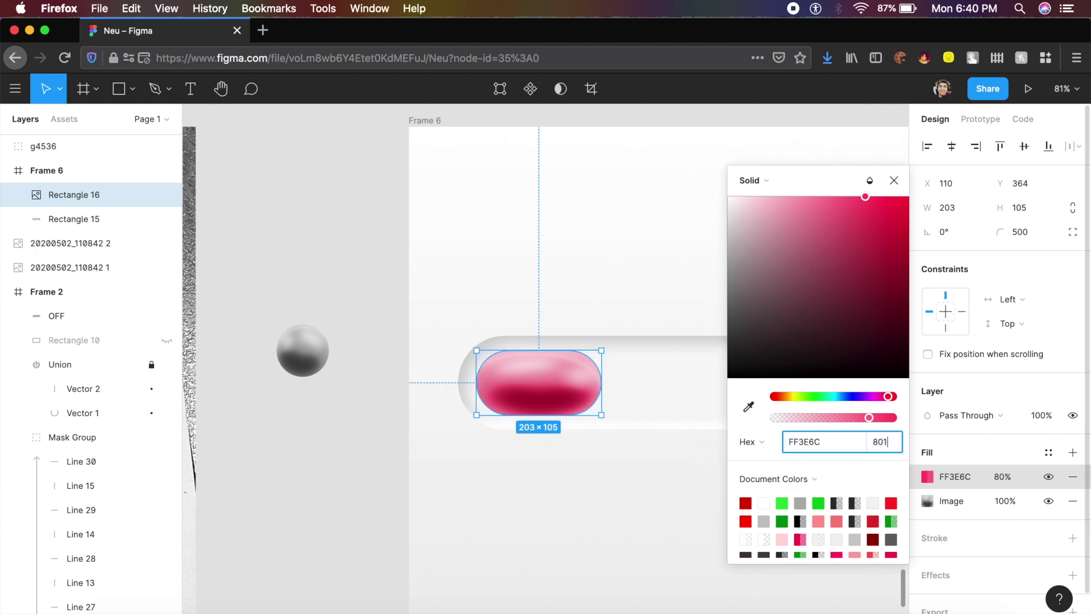
pyautogui.write('100')
pyautogui.press('Return')
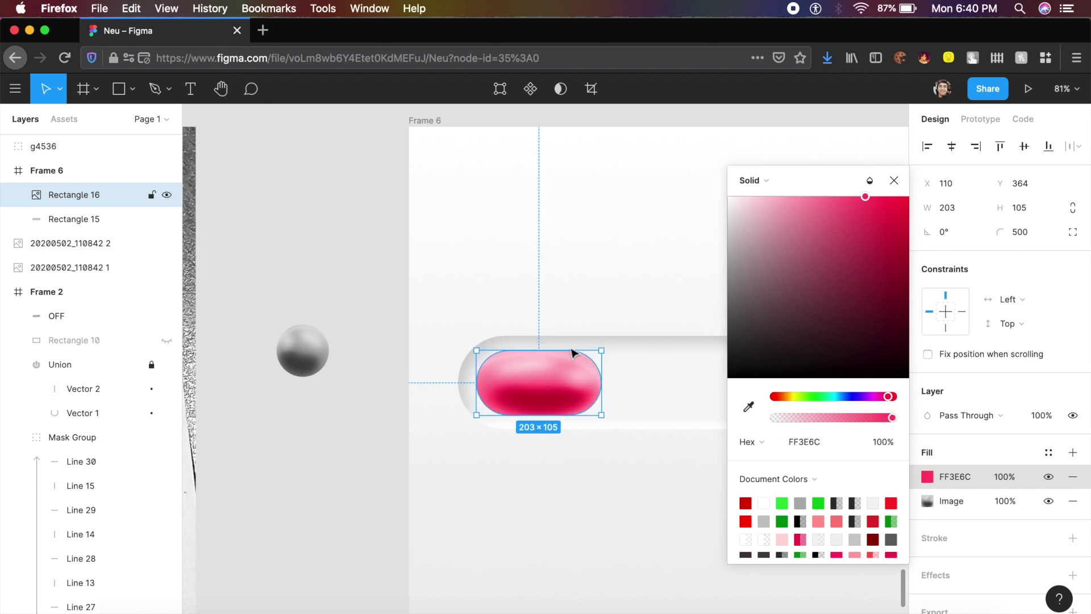
# - Review the glossy pink knob in Frame 6, opening and dismissing its context menu
pyautogui.click(602, 268)
pyautogui.scroll(-5, 603, 269)
pyautogui.scroll(5, 603, 268)
pyautogui.rightClick(602, 268)
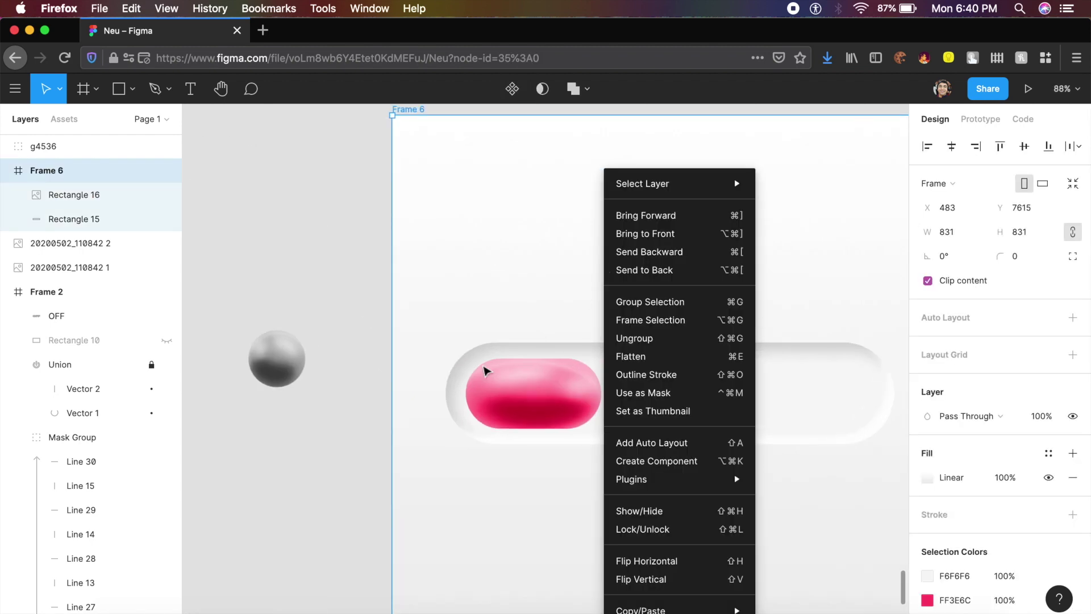
pyautogui.click(501, 300)
pyautogui.scroll(-3, 502, 300)
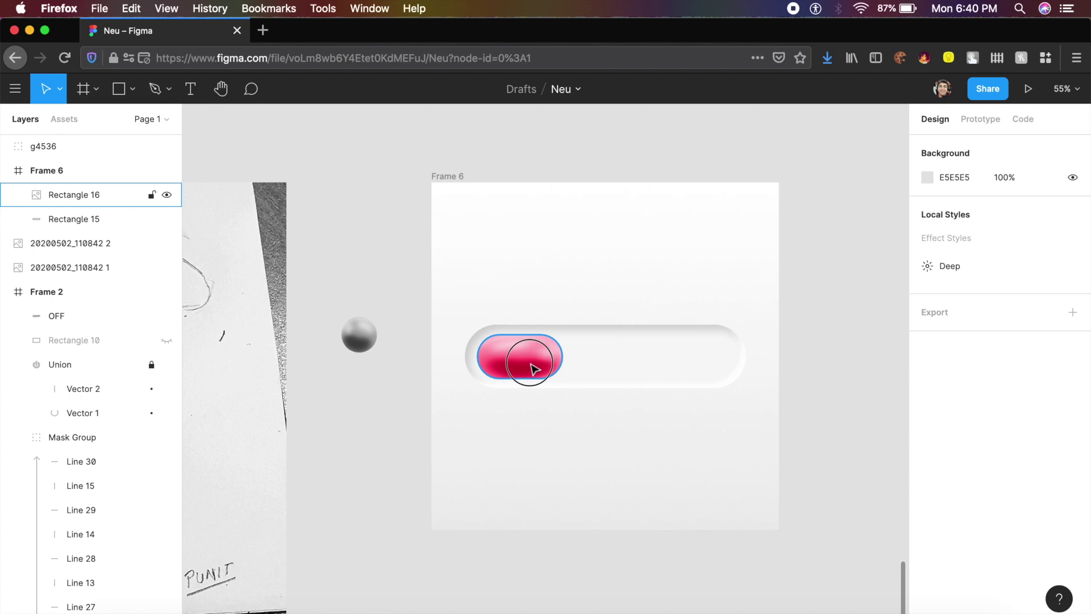
pyautogui.click(522, 370)
pyautogui.scroll(3, 529, 366)
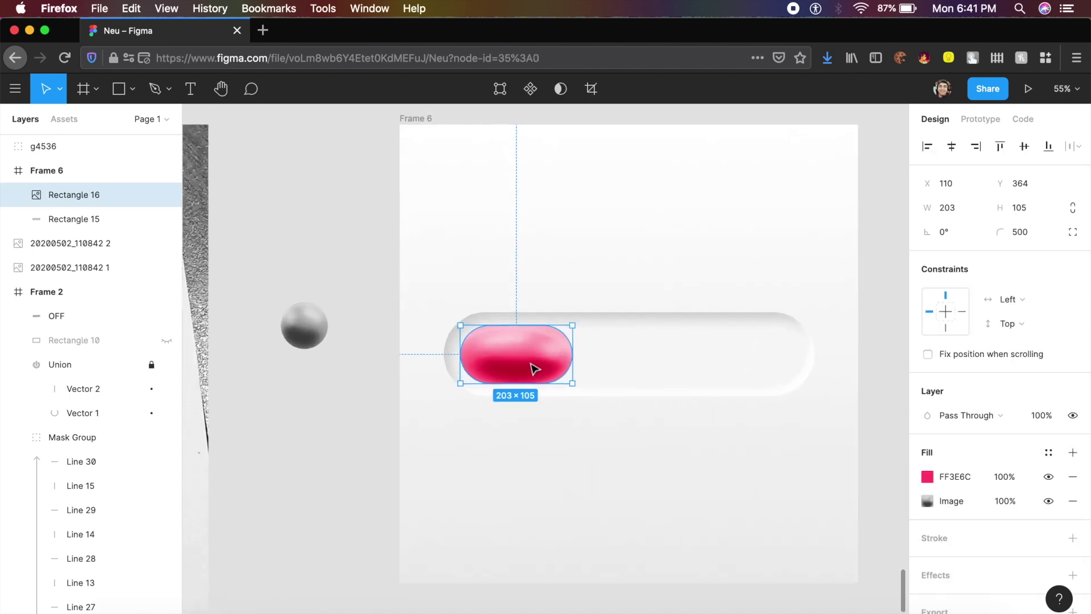
pyautogui.click(581, 277)
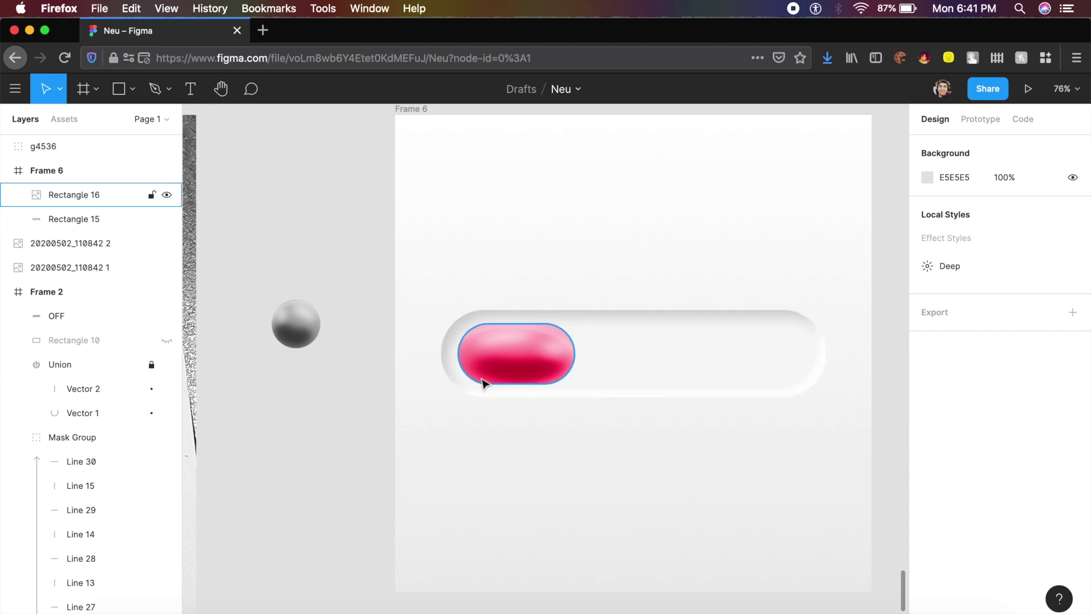
# - Draw a circle over the track's left end and move it to X 68, Y 258
pyautogui.press('r')
pyautogui.moveTo(433, 291); pyautogui.dragTo(578, 394)
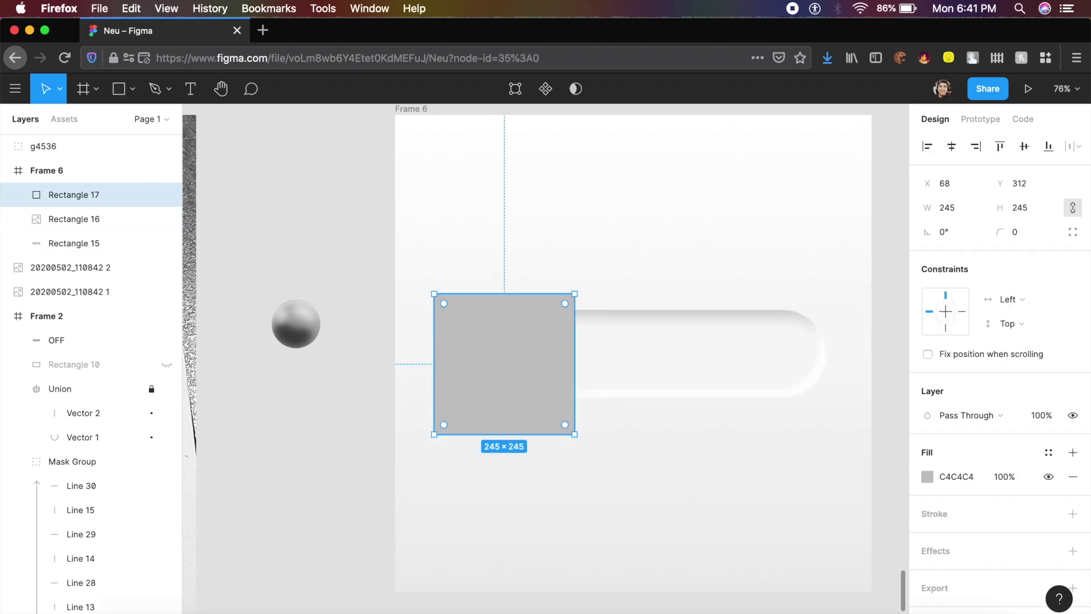
pyautogui.press('Delete')
pyautogui.press('o')
pyautogui.moveTo(441, 272); pyautogui.dragTo(565, 439)
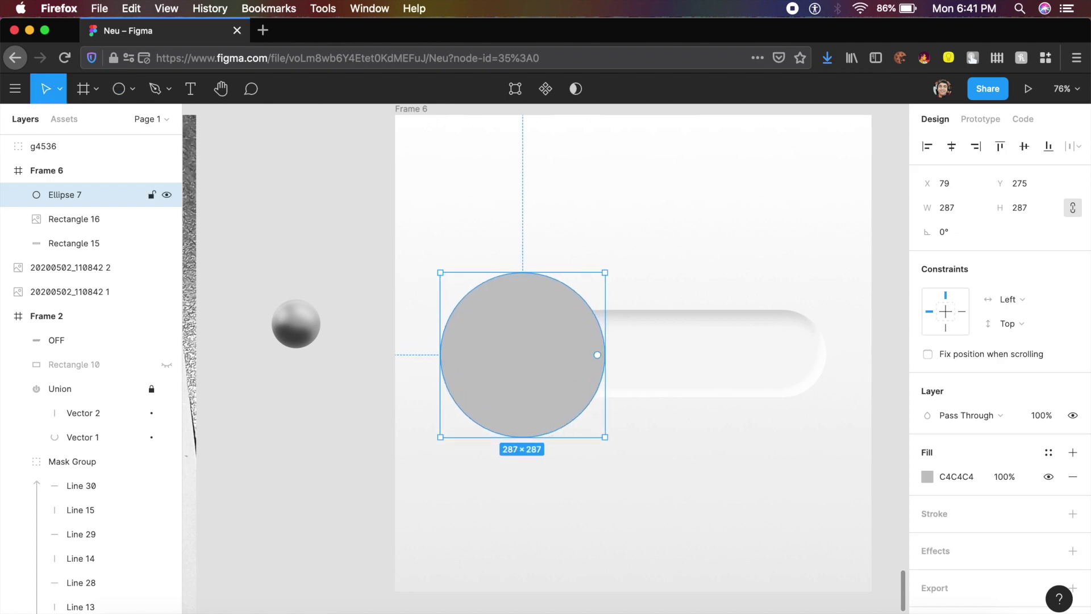
pyautogui.press('Escape')
pyautogui.moveTo(530, 366); pyautogui.dragTo(524, 356)
# - Fill the circle with red F40552 from Document Colors and add a drop shadow
pyautogui.click(928, 476)
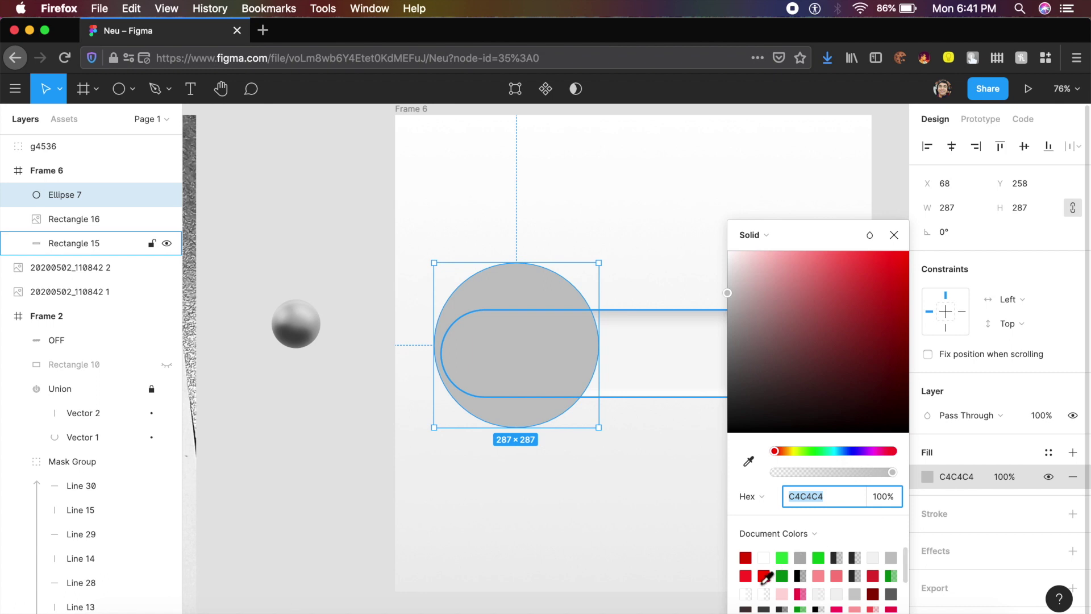
pyautogui.scroll(-3, 751, 557)
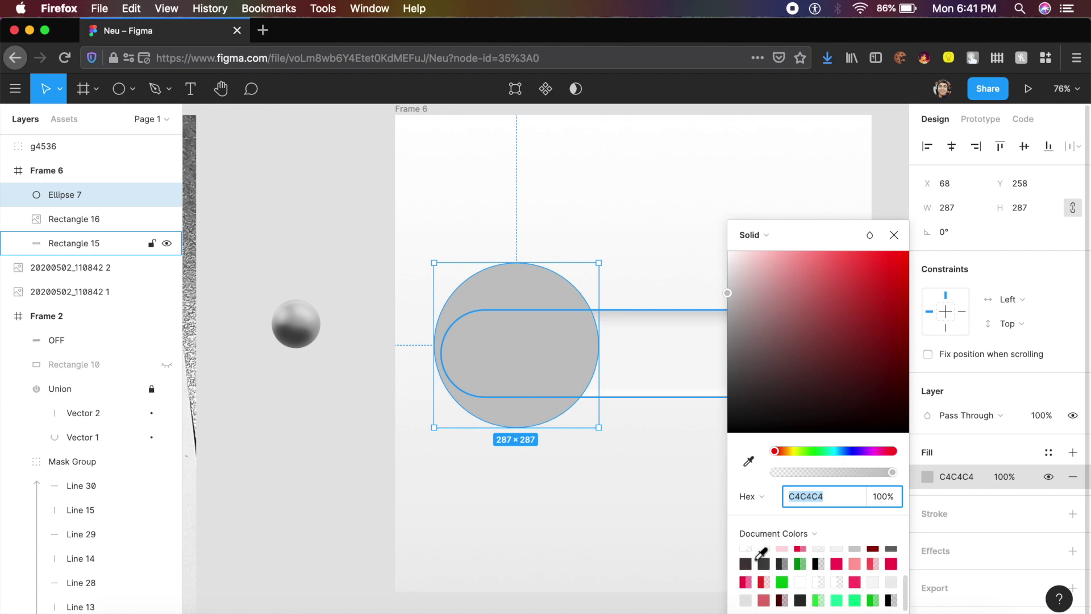
pyautogui.click(891, 562)
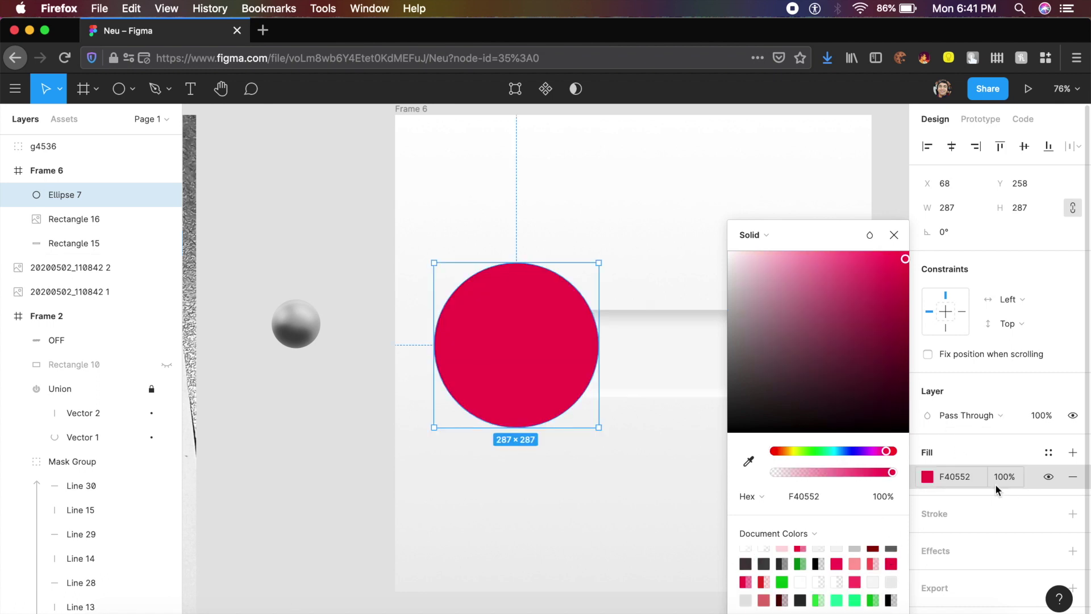
pyautogui.click(943, 553)
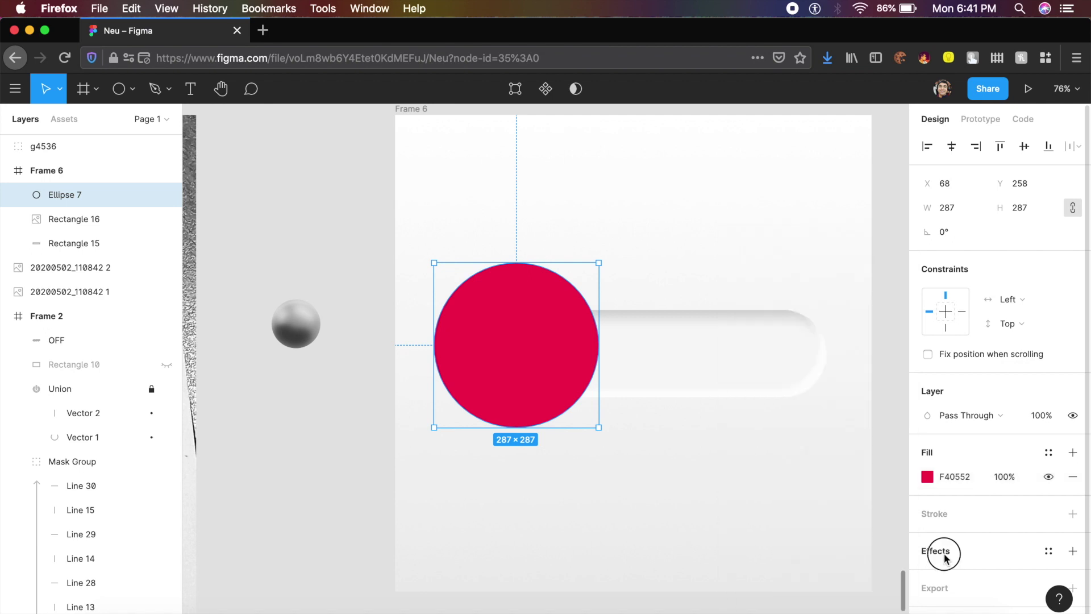
pyautogui.click(943, 553)
# - Change the circle's effect to Layer Blur with a blur of 250
pyautogui.scroll(-1, 943, 554)
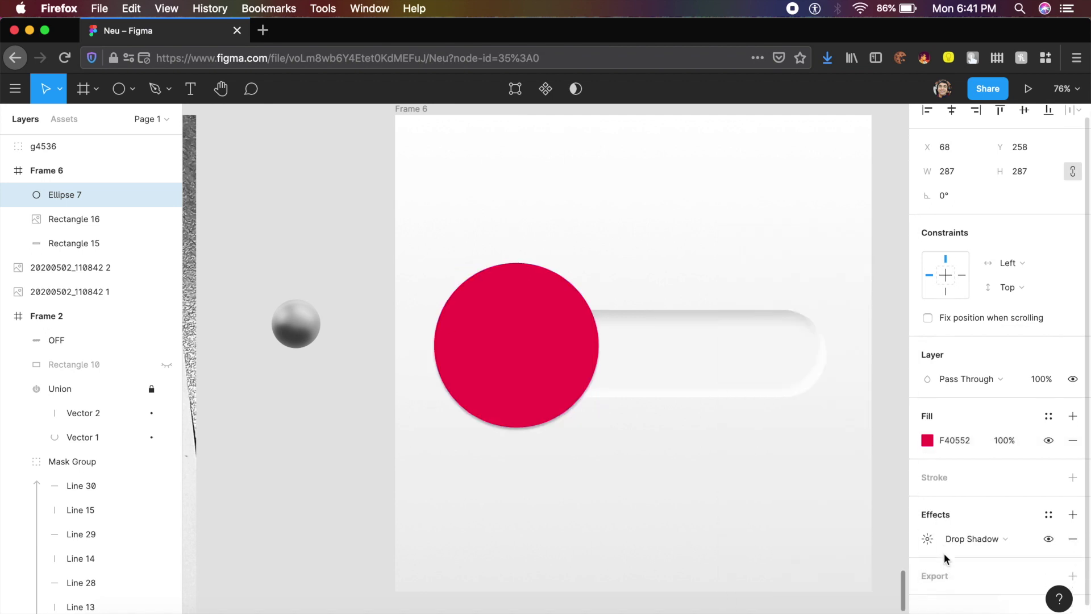
pyautogui.click(988, 536)
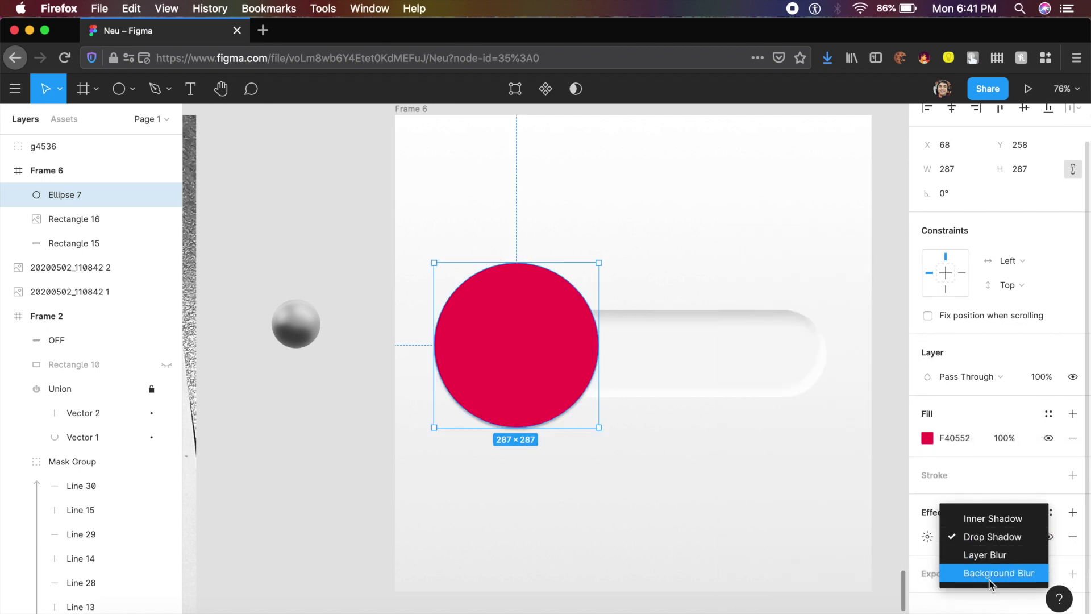
pyautogui.click(987, 554)
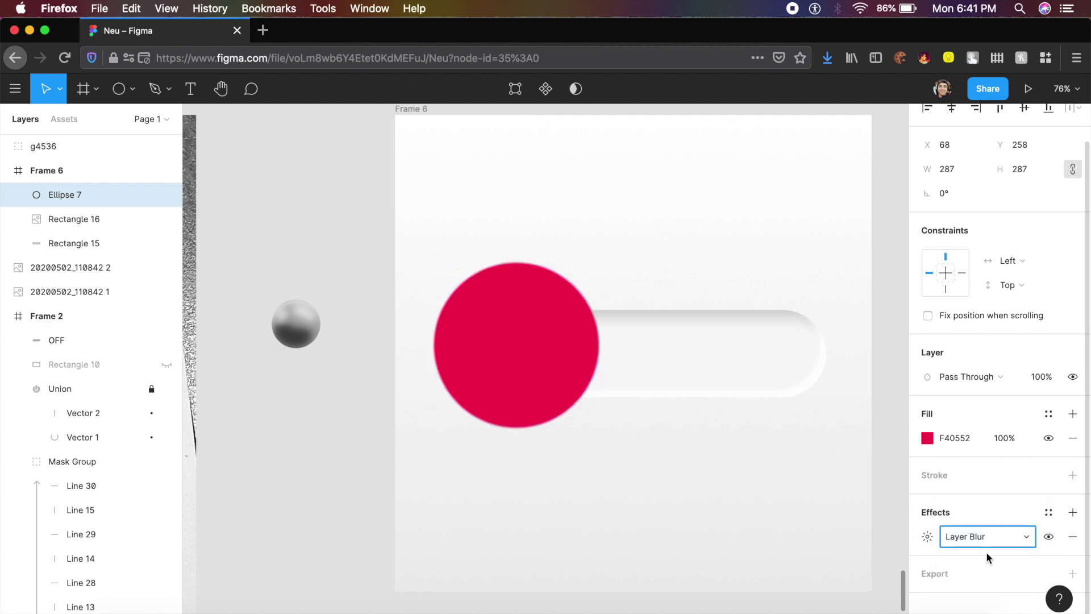
pyautogui.click(933, 540)
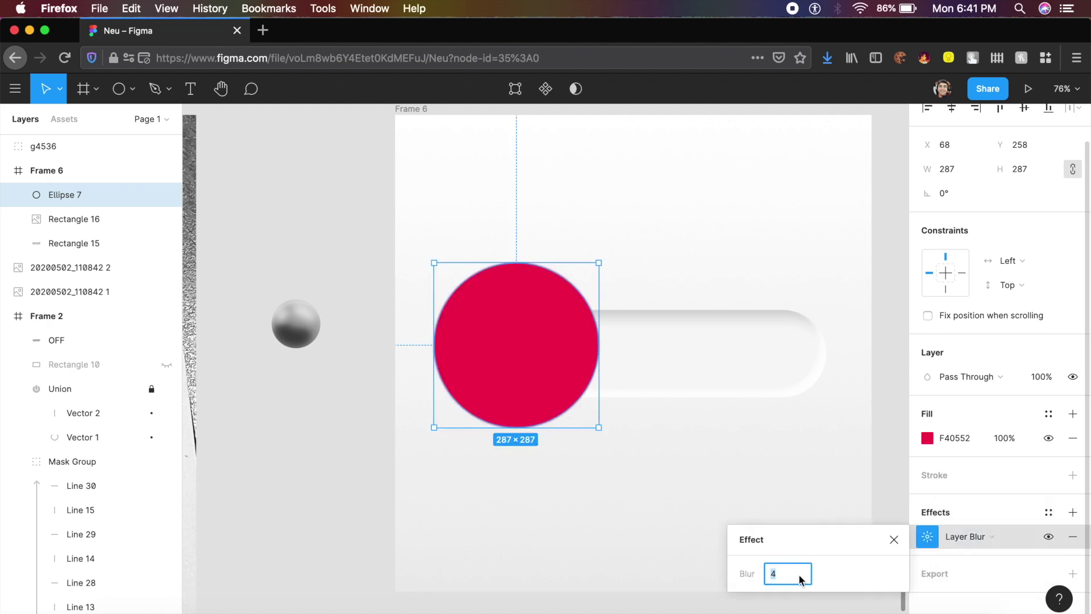
pyautogui.press('Return')
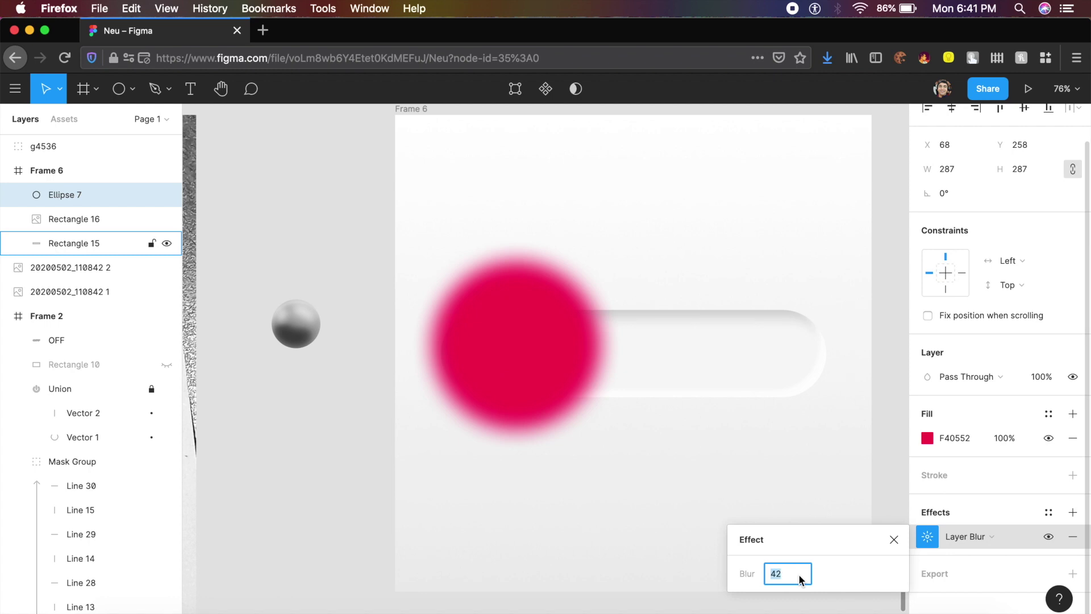
pyautogui.write('100')
pyautogui.press('Return')
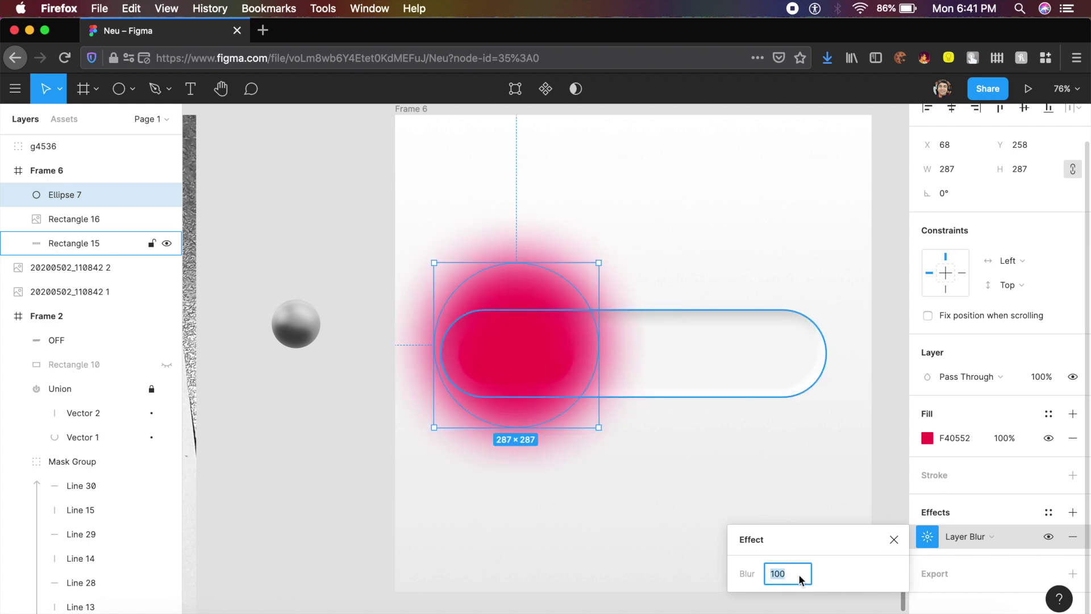
pyautogui.write('250')
pyautogui.press('Return')
pyautogui.click(612, 493)
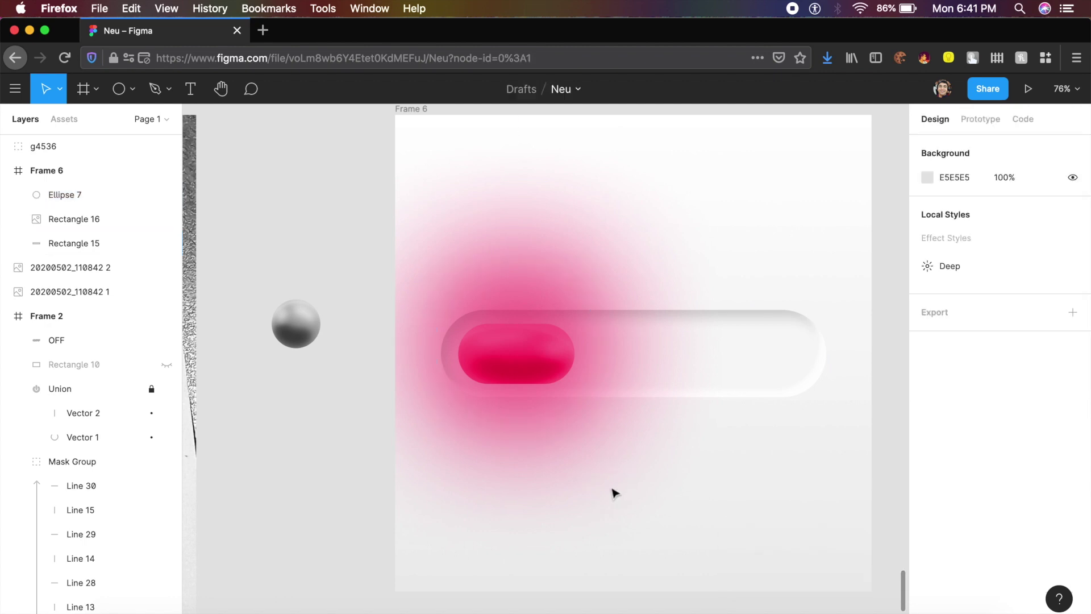
# - Lower the blurred circle's fill opacity to 15%
pyautogui.click(572, 397)
pyautogui.click(1008, 486)
pyautogui.write('25')
pyautogui.press('Return')
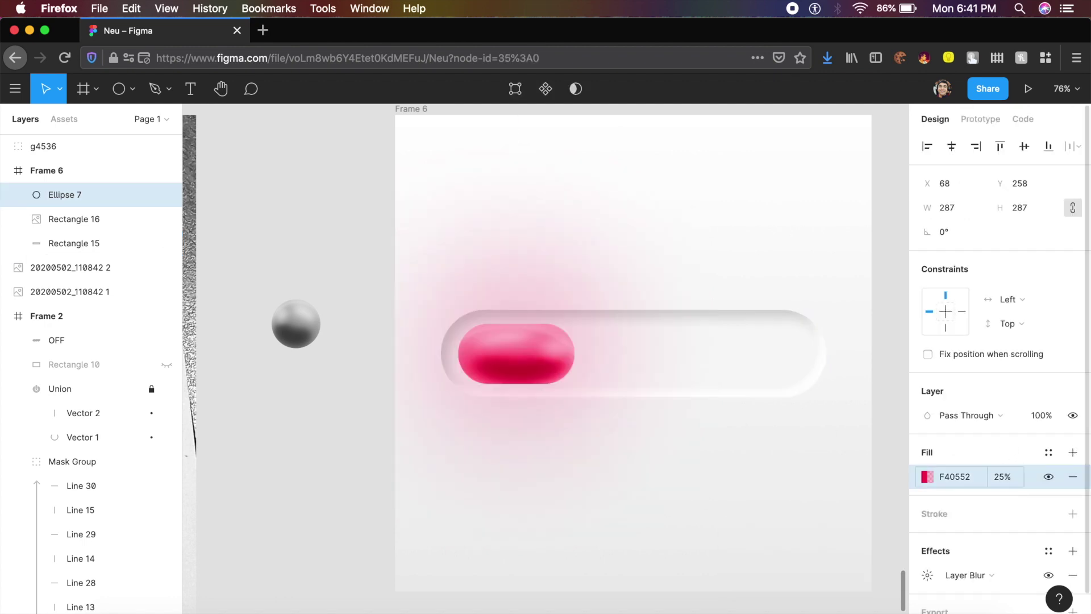
pyautogui.click(1004, 476)
pyautogui.write('15')
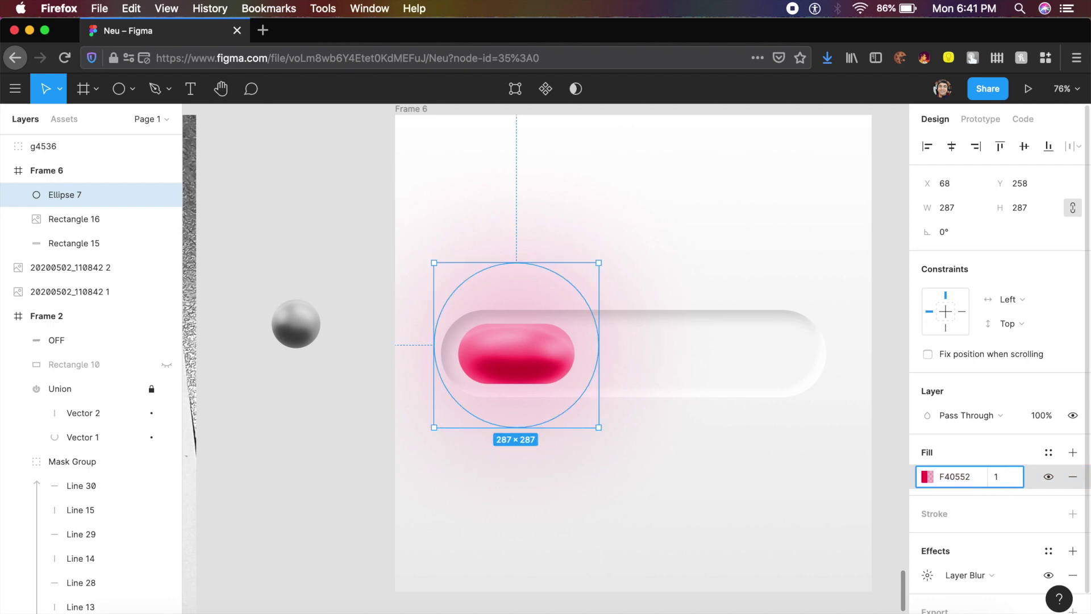
pyautogui.press('Return')
# - Shrink the glow to 165×165, nudge it right behind the pill, and set 80% opacity
pyautogui.click(828, 459)
pyautogui.keyDown('ctrl'); pyautogui.scroll(-5, 807, 460); pyautogui.keyUp('ctrl')
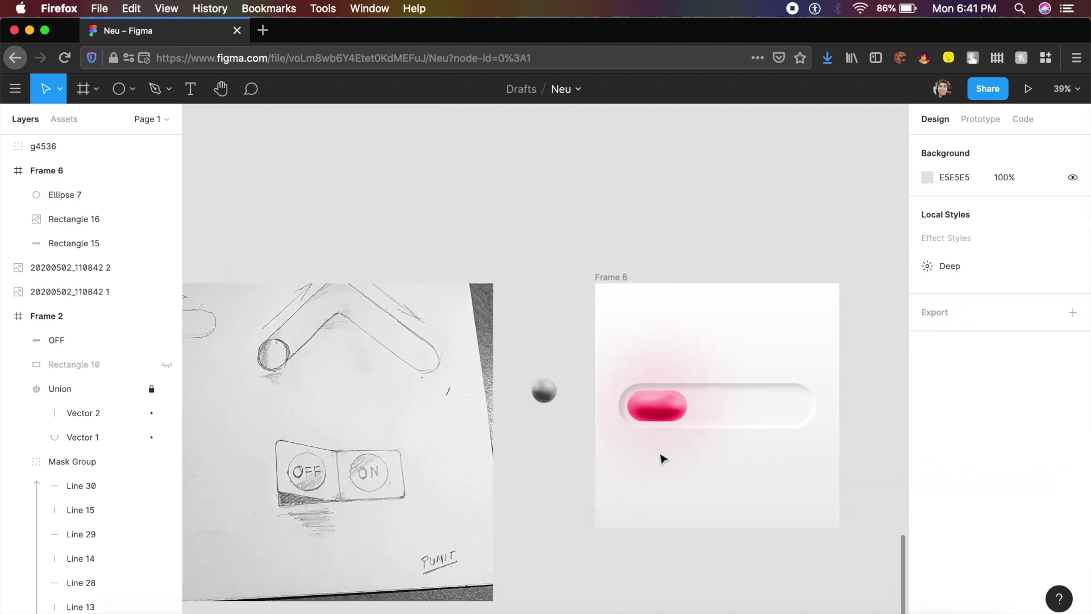
pyautogui.click(690, 419)
pyautogui.moveTo(699, 361); pyautogui.dragTo(672, 395)
pyautogui.hotkey('shift', 'Right')
pyautogui.hotkey('shift', 'Right')
pyautogui.hotkey('shift', 'Right')
pyautogui.hotkey('shift', 'Right')
pyautogui.hotkey('shift', 'Right')
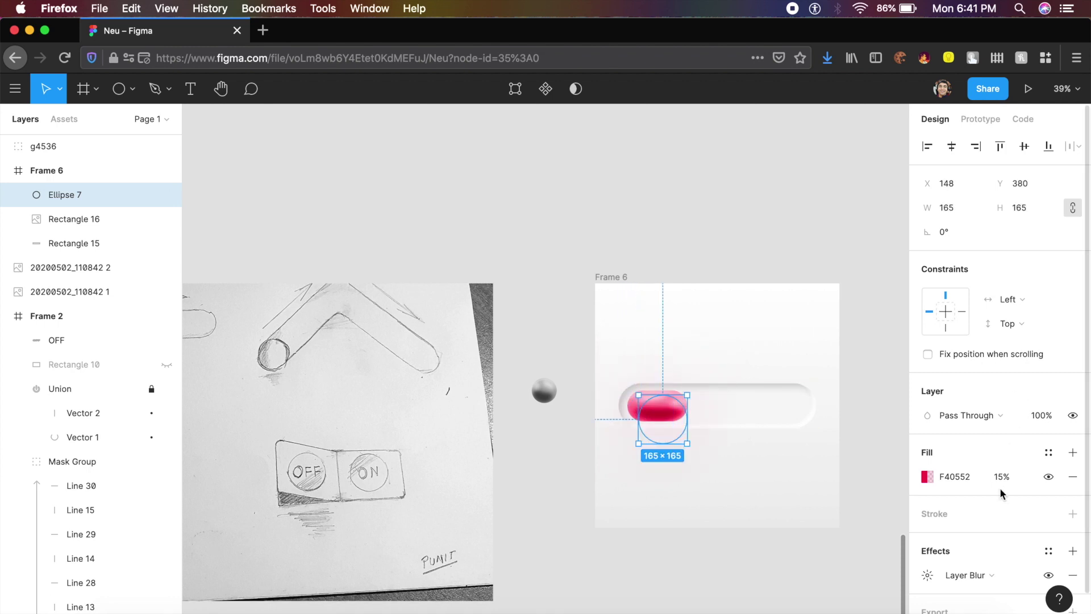
pyautogui.click(1009, 482)
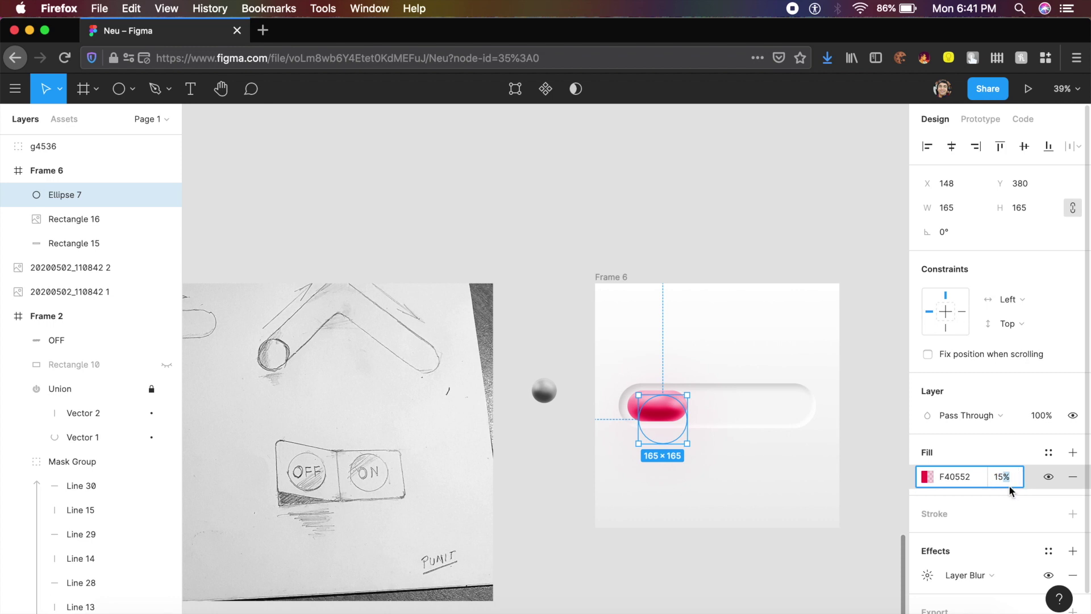
pyautogui.write('80')
pyautogui.press('Return')
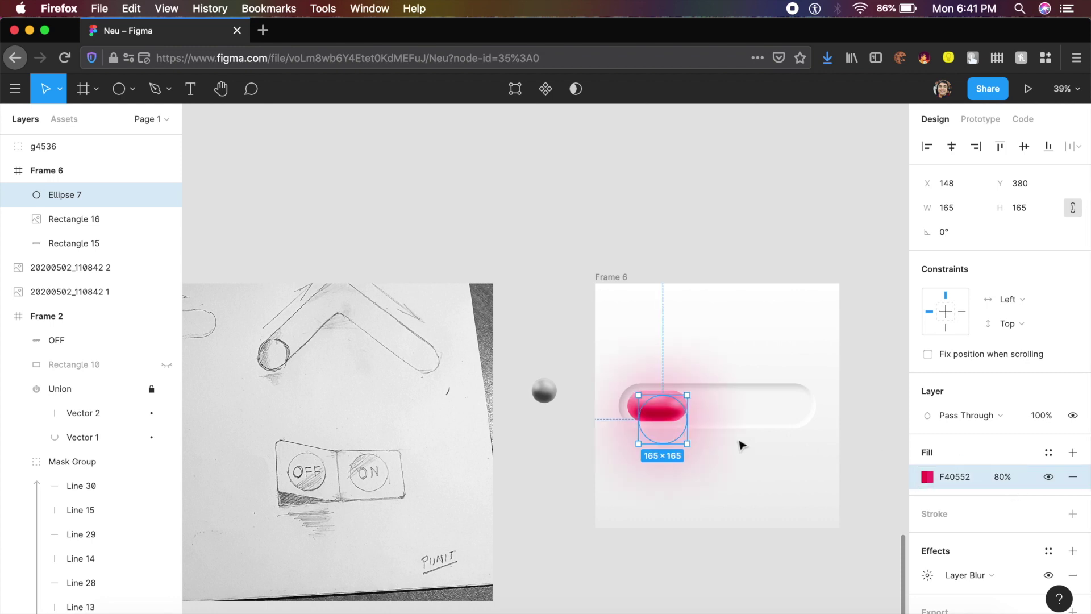
pyautogui.click(1015, 485)
pyautogui.click(645, 241)
pyautogui.scroll(2, 646, 241)
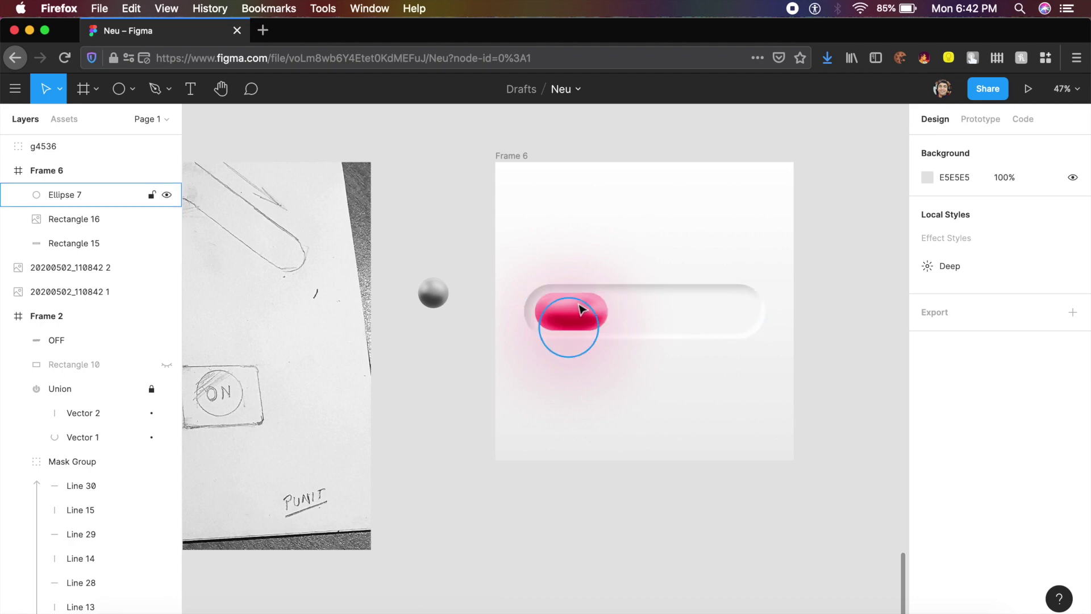
pyautogui.click(510, 157)
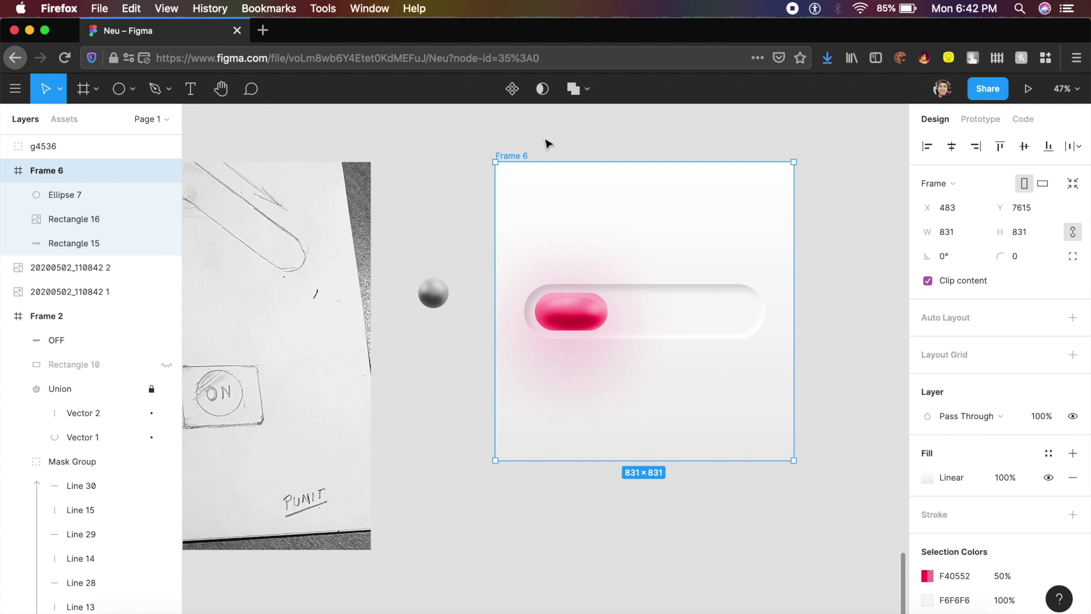
# - Duplicate Frame 6 as Frame 7 and move its pink pill and glow to the track's right end
pyautogui.press('super+d')
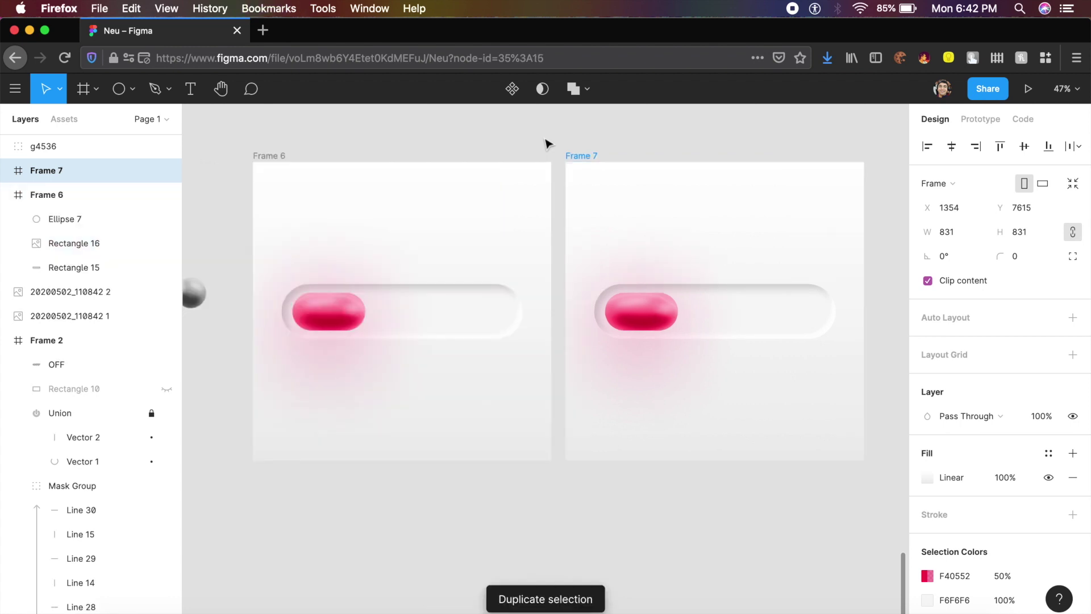
pyautogui.click(658, 311)
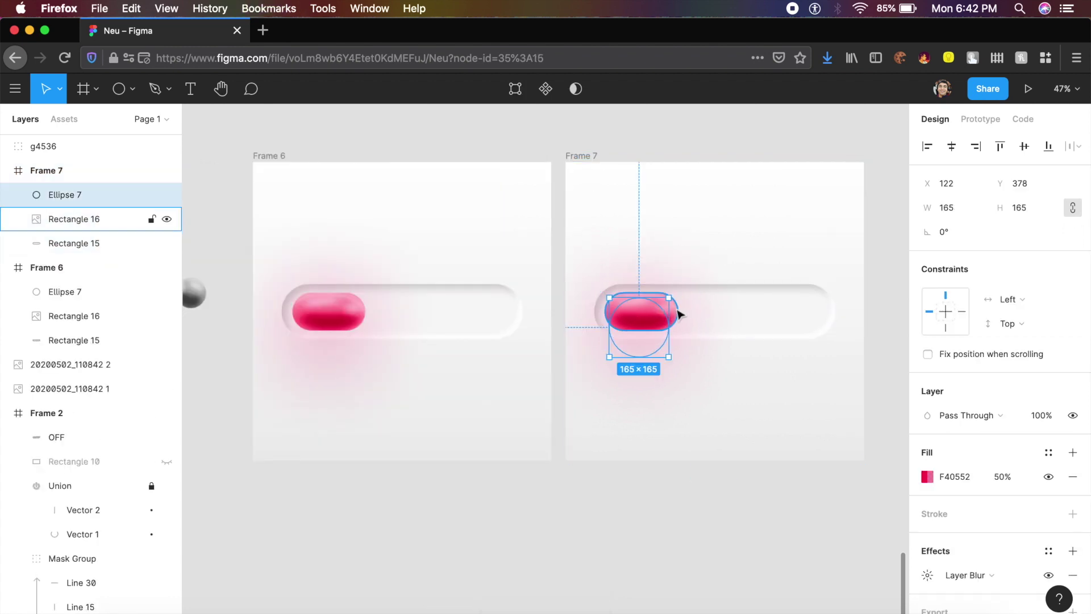
pyautogui.keyDown('shift'); pyautogui.click(680, 315); pyautogui.keyUp('shift')
pyautogui.moveTo(658, 312); pyautogui.dragTo(806, 315)
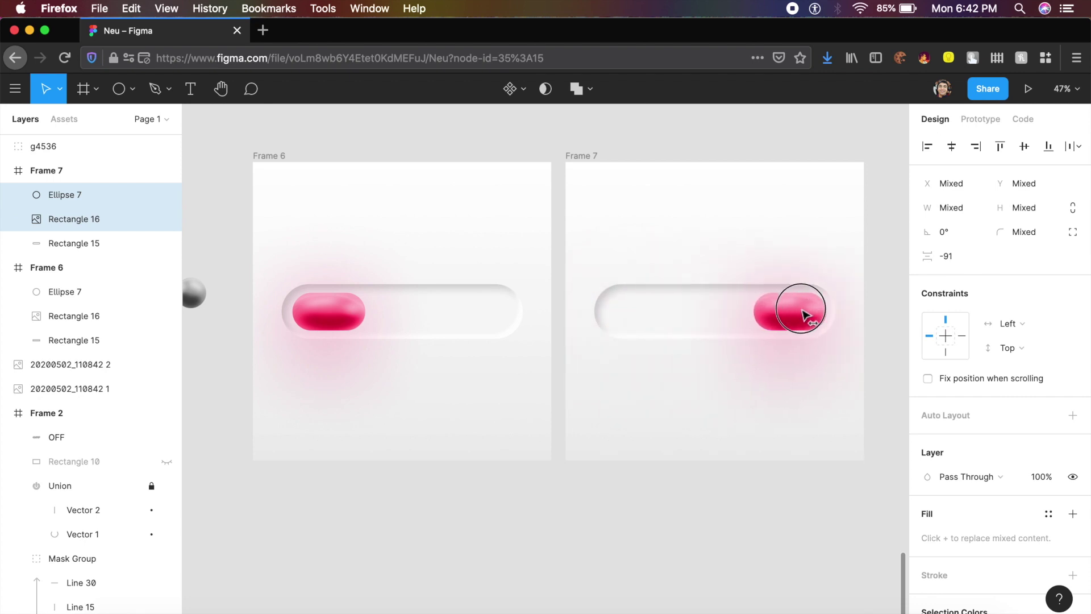
pyautogui.click(826, 251)
pyautogui.click(287, 156)
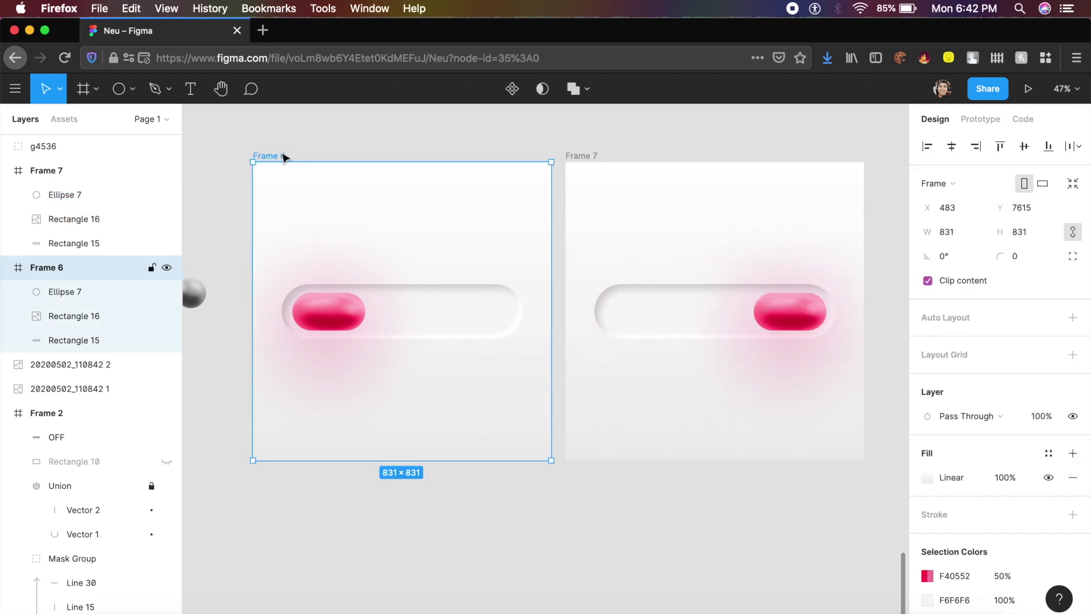
pyautogui.click(353, 313)
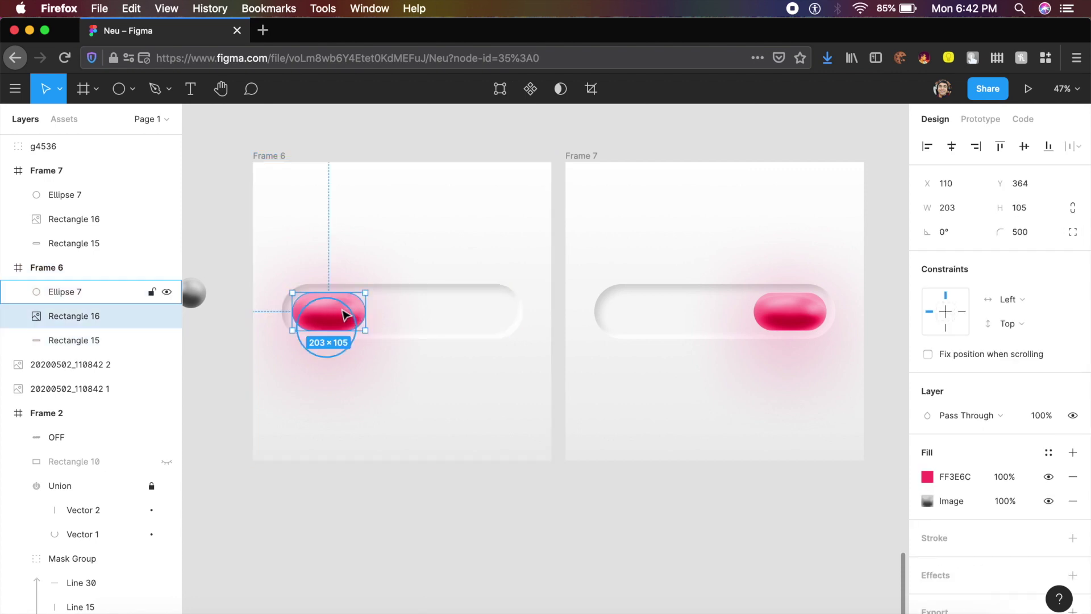
# - Link Frame 6's pink pill on click to Frame 7 with Smart Animate, Ease In And Out, 600ms
pyautogui.click(980, 120)
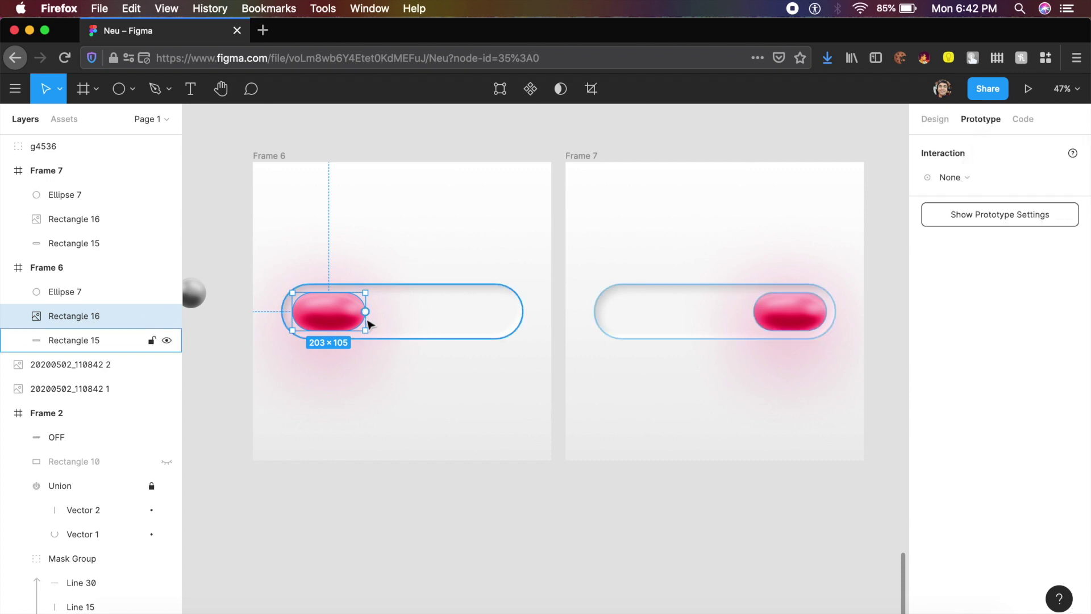
pyautogui.moveTo(367, 313); pyautogui.dragTo(617, 255)
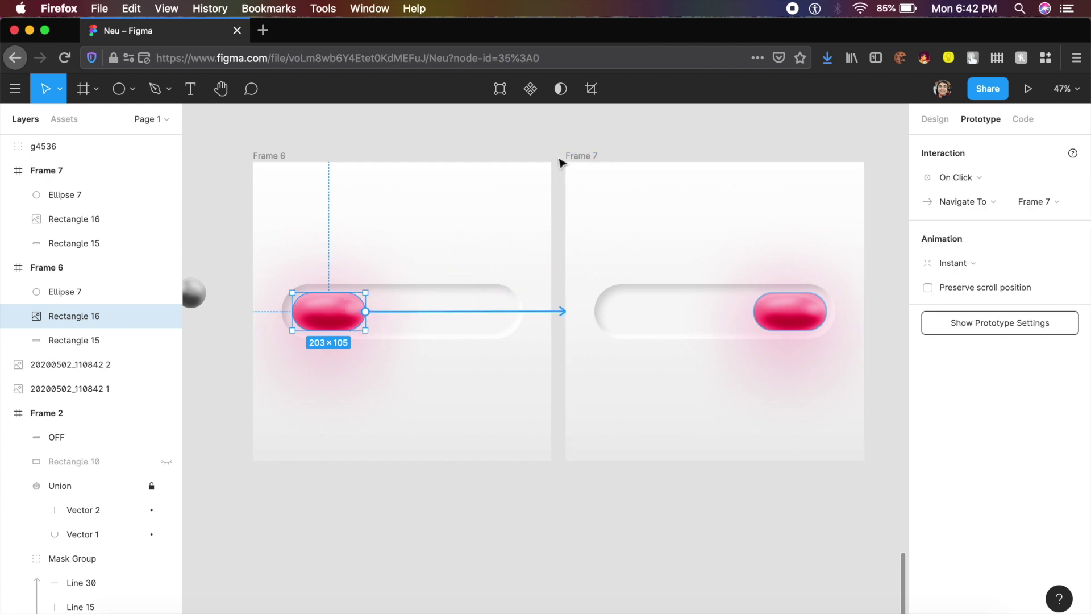
pyautogui.click(970, 206)
pyautogui.click(966, 266)
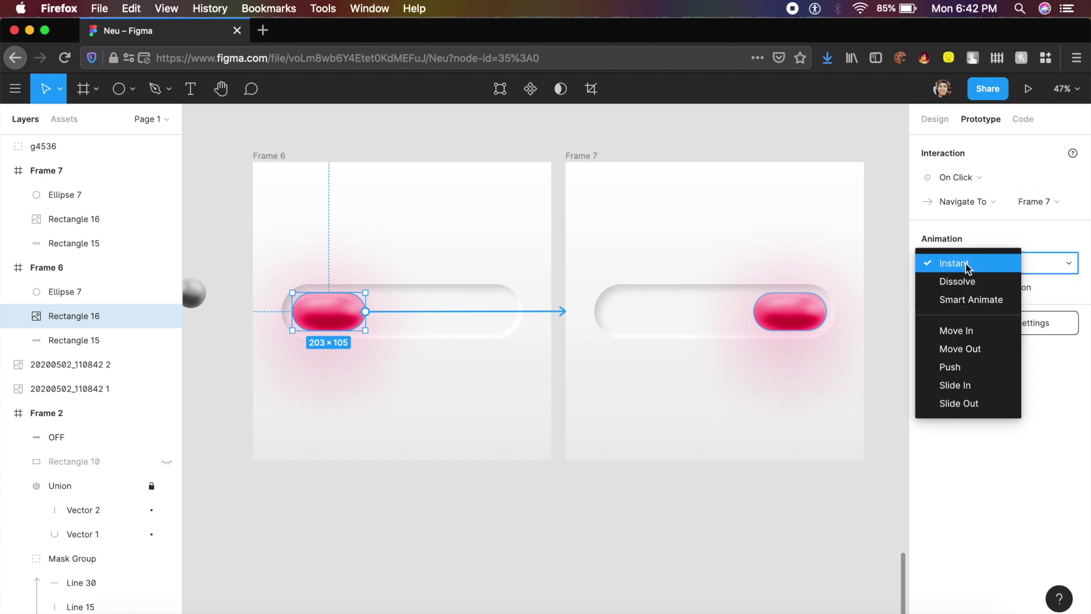
pyautogui.click(969, 299)
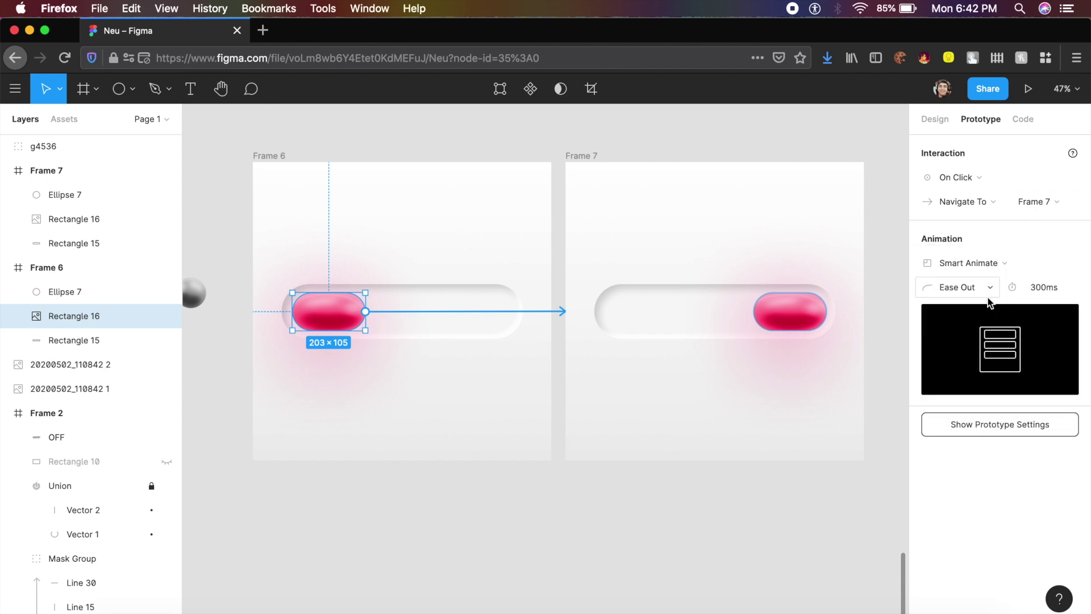
pyautogui.click(969, 286)
pyautogui.click(987, 305)
pyautogui.click(1039, 291)
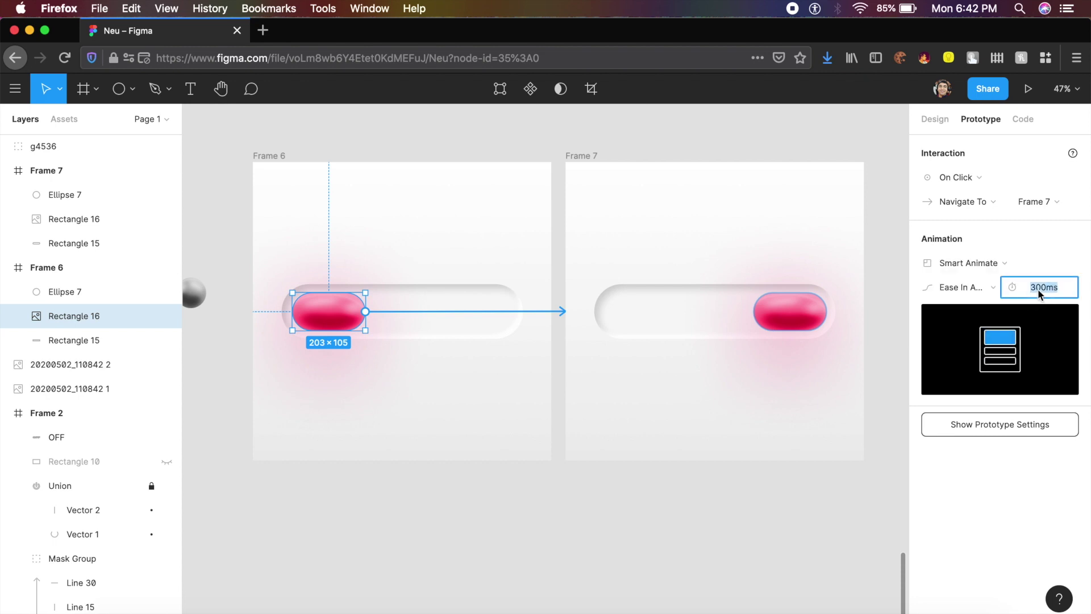
pyautogui.write('500')
pyautogui.press('Return')
pyautogui.click(620, 166)
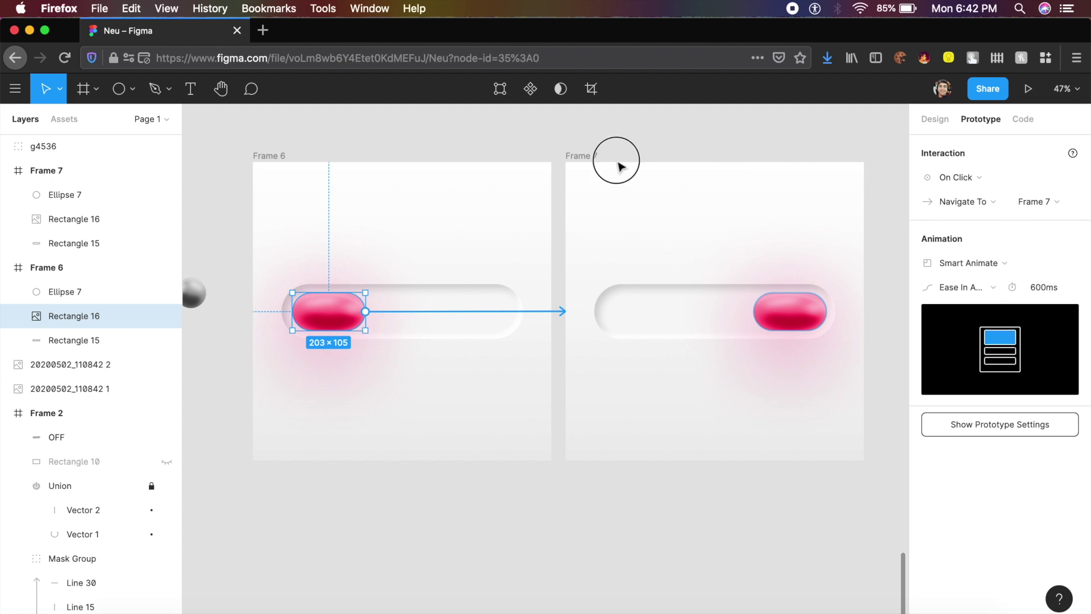
pyautogui.click(256, 155)
pyautogui.scroll(-5, 262, 170)
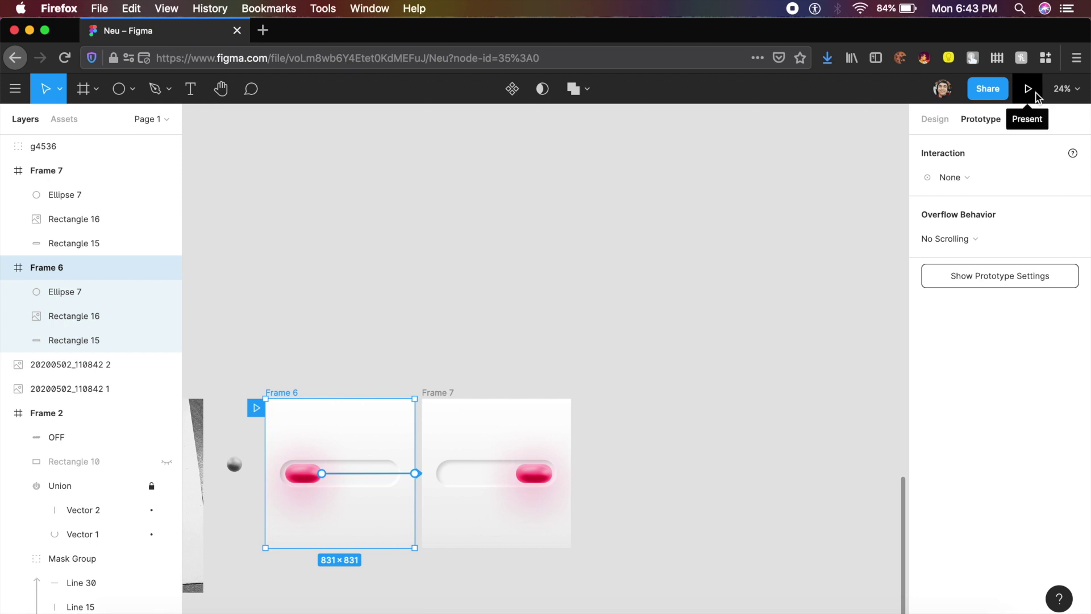
pyautogui.click(1029, 89)
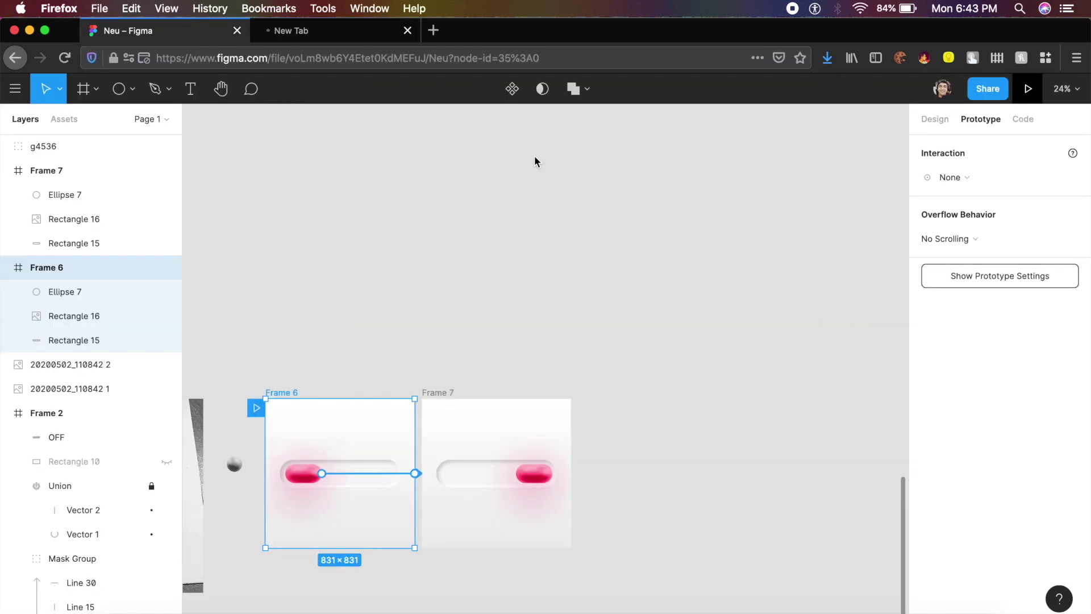
pyautogui.click(321, 32)
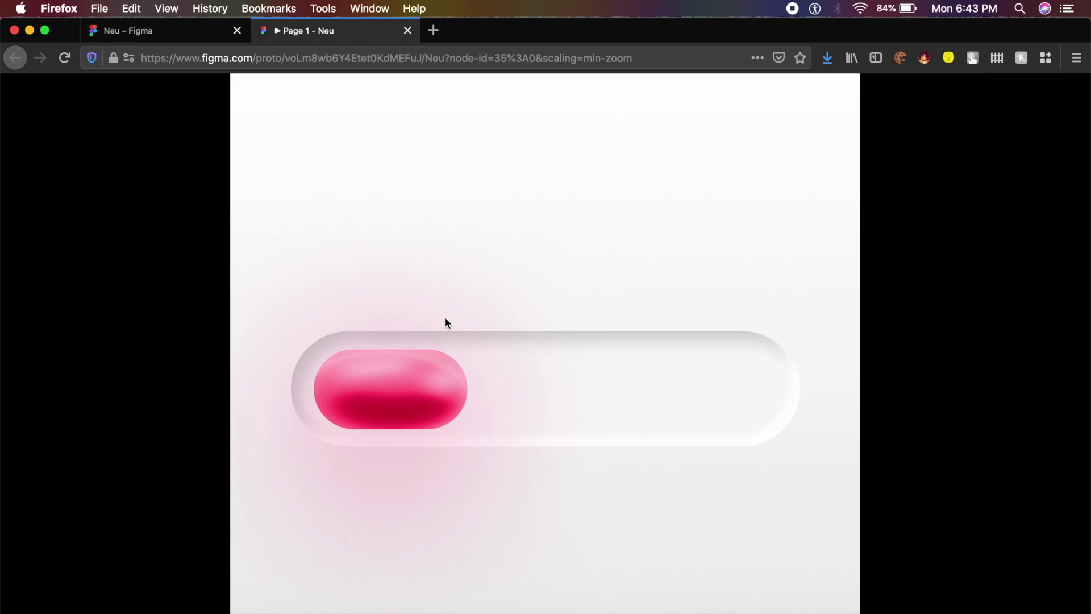
pyautogui.click(417, 392)
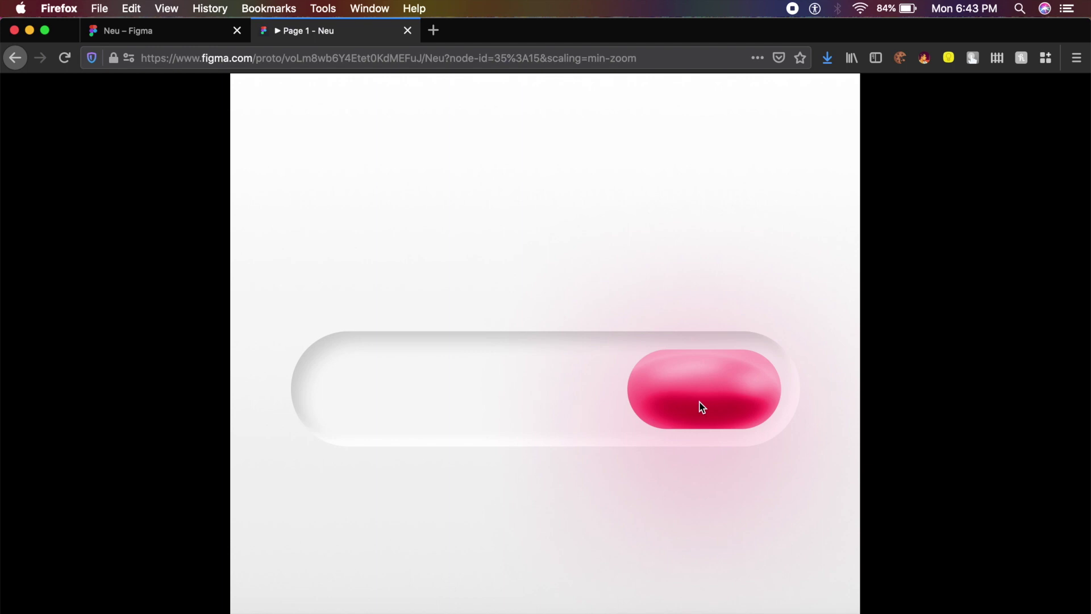
pyautogui.click(410, 32)
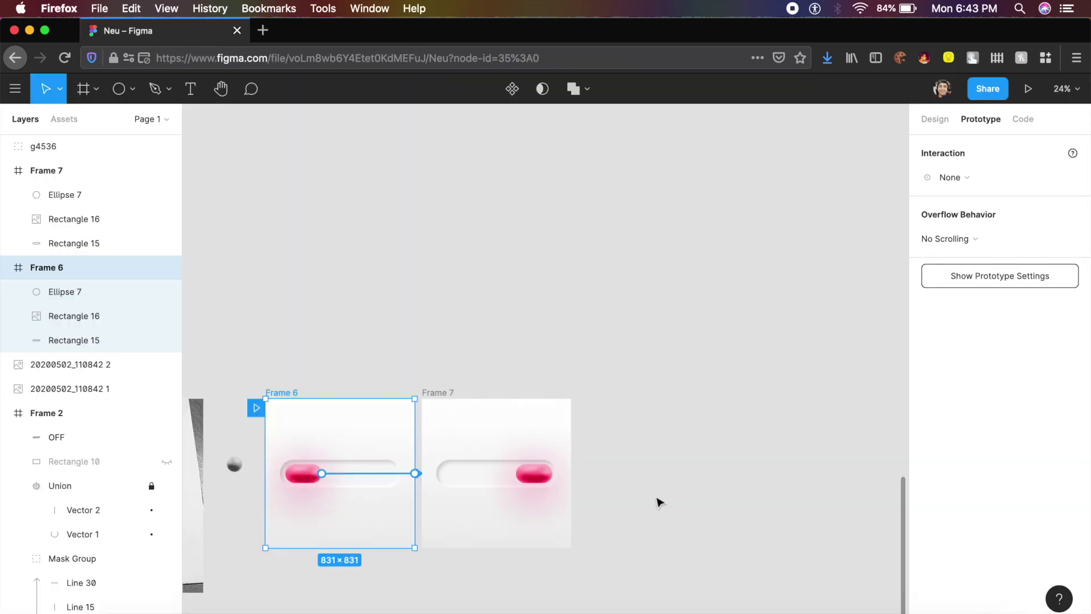
# - Connect Frame 7's pink knob back to Frame 6 on click, then move the view to Frame 8
pyautogui.click(549, 475)
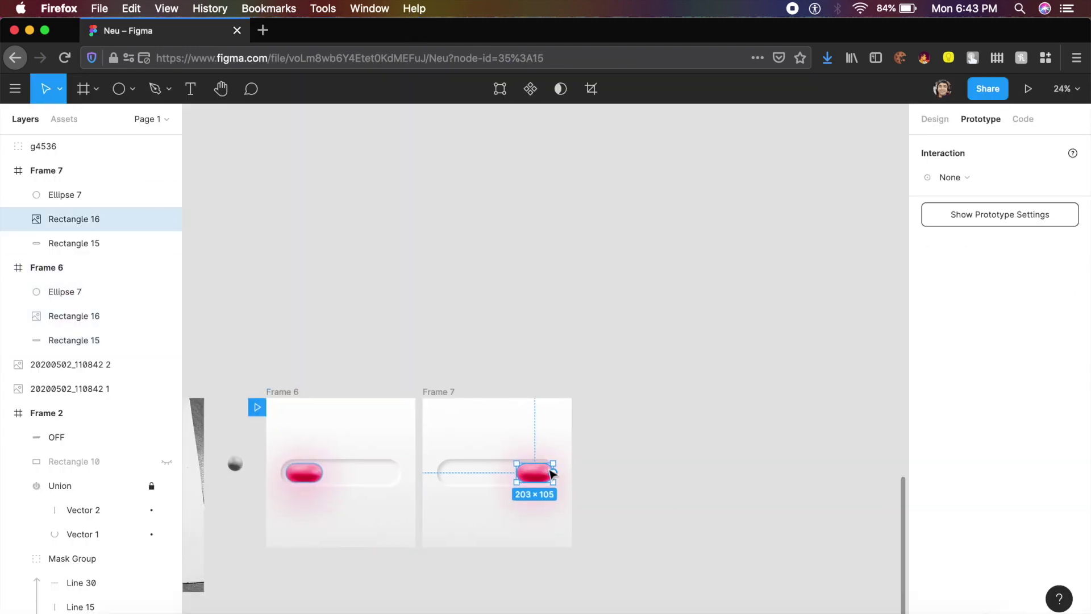
pyautogui.hscroll(-3, 552, 469)
pyautogui.scroll(-2, 551, 469)
pyautogui.scroll(3, 550, 467)
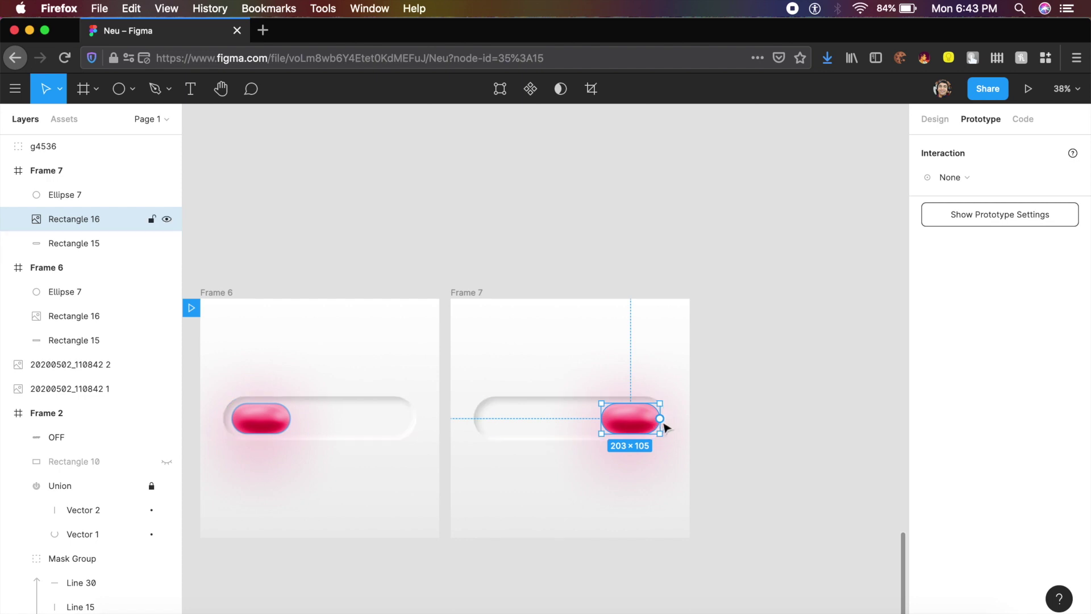
pyautogui.moveTo(660, 418); pyautogui.dragTo(328, 458)
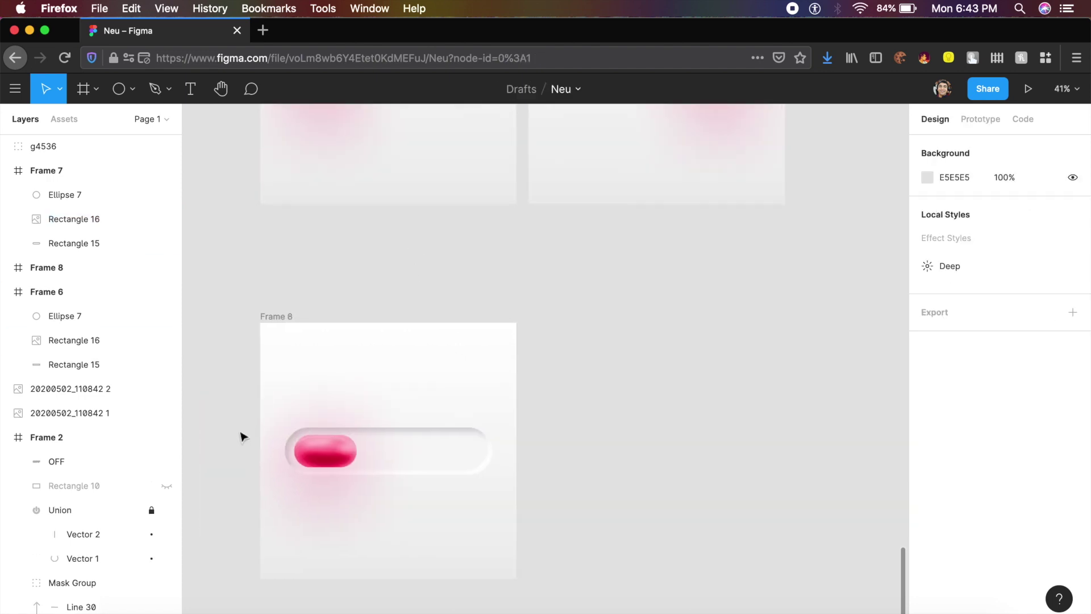
pyautogui.scroll(3, 244, 436)
pyautogui.scroll(-1, 256, 368)
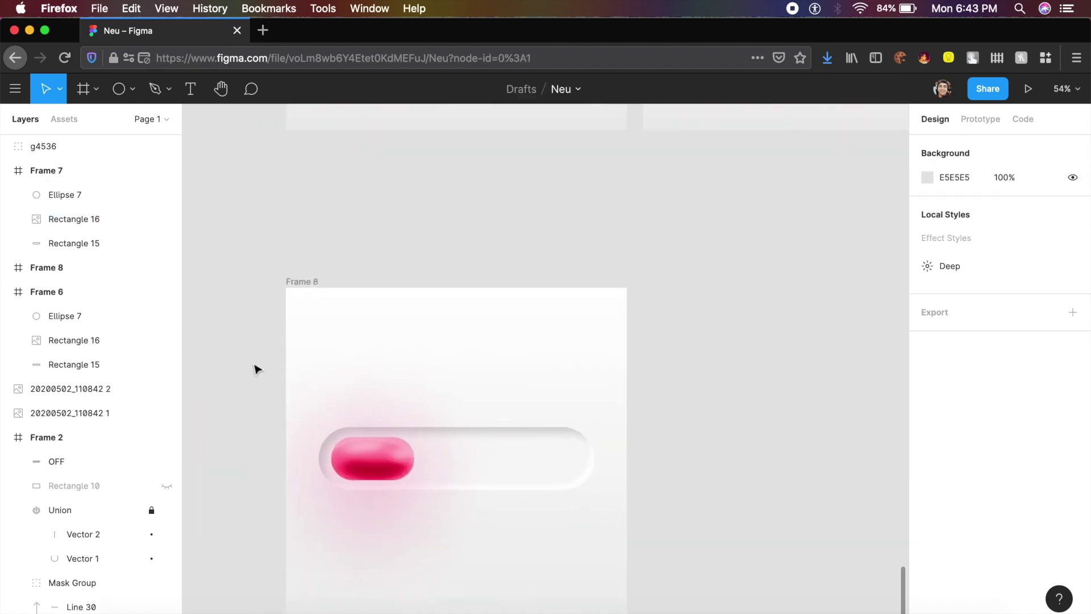
pyautogui.scroll(3, 364, 395)
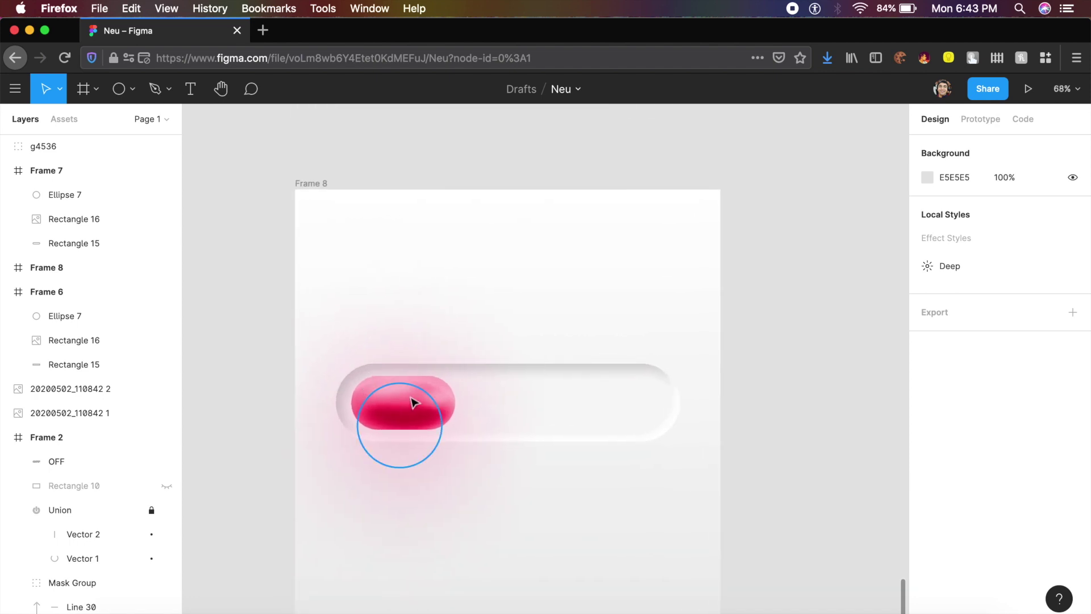
# - Enter vertex editing on Frame 8's track and drag its top edge downward
pyautogui.click(509, 412)
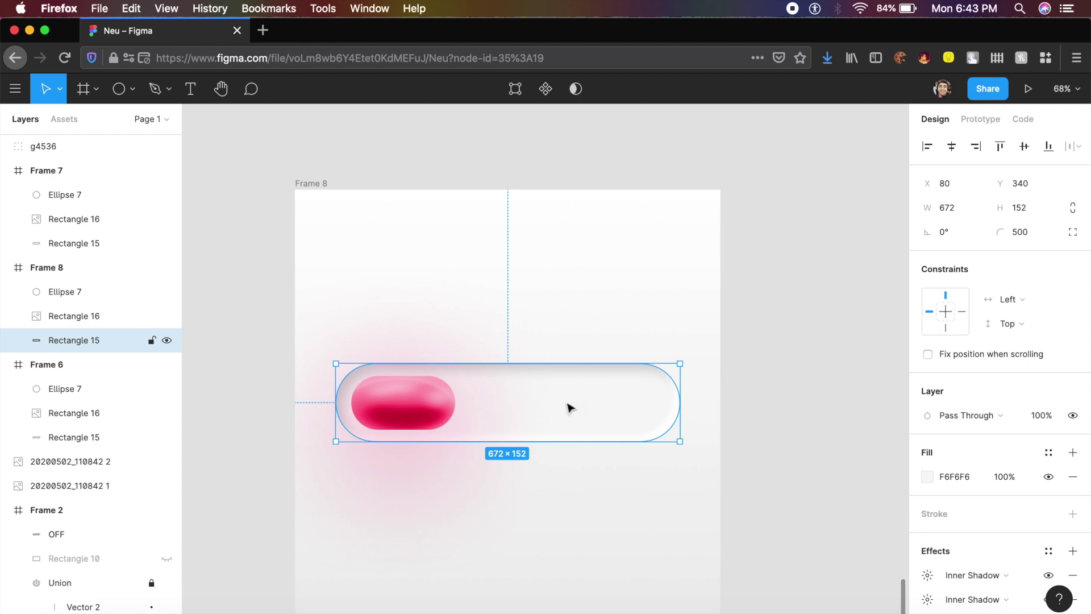
pyautogui.press('Return')
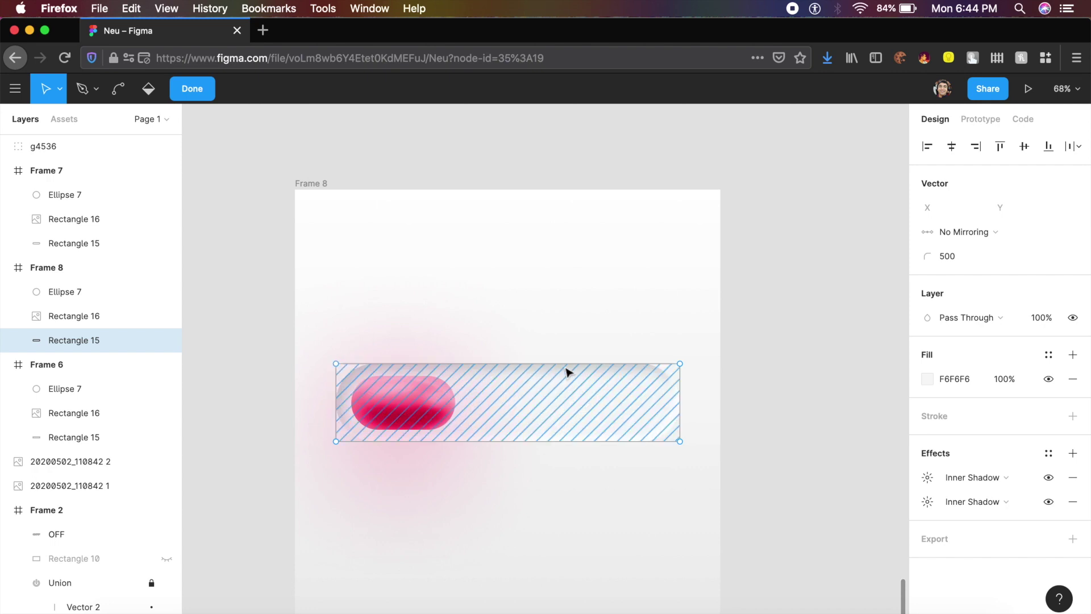
pyautogui.moveTo(508, 365); pyautogui.dragTo(507, 492)
pyautogui.click(507, 364)
pyautogui.click(625, 539)
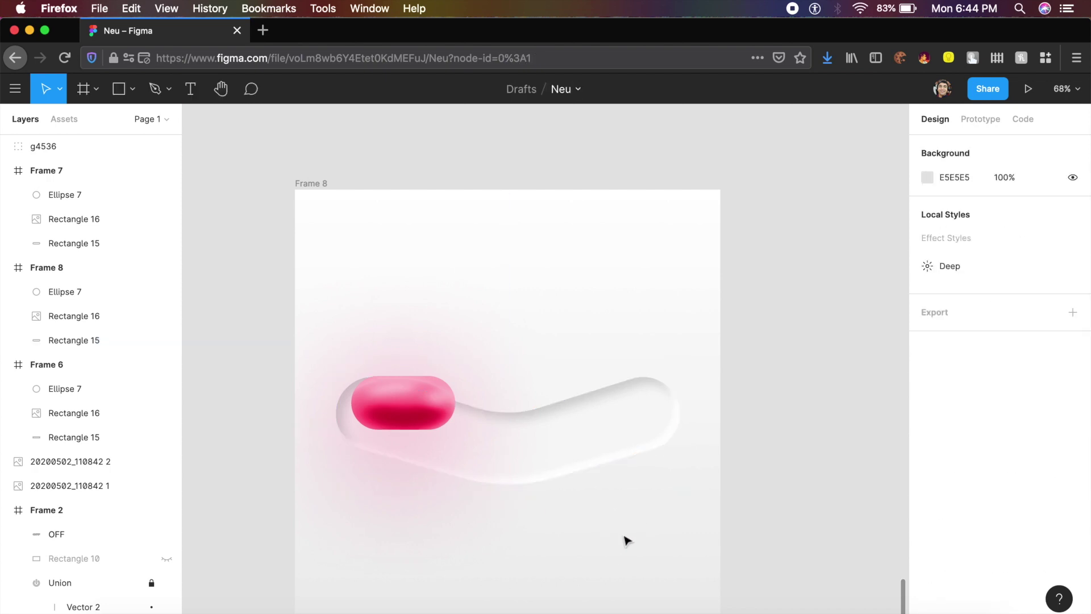
# - Select the track's top and bottom middle vertices and nudge them down into a curve
pyautogui.click(423, 406)
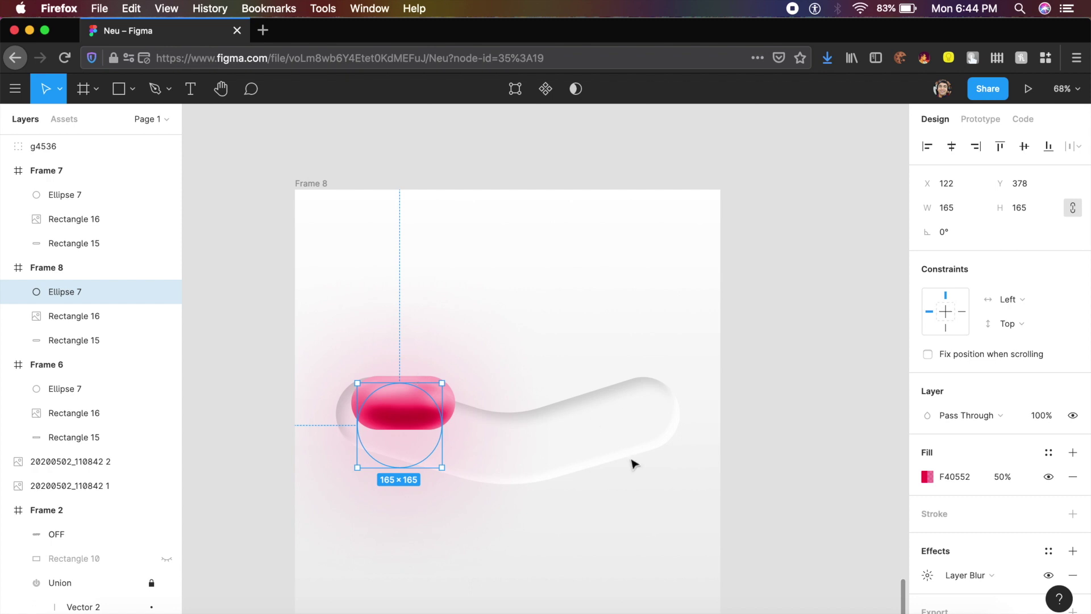
pyautogui.click(541, 455)
pyautogui.scroll(-2, 538, 454)
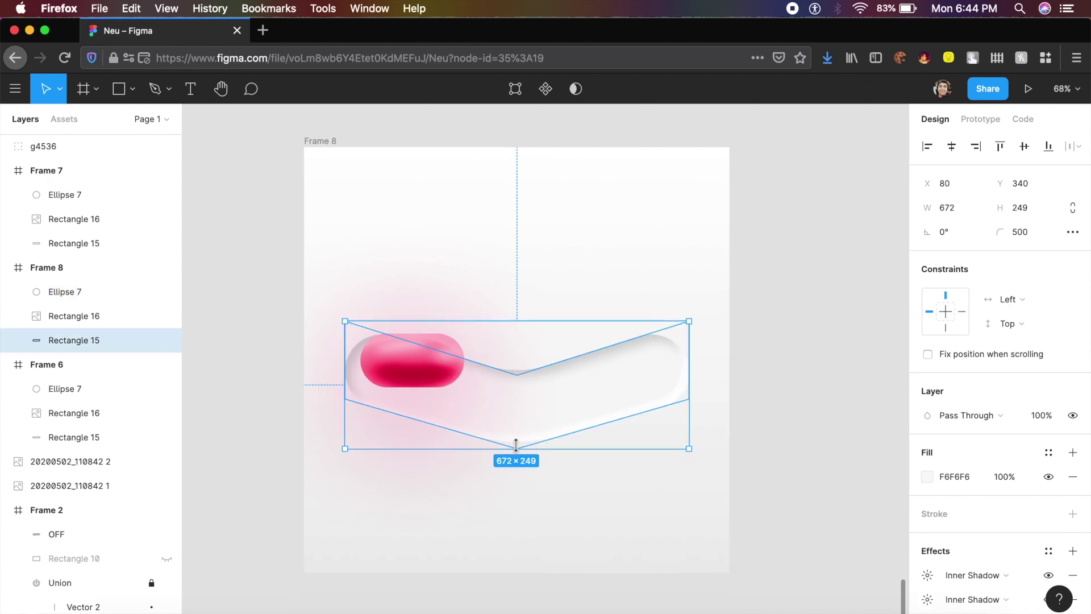
pyautogui.doubleClick(524, 448)
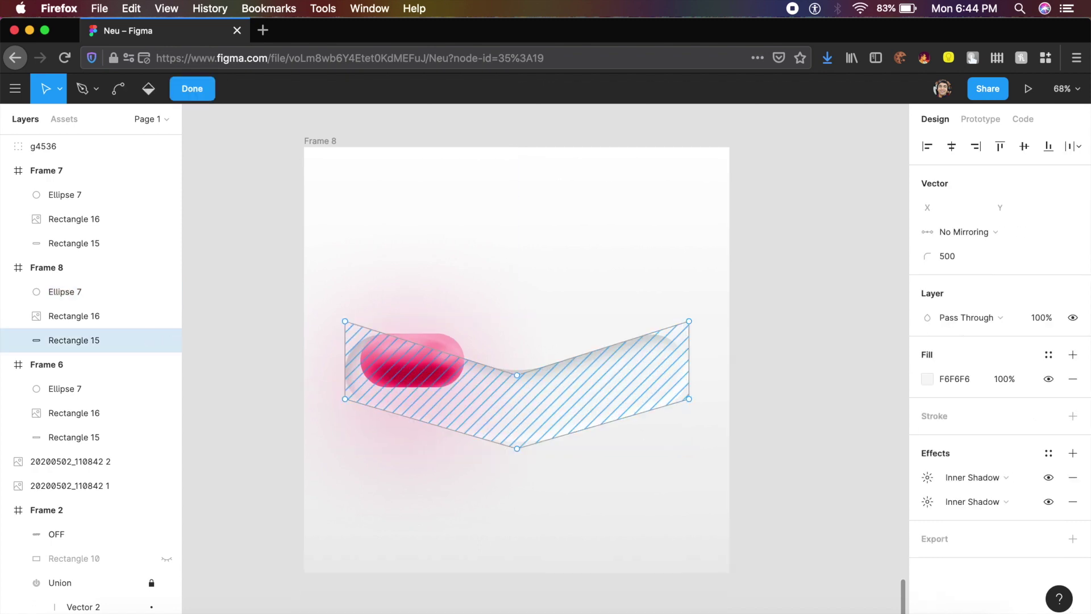
pyautogui.click(517, 449)
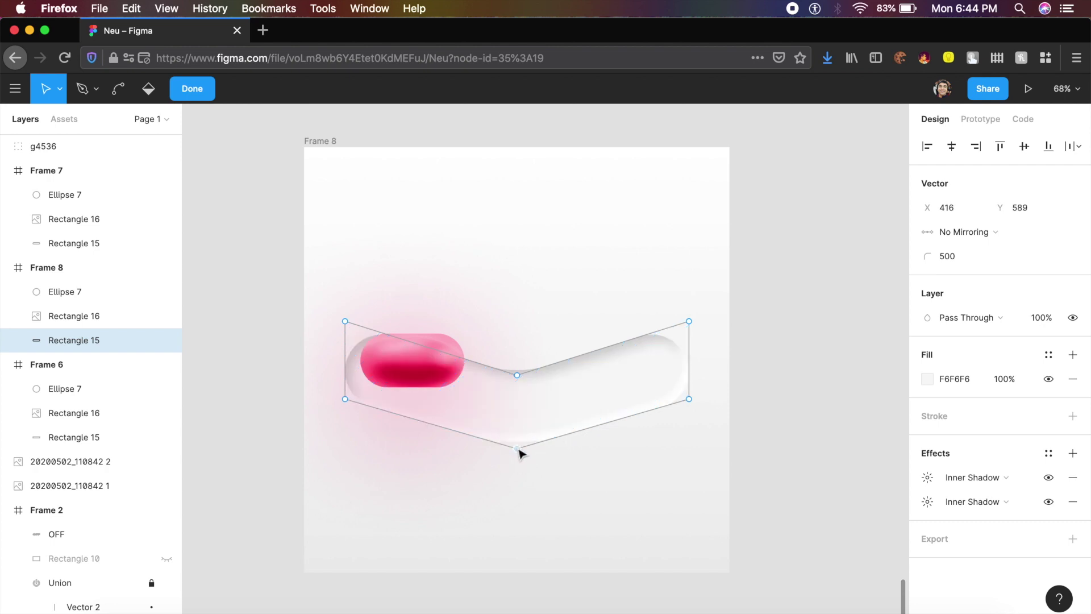
pyautogui.keyDown('shift'); pyautogui.click(517, 375); pyautogui.keyUp('shift')
pyautogui.hotkey('shift', 'Down')
pyautogui.hotkey('shift', 'Down')
pyautogui.hotkey('shift', 'Down')
pyautogui.hotkey('shift', 'Down')
pyautogui.hotkey('shift', 'Down')
pyautogui.hotkey('shift', 'Down')
pyautogui.hotkey('shift', 'Down')
pyautogui.hotkey('shift', 'Down')
pyautogui.hotkey('shift', 'Down')
pyautogui.hotkey('shift', 'Down')
pyautogui.hotkey('shift', 'Down')
pyautogui.hotkey('shift', 'Down')
pyautogui.hotkey('shift', 'Down')
pyautogui.hotkey('shift', 'Down')
pyautogui.hotkey('shift', 'Down')
pyautogui.hotkey('shift', 'Down')
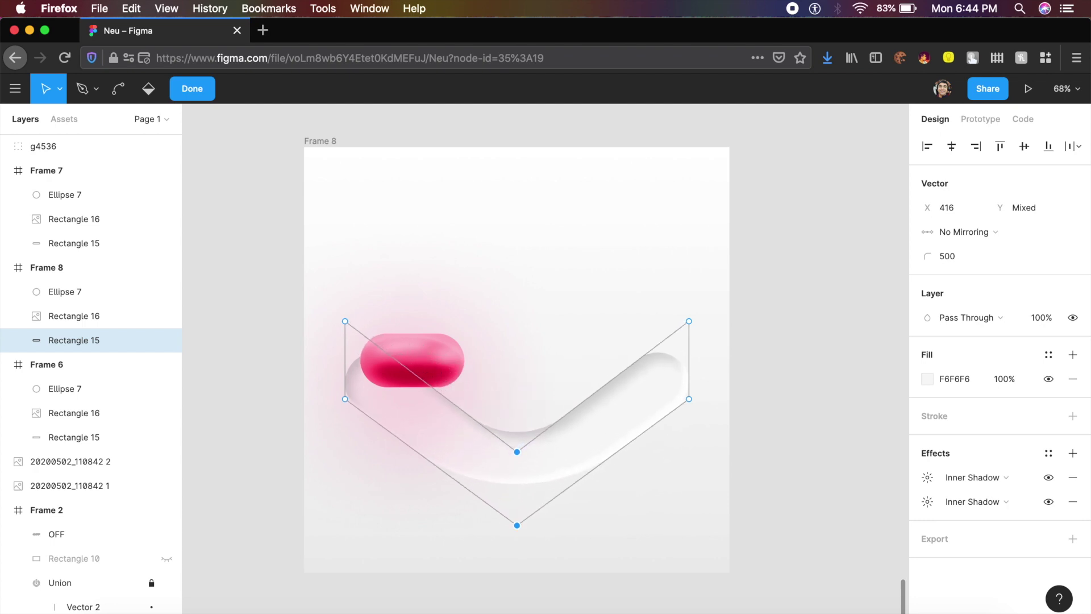
pyautogui.click(578, 230)
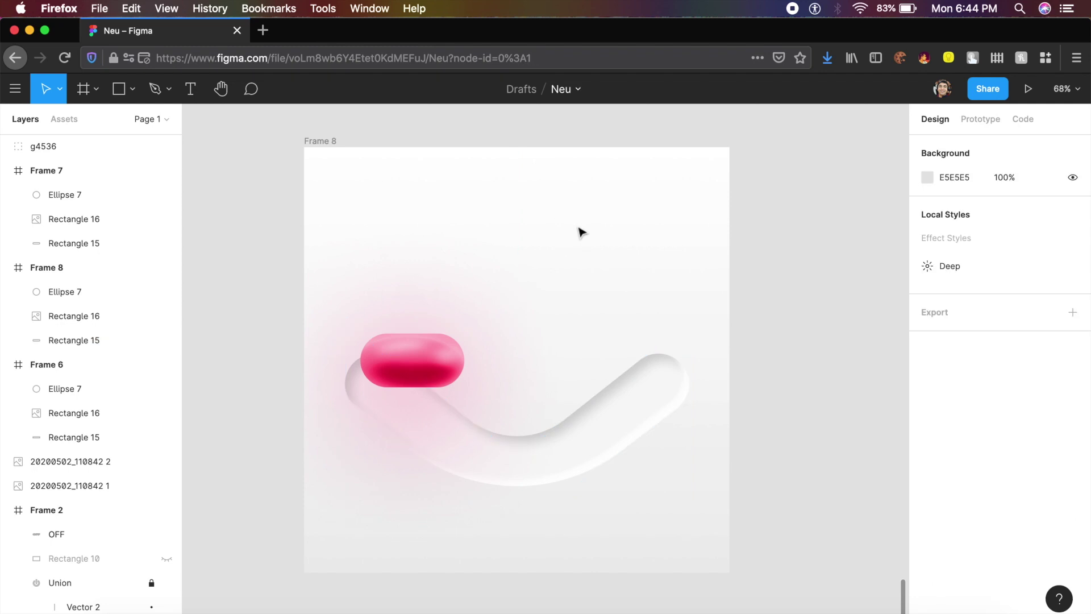
# - Raise the curved track and resize the knob to a 105×105 ball at its left end
pyautogui.moveTo(565, 424); pyautogui.dragTo(524, 291)
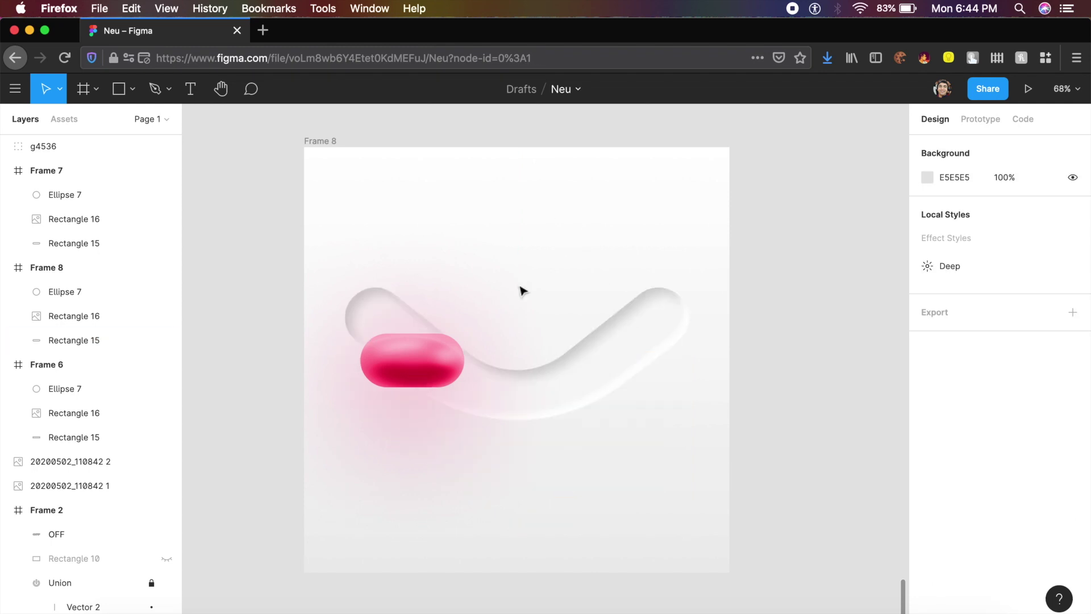
pyautogui.click(449, 358)
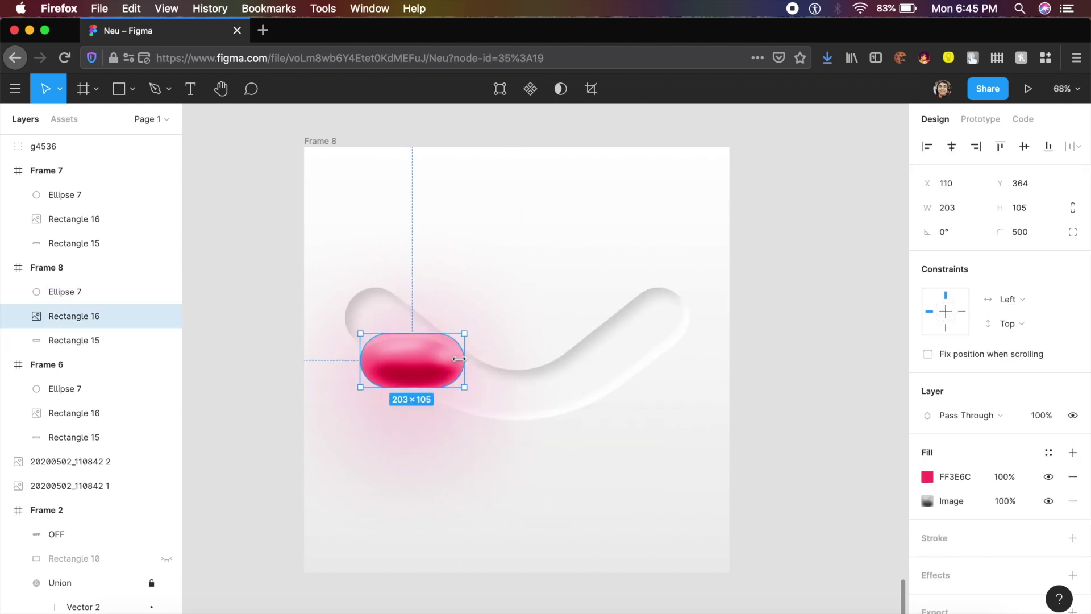
pyautogui.moveTo(461, 359); pyautogui.dragTo(418, 360)
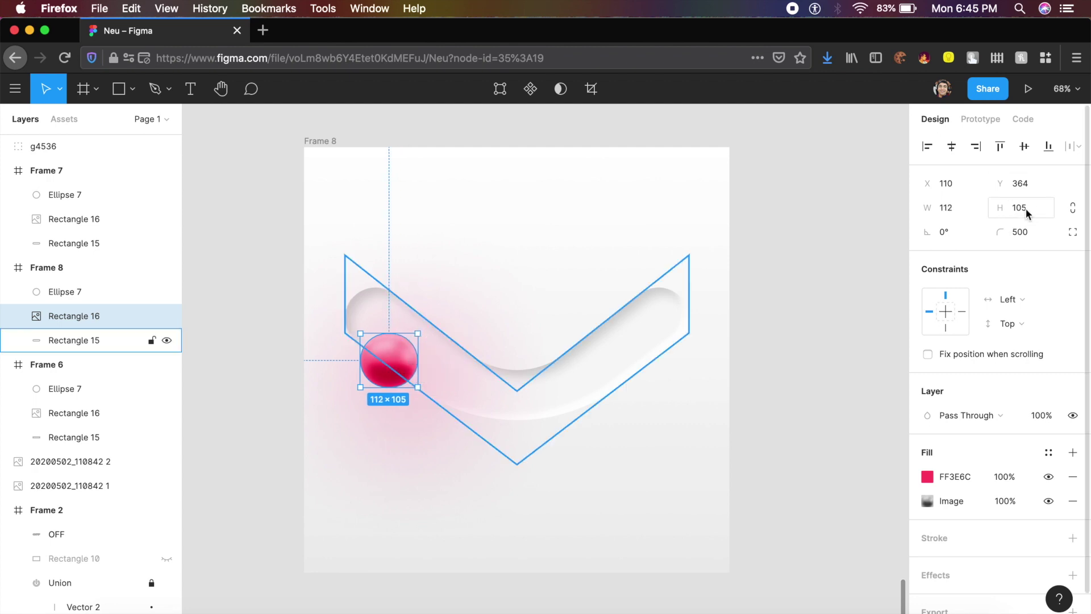
pyautogui.click(973, 213)
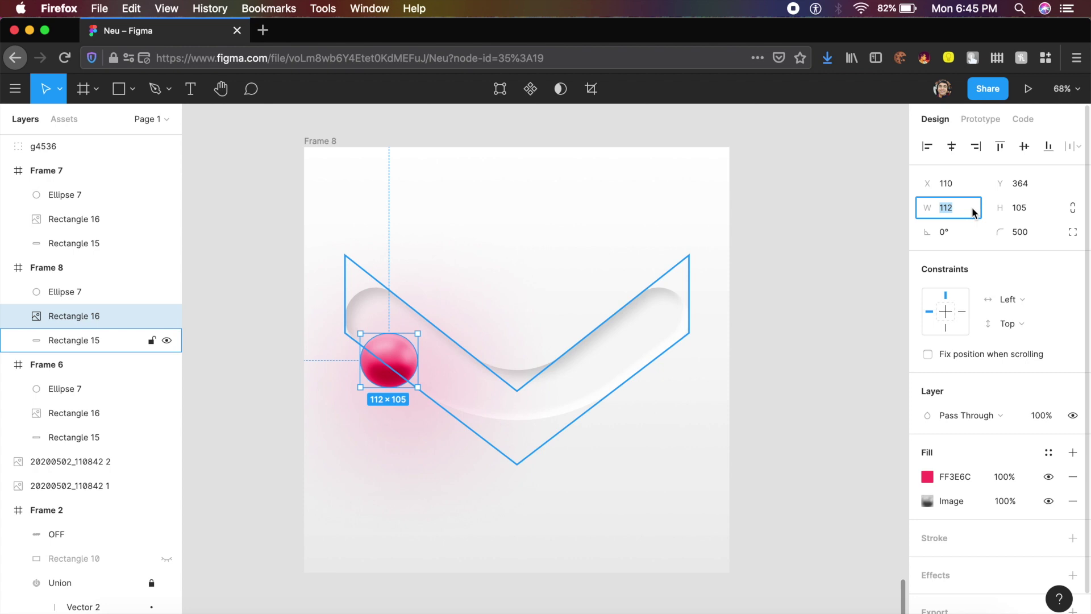
pyautogui.write('105')
pyautogui.press('Return')
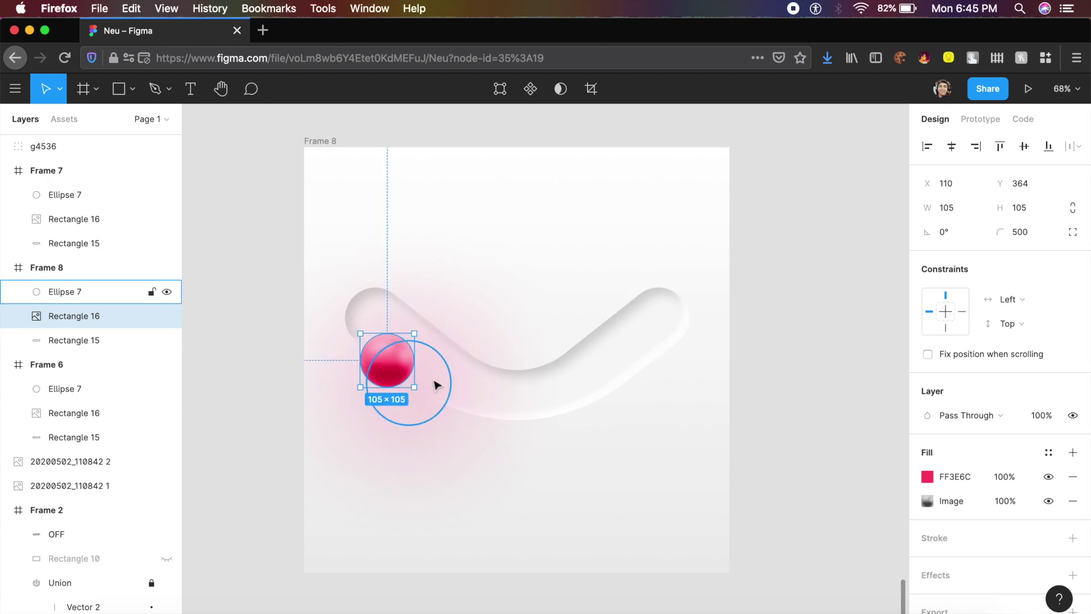
pyautogui.moveTo(392, 368); pyautogui.dragTo(368, 311)
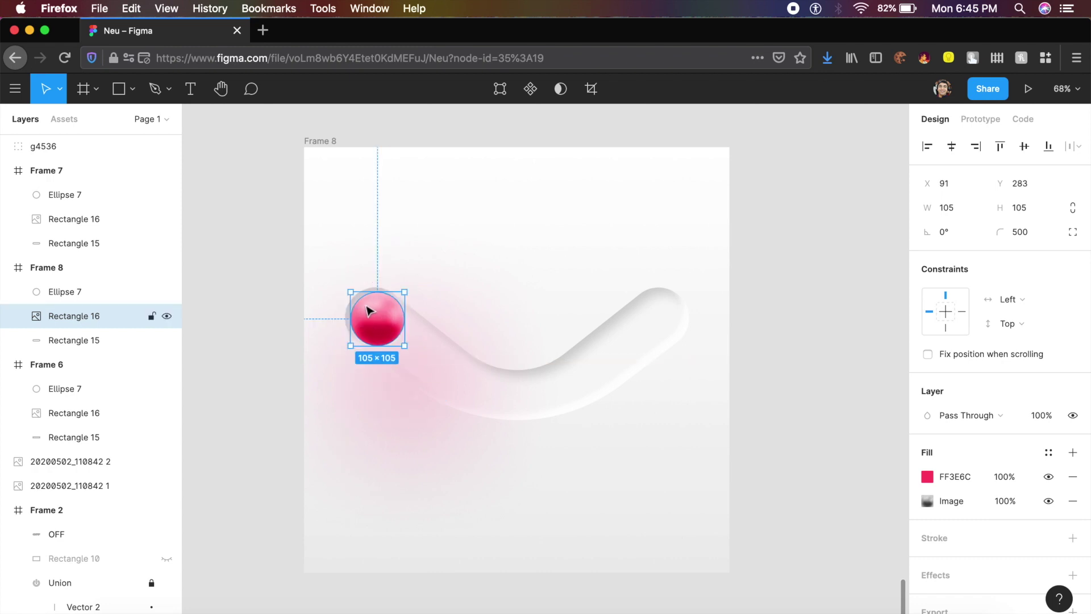
# - Recolour the ball green using a Document Colors swatch
pyautogui.click(929, 478)
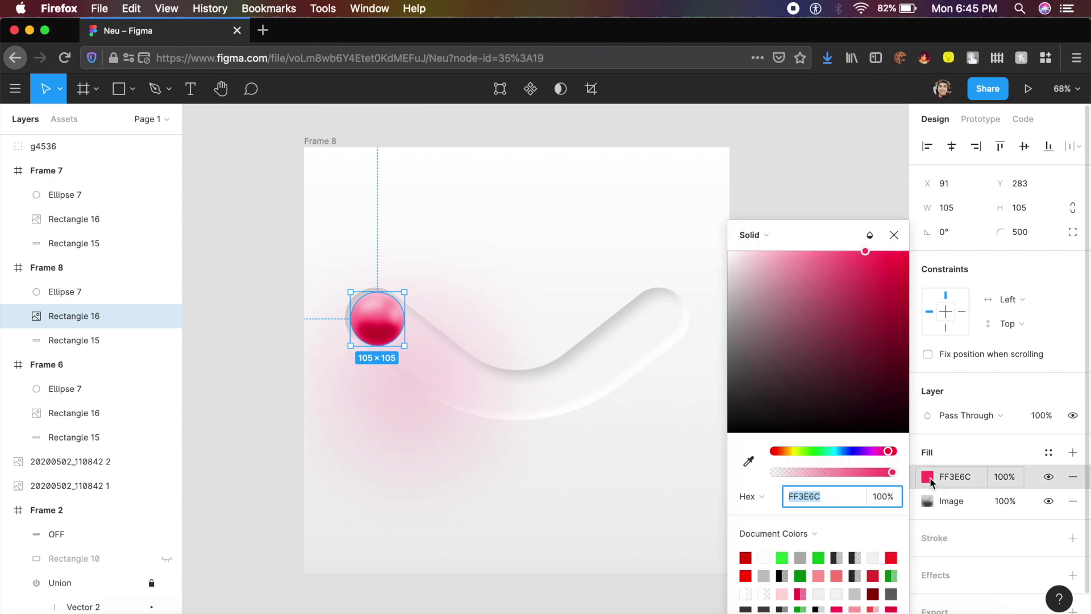
pyautogui.click(820, 558)
pyautogui.click(409, 480)
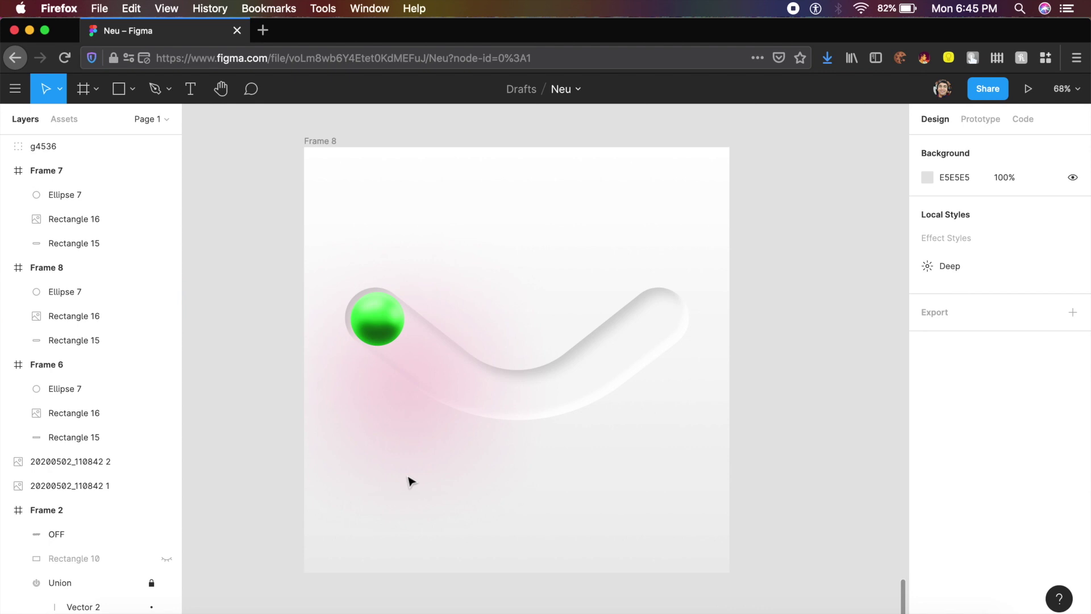
pyautogui.scroll(5, 392, 315)
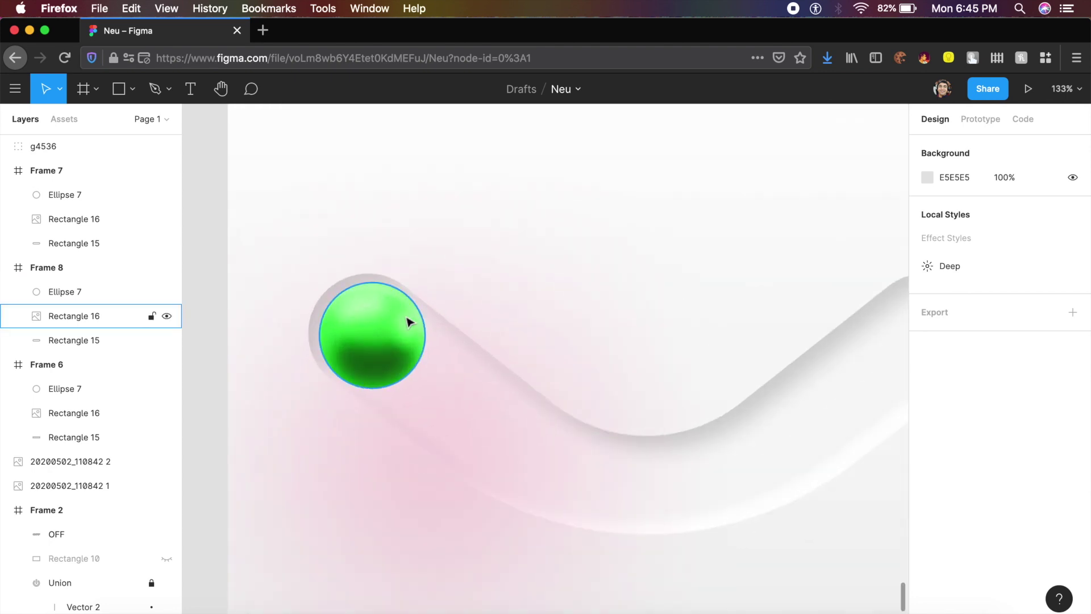
pyautogui.scroll(-4, 409, 322)
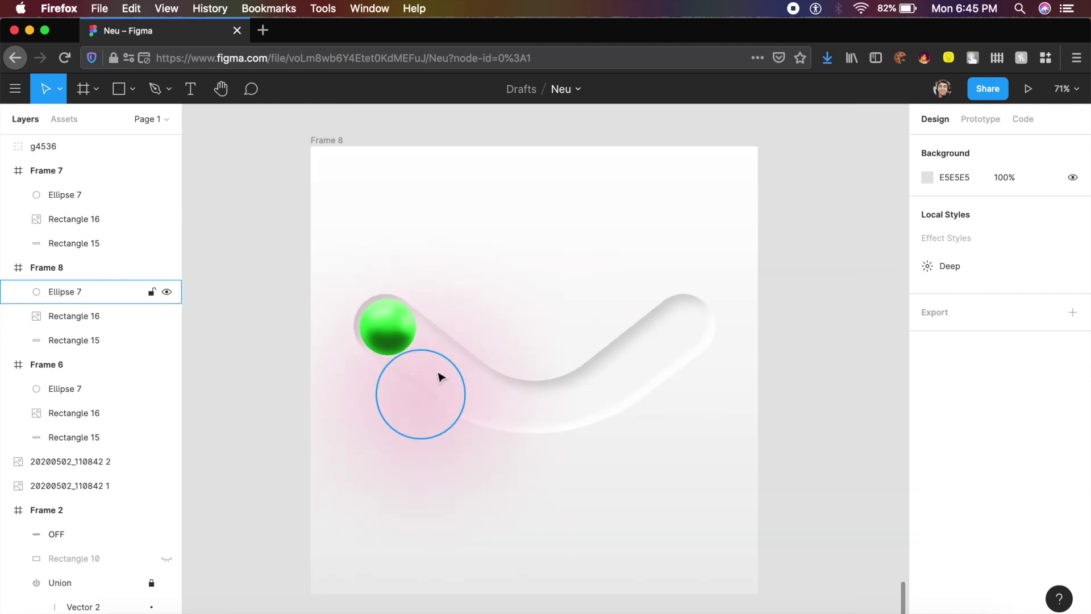
# - Move the glow behind the ball, recolour it green 29DD3B and fade it to 15%
pyautogui.click(430, 374)
pyautogui.moveTo(430, 374); pyautogui.dragTo(410, 310)
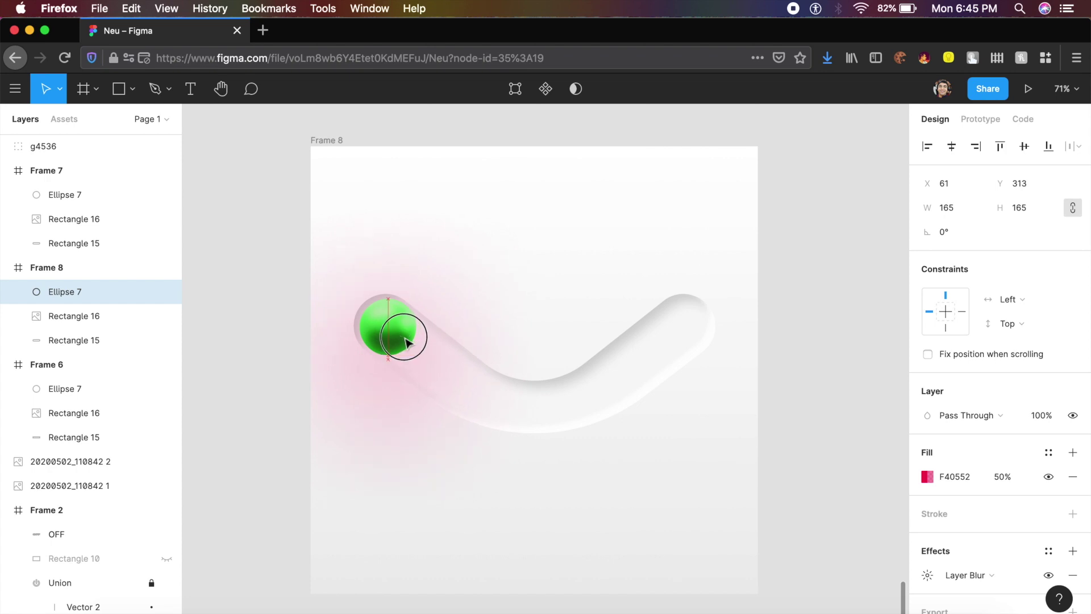
pyautogui.click(499, 276)
pyautogui.click(390, 377)
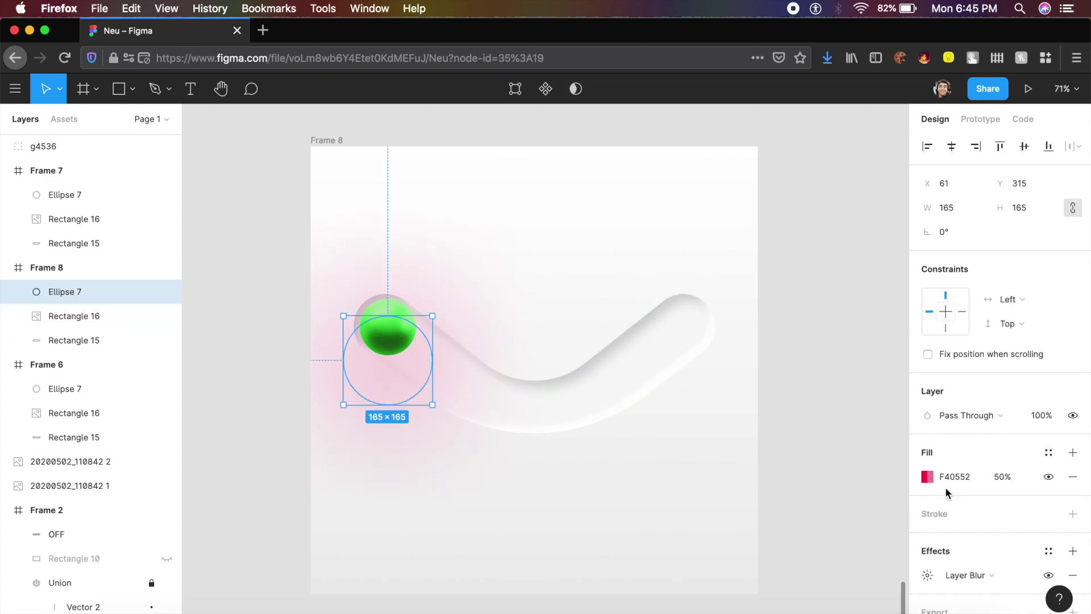
pyautogui.click(927, 479)
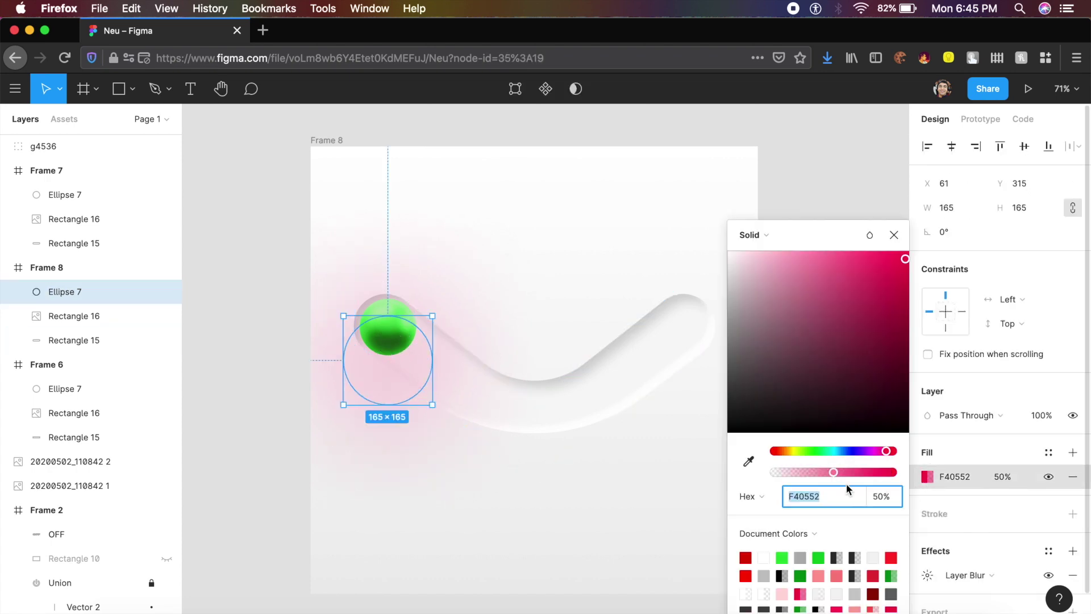
pyautogui.click(783, 557)
pyautogui.moveTo(865, 472); pyautogui.dragTo(769, 465)
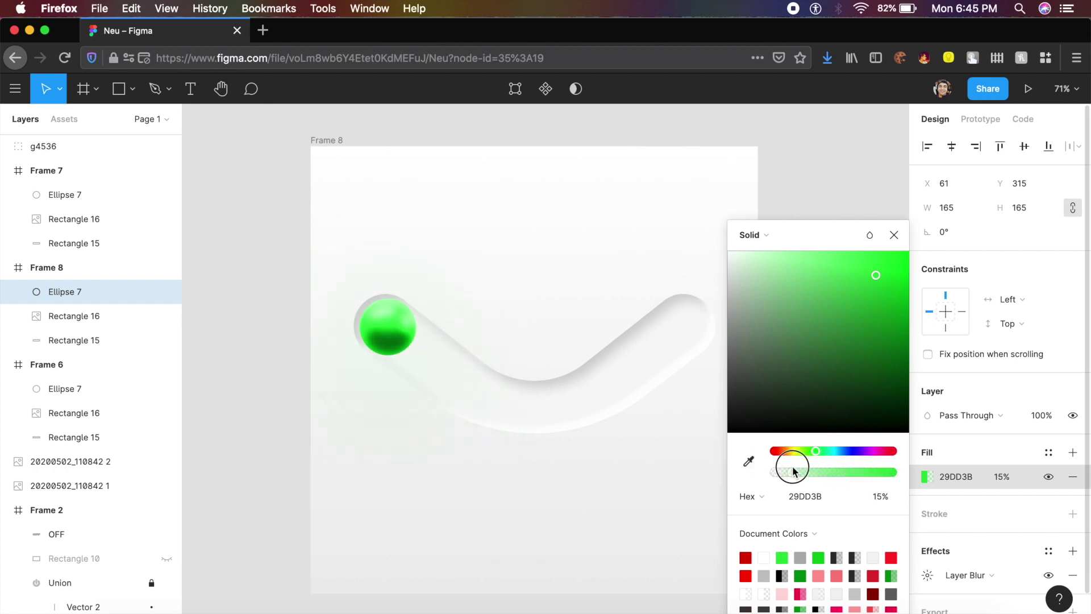
pyautogui.click(536, 516)
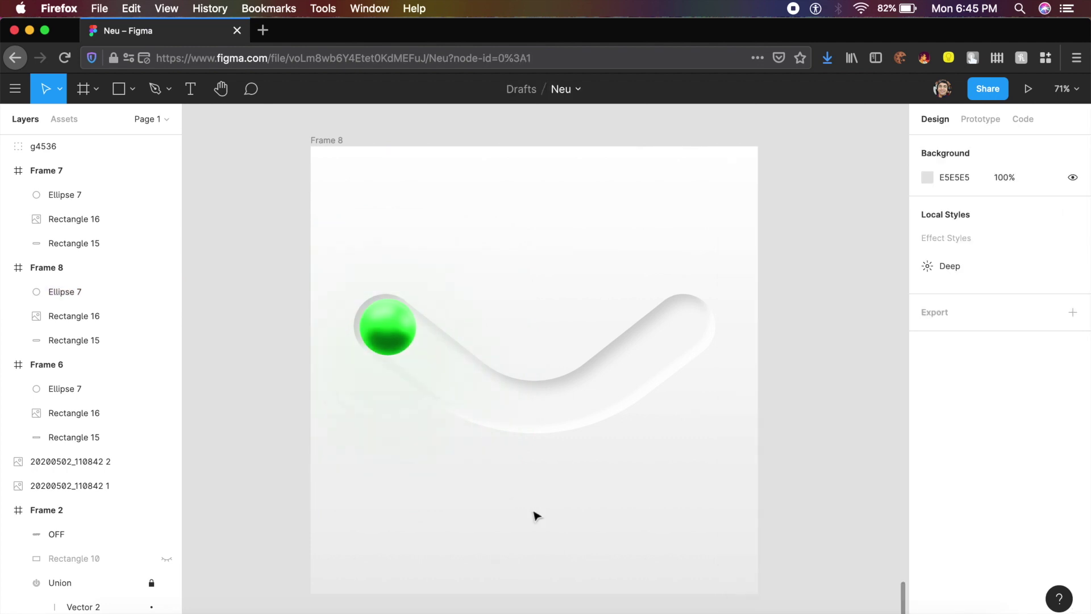
# - Duplicate the curved track Rectangle 15 below the original
pyautogui.click(536, 407)
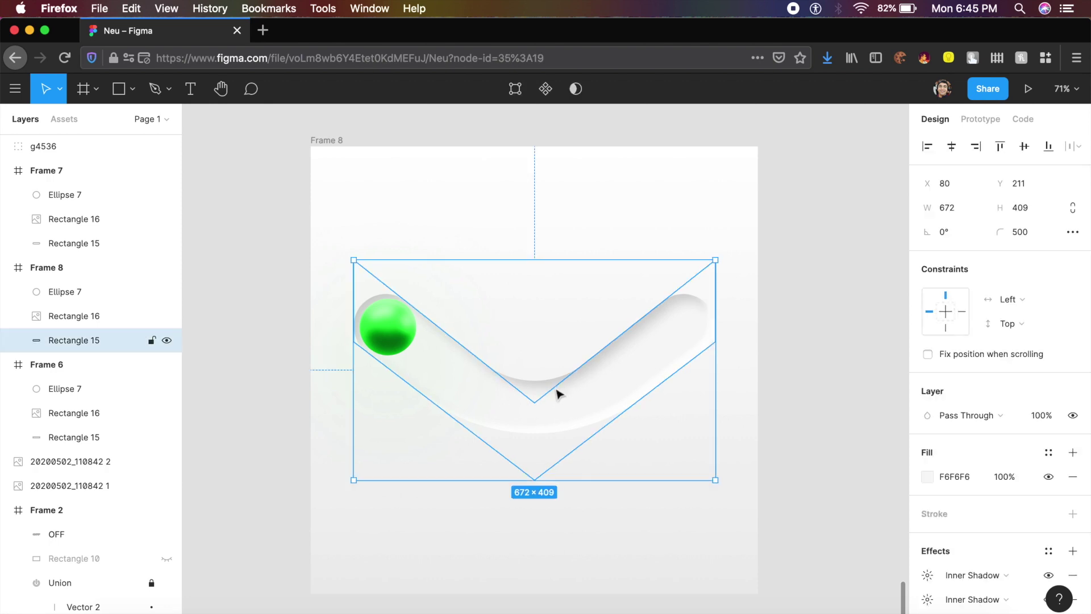
pyautogui.moveTo(558, 393); pyautogui.dragTo(557, 492)
pyautogui.click(762, 458)
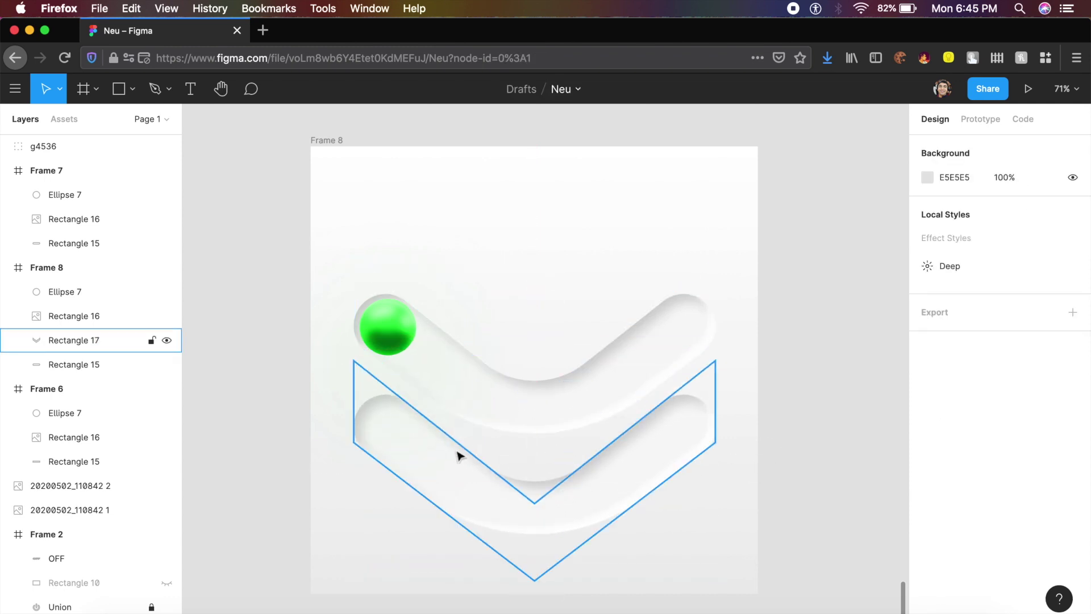
# - Draw a 156×156 circle at the lower track's left end and fill it green 29DD3B
pyautogui.press('r')
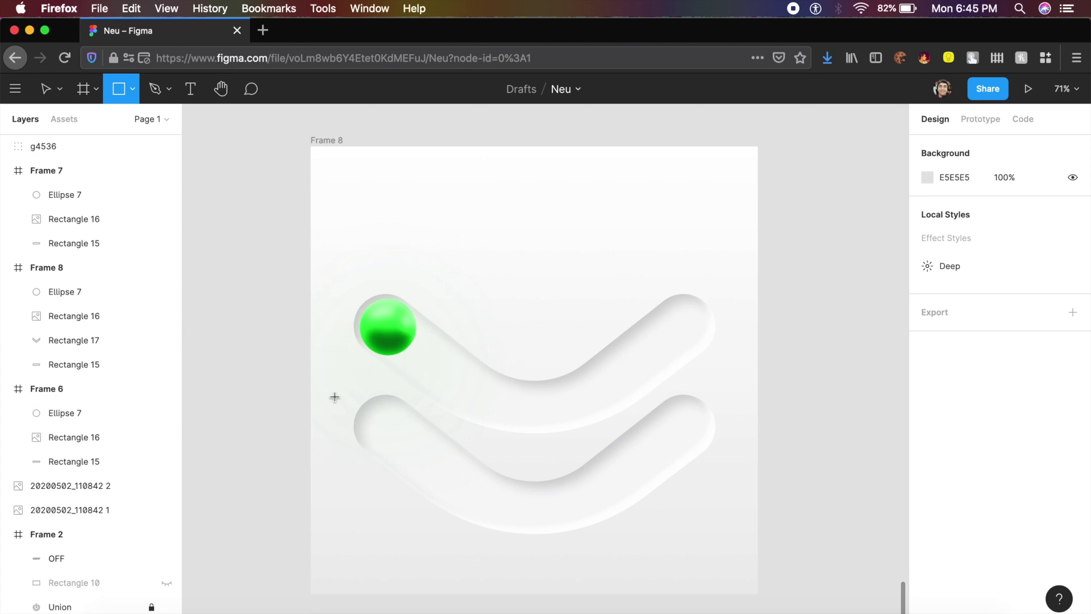
pyautogui.moveTo(335, 396); pyautogui.dragTo(419, 480)
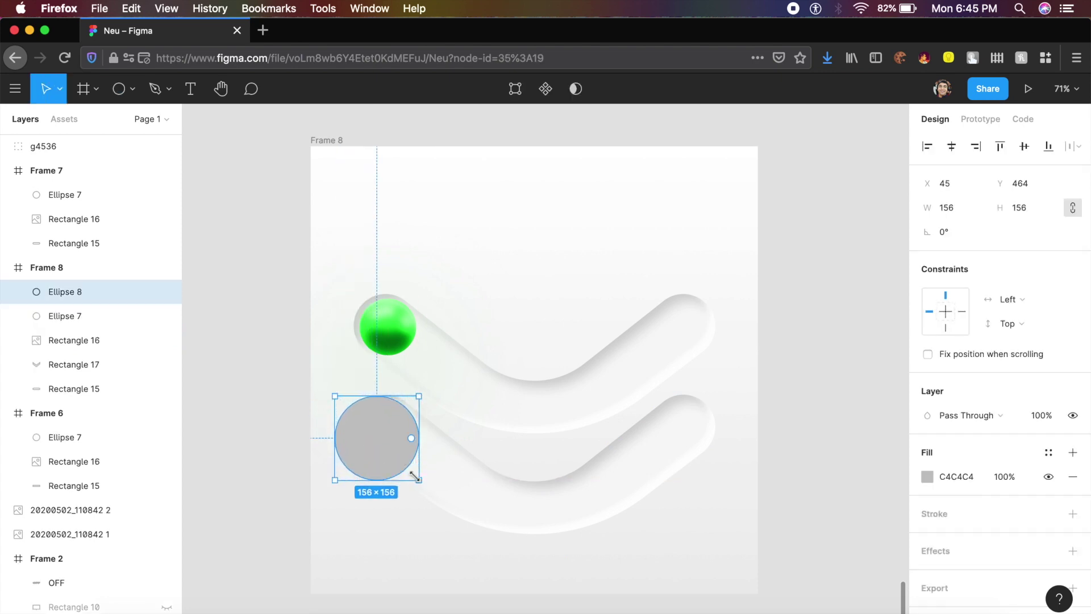
pyautogui.press('Escape')
pyautogui.click(382, 438)
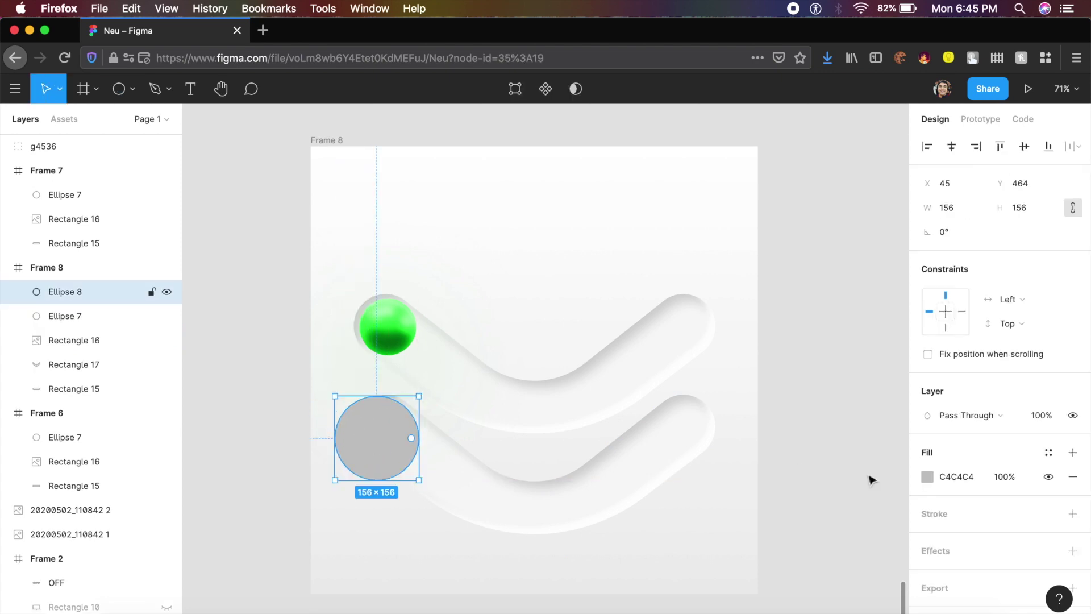
pyautogui.click(927, 477)
pyautogui.click(782, 557)
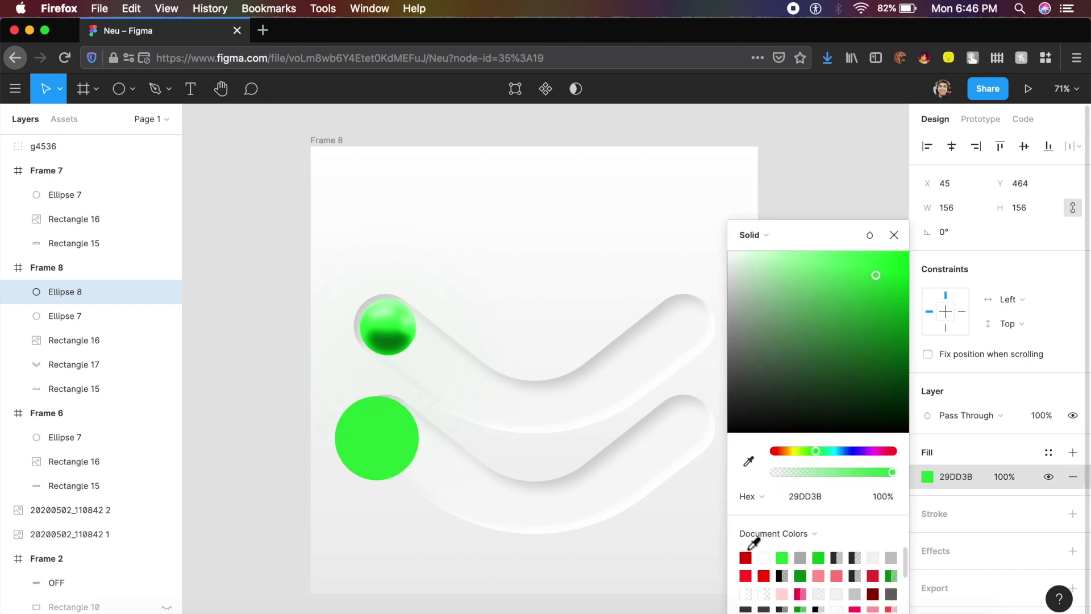
pyautogui.click(261, 445)
pyautogui.moveTo(360, 455); pyautogui.dragTo(368, 443)
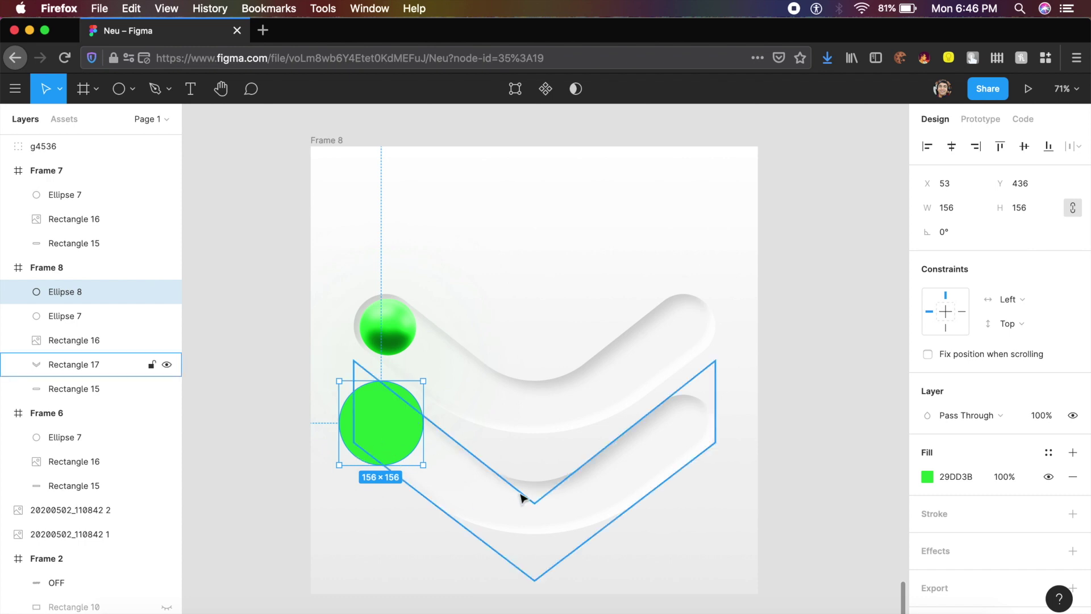
pyautogui.keyDown('shift'); pyautogui.click(556, 483); pyautogui.keyUp('shift')
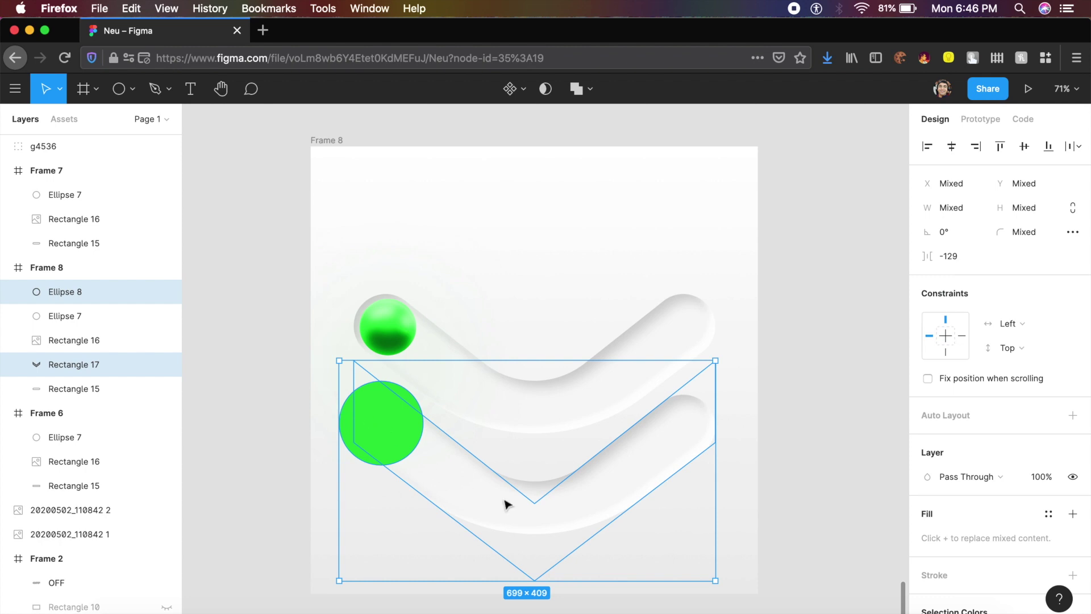
# - Mask the green circle with the track copy and move the Mask Group up behind the ball on the original track
pyautogui.rightClick(570, 498)
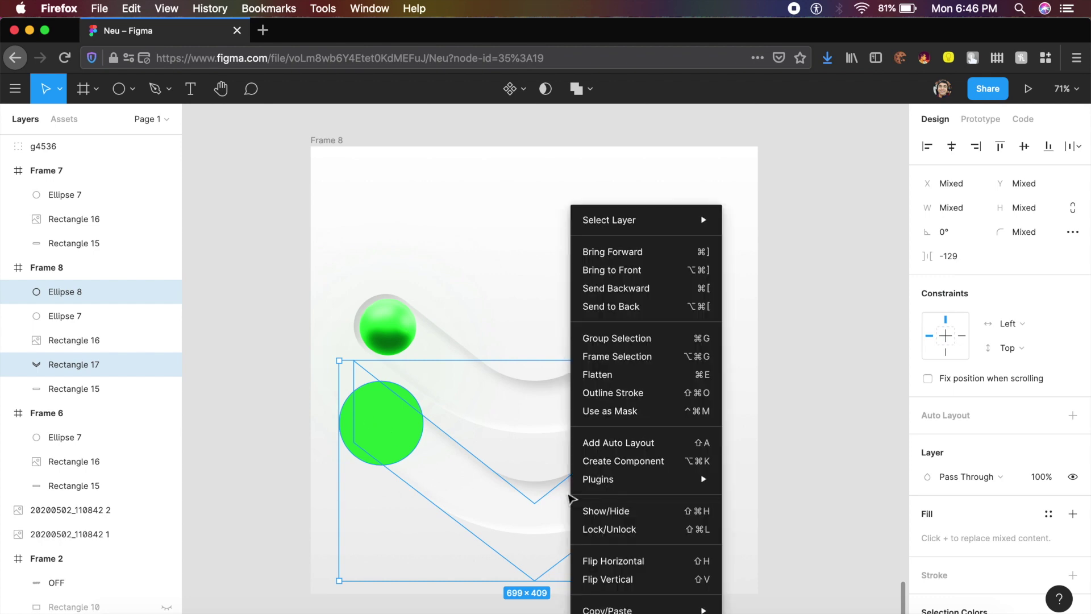
pyautogui.click(635, 415)
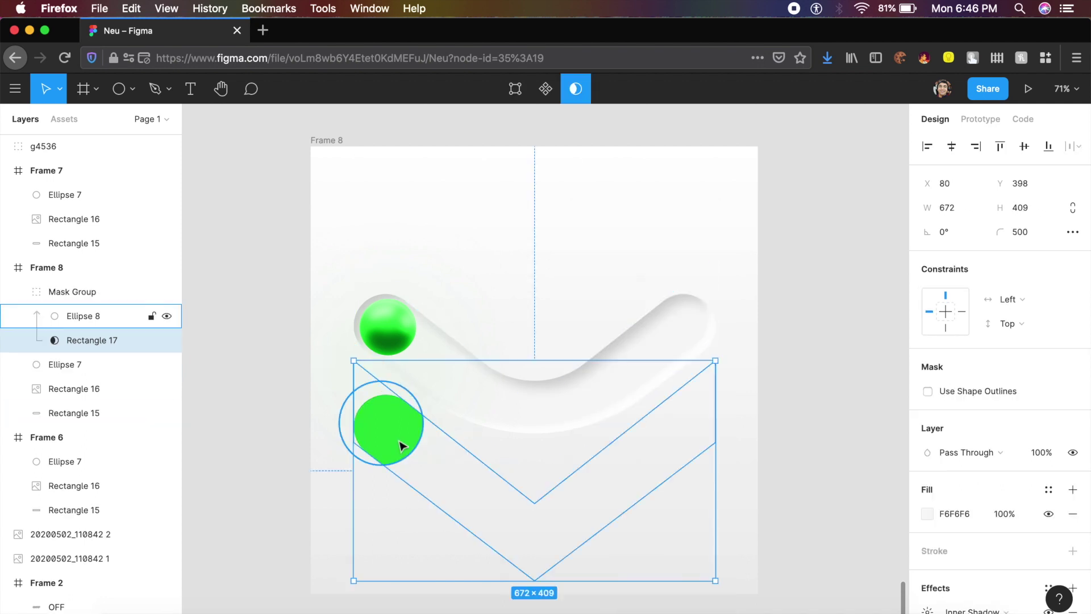
pyautogui.click(411, 447)
pyautogui.press('Return')
pyautogui.press('Escape')
pyautogui.click(411, 450)
pyautogui.moveTo(410, 451); pyautogui.dragTo(408, 345)
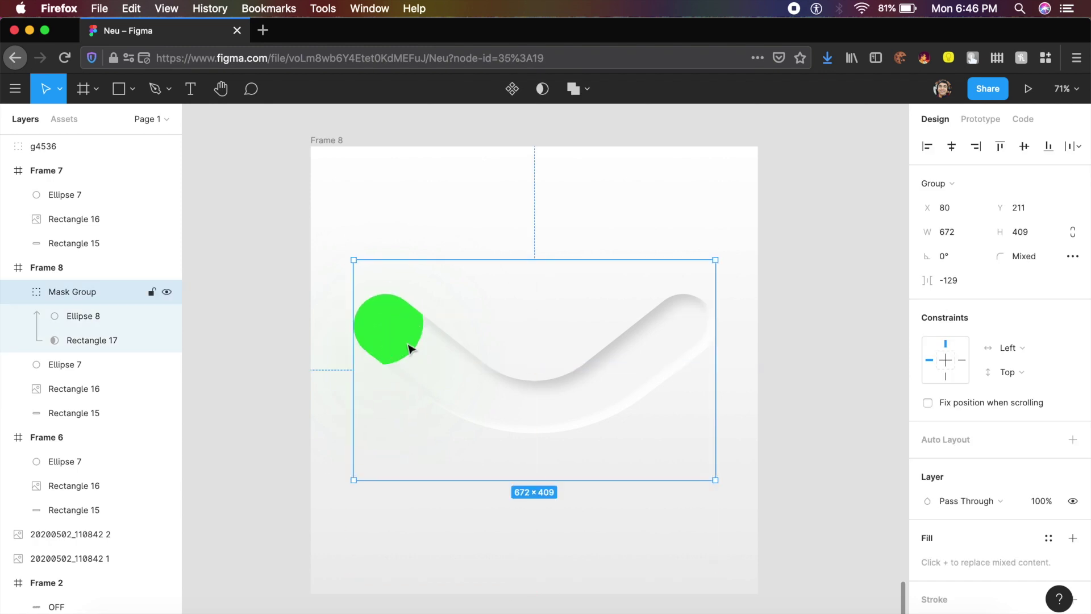
pyautogui.press('super+bracketleft')
pyautogui.press('super+bracketleft')
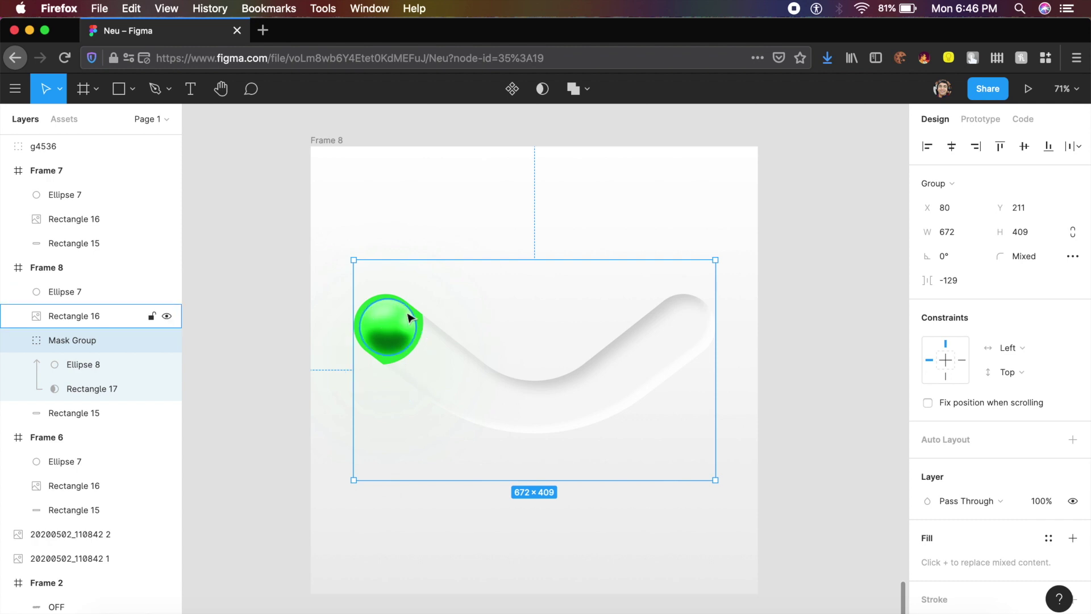
# - Nudge Ellipse 8 up and left inside the mask so only a green edge shows
pyautogui.click(80, 361)
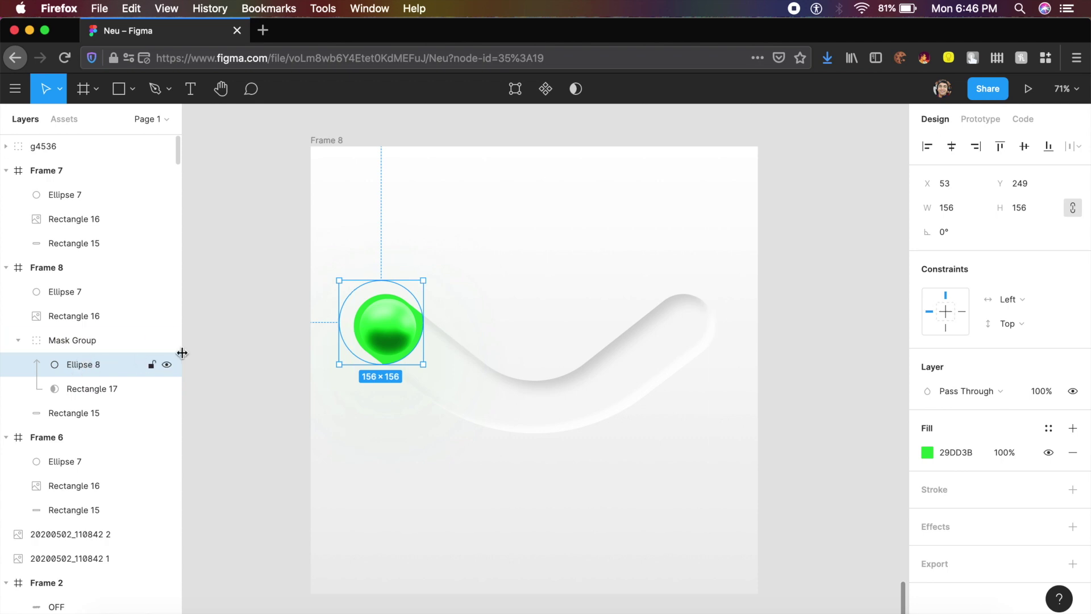
pyautogui.hotkey('shift', 'Left')
pyautogui.hotkey('shift', 'Left')
pyautogui.hotkey('shift', 'Up')
pyautogui.hotkey('shift', 'Up')
pyautogui.hotkey('shift', 'Up')
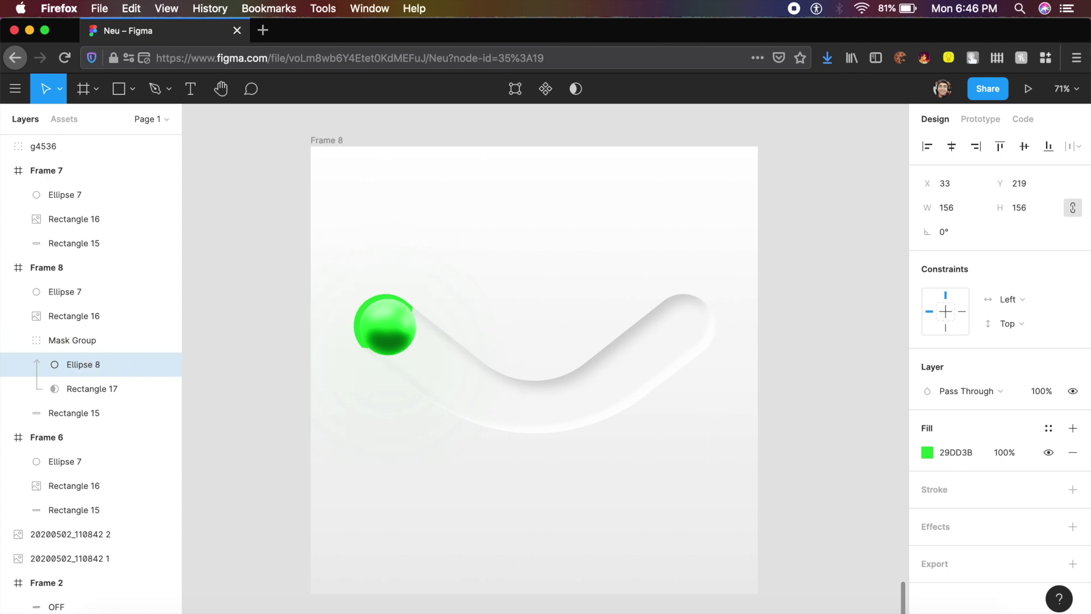
pyautogui.hotkey('shift', 'Left')
pyautogui.hotkey('shift', 'Left')
pyautogui.hotkey('shift', 'Up')
pyautogui.hotkey('shift', 'Left')
pyautogui.hotkey('shift', 'Left')
pyautogui.hotkey('shift', 'Up')
pyautogui.hotkey('shift', 'Up')
pyautogui.hotkey('shift', 'Up')
pyautogui.hotkey('shift', 'Left')
pyautogui.hotkey('shift', 'Left')
pyautogui.hotkey('shift', 'Left')
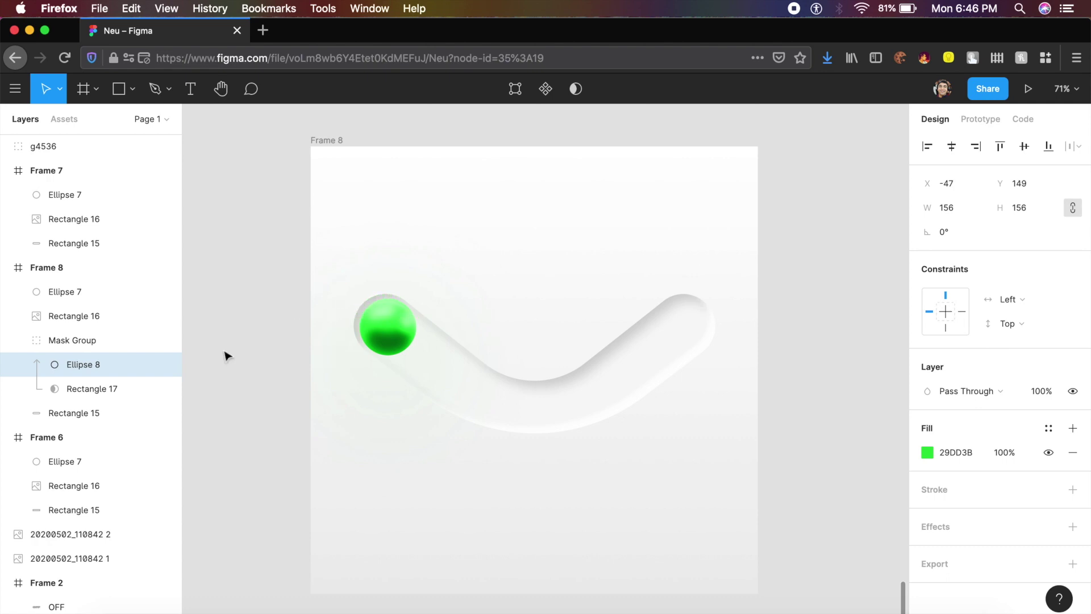
pyautogui.click(534, 199)
pyautogui.scroll(-5, 534, 200)
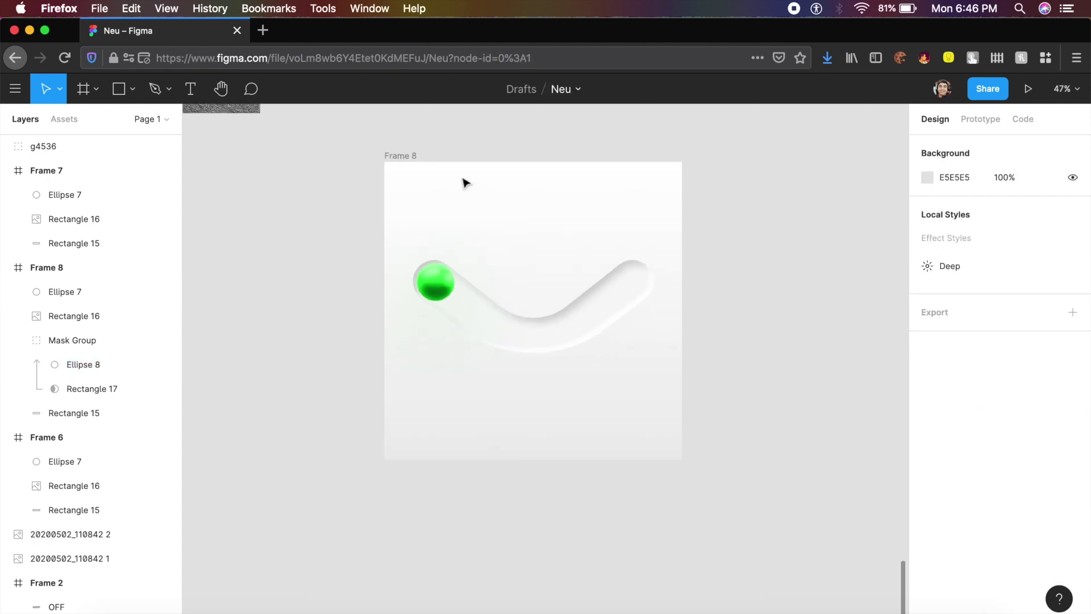
# - Draw a large 588×588 circle over Frame 8 and set its layer opacity to 0%
pyautogui.press('o')
pyautogui.moveTo(420, 174); pyautogui.dragTo(631, 323)
pyautogui.moveTo(581, 291); pyautogui.dragTo(592, 252)
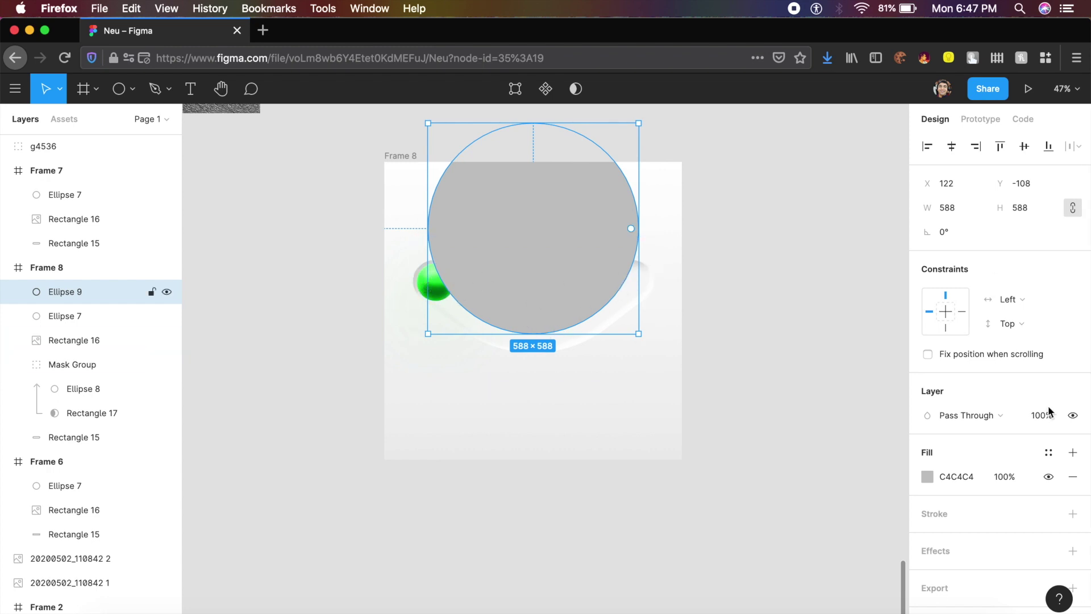
pyautogui.click(1032, 417)
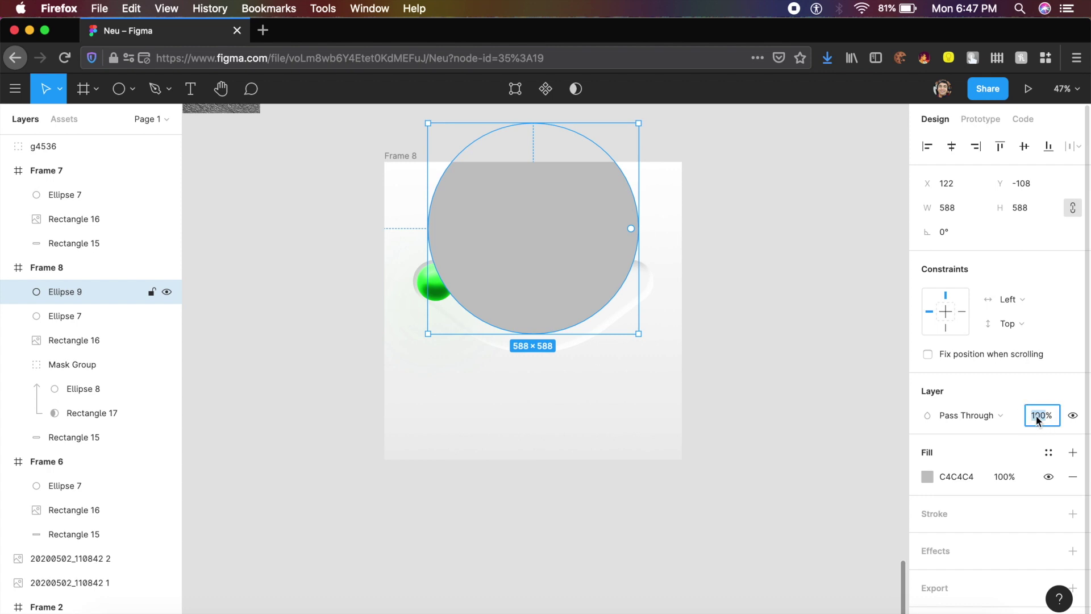
pyautogui.write('0')
pyautogui.press('Return')
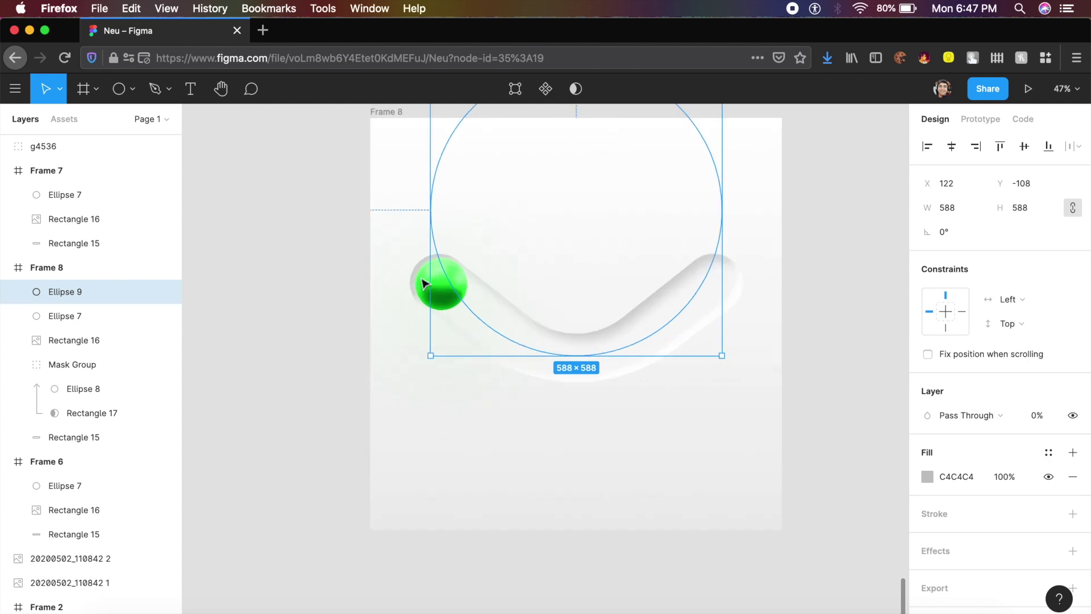
# - Group the invisible circle with the green ball into Group 7
pyautogui.scroll(5, 429, 280)
pyautogui.keyDown('shift'); pyautogui.click(441, 265); pyautogui.keyUp('shift')
pyautogui.scroll(-5, 440, 266)
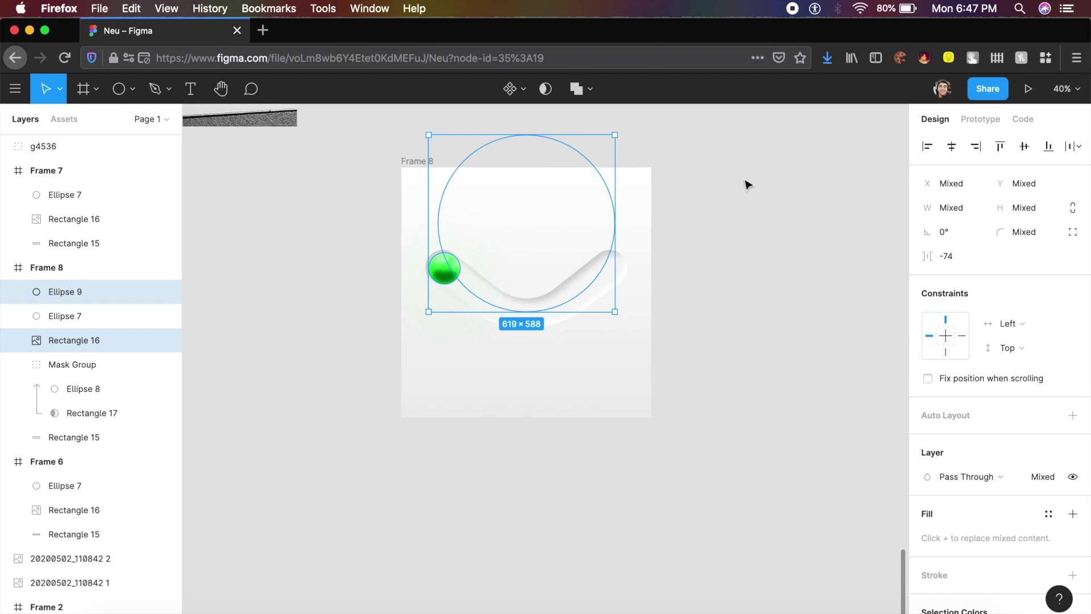
pyautogui.press('super+g')
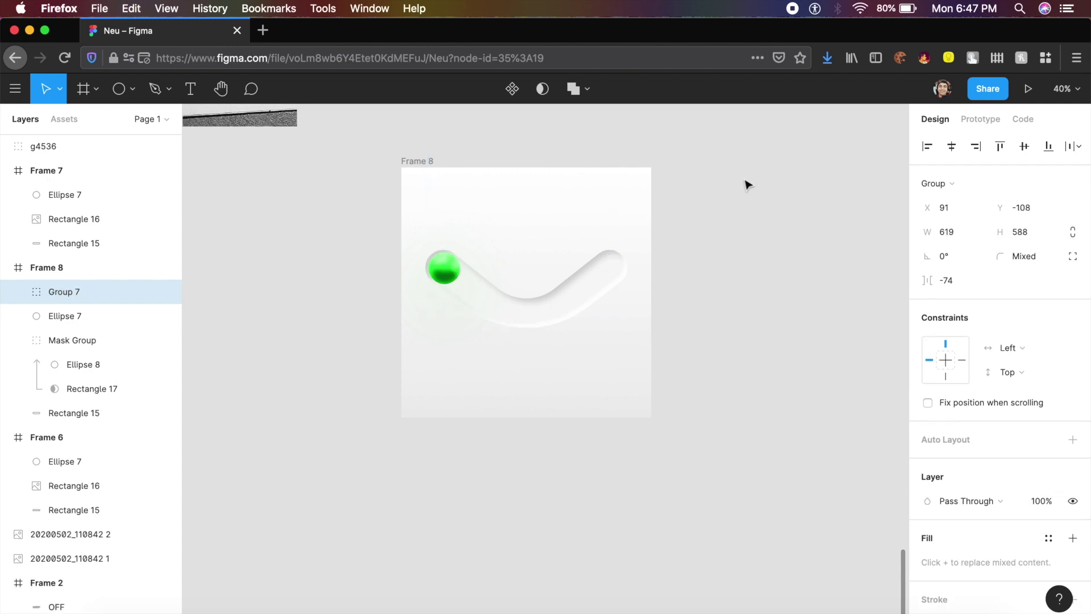
pyautogui.click(712, 223)
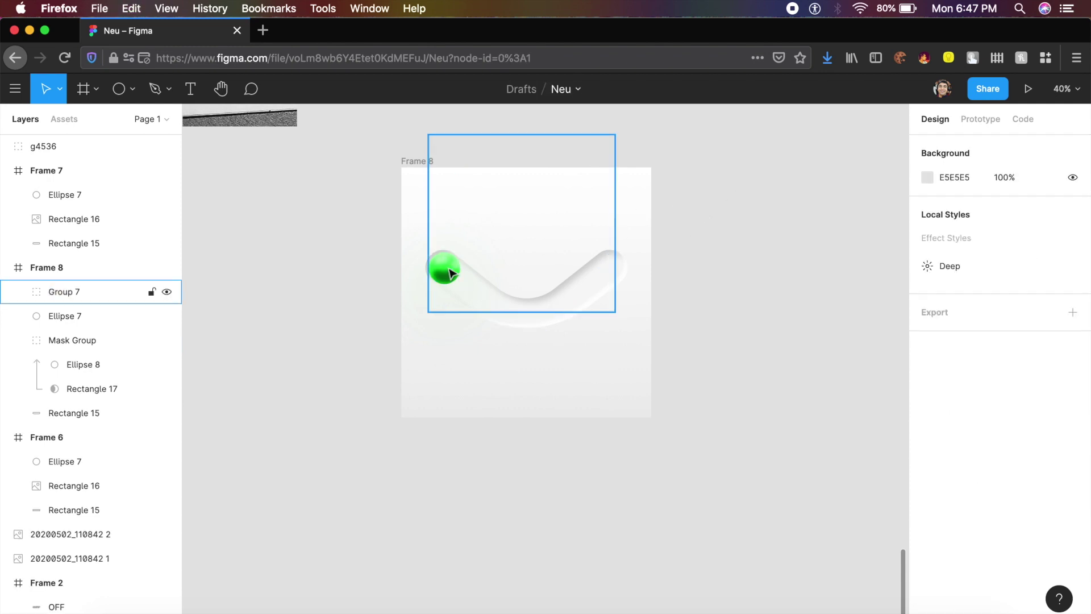
# - Try rotating and nudging Group 7 along the track, then undo so the ball returns left
pyautogui.click(517, 290)
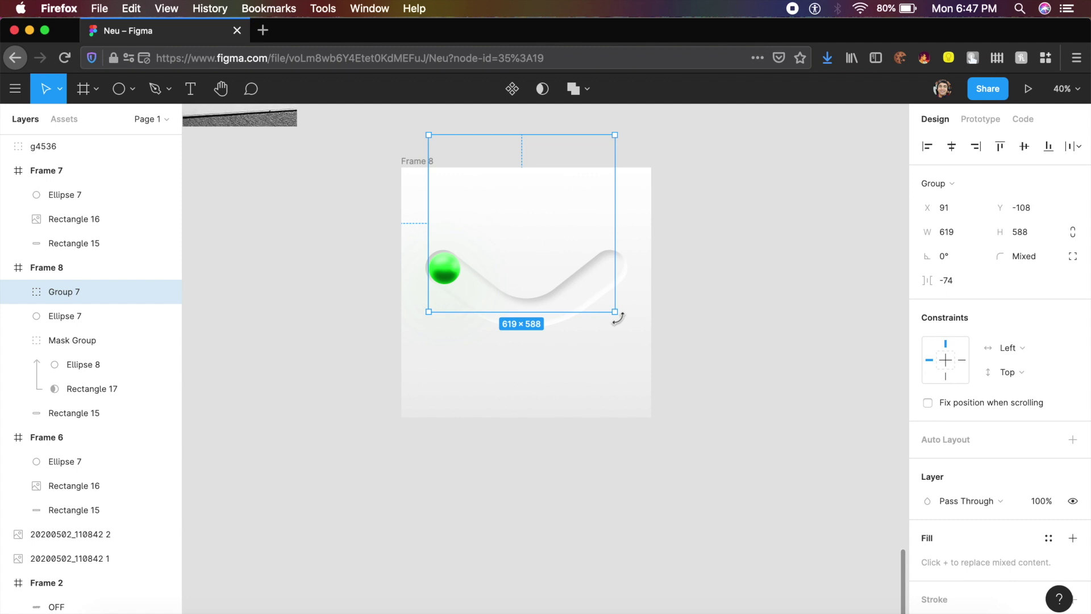
pyautogui.moveTo(618, 318); pyautogui.dragTo(766, 169)
pyautogui.moveTo(655, 192); pyautogui.dragTo(545, 153)
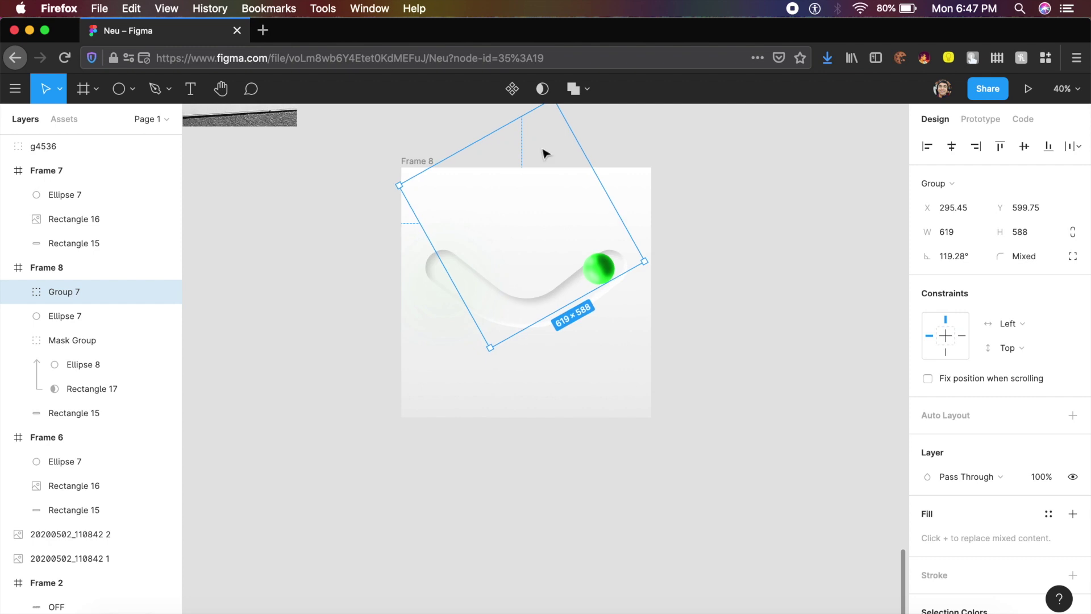
pyautogui.press('Right')
pyautogui.press('Right')
pyautogui.press('Right')
pyautogui.press('Right')
pyautogui.press('Right')
pyautogui.hotkey('shift', 'Right')
pyautogui.hotkey('shift', 'Right')
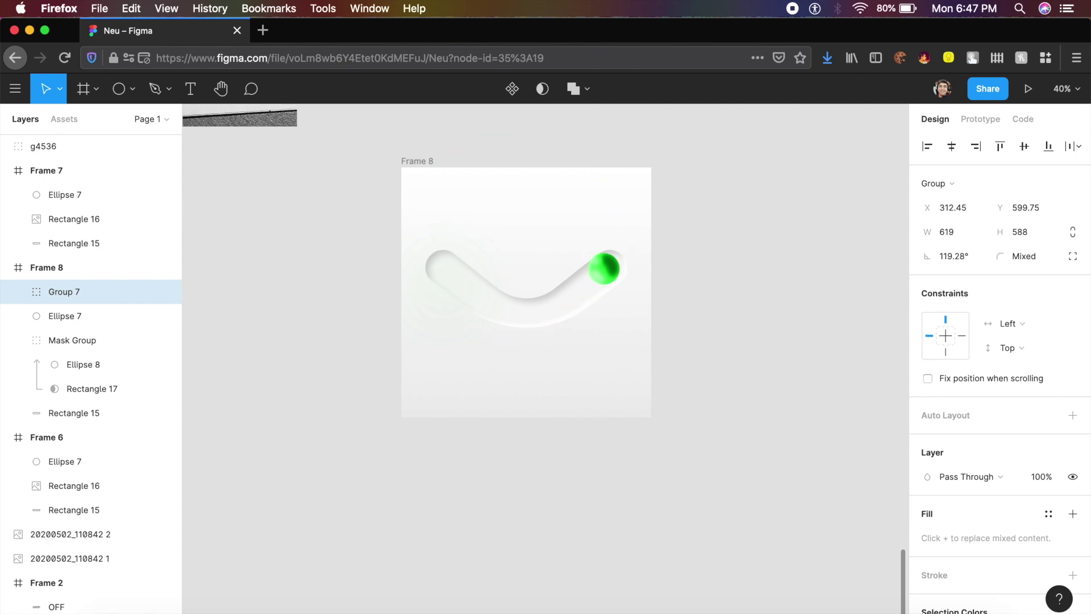
pyautogui.hotkey('shift', '2')
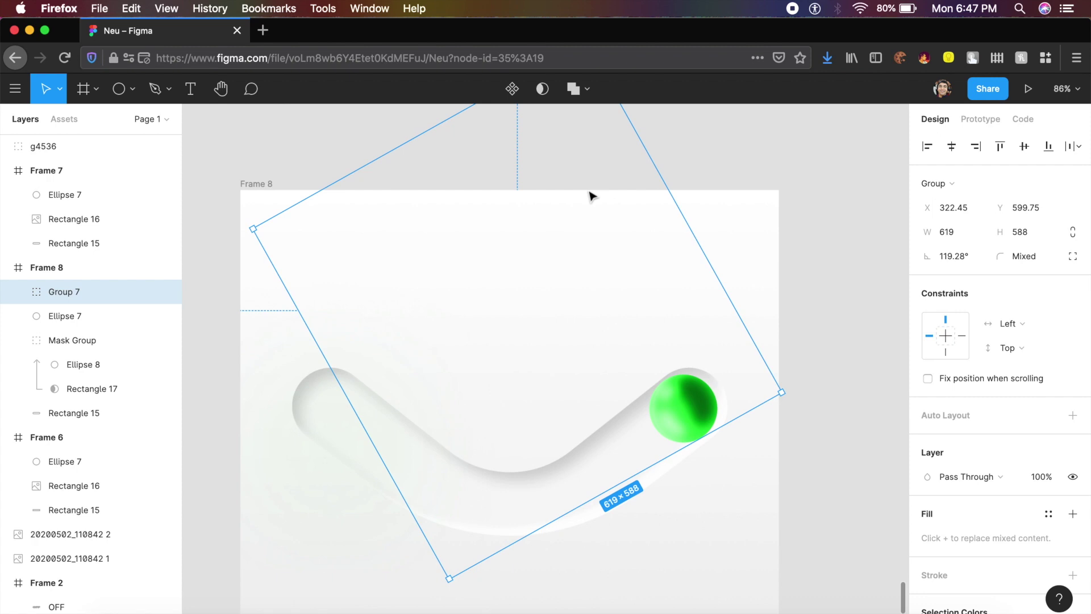
pyautogui.press('super+z')
pyautogui.press('super+z')
pyautogui.press('super+z')
pyautogui.press('super+z')
pyautogui.press('super+z')
pyautogui.press('super+z')
pyautogui.press('super+z')
pyautogui.press('super+z')
pyautogui.press('super+z')
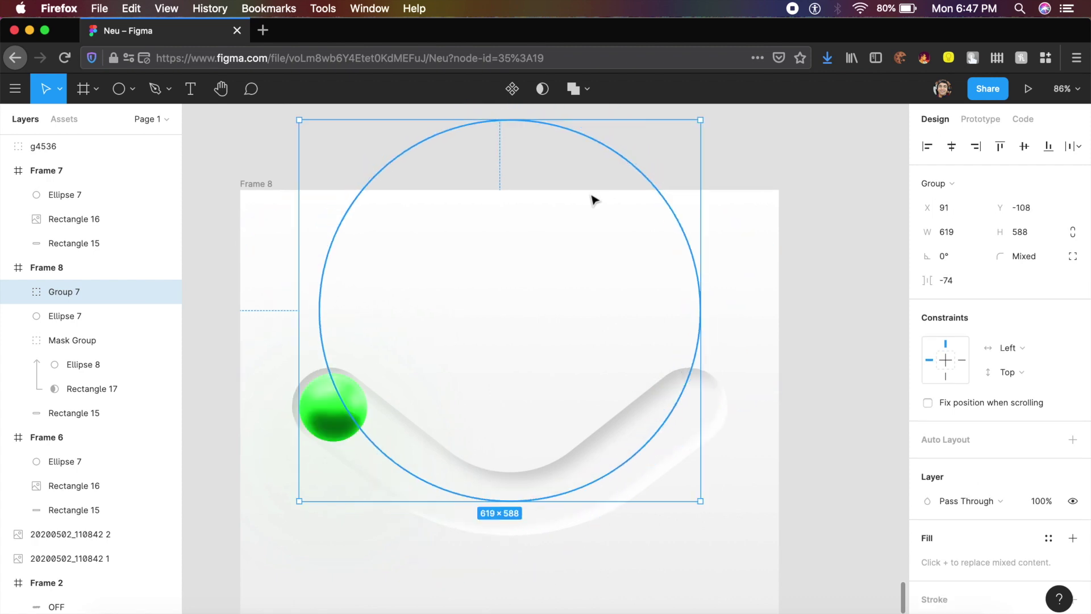
pyautogui.scroll(-5, 592, 199)
# - Duplicate Frame 8 as Frame 9 and rotate its Group 7 toward the track's right end
pyautogui.click(731, 161)
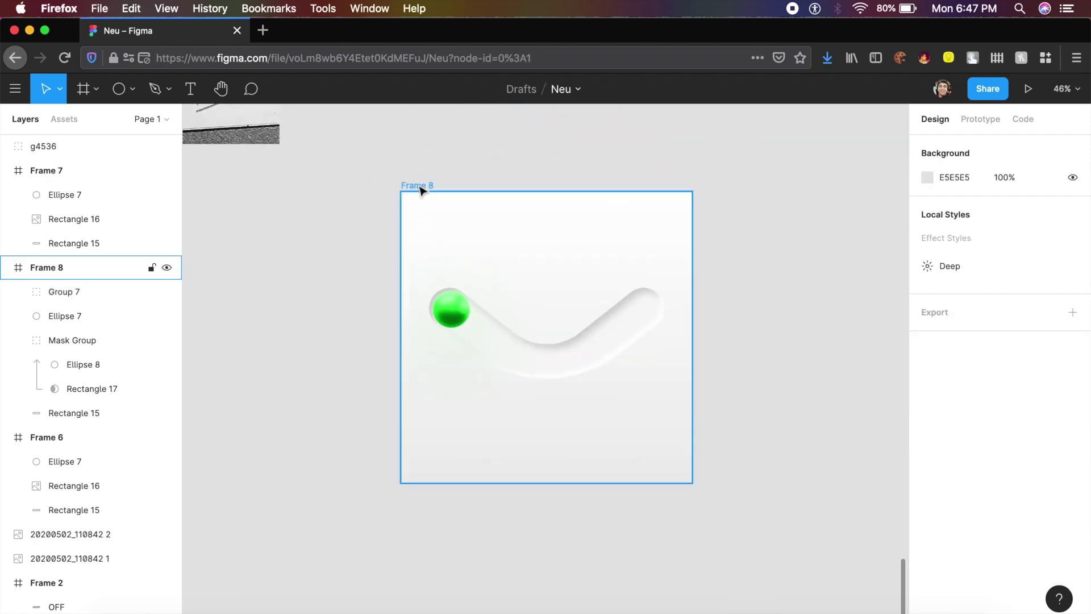
pyautogui.click(419, 187)
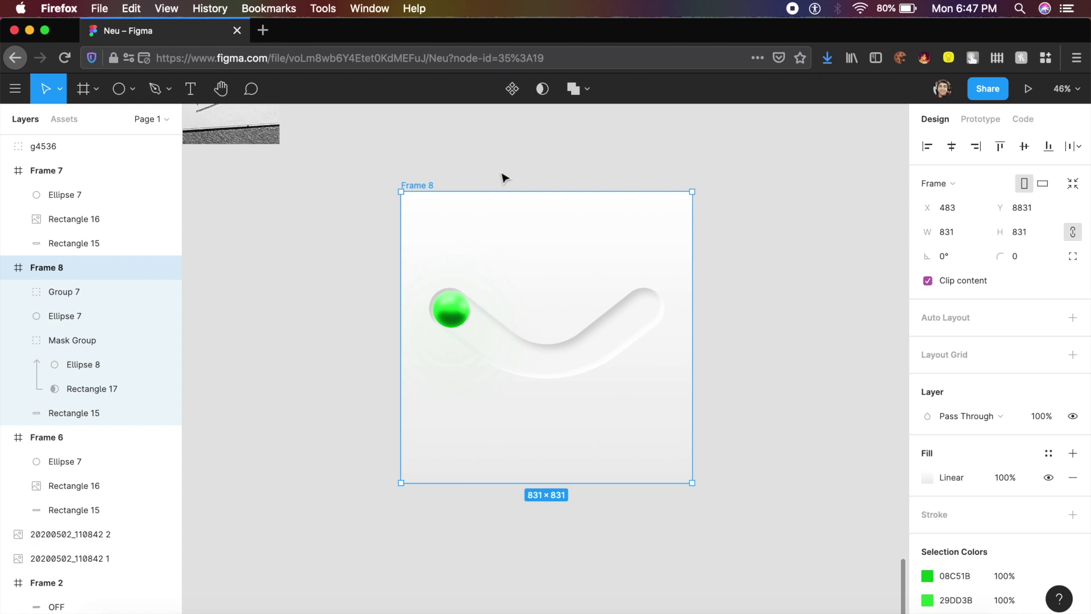
pyautogui.press('super+d')
pyautogui.hscroll(5, 504, 178)
pyautogui.click(654, 370)
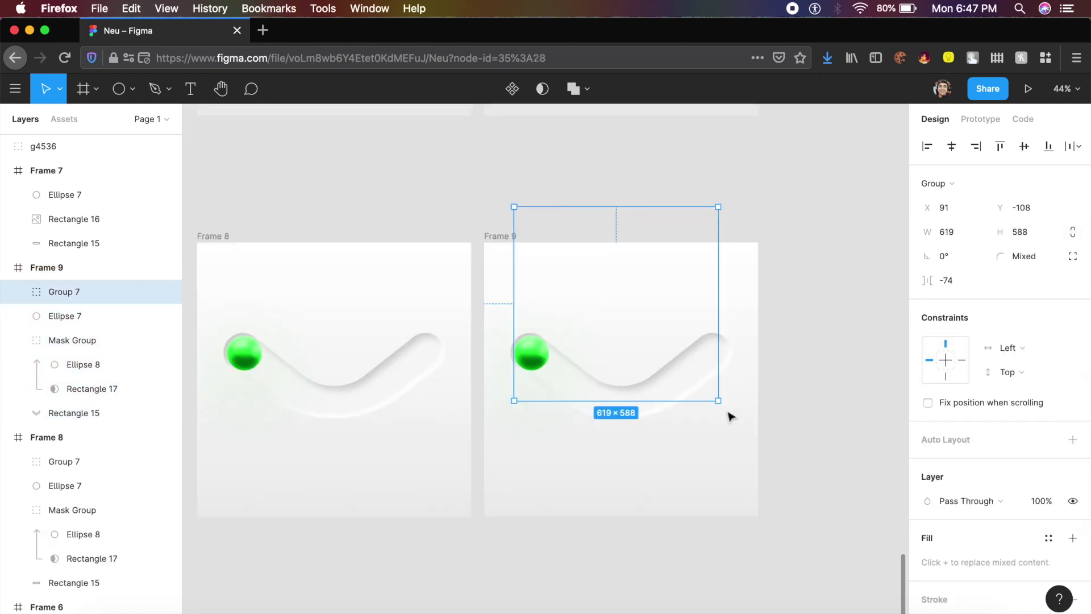
pyautogui.moveTo(724, 409); pyautogui.dragTo(628, 202)
# - Move Frame 9's ball, Rectangle 16, into the track's right end and rotate it upright to 0°
pyautogui.scroll(10, 685, 322)
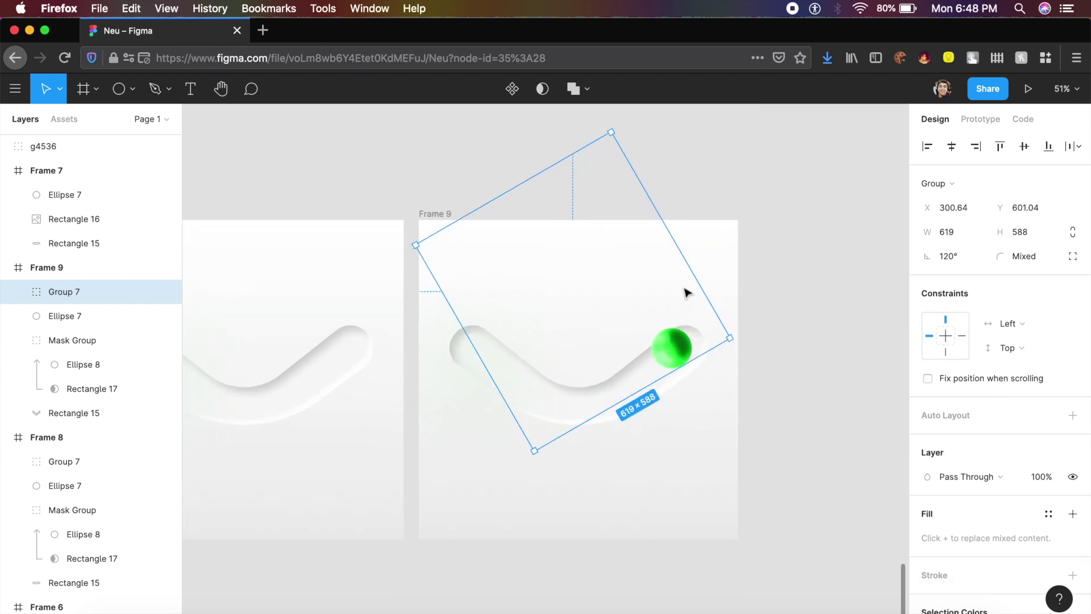
pyautogui.doubleClick(682, 411)
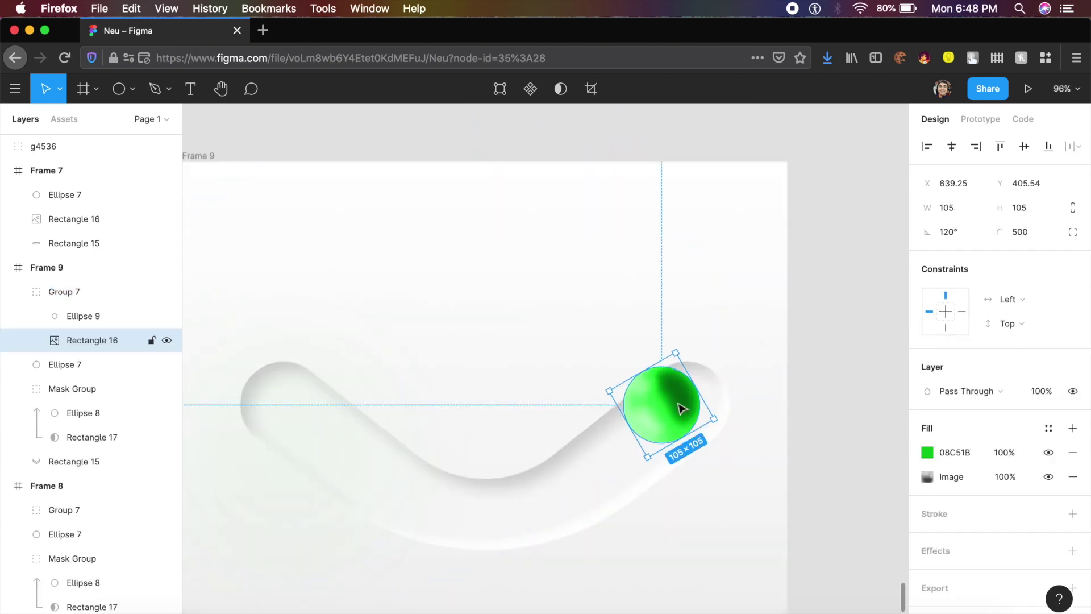
pyautogui.moveTo(678, 412); pyautogui.dragTo(696, 409)
pyautogui.press('Down')
pyautogui.press('Down')
pyautogui.press('Down')
pyautogui.press('Down')
pyautogui.press('Right')
pyautogui.press('Right')
pyautogui.press('Right')
pyautogui.press('Right')
pyautogui.press('Right')
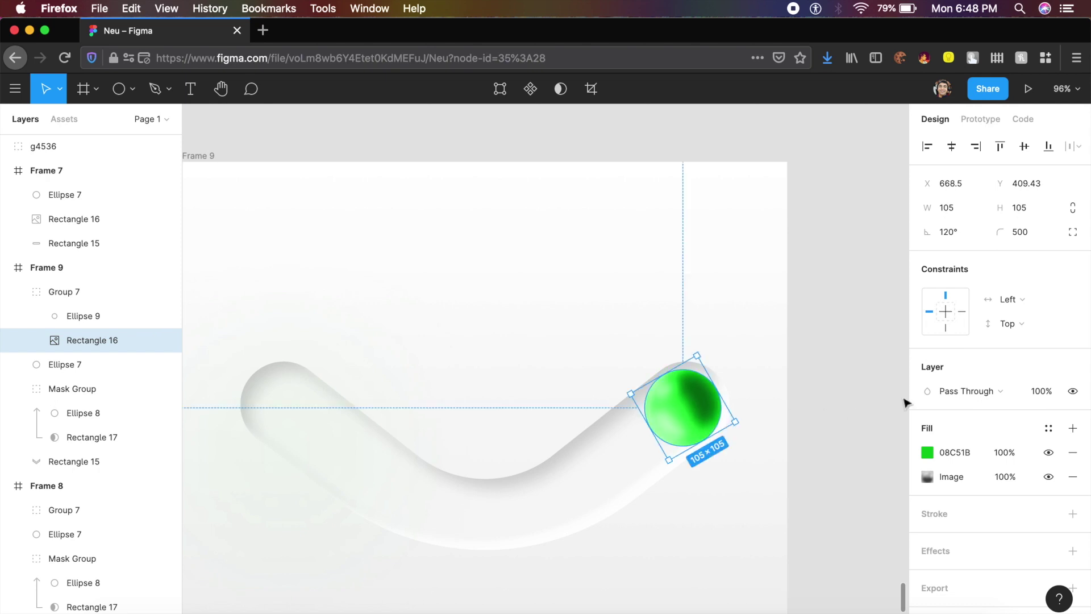
pyautogui.moveTo(697, 346); pyautogui.dragTo(722, 444)
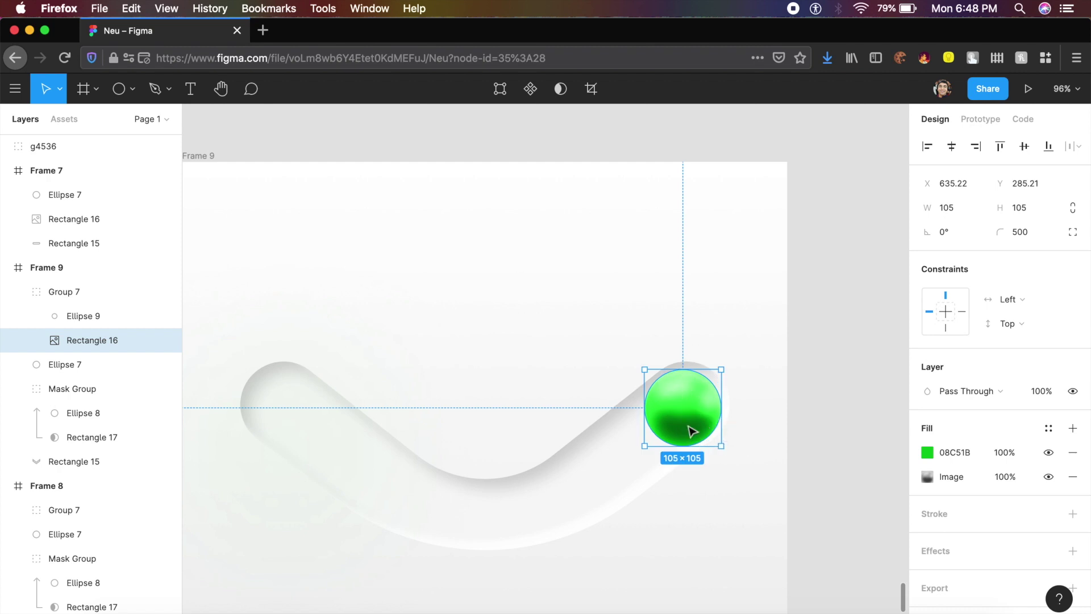
pyautogui.scroll(-5, 694, 405)
# - Relink Frame 8's green ball from Frame 7 to Frame 9 with Smart Animate over 600ms
pyautogui.click(307, 285)
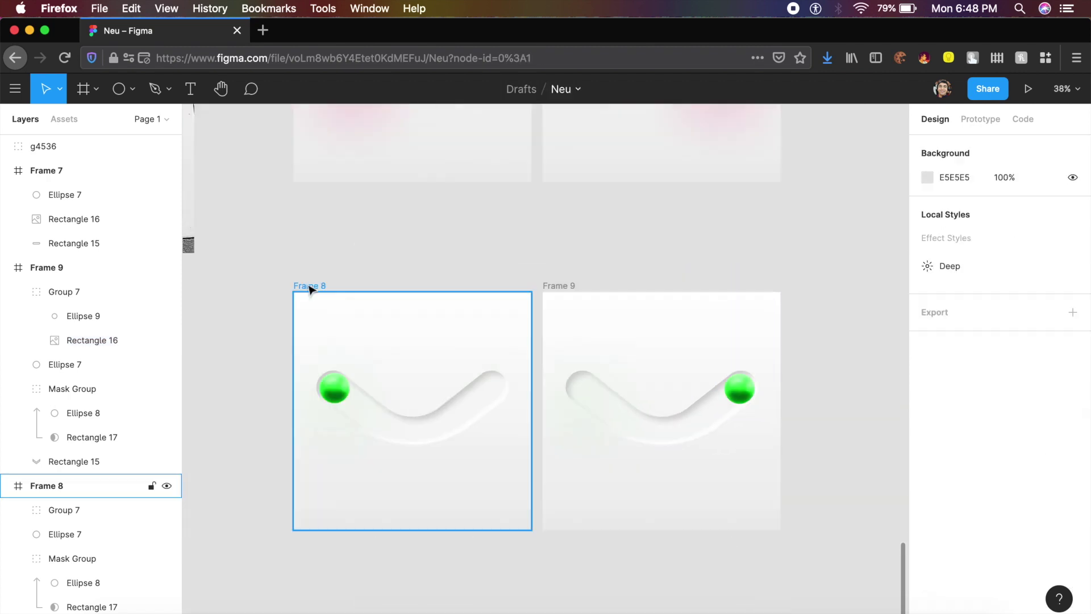
pyautogui.click(332, 386)
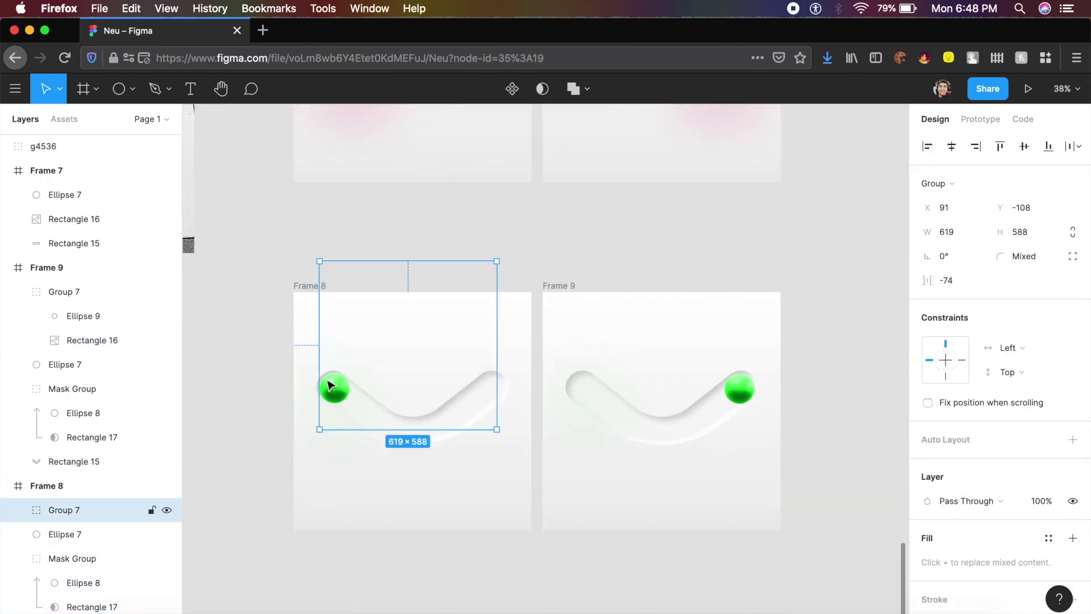
pyautogui.doubleClick(337, 393)
pyautogui.scroll(3, 318, 397)
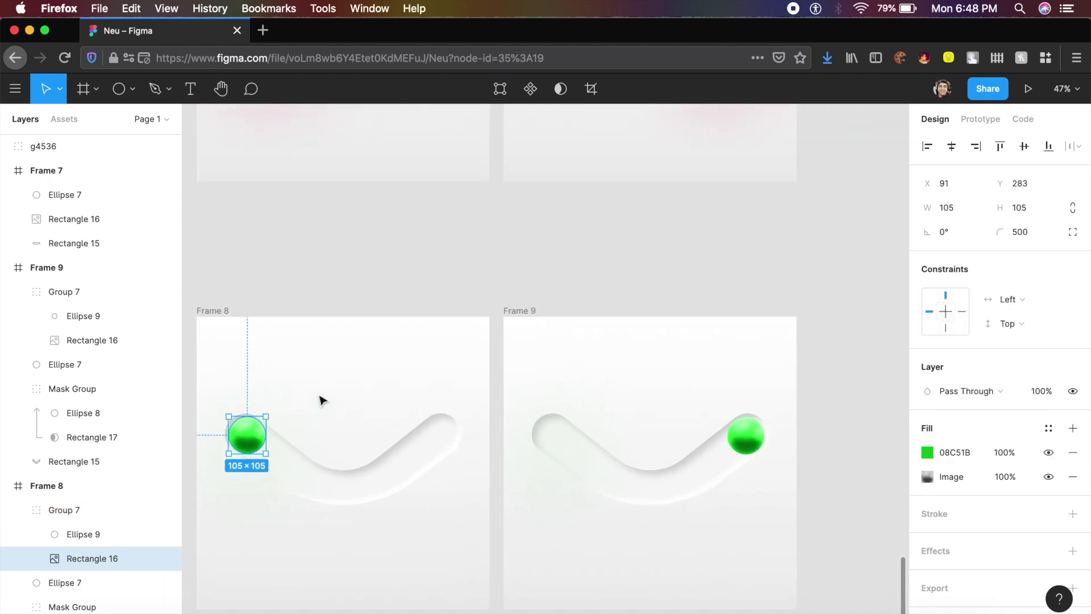
pyautogui.click(998, 122)
pyautogui.moveTo(651, 191); pyautogui.dragTo(663, 224)
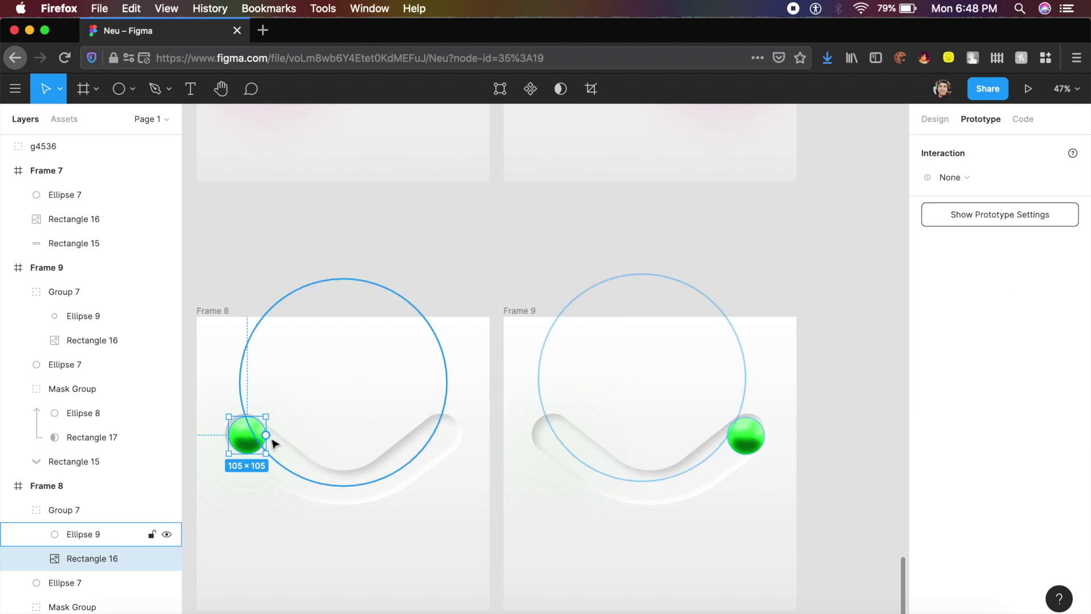
pyautogui.moveTo(267, 435); pyautogui.dragTo(569, 434)
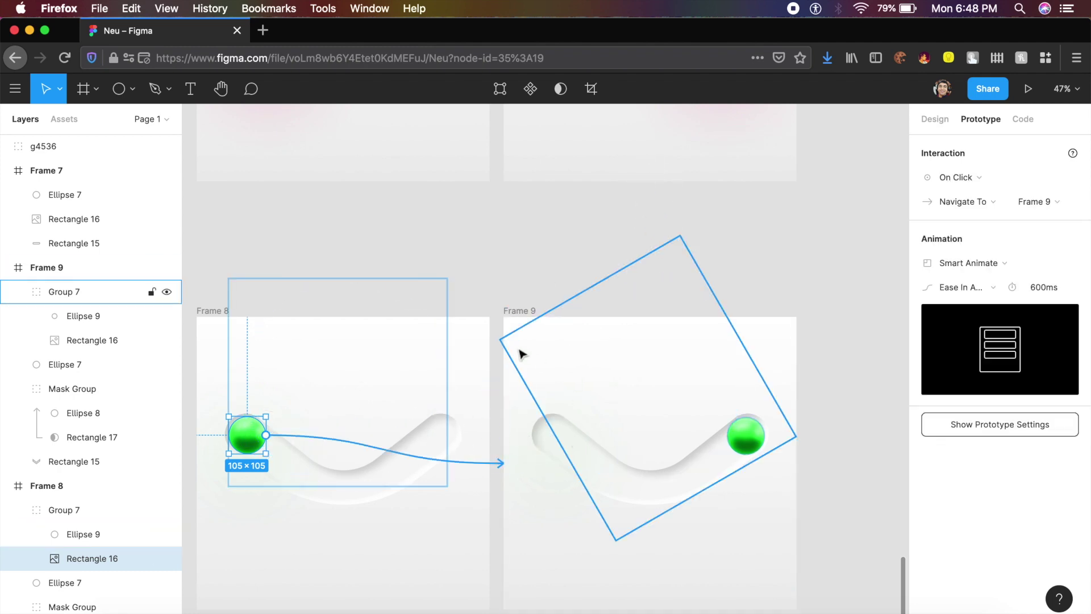
pyautogui.scroll(-2, 625, 373)
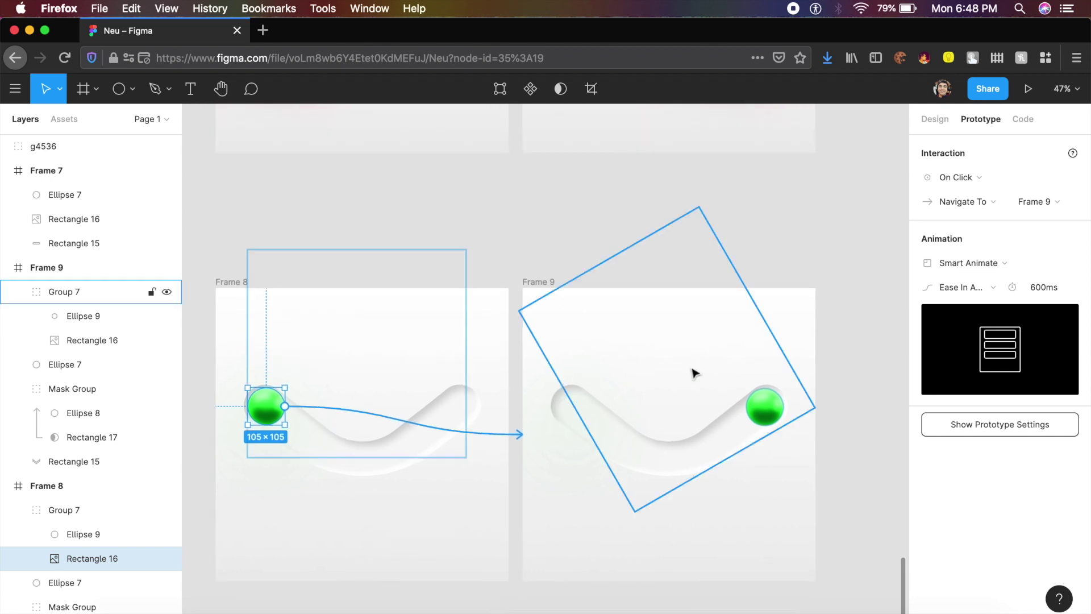
# - Connect Frame 9's green ball back to Frame 8
pyautogui.click(764, 414)
pyautogui.moveTo(784, 409); pyautogui.dragTo(441, 416)
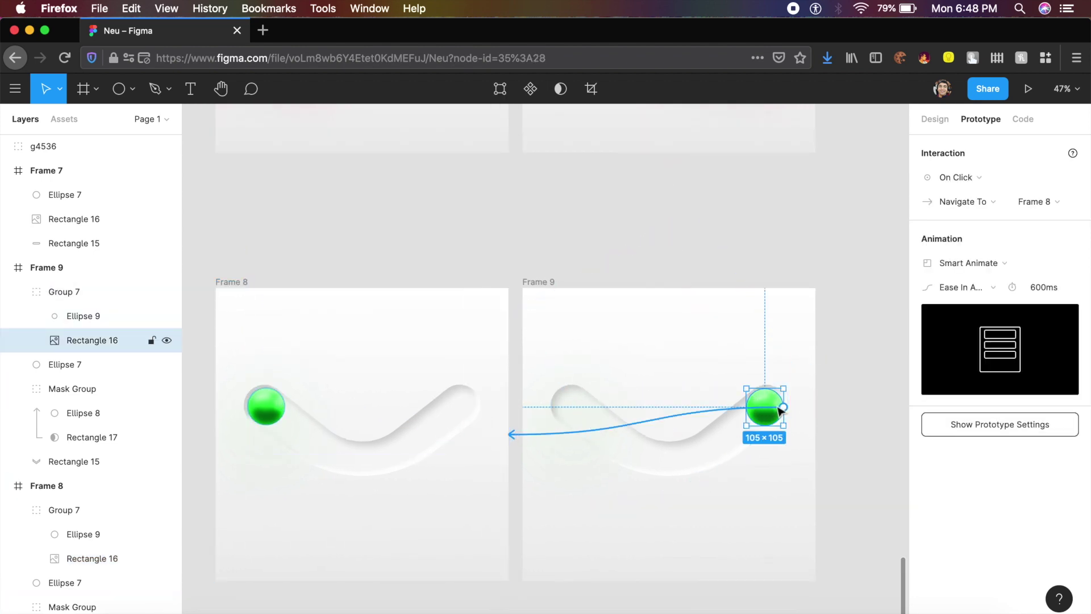
pyautogui.click(239, 282)
pyautogui.scroll(-5, 336, 205)
pyautogui.scroll(3, 336, 205)
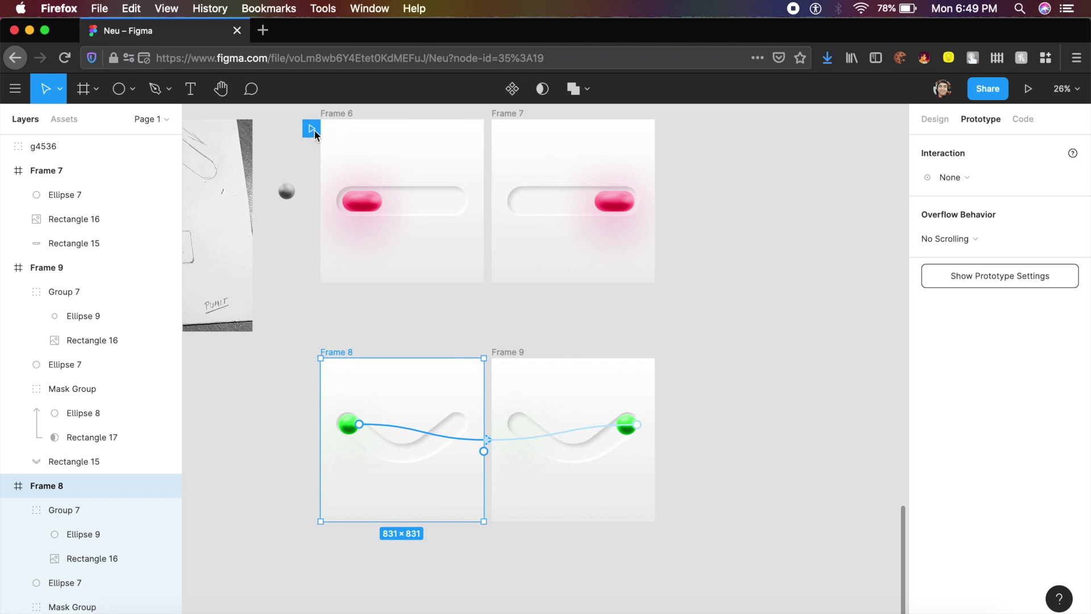
# - Set Frame 8 as the flow's starting point, then present and toggle the ball between track ends
pyautogui.moveTo(314, 131); pyautogui.dragTo(330, 392)
pyautogui.click(1028, 89)
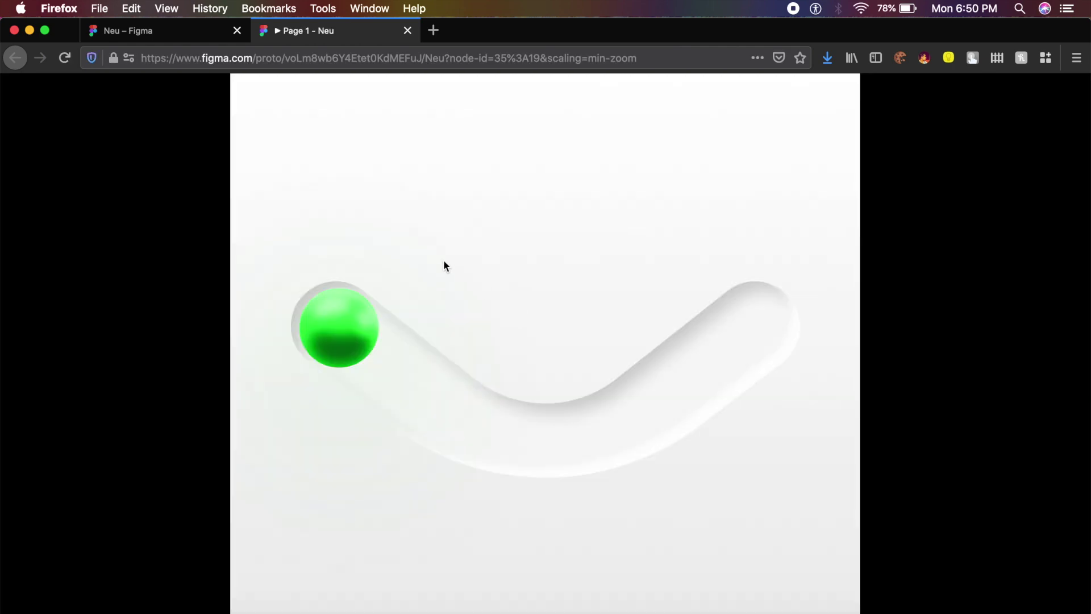
pyautogui.click(364, 319)
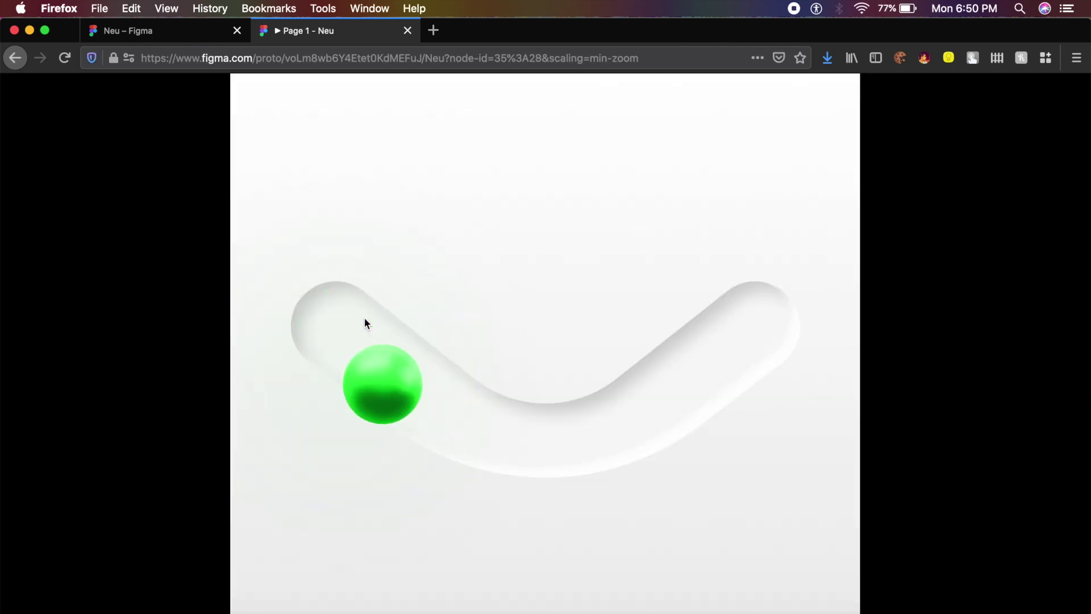
pyautogui.click(749, 342)
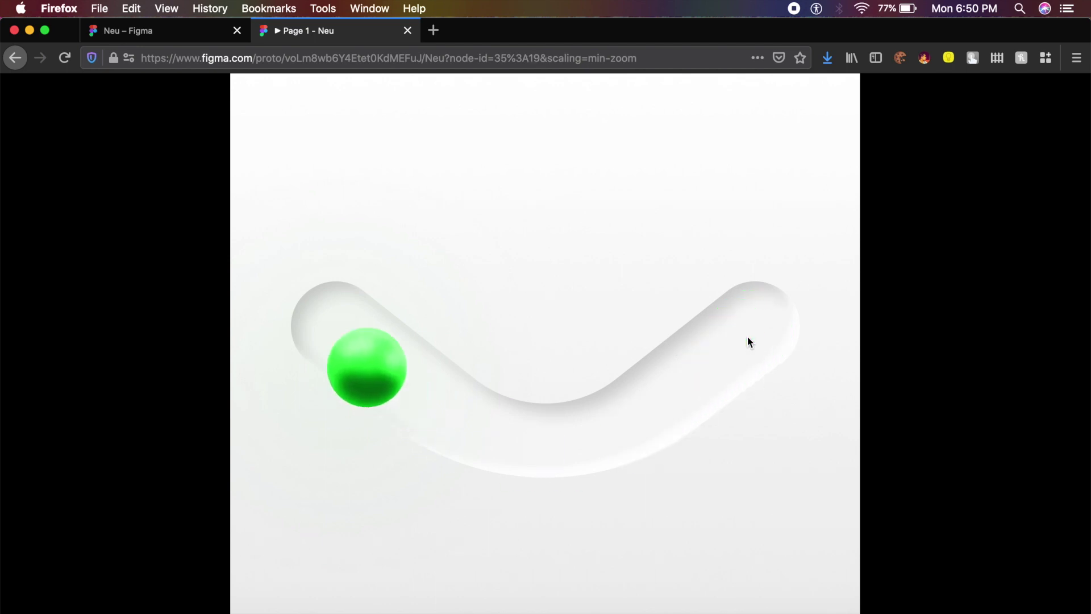
pyautogui.click(357, 322)
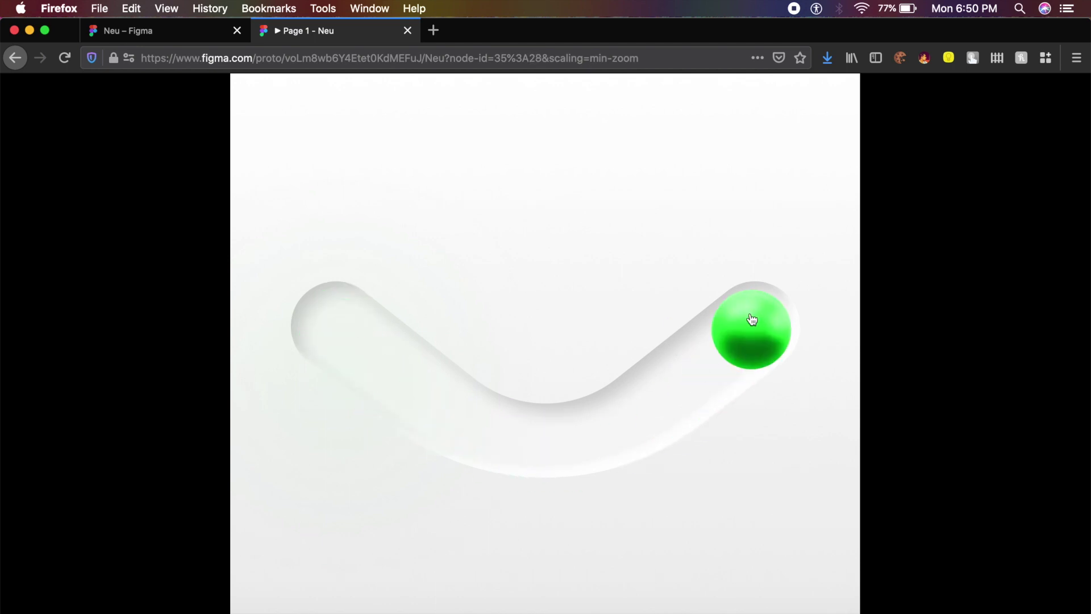
pyautogui.click(751, 334)
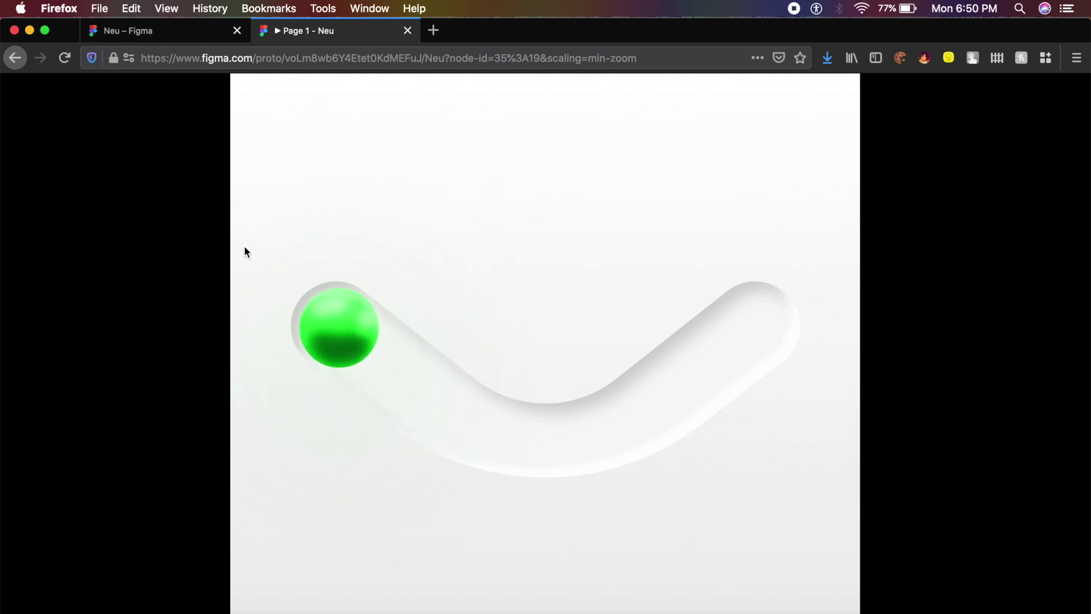
pyautogui.click(370, 334)
pyautogui.click(751, 344)
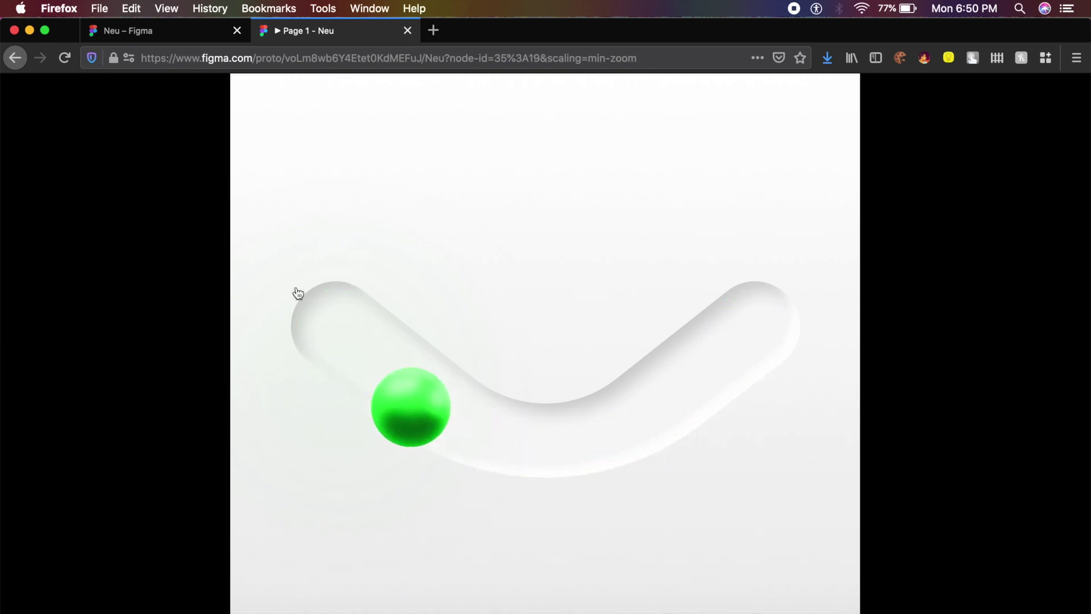
pyautogui.click(366, 340)
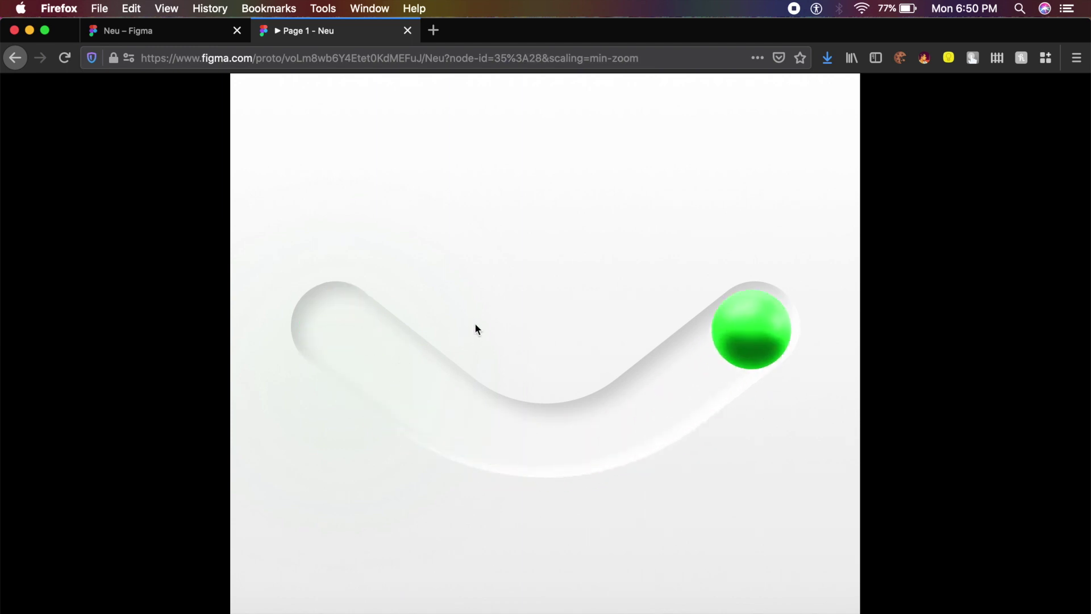
pyautogui.click(407, 31)
pyautogui.scroll(5, 424, 399)
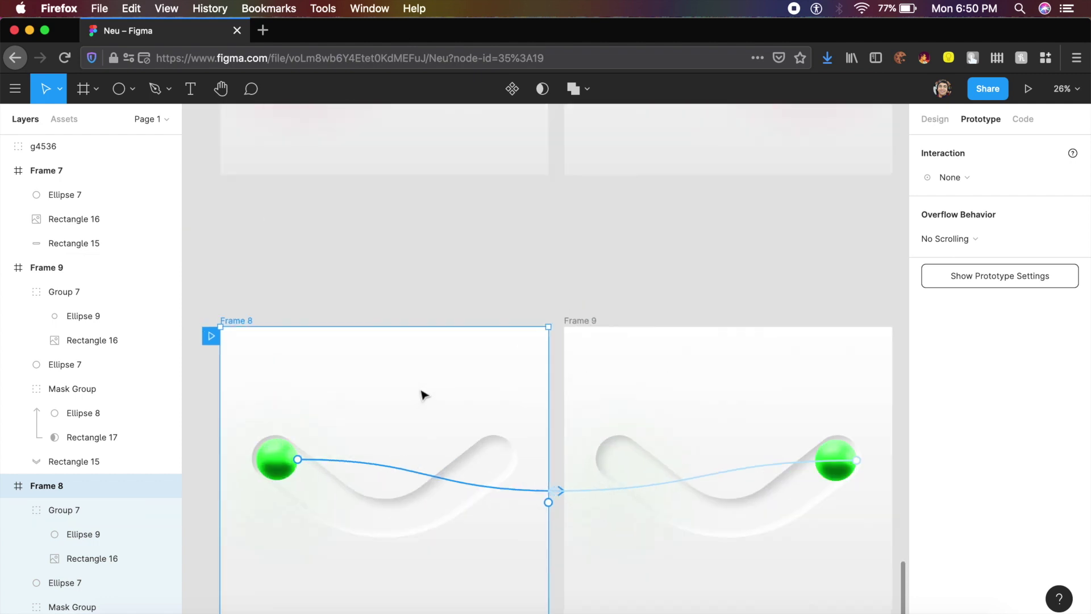
# - Select Ellipse 8 in Frame 9's Mask Group and enlarge it to cover the whole track
pyautogui.hscroll(5, 537, 371)
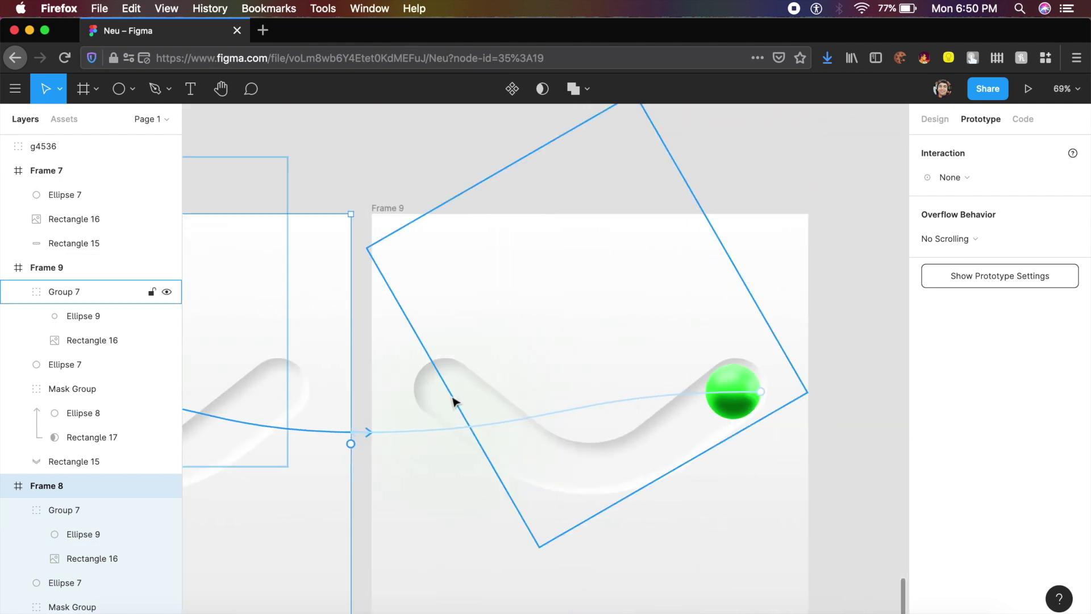
pyautogui.hotkey('alt', '8')
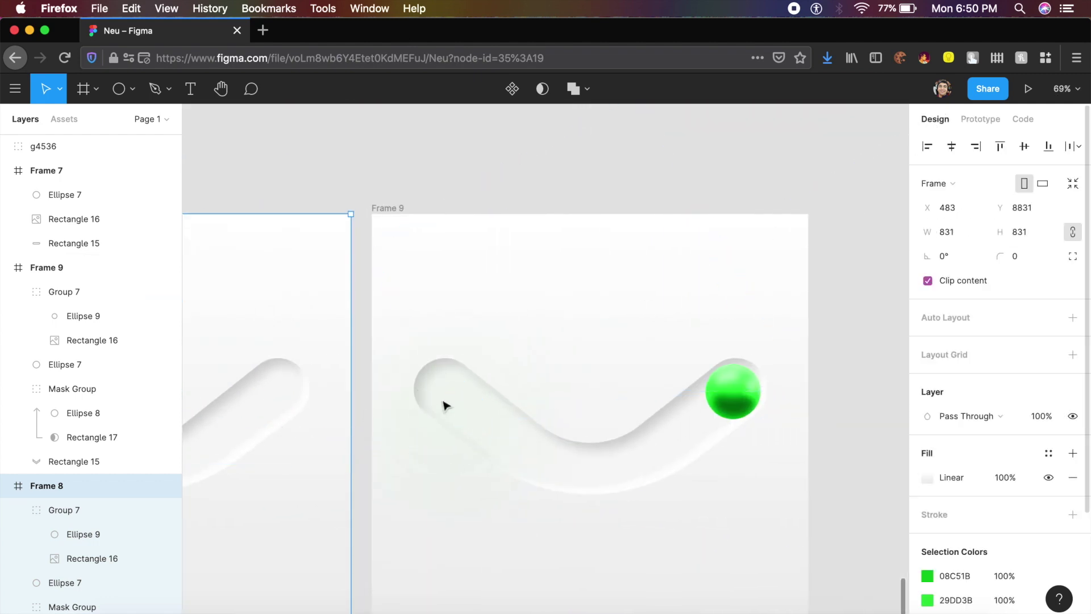
pyautogui.click(449, 407)
pyautogui.click(451, 363)
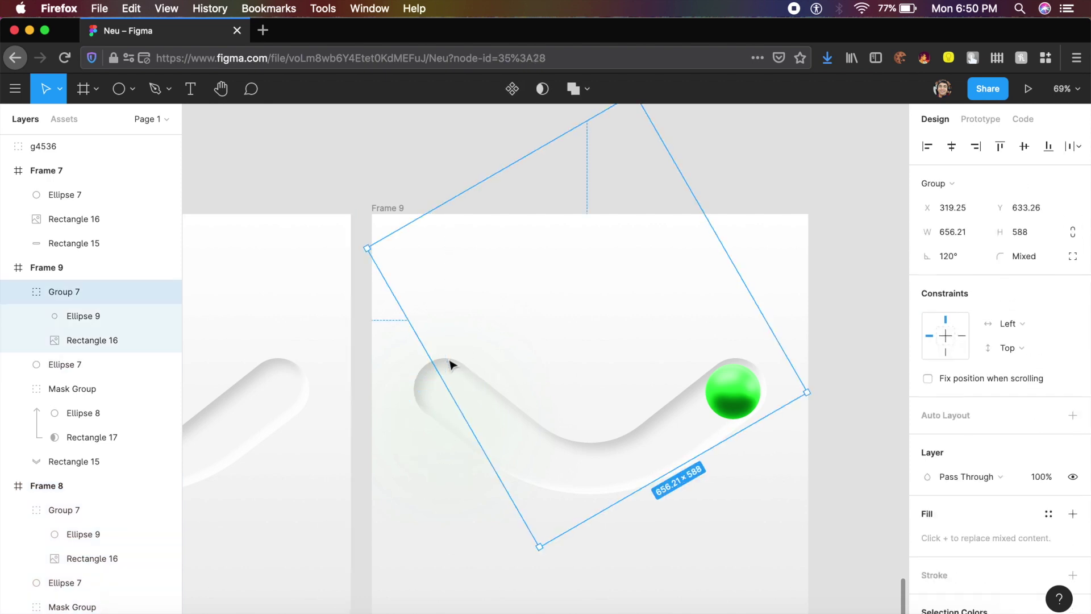
pyautogui.click(415, 375)
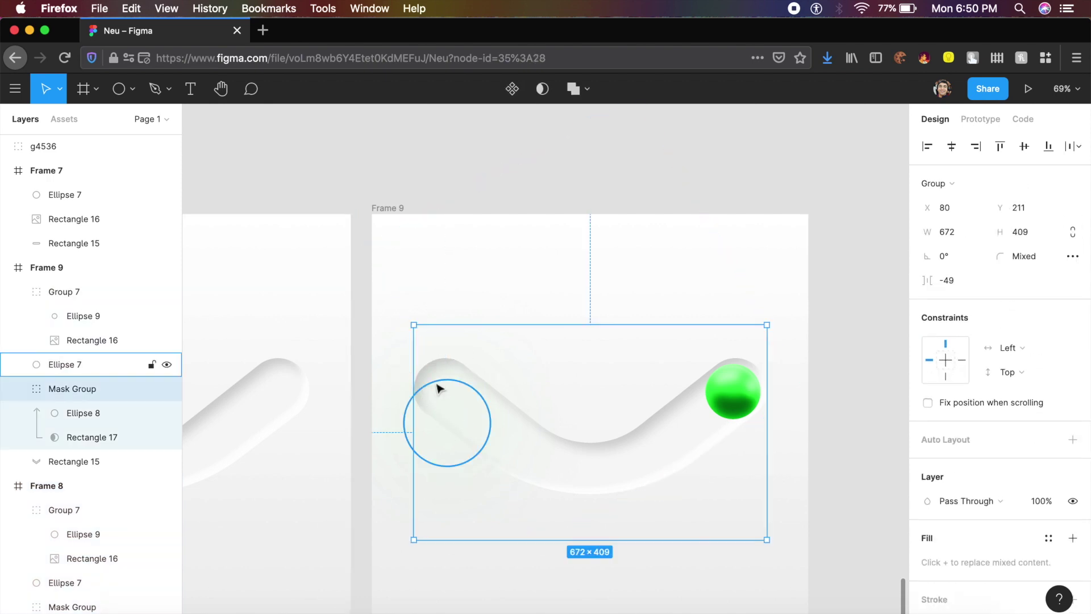
pyautogui.click(84, 414)
pyautogui.moveTo(439, 376); pyautogui.dragTo(809, 444)
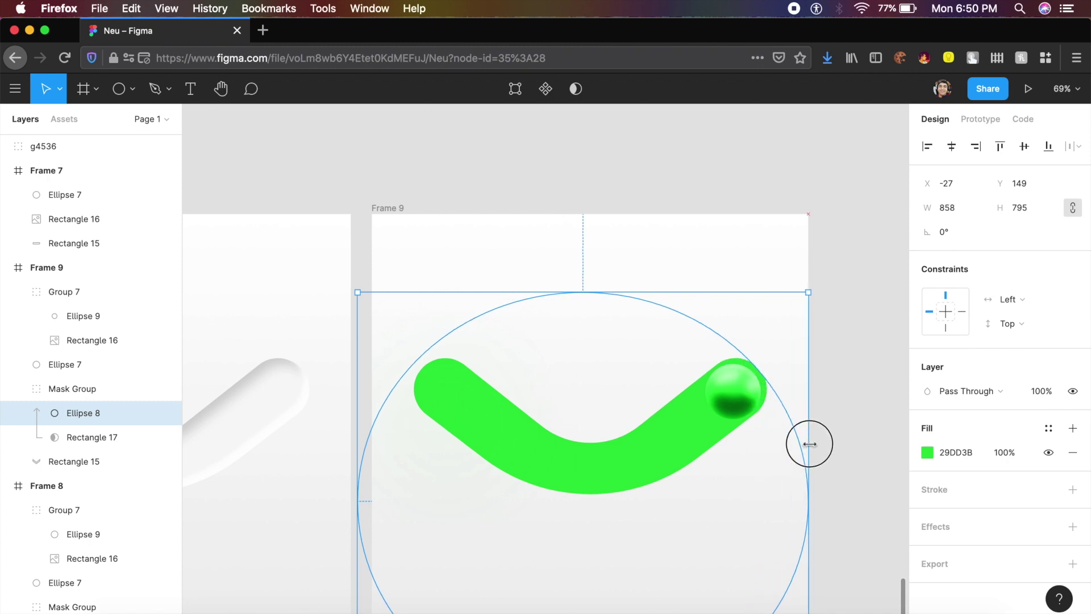
# - Set the green circle's fill opacity to 50%, then lower it to 25%
pyautogui.click(1021, 456)
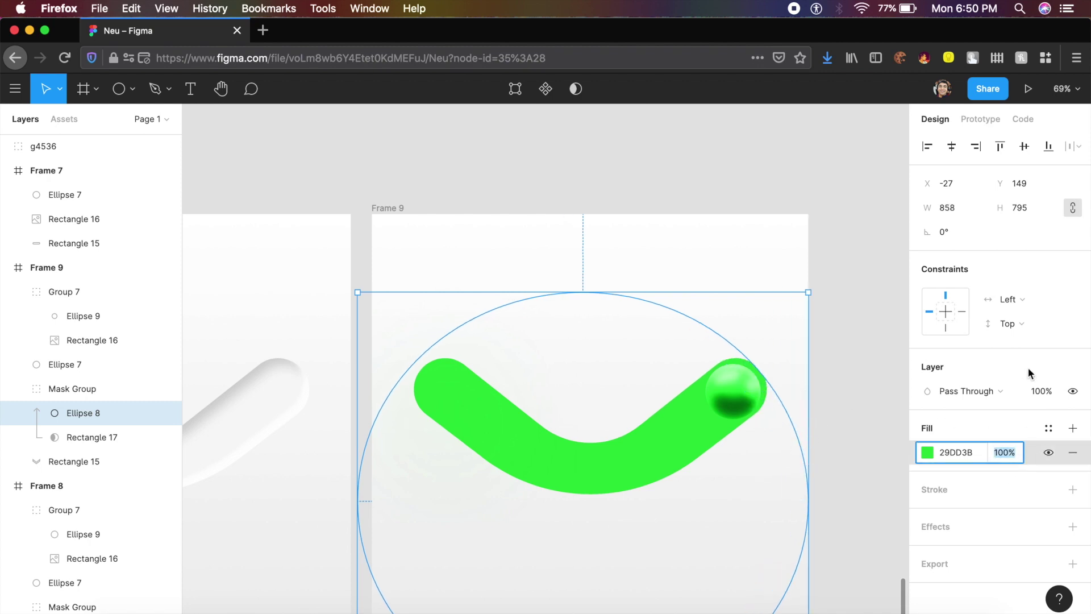
pyautogui.write('50')
pyautogui.press('Return')
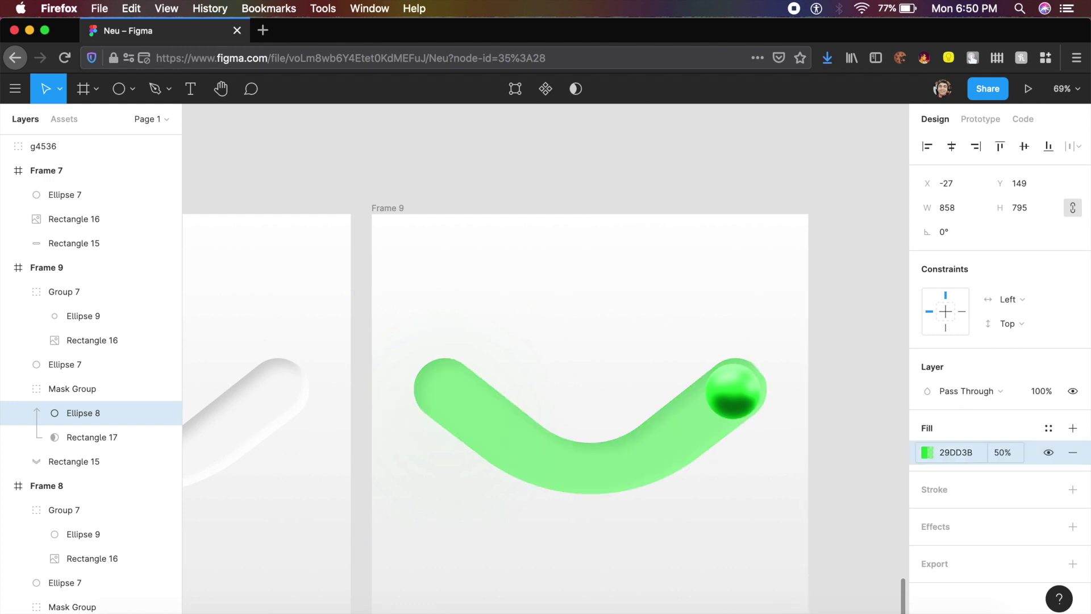
pyautogui.click(1011, 459)
pyautogui.press('BackSpace')
pyautogui.press('BackSpace')
pyautogui.press('BackSpace')
pyautogui.write('25')
pyautogui.press('Return')
pyautogui.scroll(-3, 705, 398)
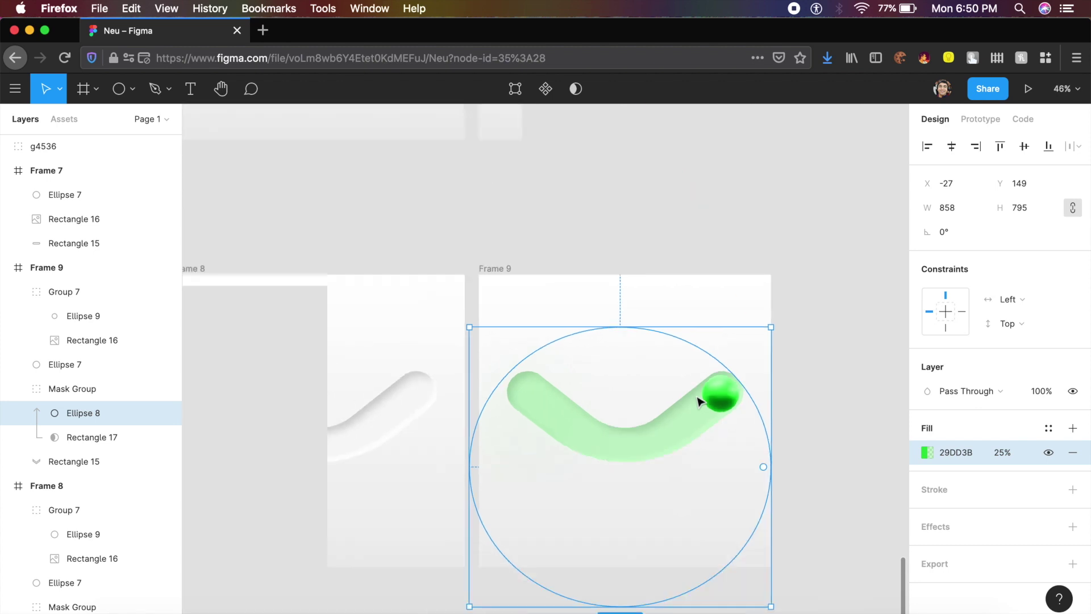
pyautogui.hscroll(-2, 623, 394)
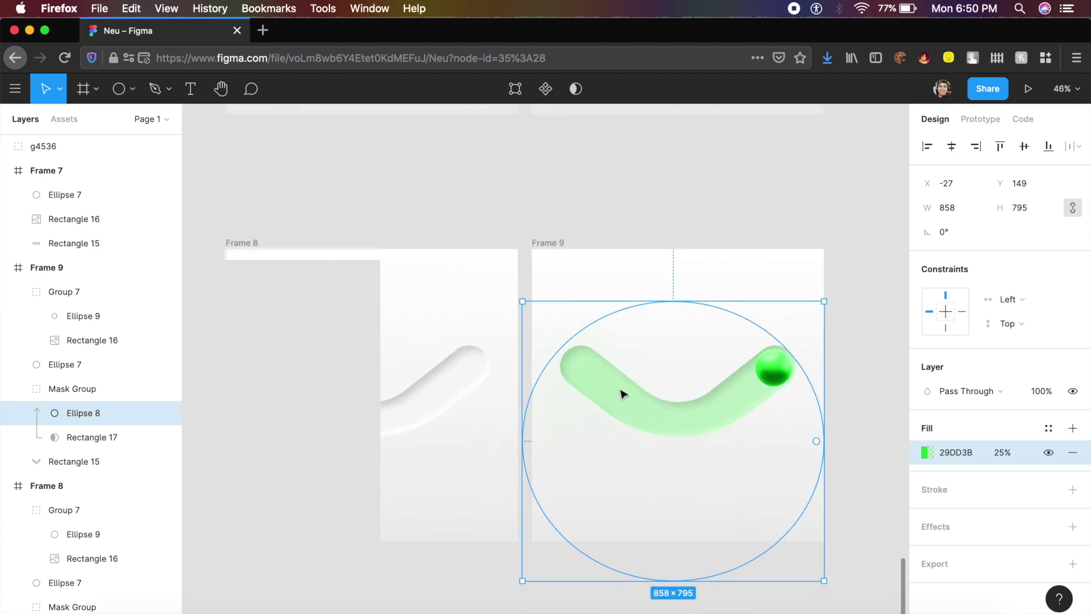
pyautogui.click(245, 242)
# - Present from Frame 8 and click the ball three times to test the Smart Animate toggle
pyautogui.click(1028, 88)
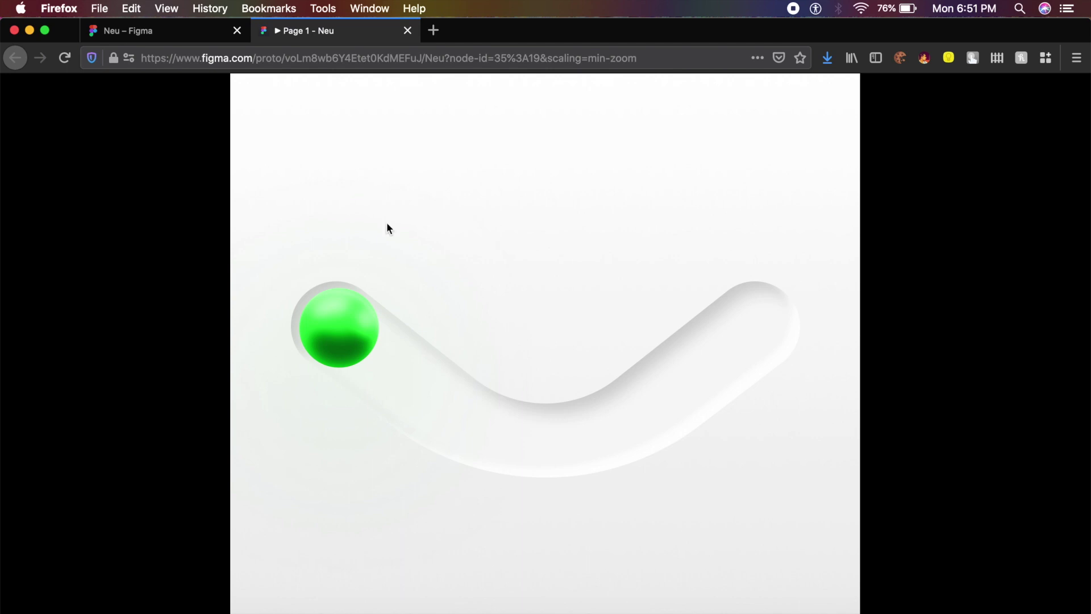
pyautogui.click(354, 308)
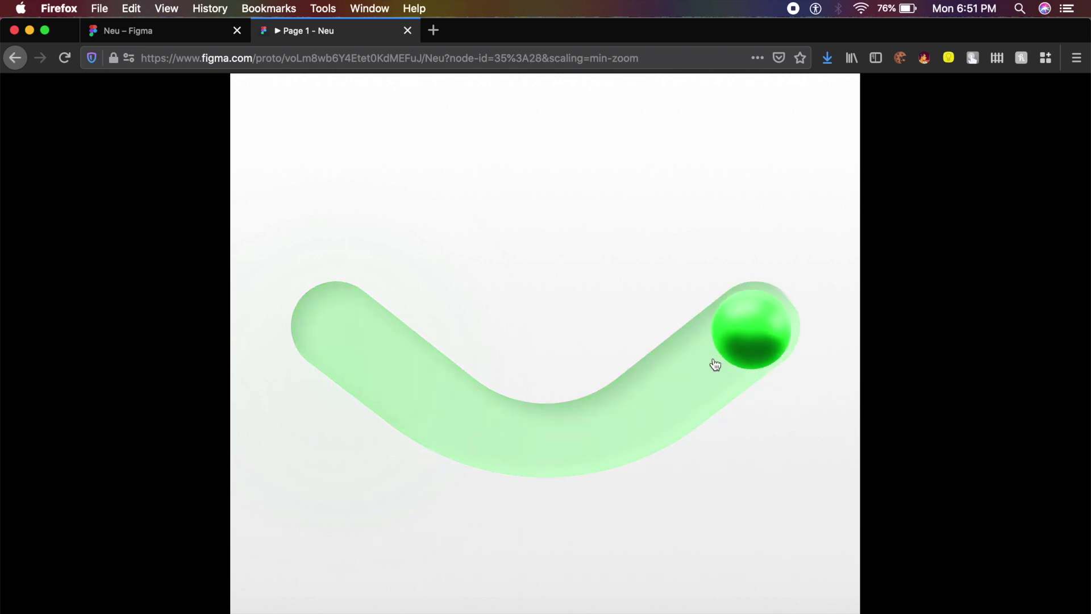
pyautogui.click(715, 364)
pyautogui.click(352, 331)
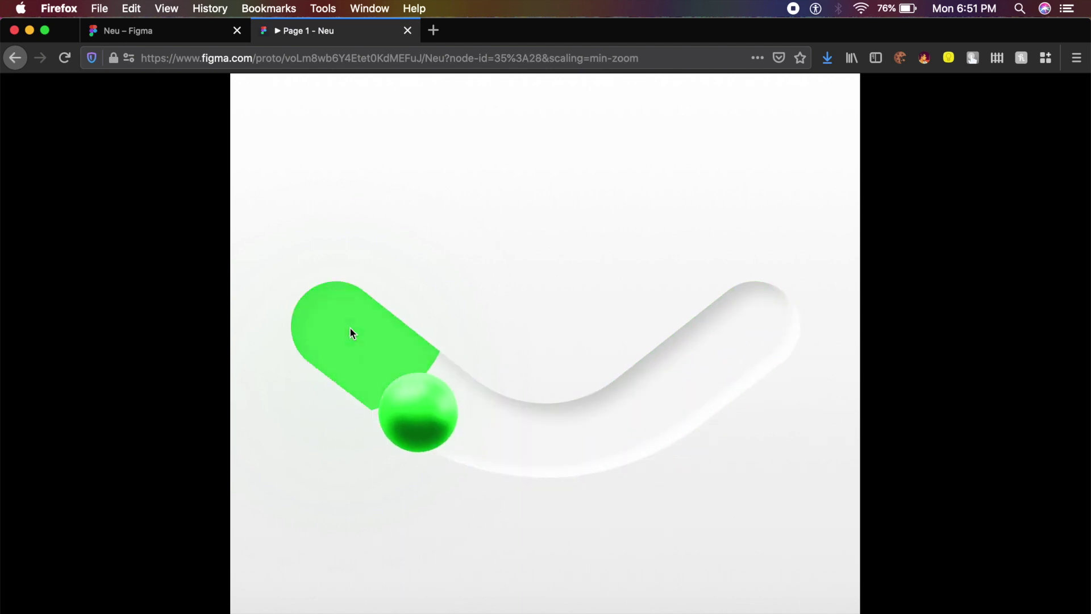
pyautogui.click(408, 30)
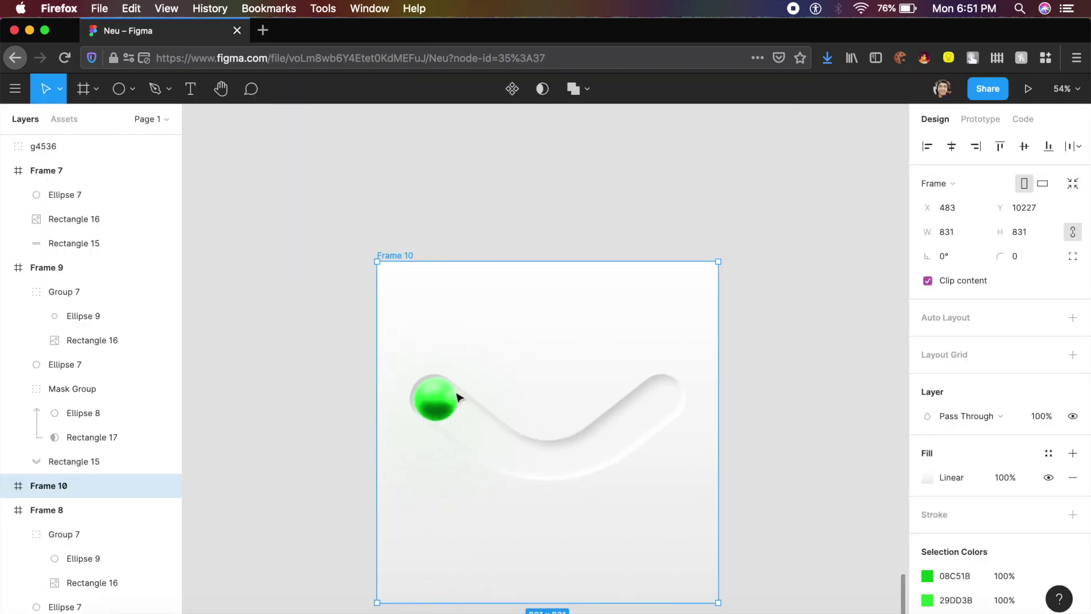
# - Delete all the old toggle shapes from Frame 10
pyautogui.click(772, 473)
pyautogui.moveTo(769, 467); pyautogui.dragTo(400, 361)
pyautogui.press('Delete')
pyautogui.click(482, 367)
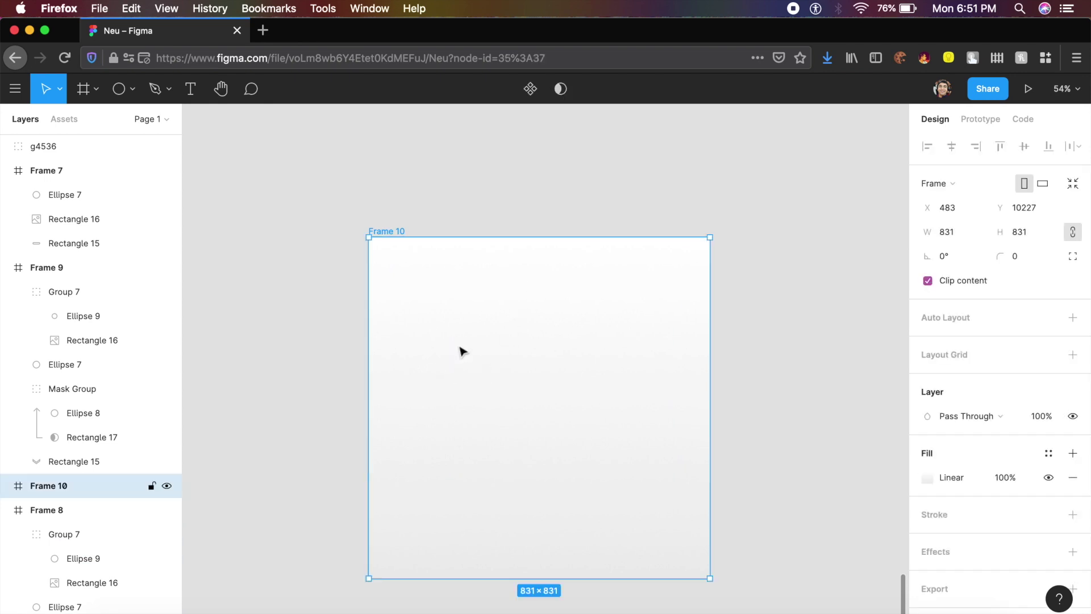
# - Draw a 430×430 circle in Frame 10 and centre it
pyautogui.press('o')
pyautogui.moveTo(462, 311)
pyautogui.mouseDown()
pyautogui.moveTo(609, 487)
pyautogui.moveTo(639, 487)
pyautogui.mouseUp()
pyautogui.press('Escape')
pyautogui.moveTo(571, 411); pyautogui.dragTo(570, 418)
pyautogui.moveTo(571, 421); pyautogui.dragTo(576, 419)
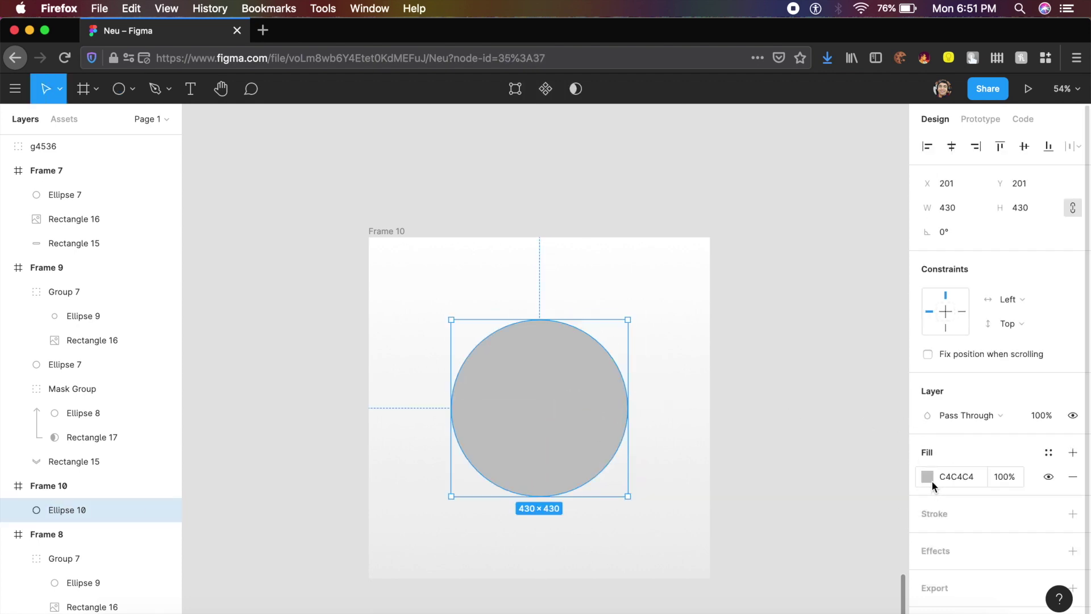
# - Change Ellipse 10's fill to a linear gradient with a red top stop
pyautogui.click(928, 477)
pyautogui.click(753, 237)
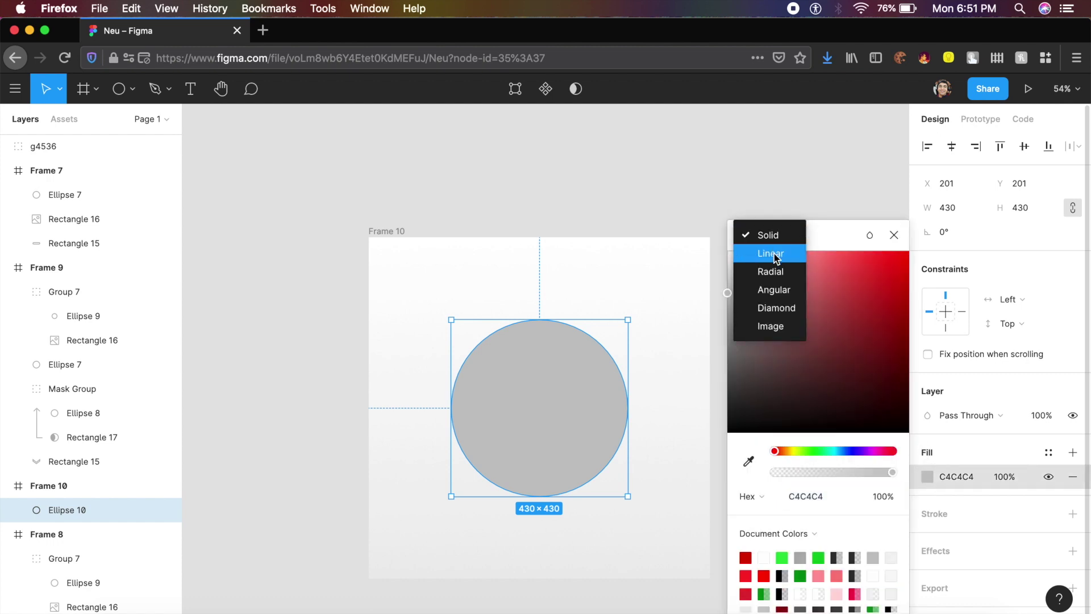
pyautogui.click(775, 256)
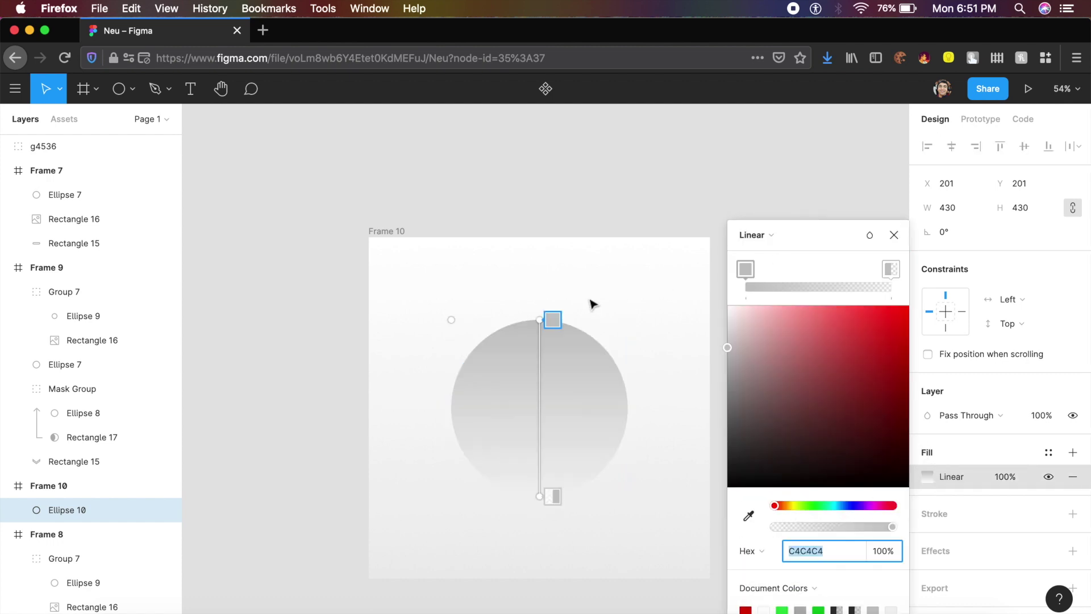
pyautogui.click(746, 269)
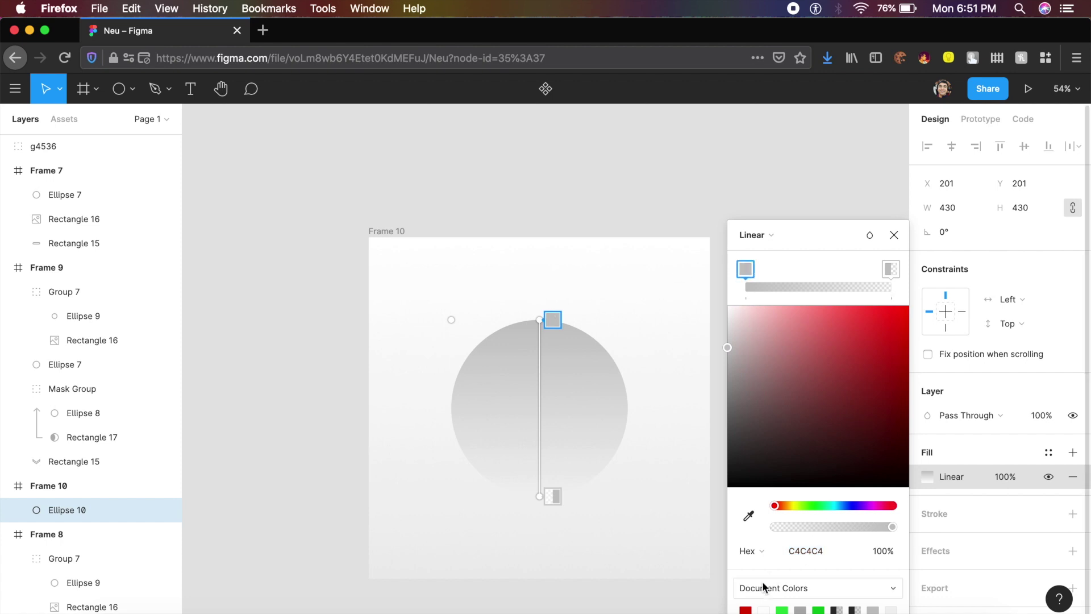
pyautogui.scroll(-5, 807, 605)
pyautogui.click(746, 605)
# - Make the bottom gradient stop darker red D20000 and rotate the circle to 26.93°
pyautogui.click(890, 270)
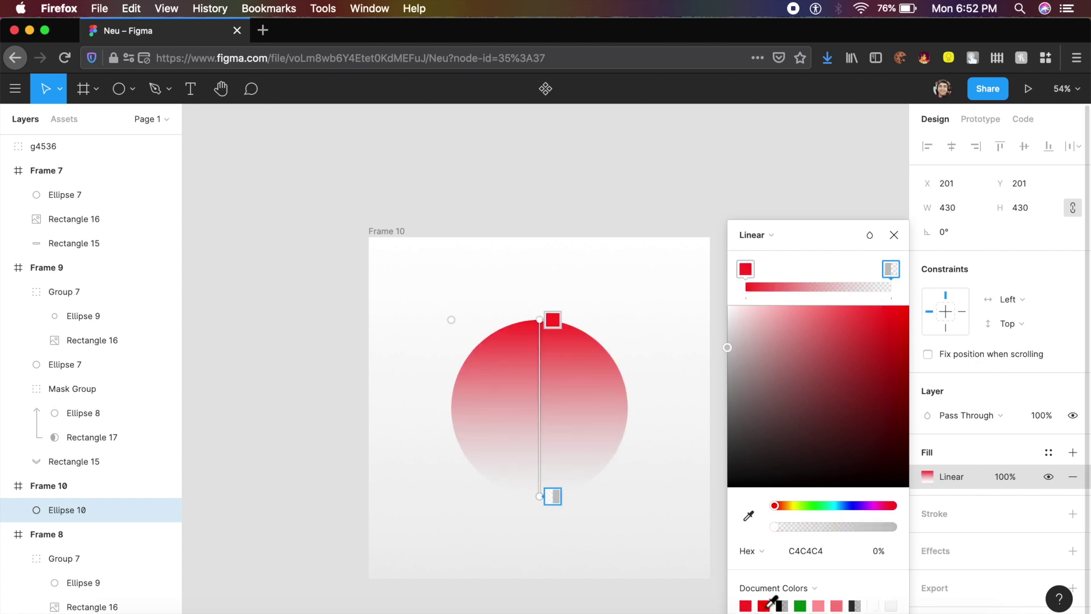
pyautogui.scroll(-3, 759, 610)
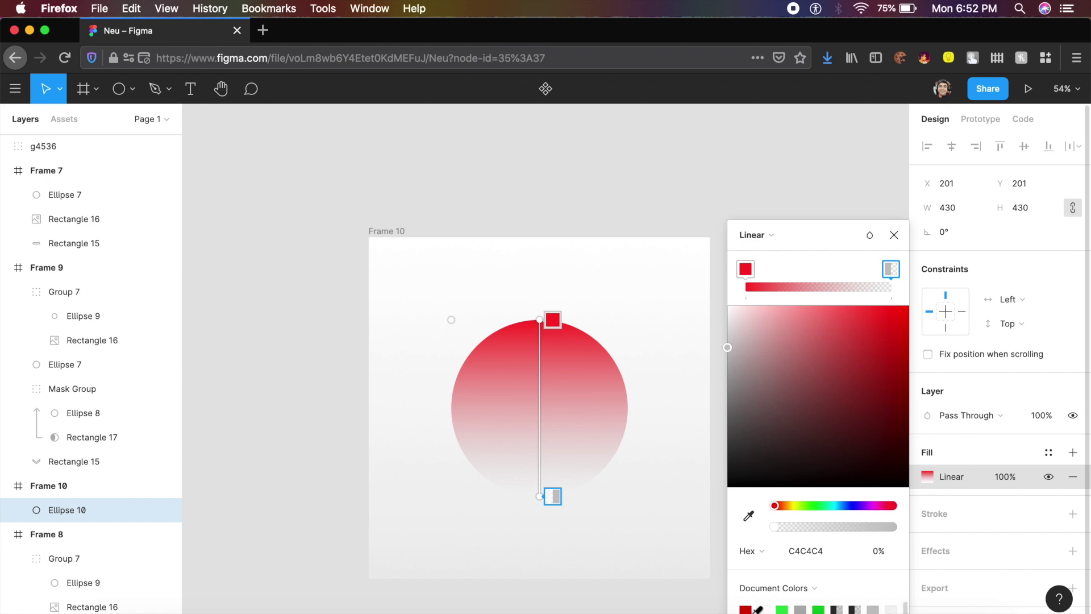
pyautogui.scroll(-1, 758, 610)
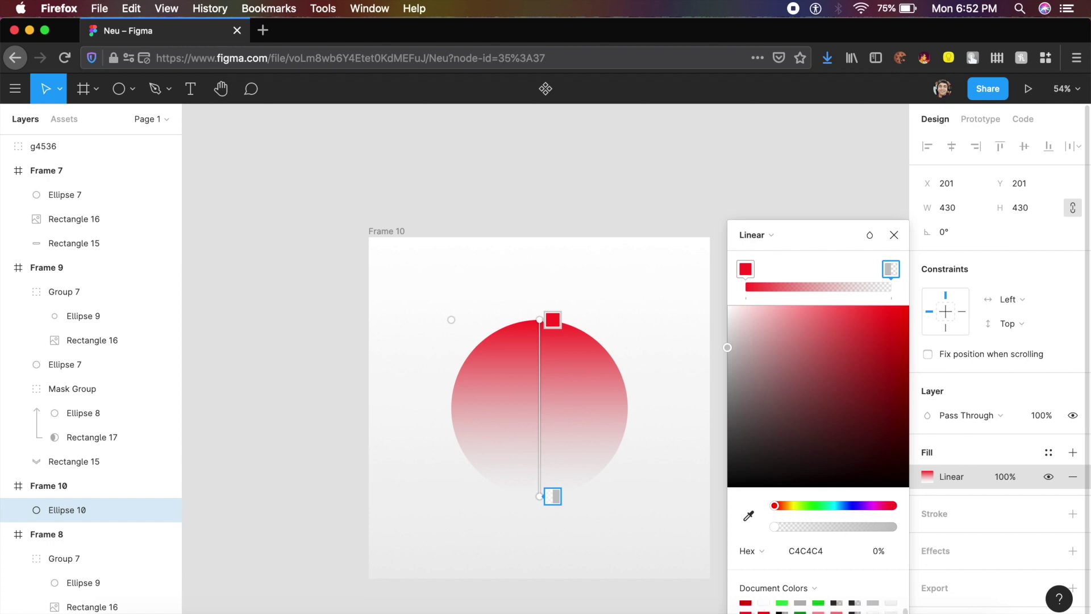
pyautogui.click(765, 611)
pyautogui.moveTo(908, 345)
pyautogui.mouseDown()
pyautogui.moveTo(905, 325)
pyautogui.moveTo(903, 364)
pyautogui.mouseUp()
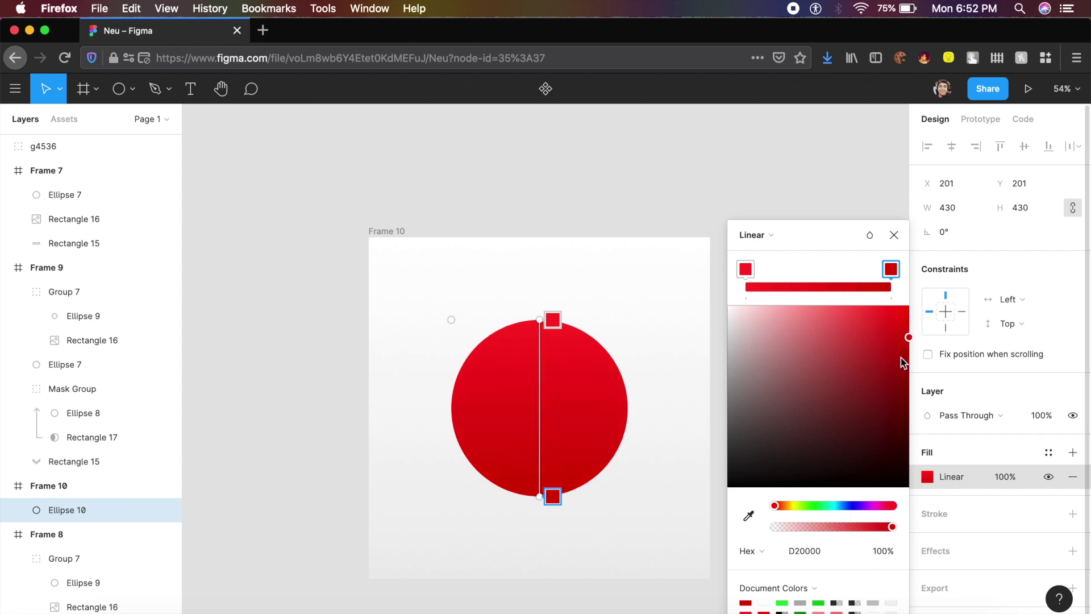
pyautogui.press('Escape')
pyautogui.press('Escape')
pyautogui.click(609, 402)
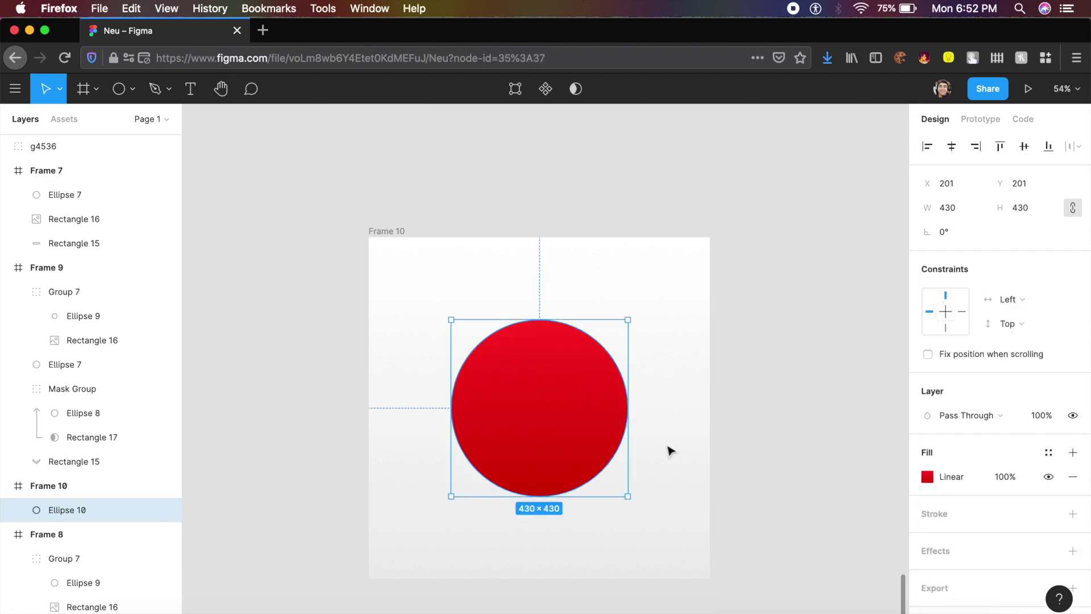
pyautogui.moveTo(631, 499); pyautogui.dragTo(686, 462)
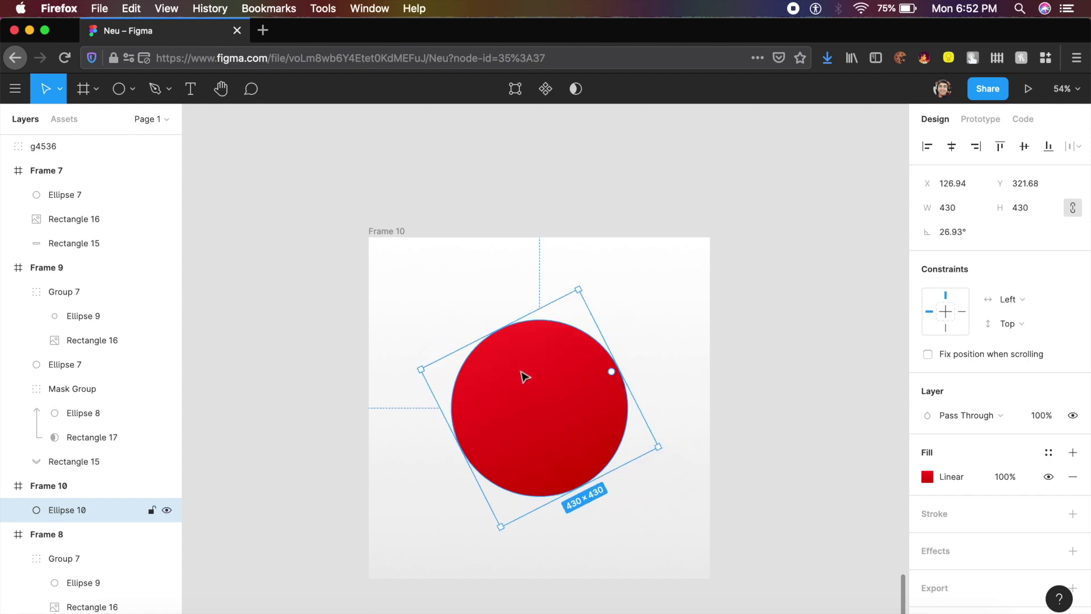
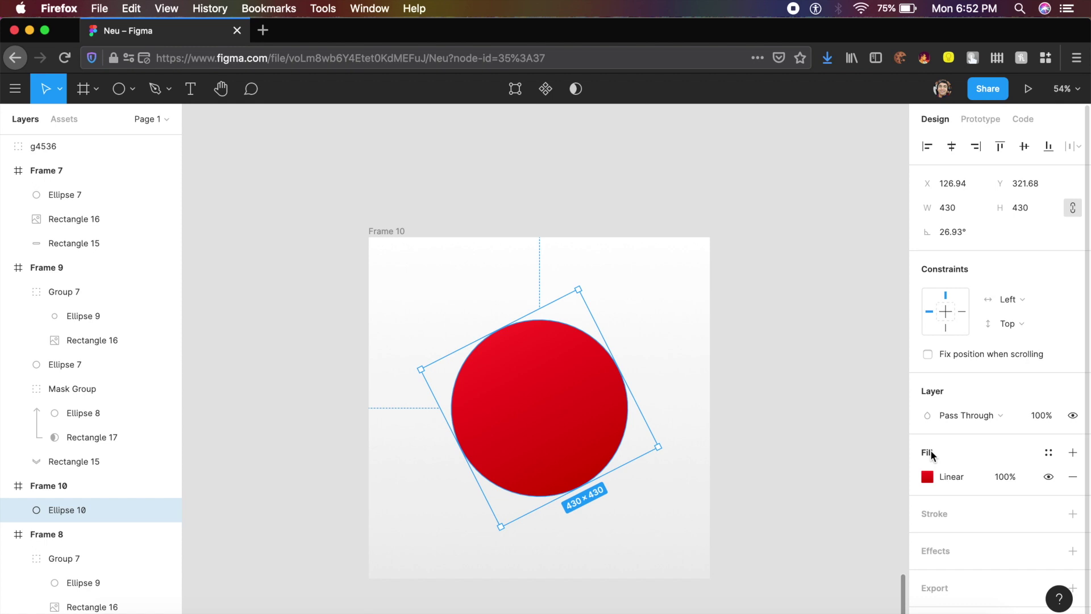
# - Add a white linear gradient fill to the red circle with its end stop at 8% opacity
pyautogui.click(1075, 455)
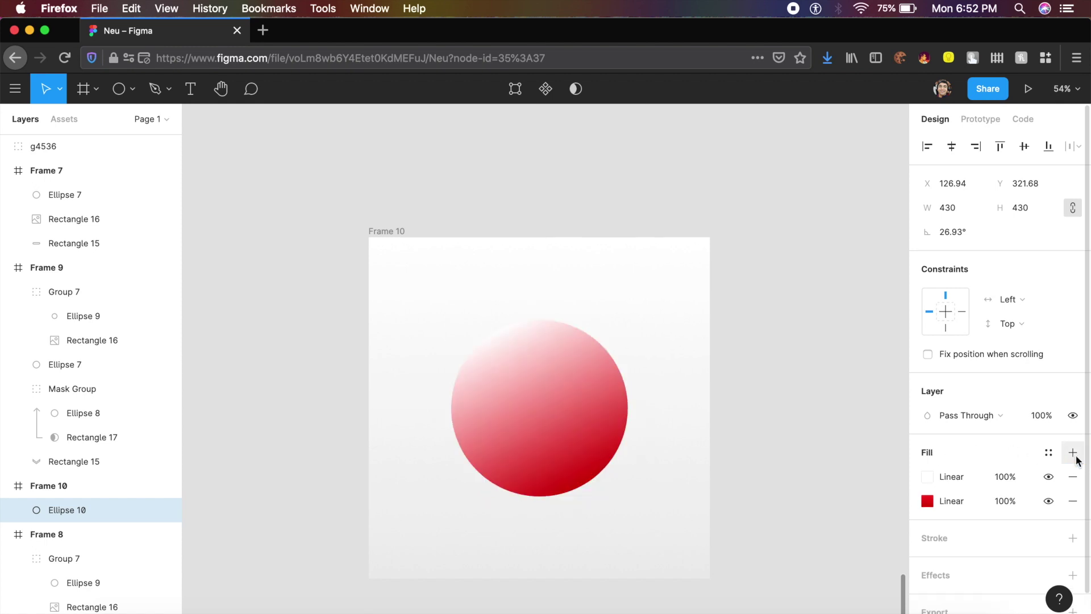
pyautogui.click(929, 476)
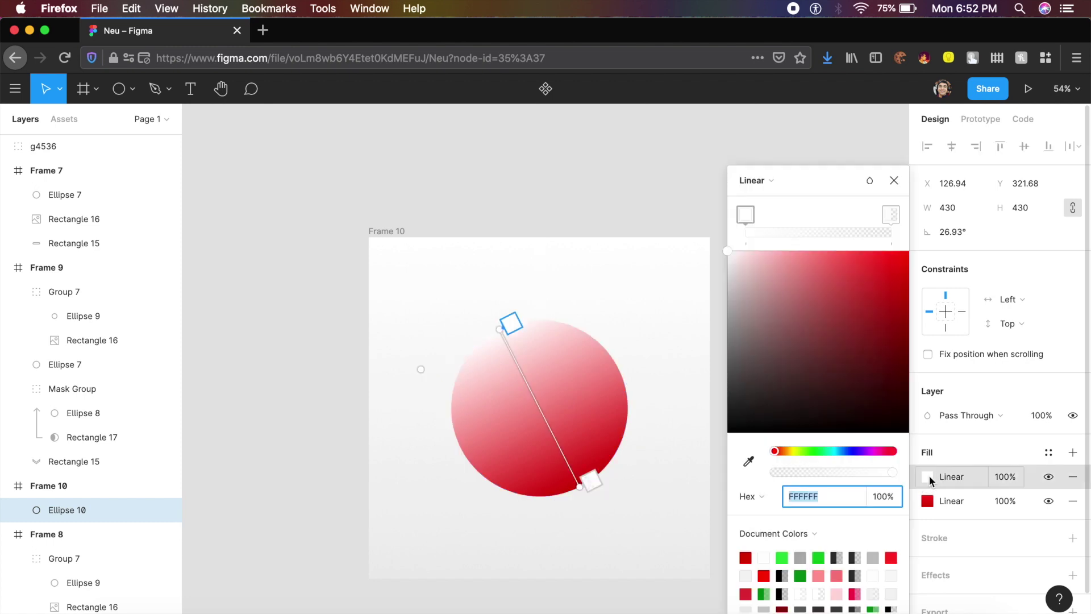
pyautogui.click(746, 214)
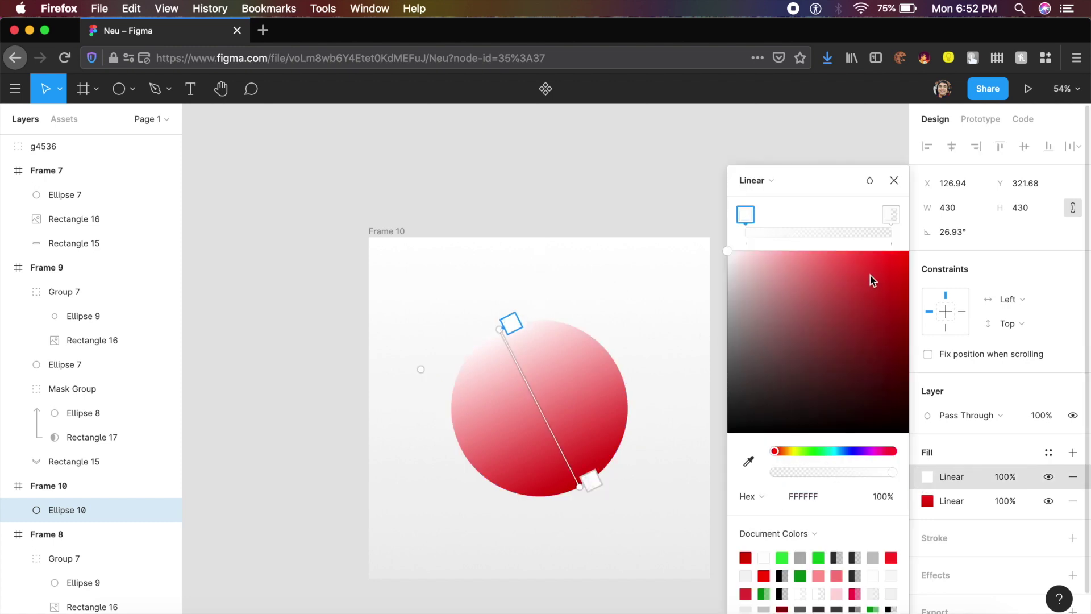
pyautogui.click(890, 215)
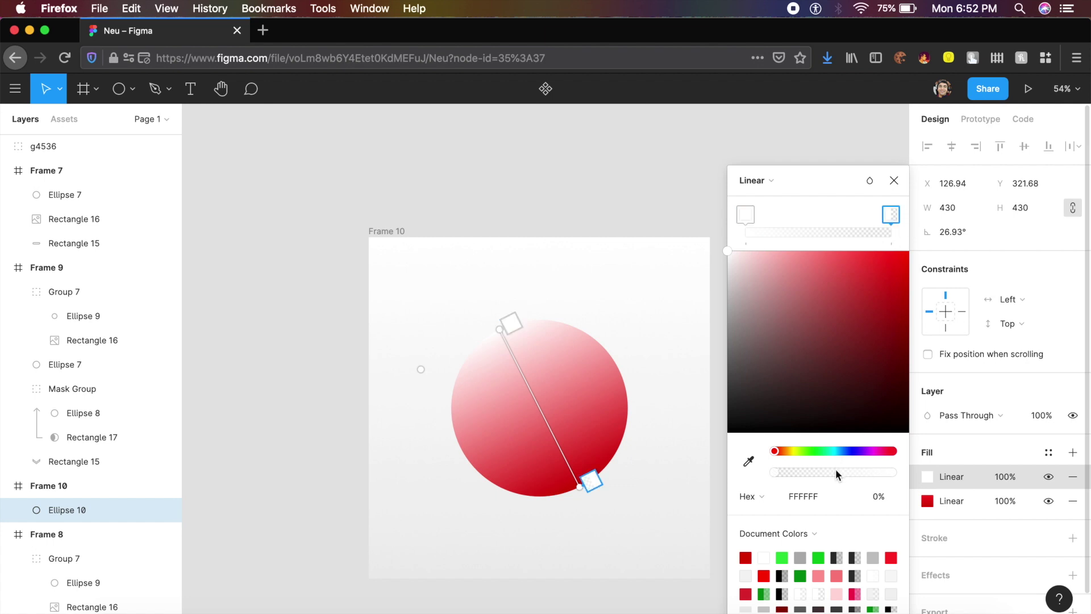
pyautogui.click(784, 472)
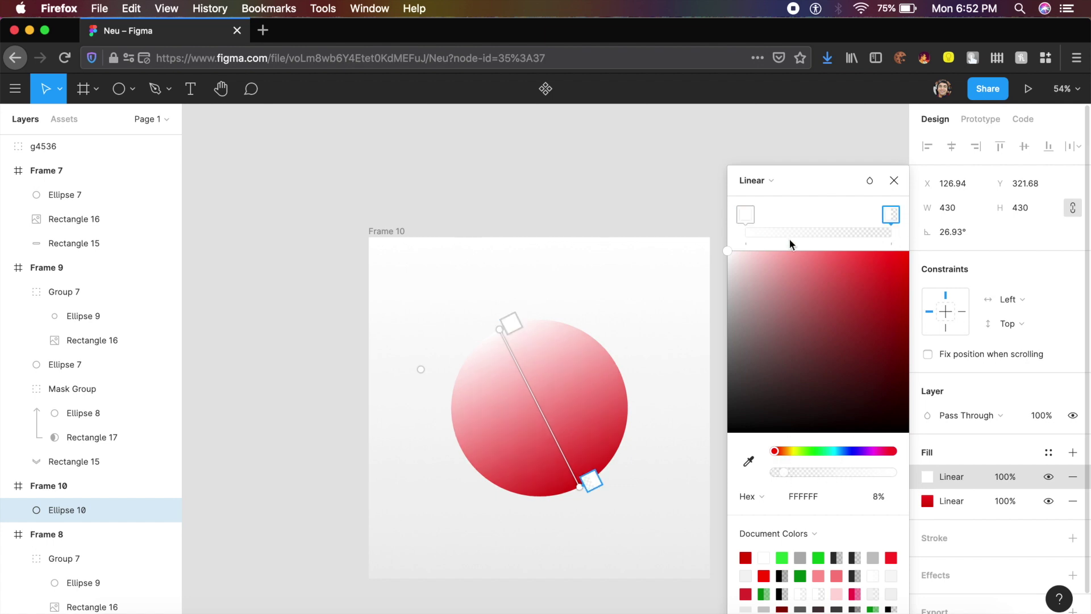
# - Raise the gradient's start stop to 45% opacity and shorten it to end near the circle's centre
pyautogui.click(745, 215)
pyautogui.click(806, 472)
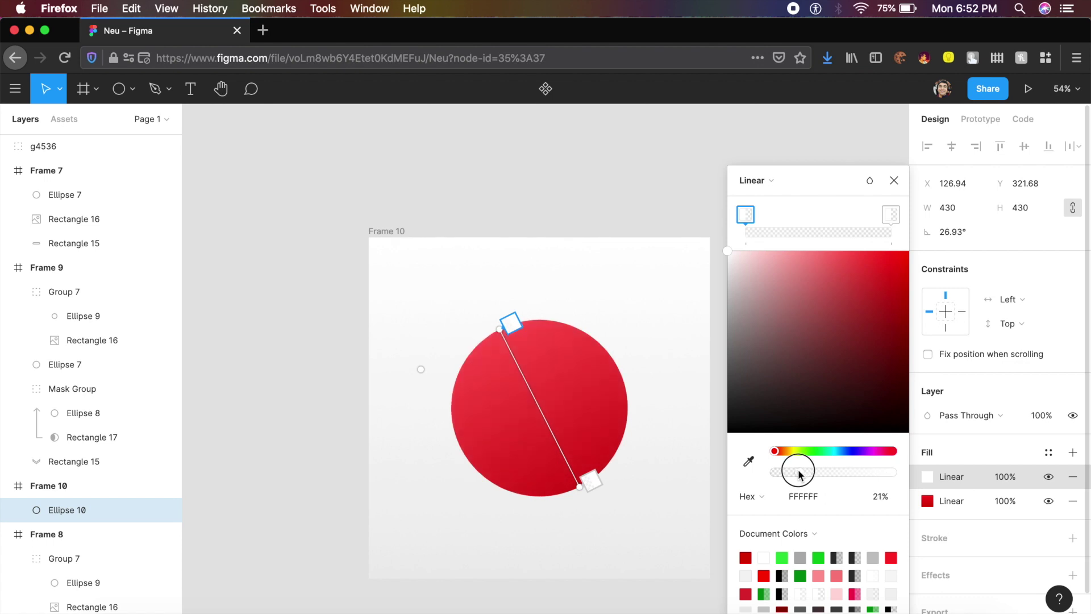
pyautogui.moveTo(807, 471); pyautogui.dragTo(815, 472)
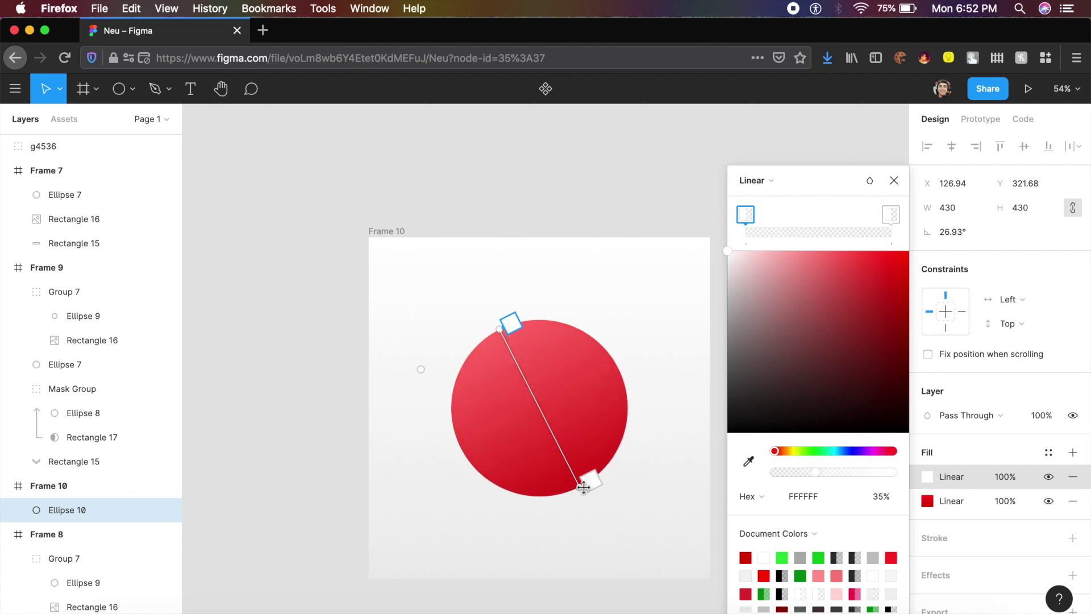
pyautogui.click(827, 472)
pyautogui.moveTo(581, 484); pyautogui.dragTo(537, 376)
pyautogui.press('Escape')
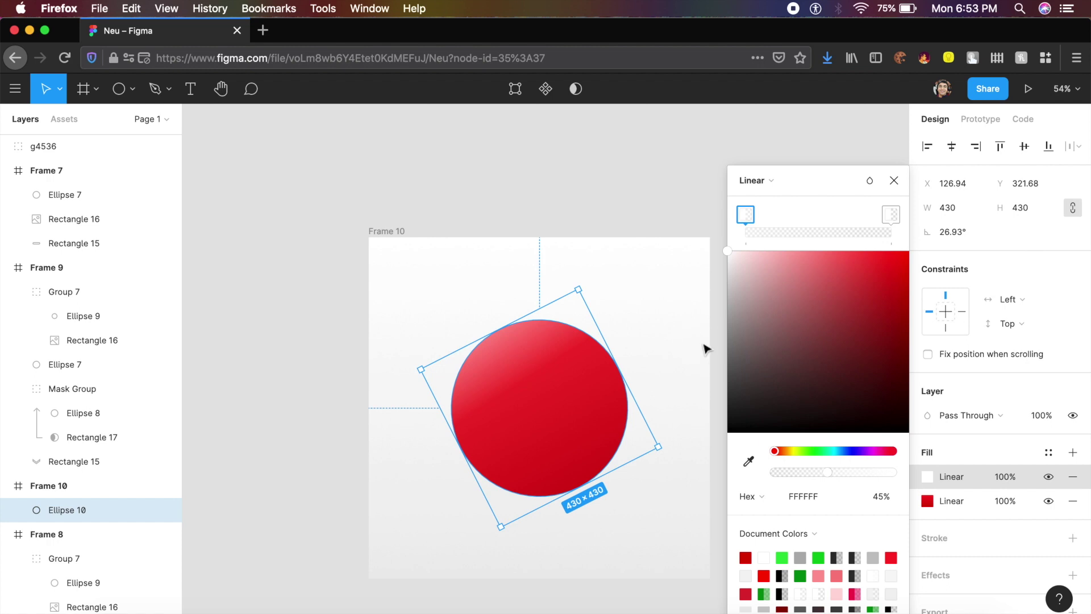
pyautogui.click(734, 339)
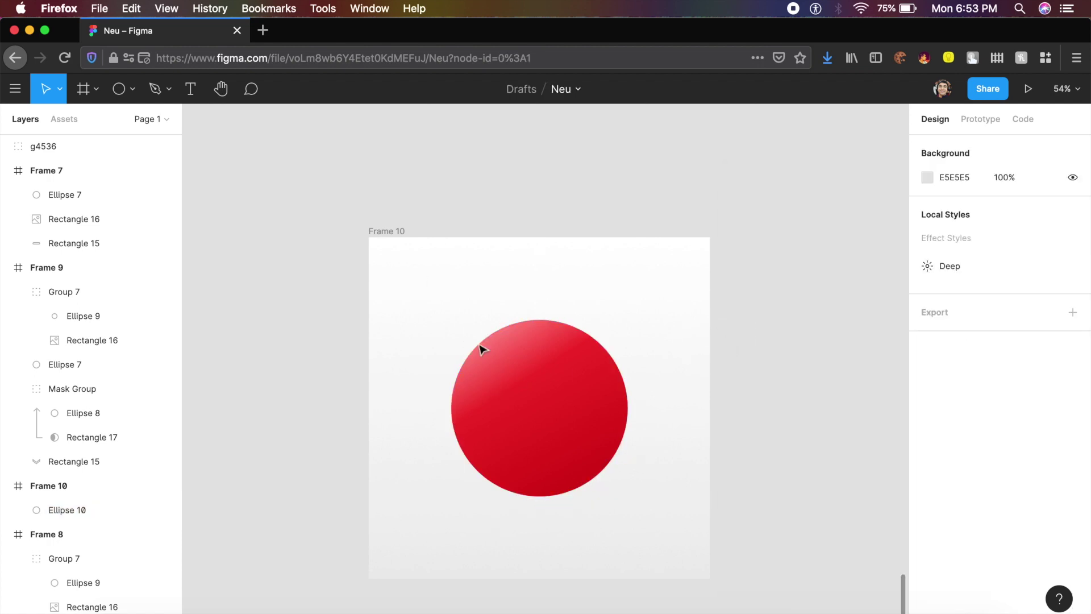
# - Give the red circle a drop shadow with X 12, Y 12 and blur 24
pyautogui.click(543, 419)
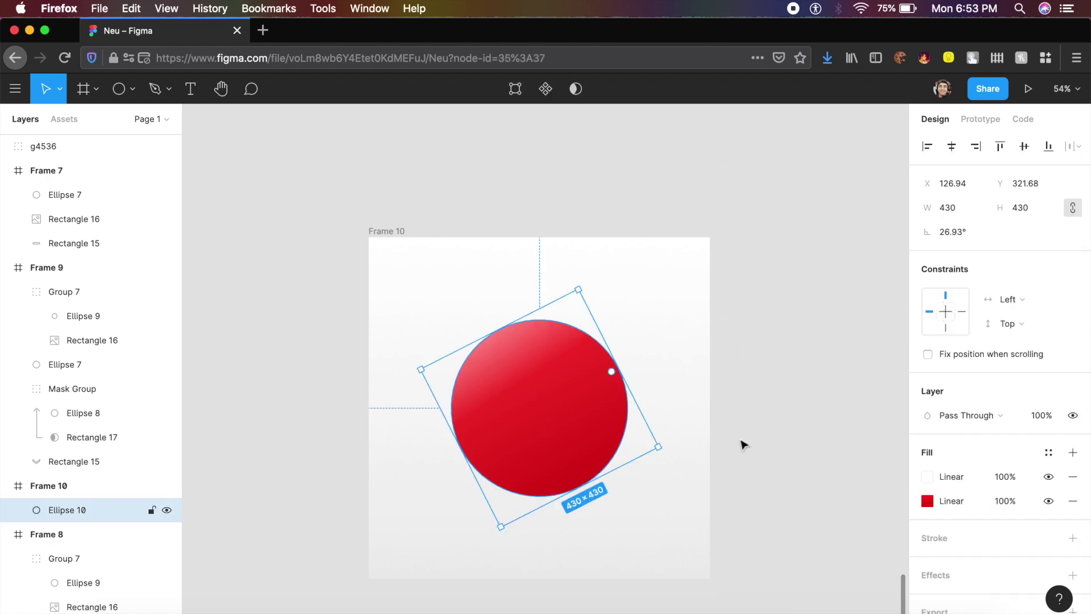
pyautogui.scroll(-2, 964, 504)
pyautogui.click(944, 535)
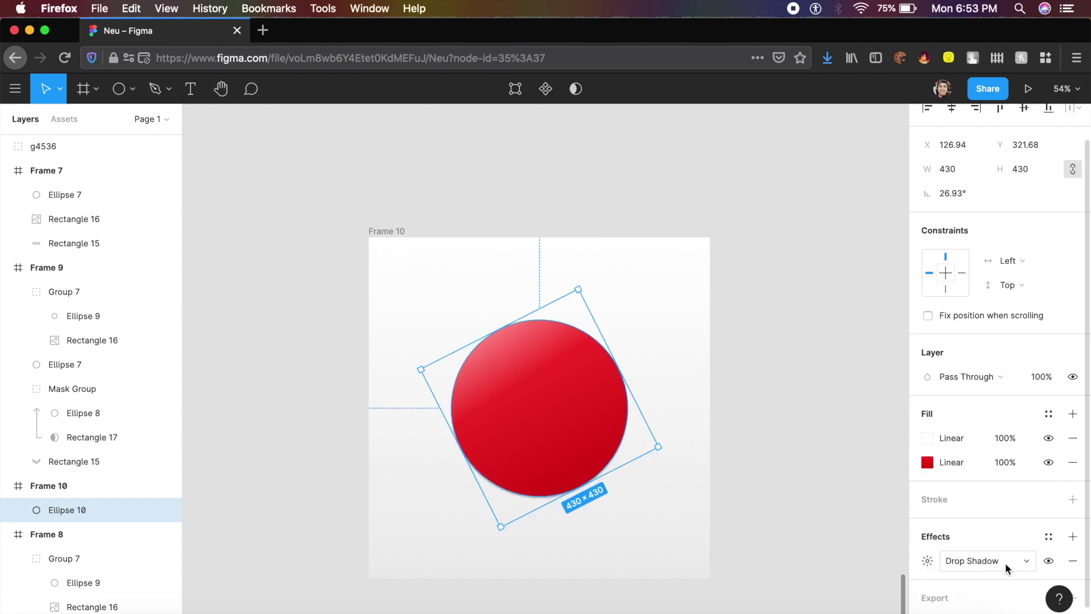
pyautogui.click(933, 565)
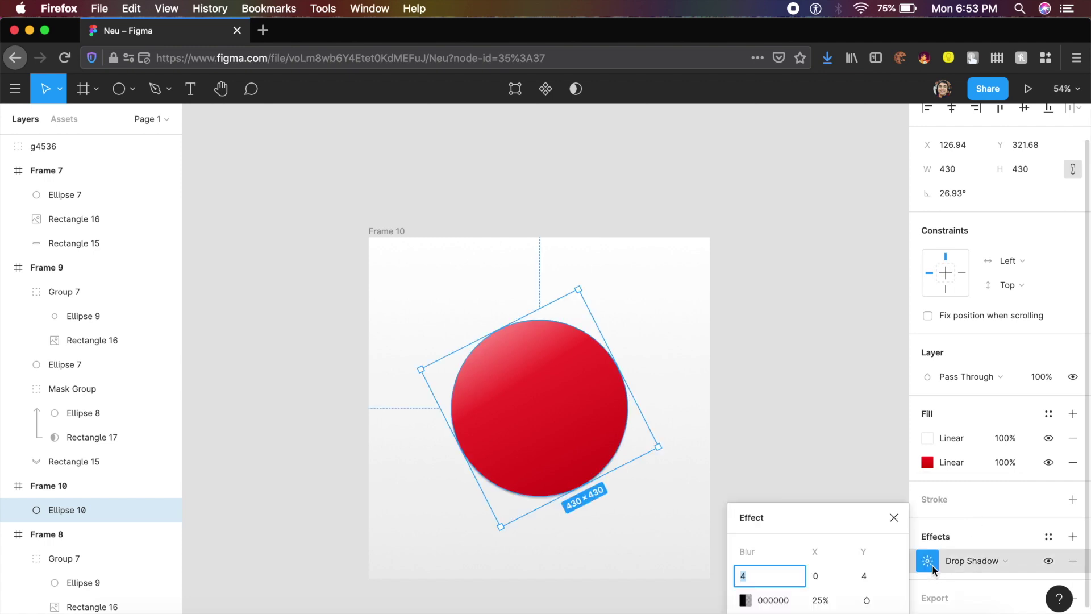
pyautogui.click(885, 577)
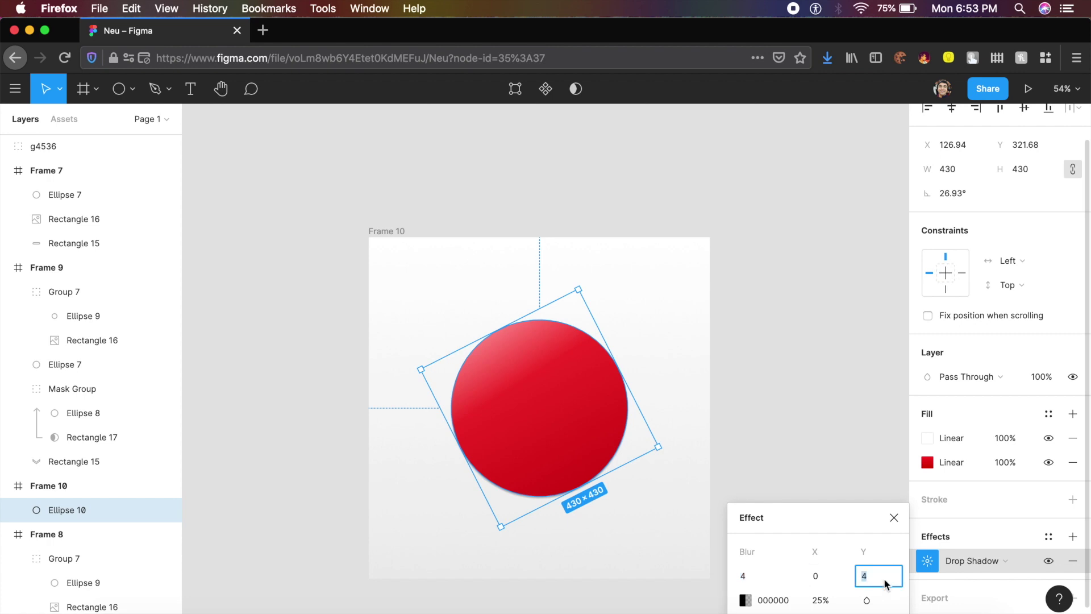
pyautogui.write('12')
pyautogui.press('Return')
pyautogui.click(830, 578)
pyautogui.write('12')
pyautogui.click(770, 574)
pyautogui.write('24')
pyautogui.press('Return')
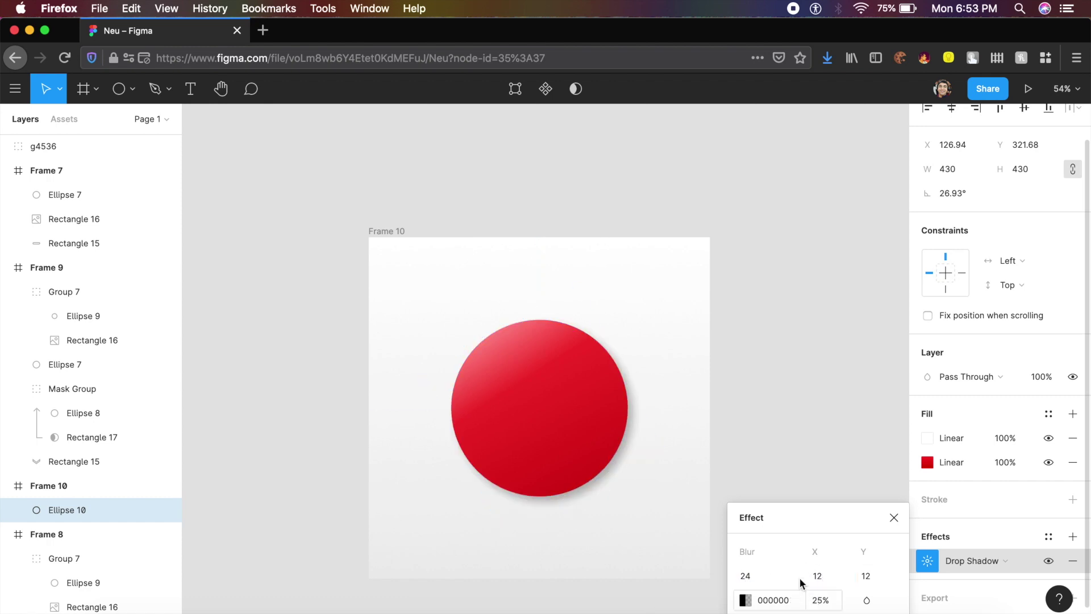
pyautogui.click(682, 419)
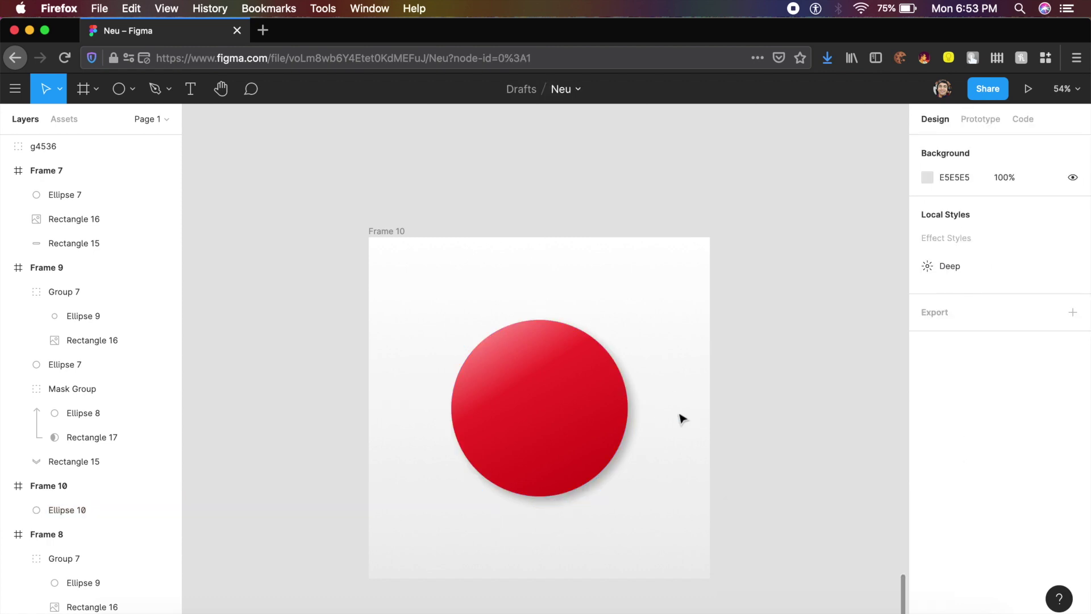
# - Add a second drop shadow effect to the red circle
pyautogui.click(565, 422)
pyautogui.scroll(-2, 967, 553)
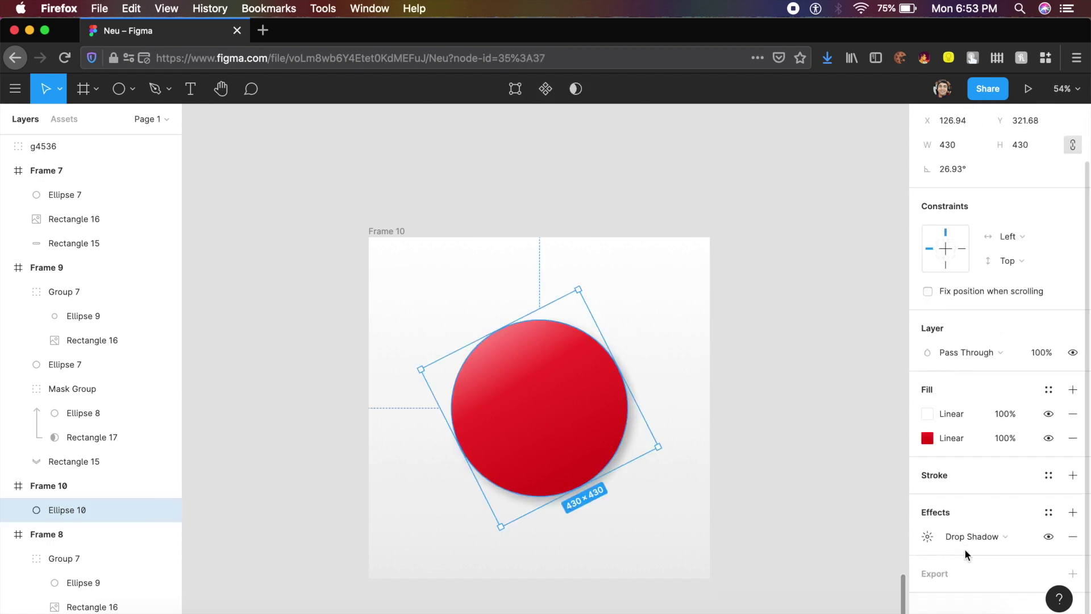
pyautogui.click(1073, 514)
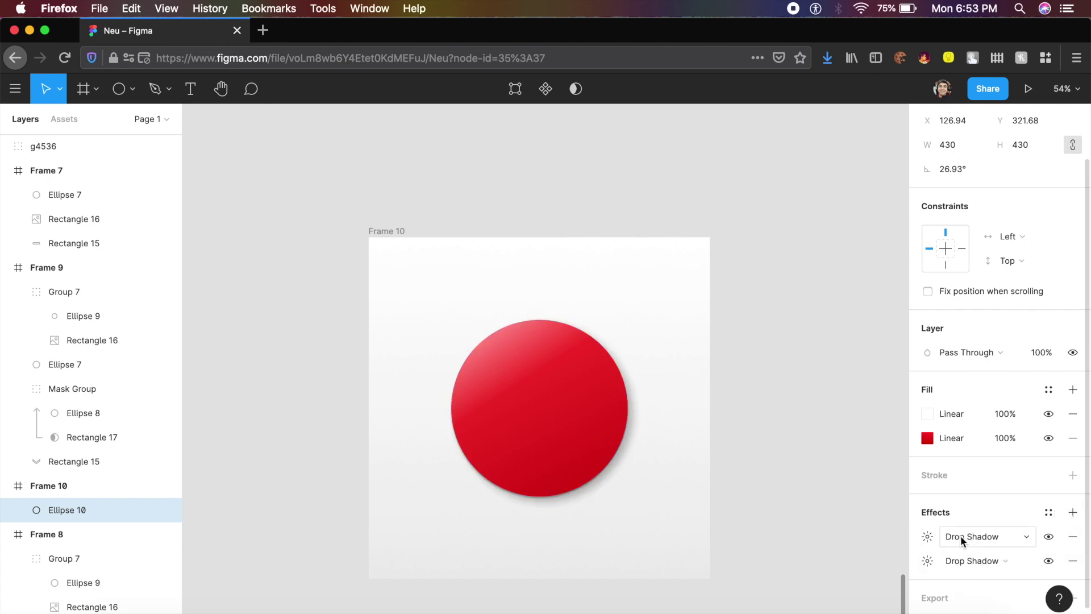
# - Set the second shadow's offset to -12/-12 with a blur of 8
pyautogui.click(929, 537)
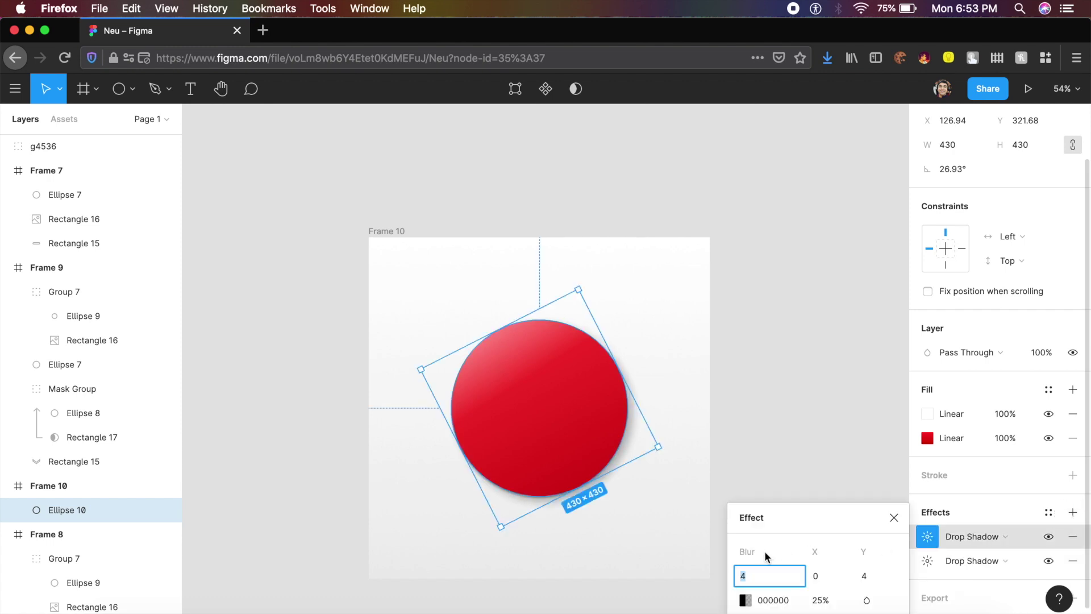
pyautogui.click(841, 583)
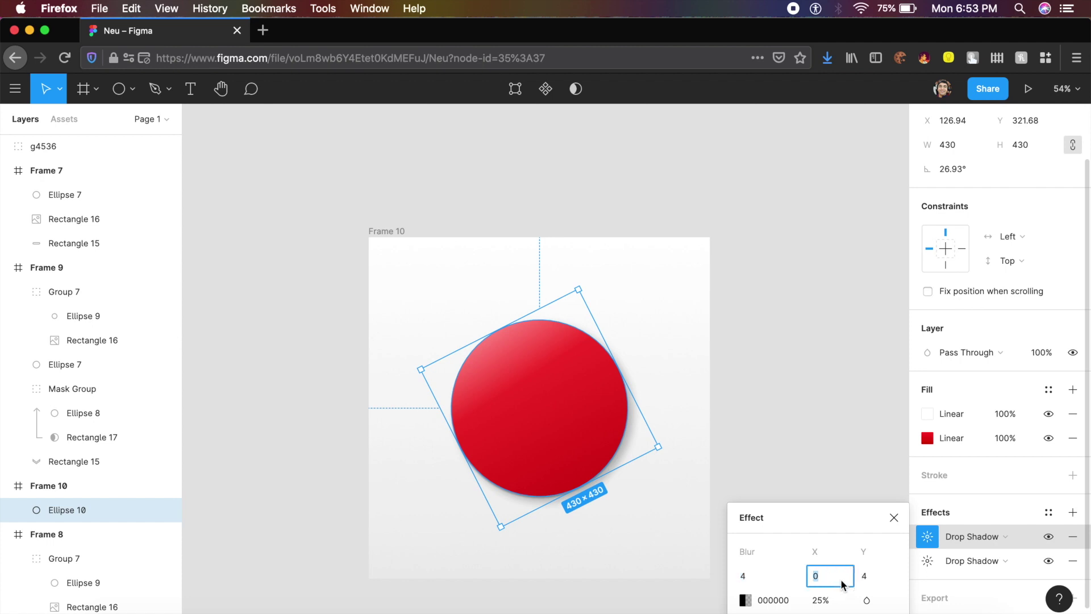
pyautogui.write('-12')
pyautogui.press('Return')
pyautogui.write('-12')
pyautogui.press('Return')
pyautogui.click(786, 581)
pyautogui.write('8')
pyautogui.press('Return')
# - Make that highlight shadow white at 10% opacity
pyautogui.click(744, 601)
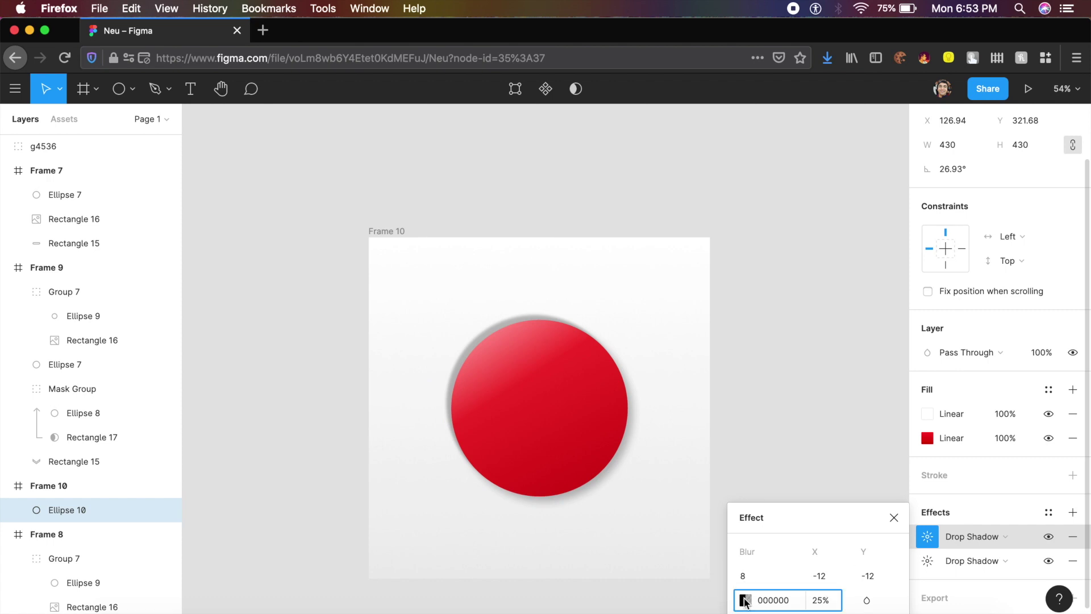
pyautogui.moveTo(614, 309); pyautogui.dragTo(498, 206)
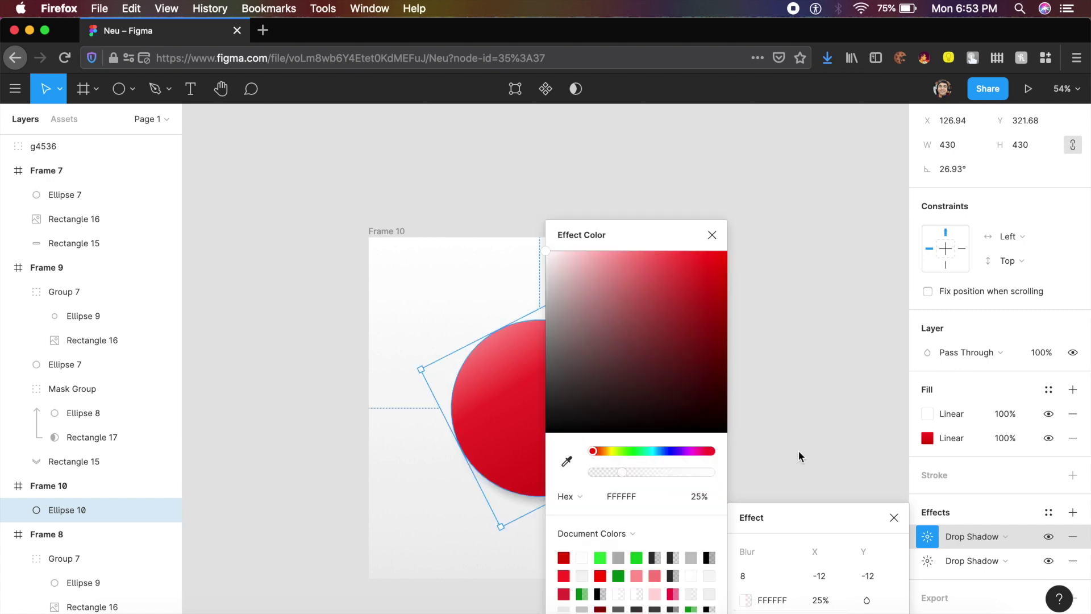
pyautogui.click(823, 603)
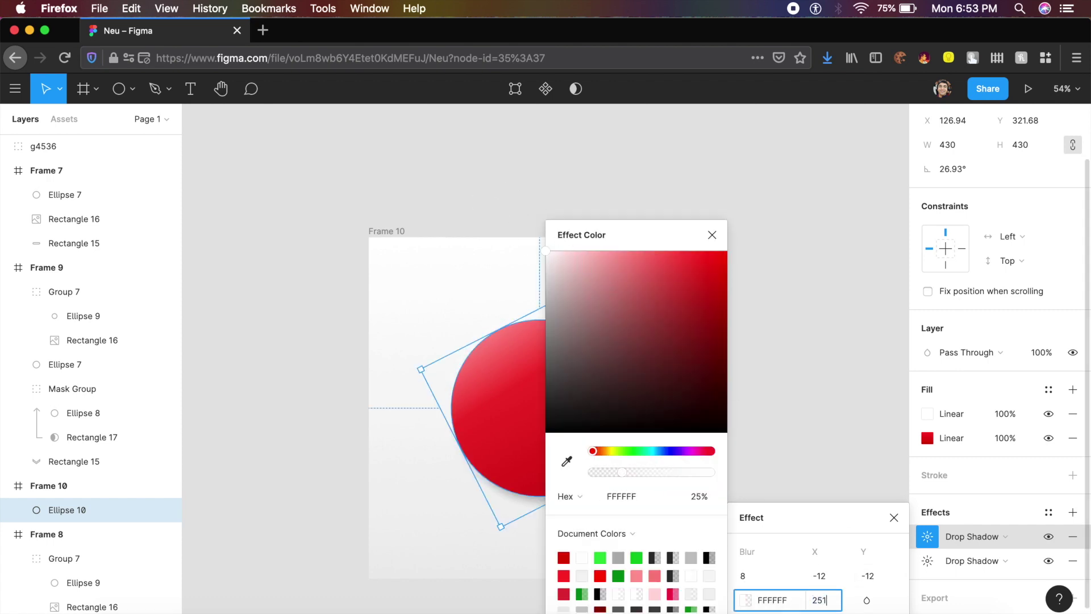
pyautogui.write('10')
pyautogui.press('Return')
pyautogui.click(824, 421)
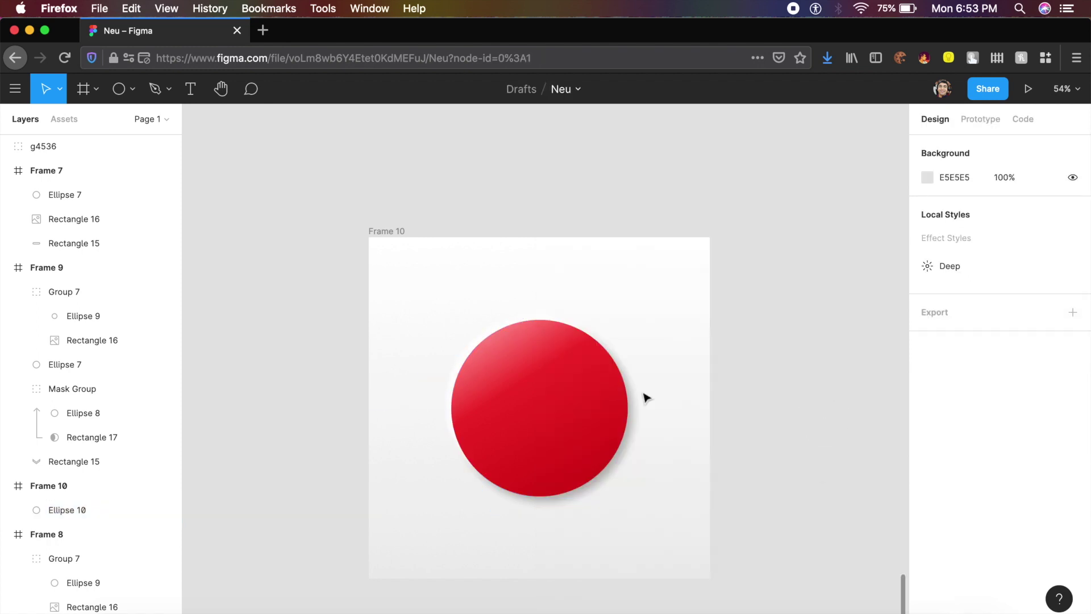
# - Remove the inner shadow effect from the power icon
pyautogui.scroll(1, 618, 392)
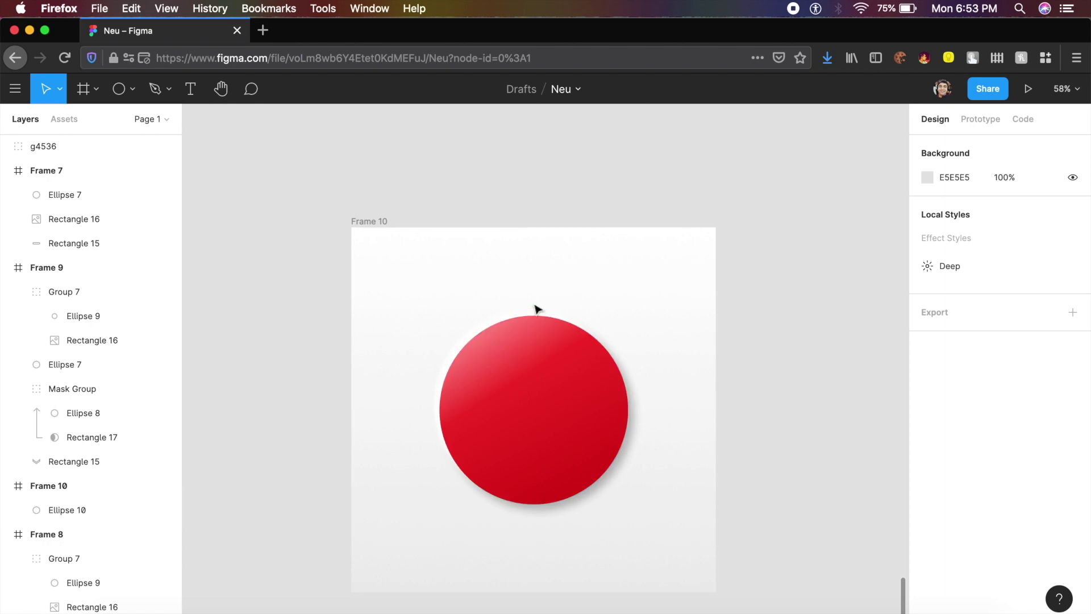
pyautogui.scroll(5, 503, 295)
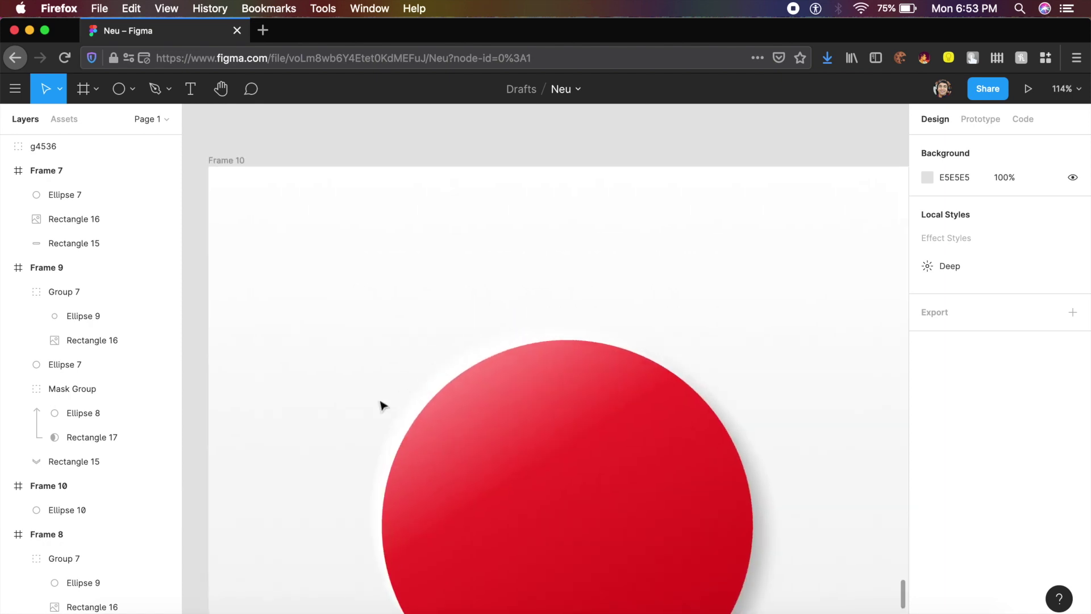
pyautogui.scroll(-5, 580, 365)
pyautogui.scroll(-2, 582, 366)
pyautogui.hscroll(2, 582, 366)
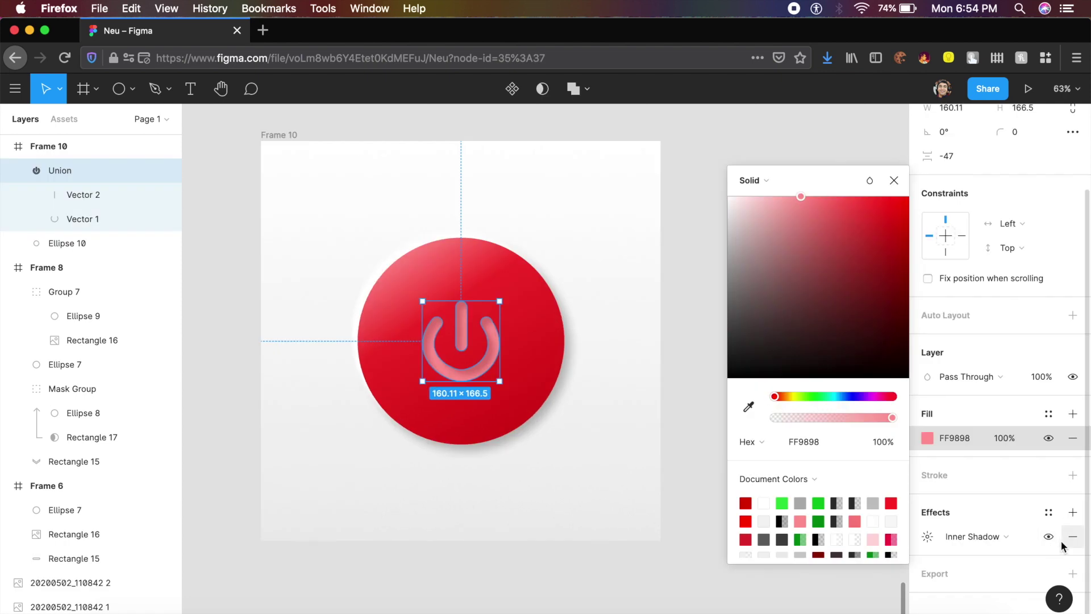
pyautogui.click(1072, 537)
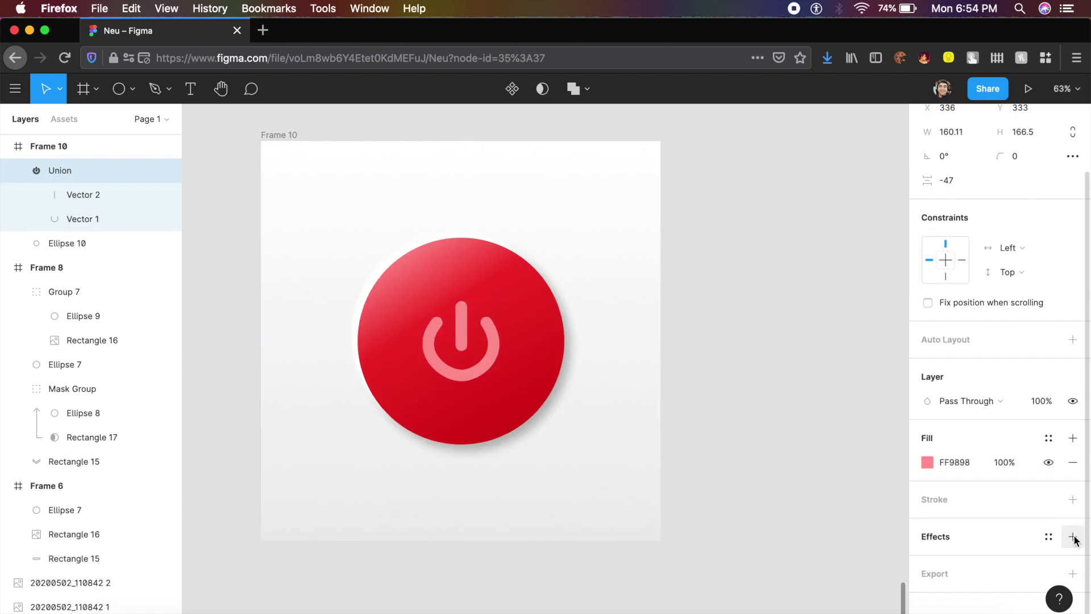
# - Change the power icon's fill to a stronger red, FF5151
pyautogui.click(694, 458)
pyautogui.click(499, 351)
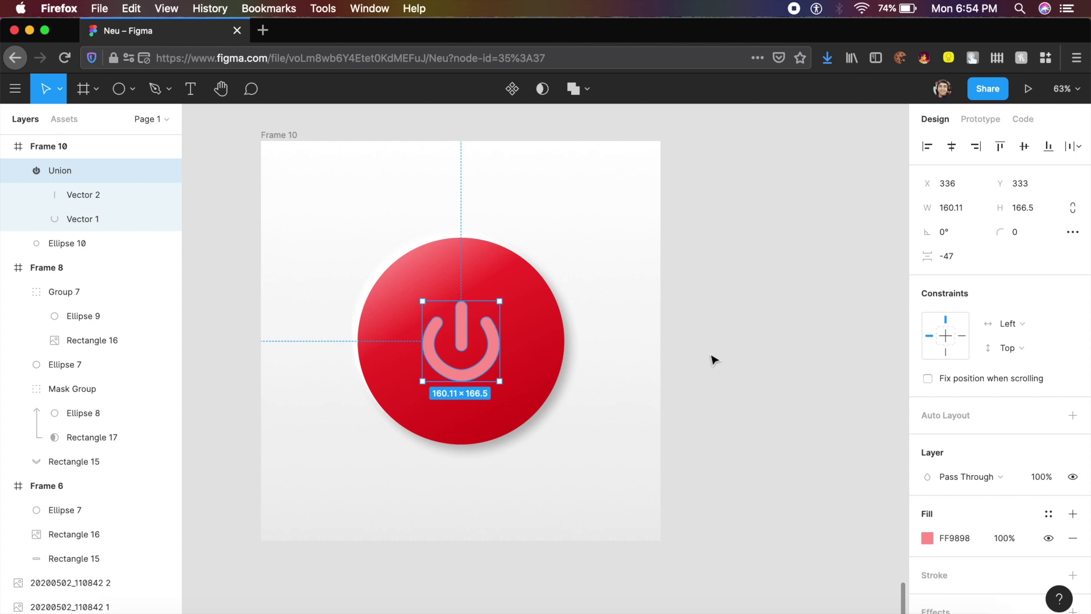
pyautogui.click(927, 537)
pyautogui.moveTo(871, 270); pyautogui.dragTo(853, 244)
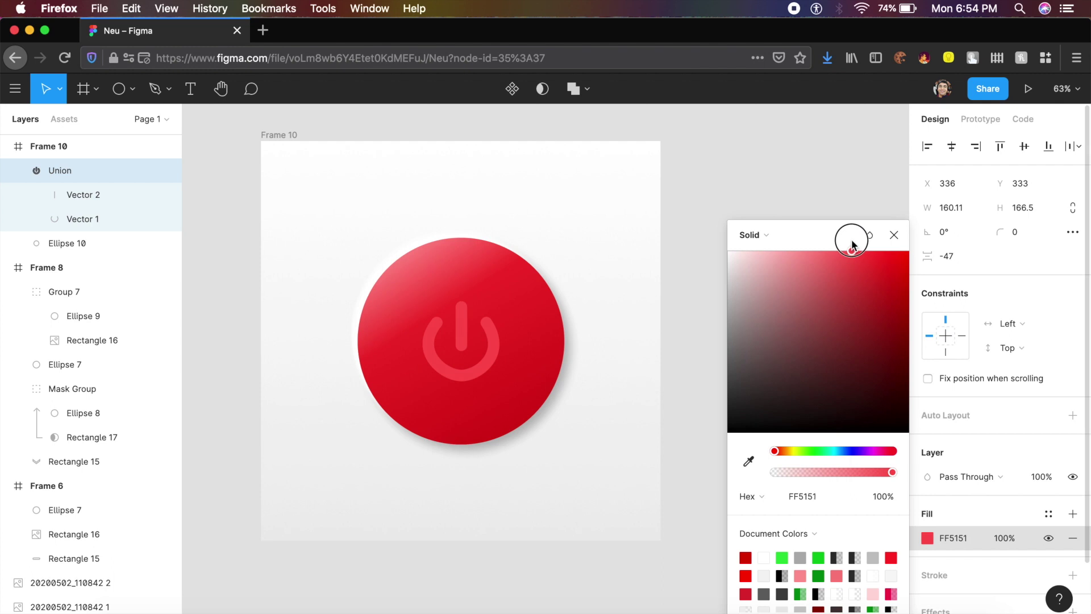
pyautogui.click(638, 320)
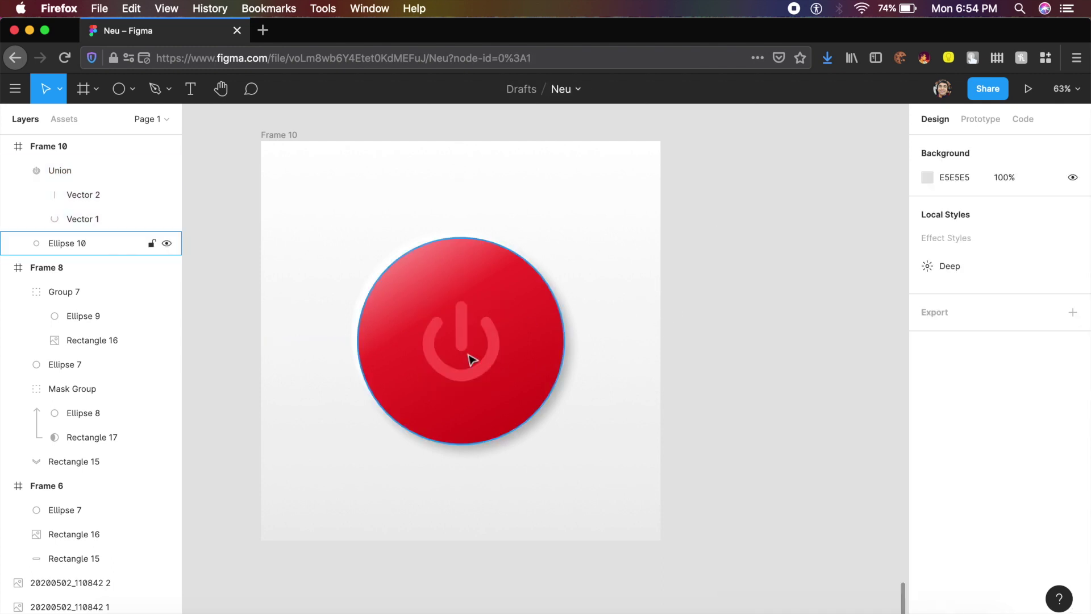
# - Add a drop shadow effect to the power icon
pyautogui.click(480, 365)
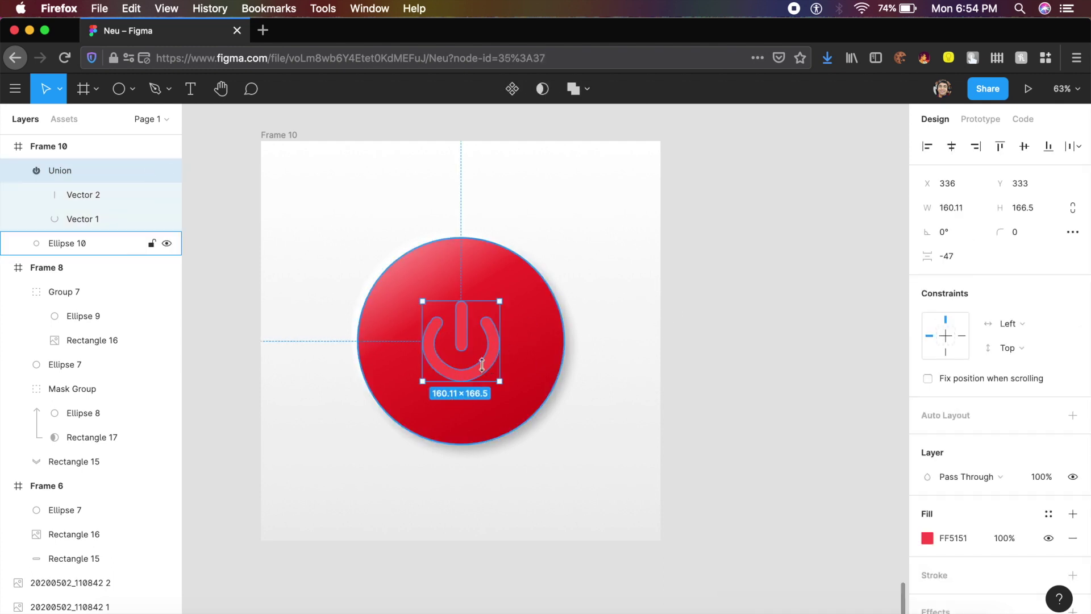
pyautogui.scroll(-2, 993, 521)
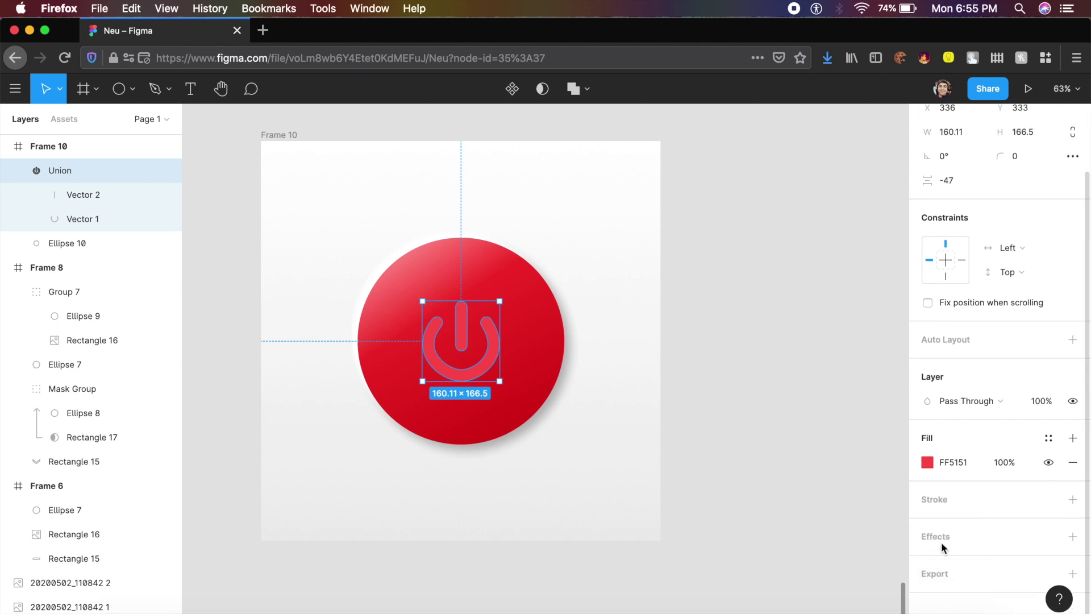
pyautogui.click(1073, 537)
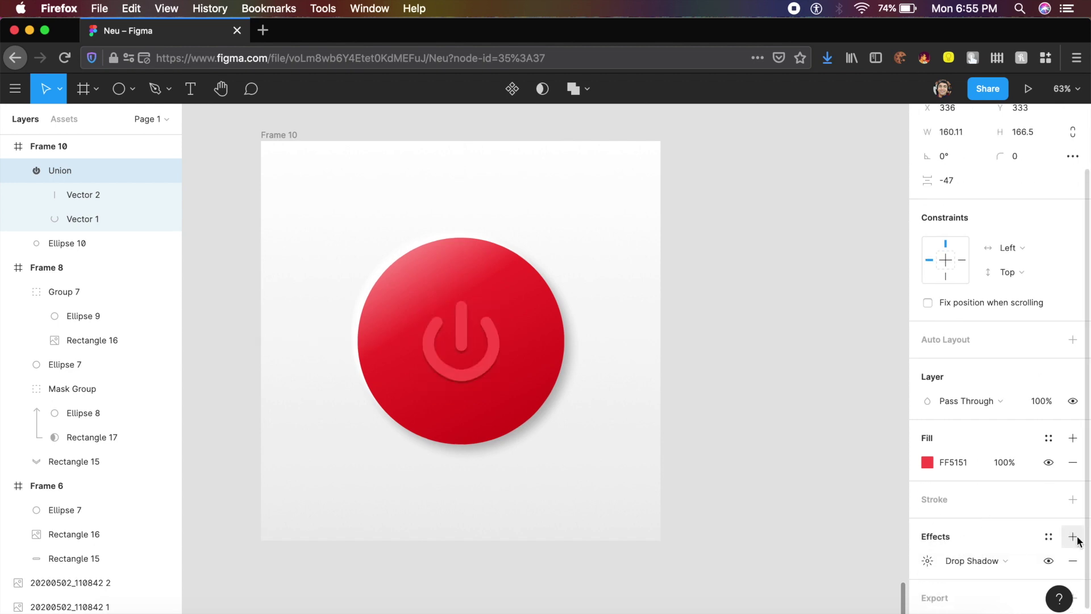
# - Turn the icon's effect into an inner shadow with X and Y offsets of 8
pyautogui.click(978, 561)
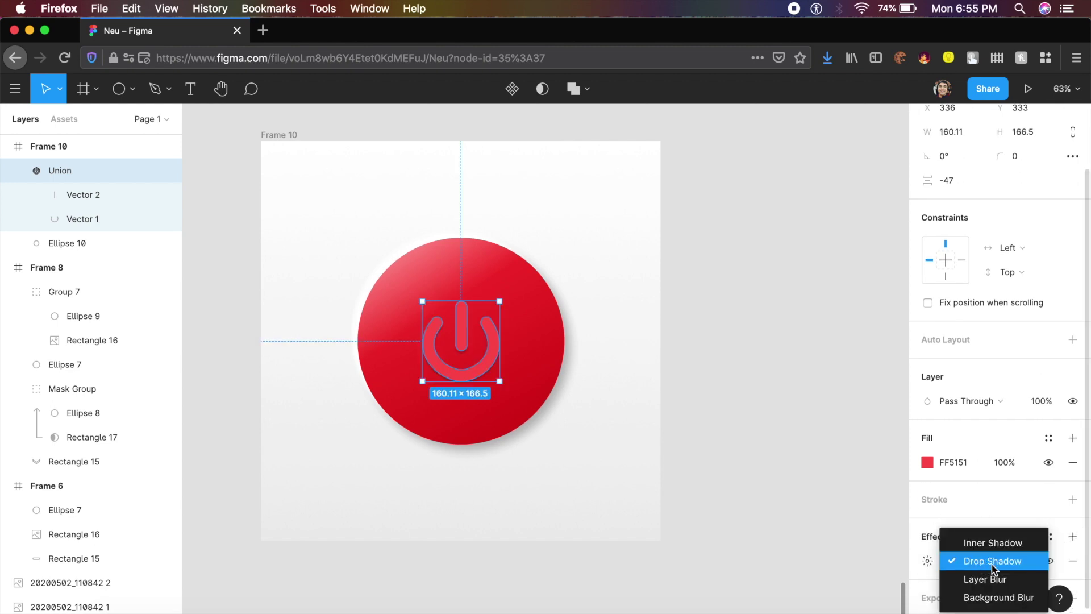
pyautogui.click(988, 544)
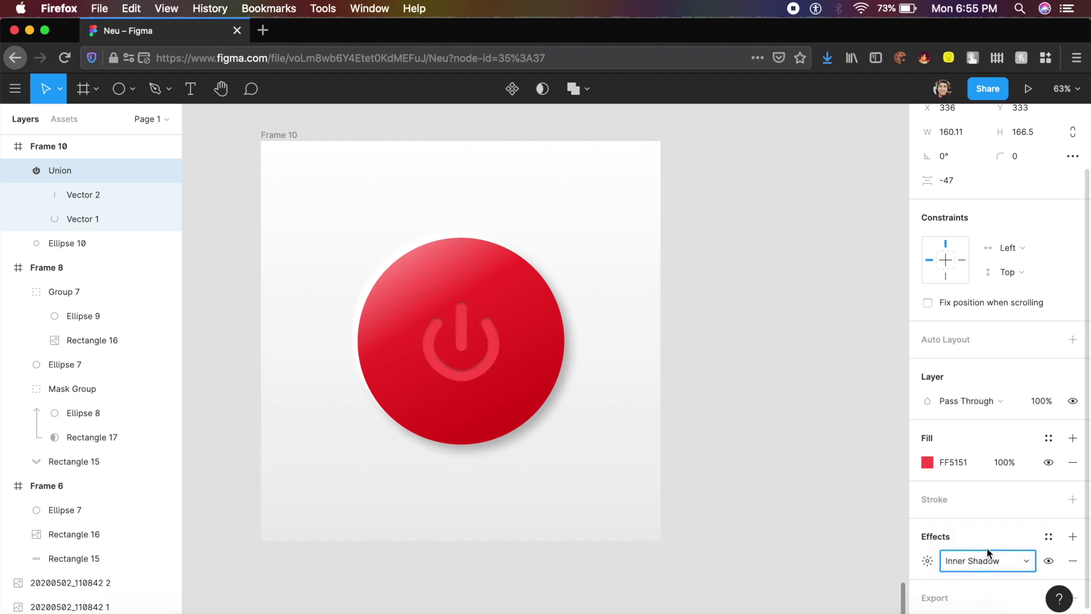
pyautogui.click(928, 561)
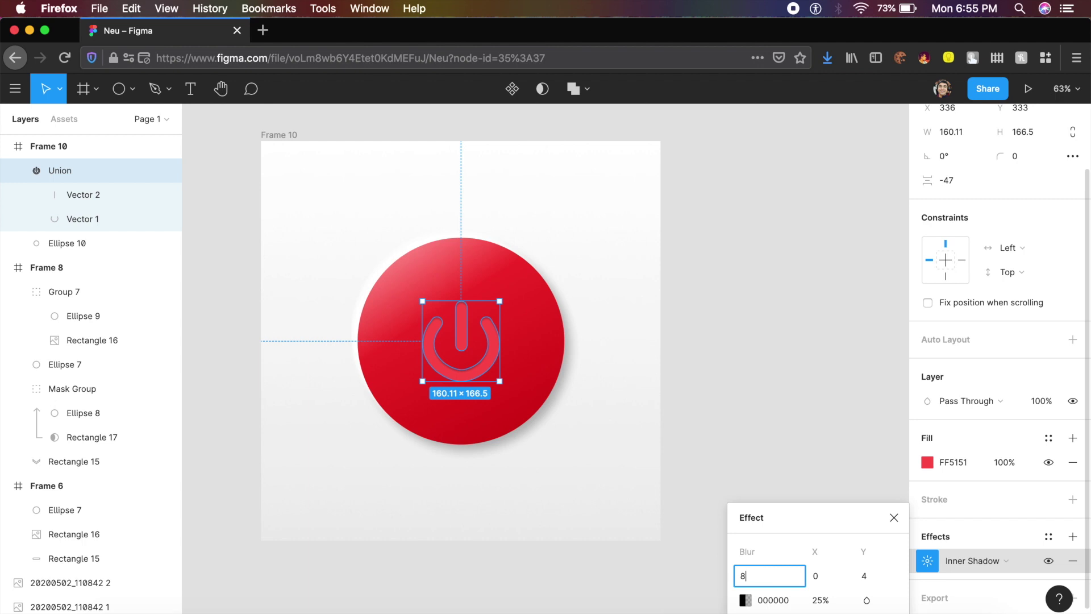
pyautogui.write('8')
pyautogui.click(865, 575)
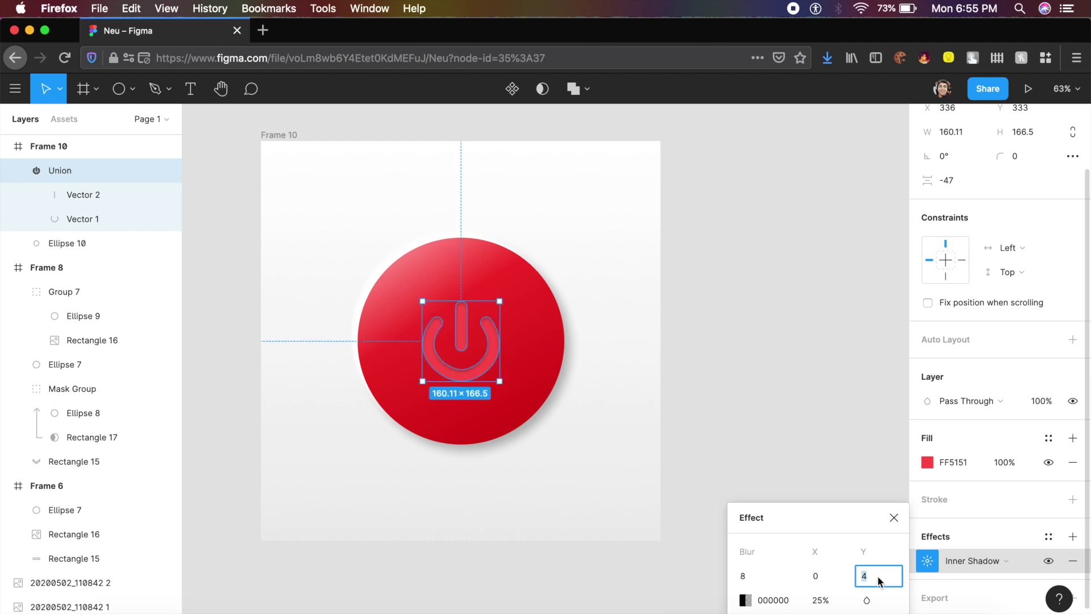
pyautogui.write('8')
pyautogui.click(830, 576)
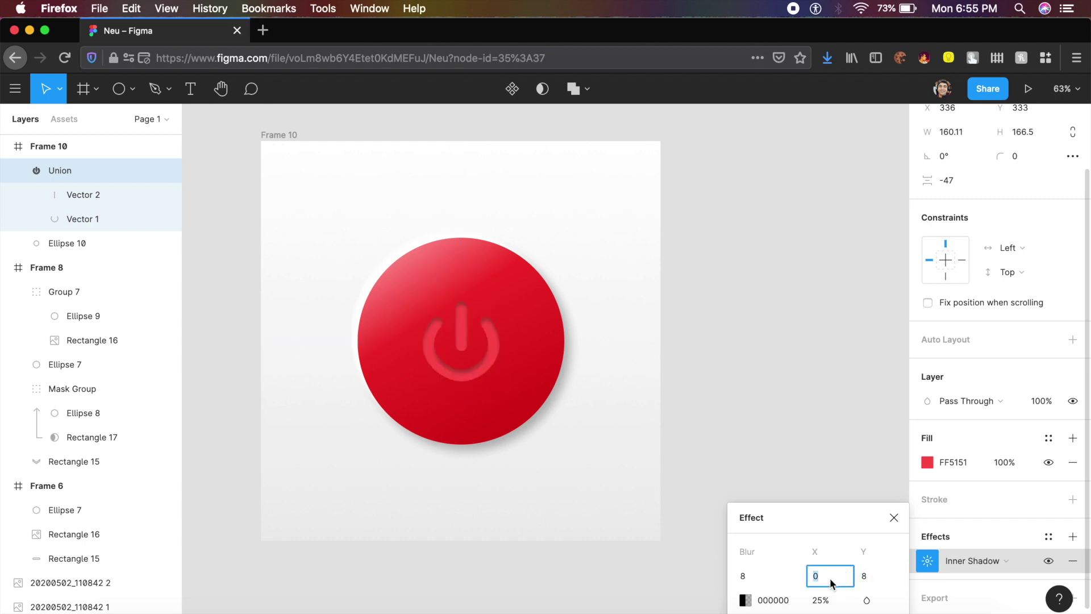
pyautogui.write('8')
pyautogui.press('Return')
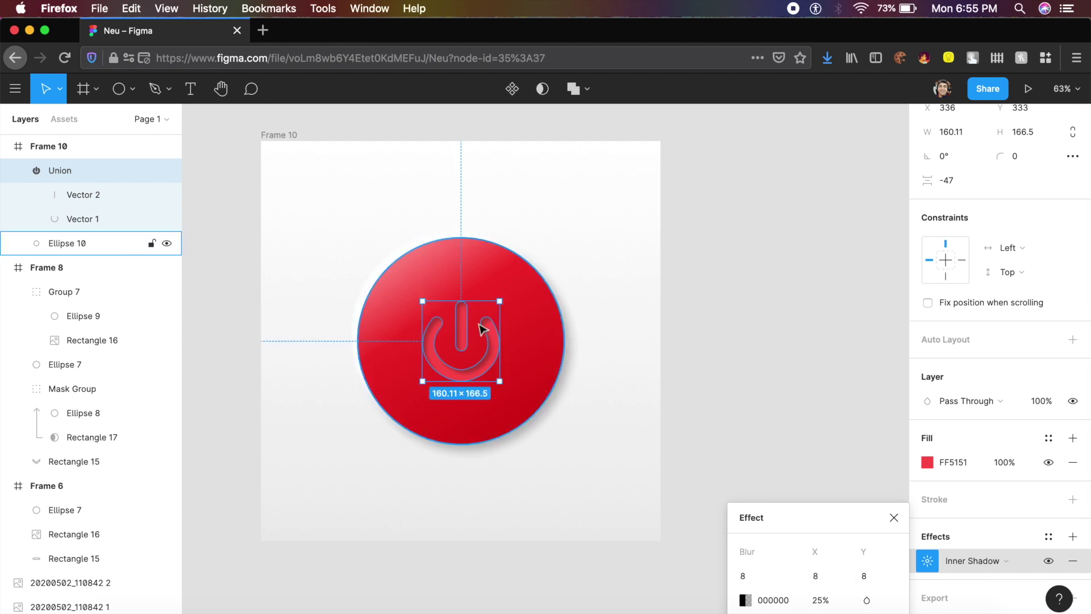
# - Set the inner shadow's blur to 12 and opacity to 15%
pyautogui.click(750, 585)
pyautogui.press('Return')
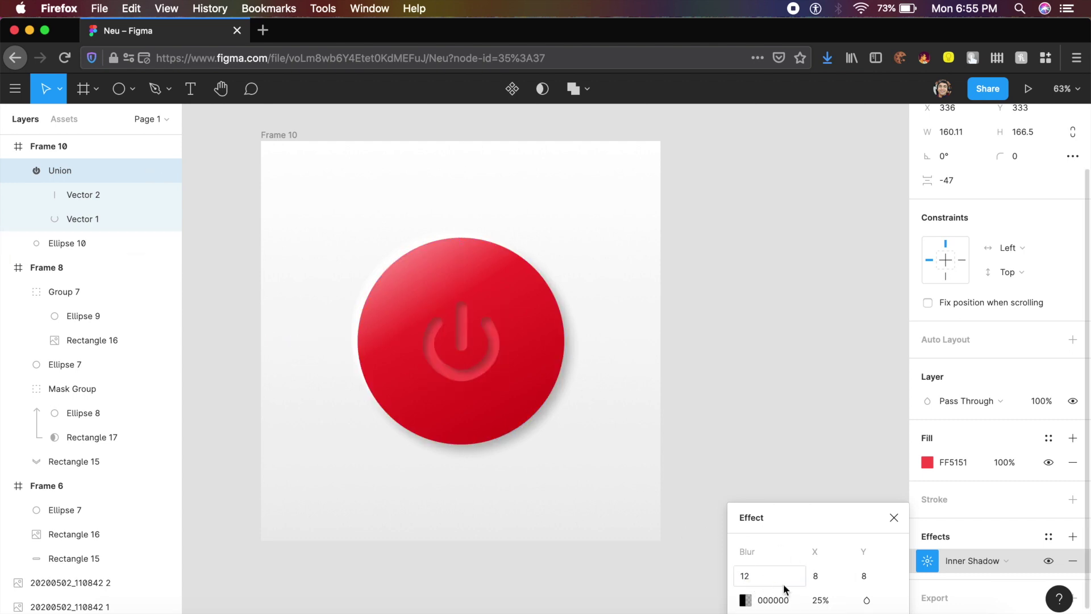
pyautogui.click(822, 600)
pyautogui.write('1')
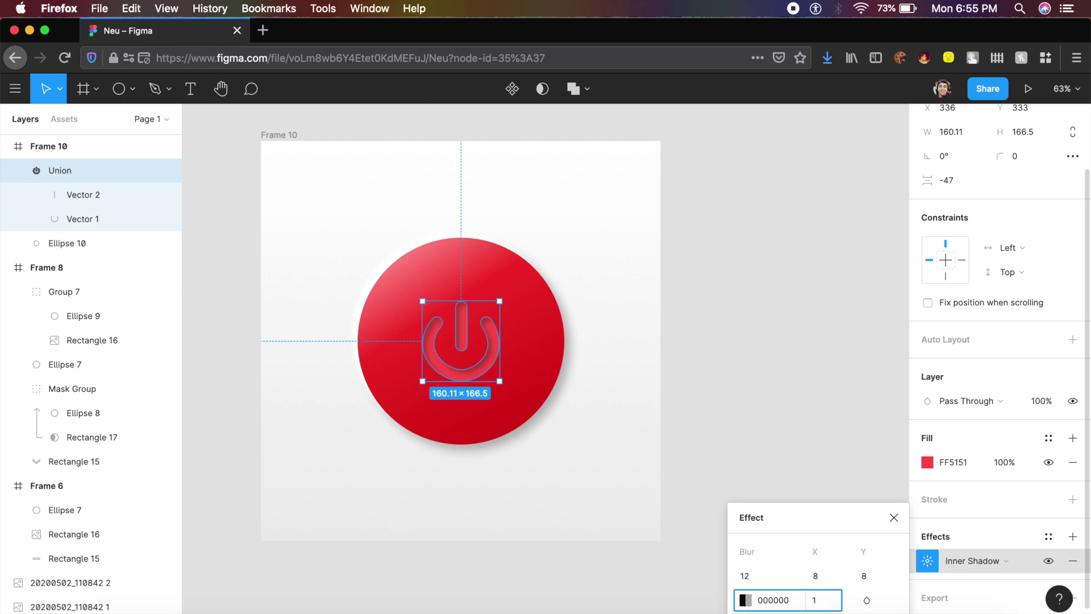
pyautogui.write('5')
pyautogui.press('Return')
pyautogui.click(580, 433)
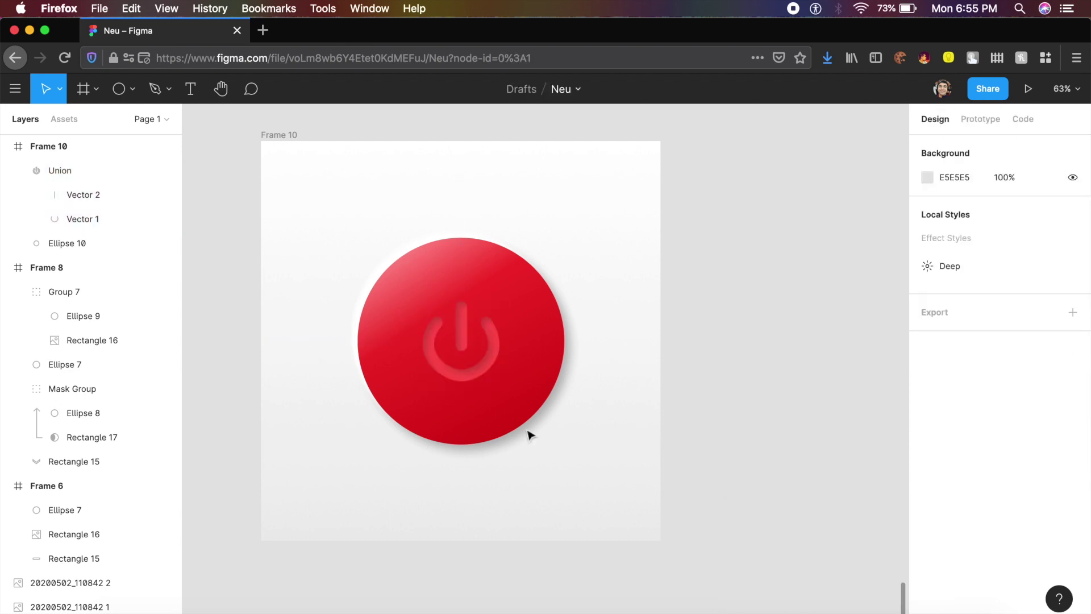
# - Deepen the power icon's fill slightly to FF3737
pyautogui.click(488, 349)
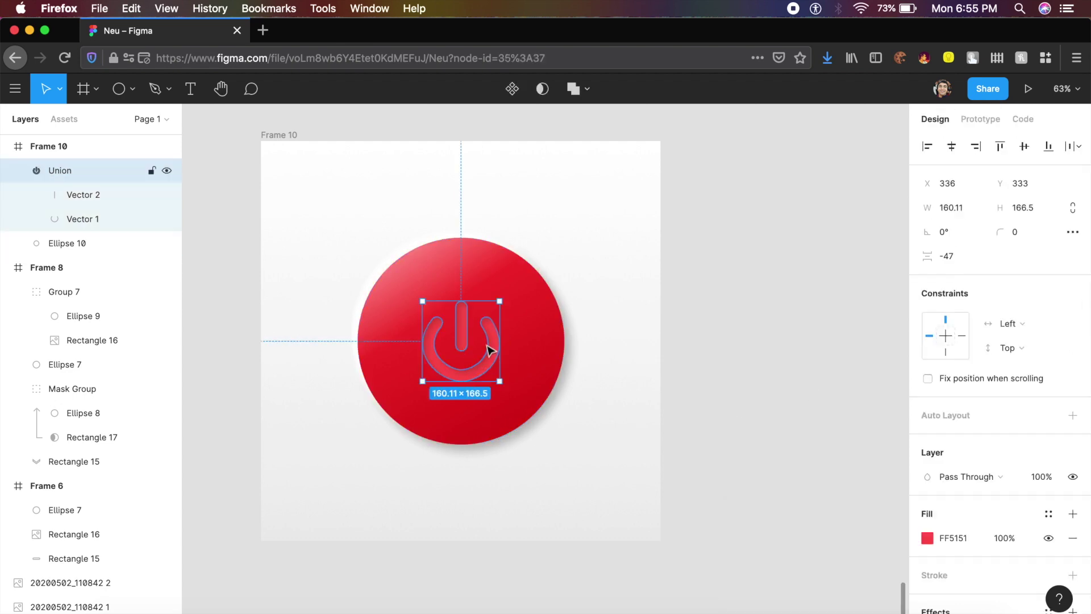
pyautogui.click(927, 538)
pyautogui.moveTo(870, 259)
pyautogui.mouseDown()
pyautogui.moveTo(870, 239)
pyautogui.moveTo(872, 252)
pyautogui.mouseUp()
pyautogui.click(611, 170)
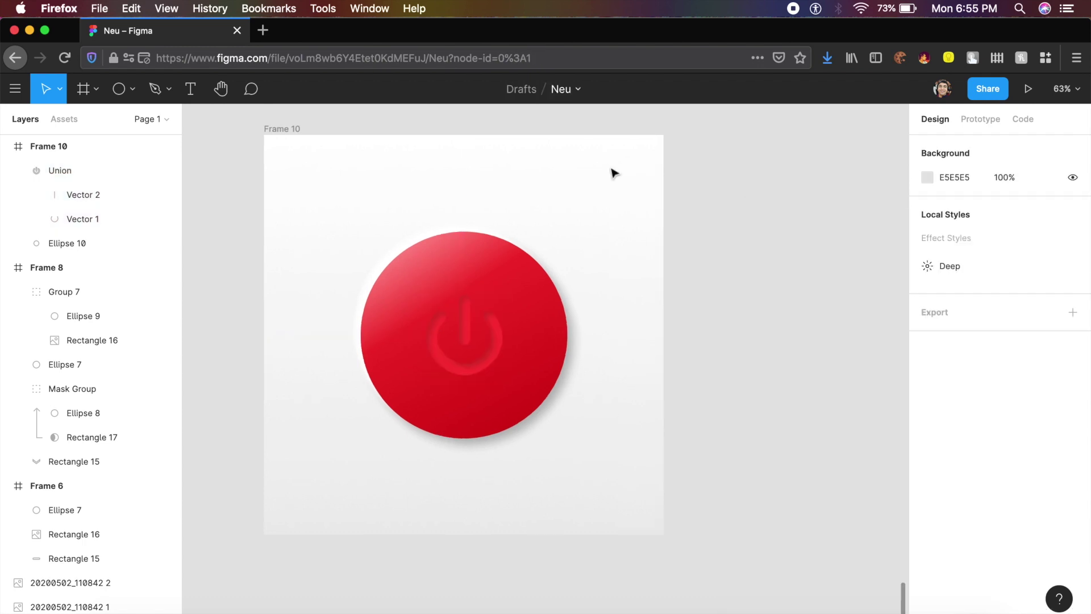
pyautogui.scroll(-3, 612, 171)
pyautogui.scroll(3, 613, 172)
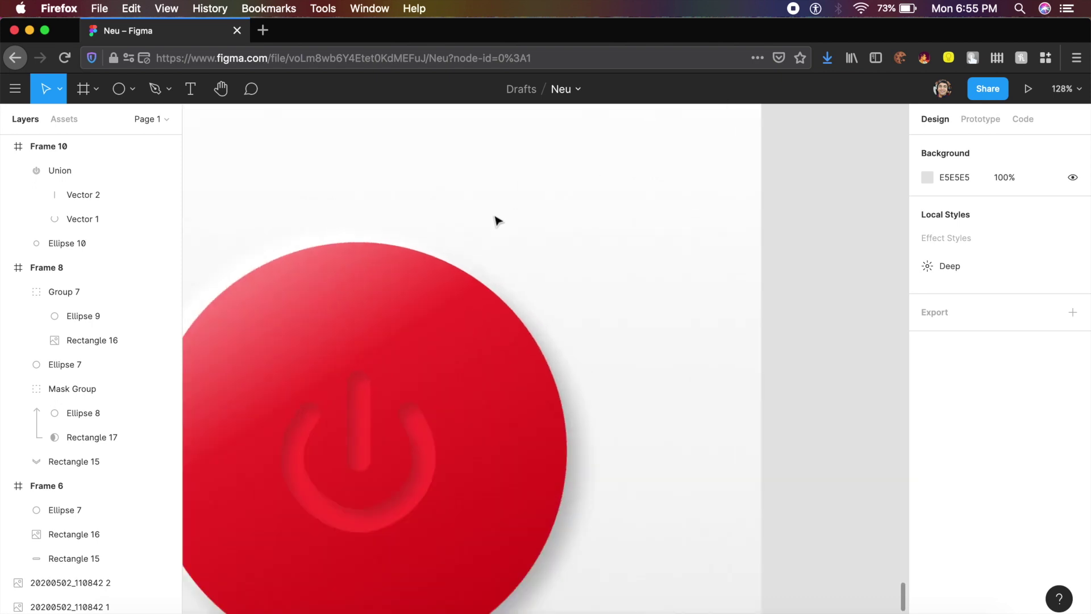
pyautogui.scroll(-5, 497, 220)
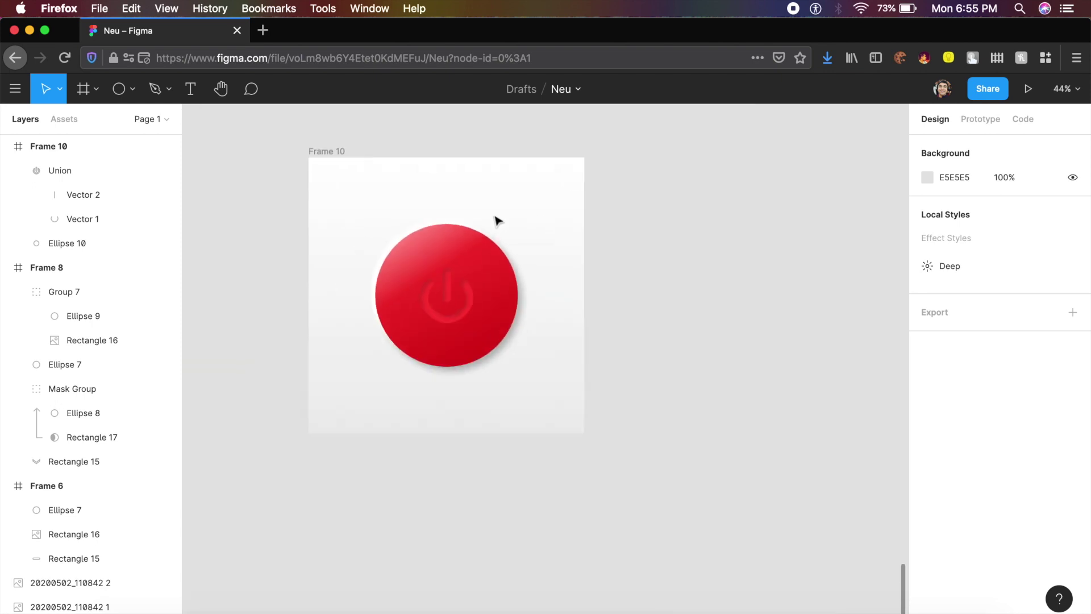
# - Set Frame 11's power icon to 45% layer opacity
pyautogui.click(341, 154)
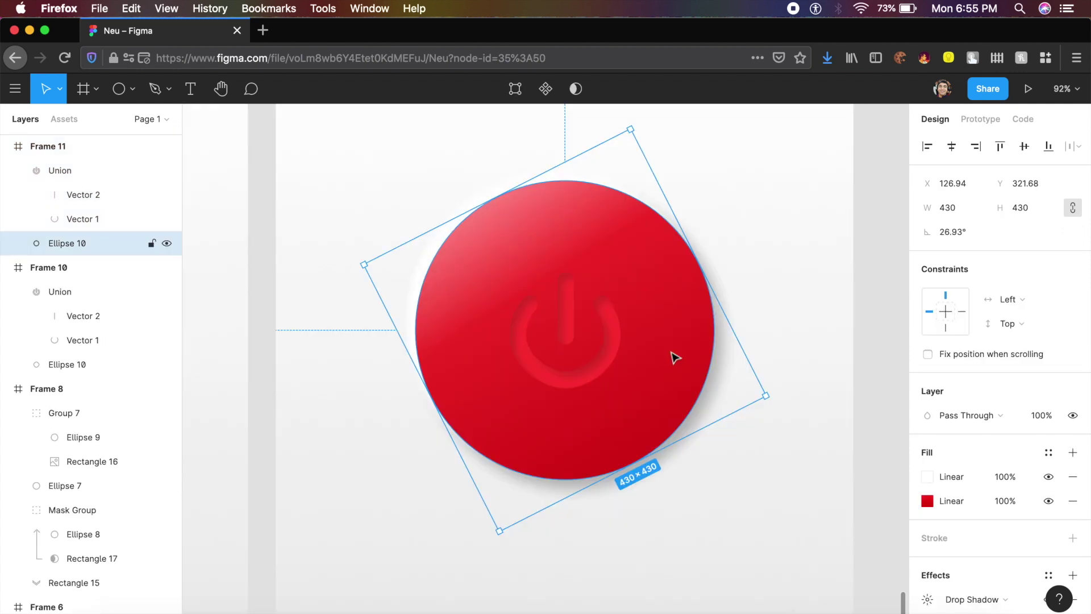
pyautogui.click(602, 364)
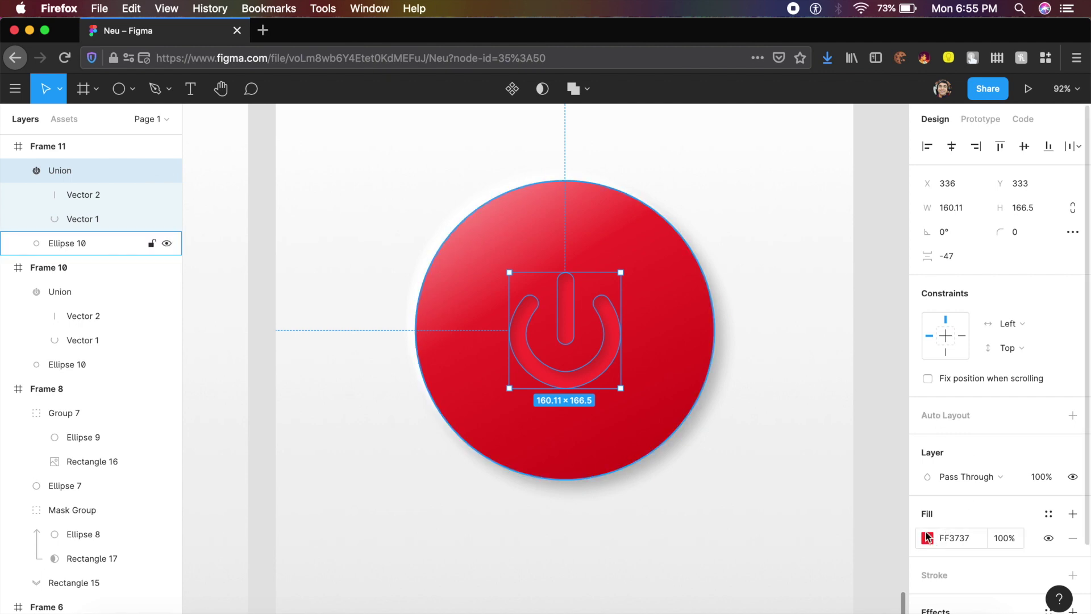
pyautogui.click(1047, 477)
pyautogui.write('45')
pyautogui.press('Return')
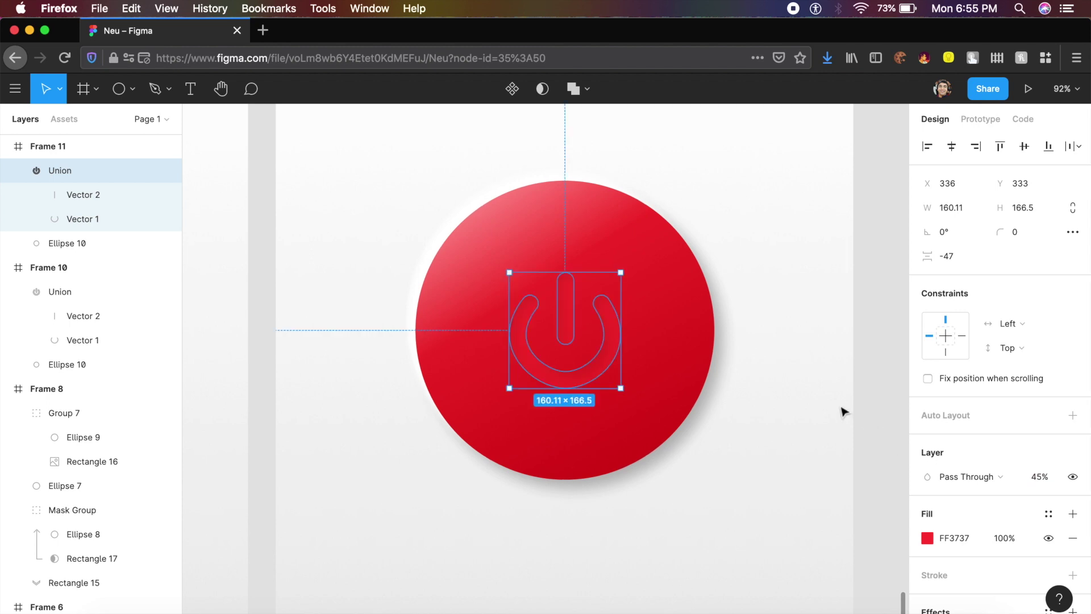
# - Add an inner shadow to the icon with offset 2/2 and blur 2
pyautogui.scroll(-3, 1022, 556)
pyautogui.click(1073, 512)
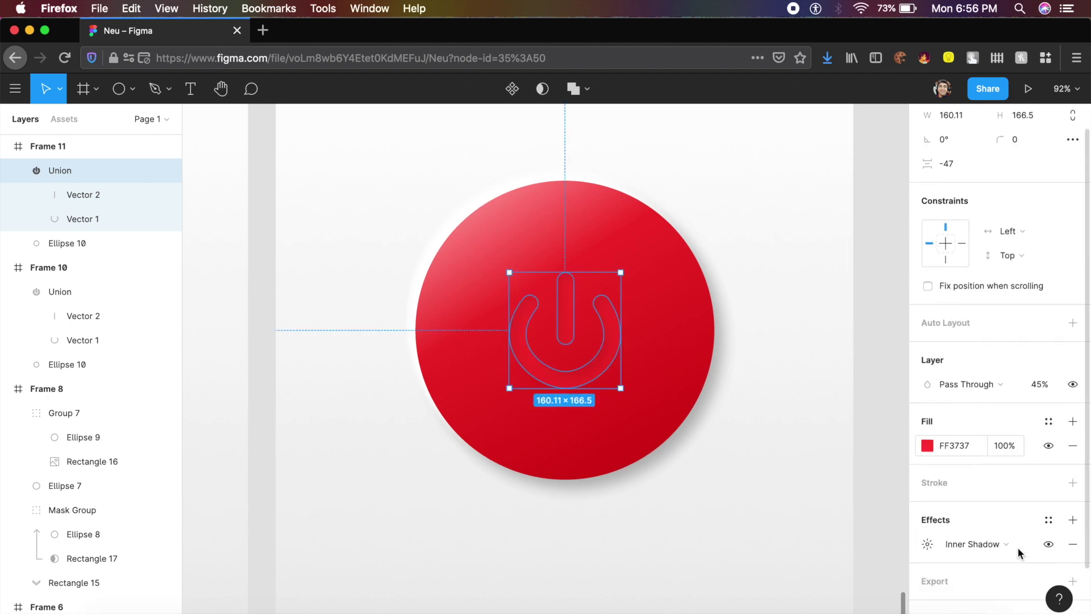
pyautogui.click(929, 535)
pyautogui.click(828, 575)
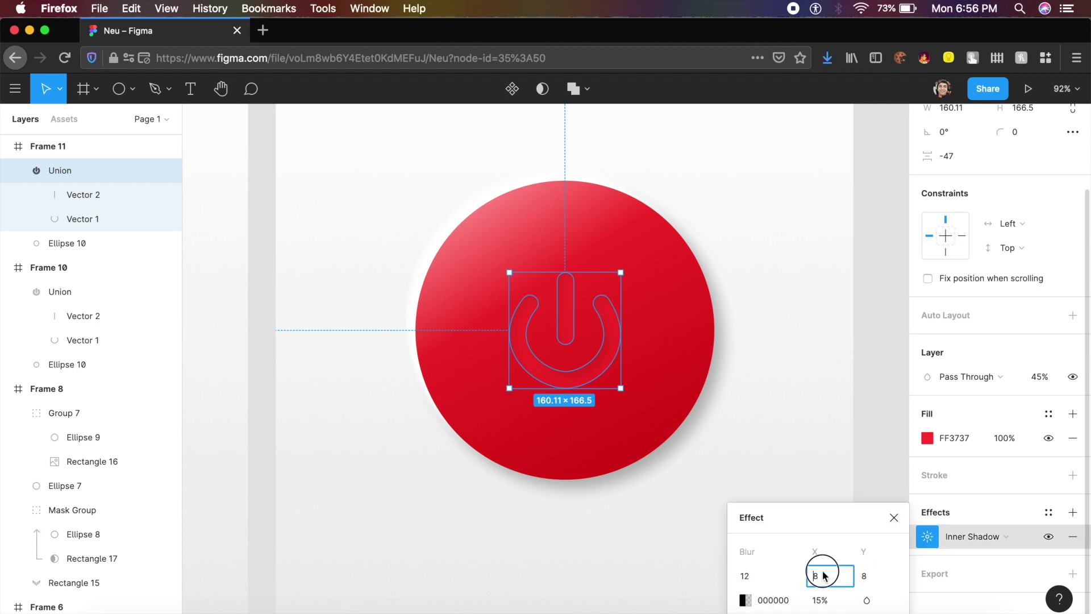
pyautogui.write('2')
pyautogui.click(872, 585)
pyautogui.click(760, 577)
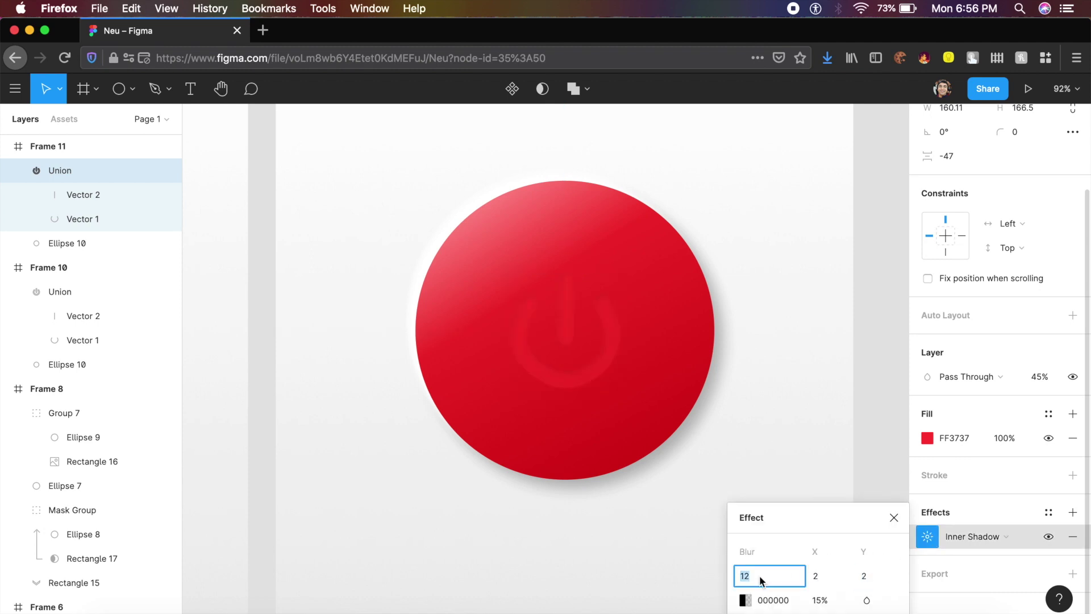
pyautogui.write('2')
pyautogui.press('Return')
# - Select Ellipse 10, the circle in Frame 11
pyautogui.click(750, 394)
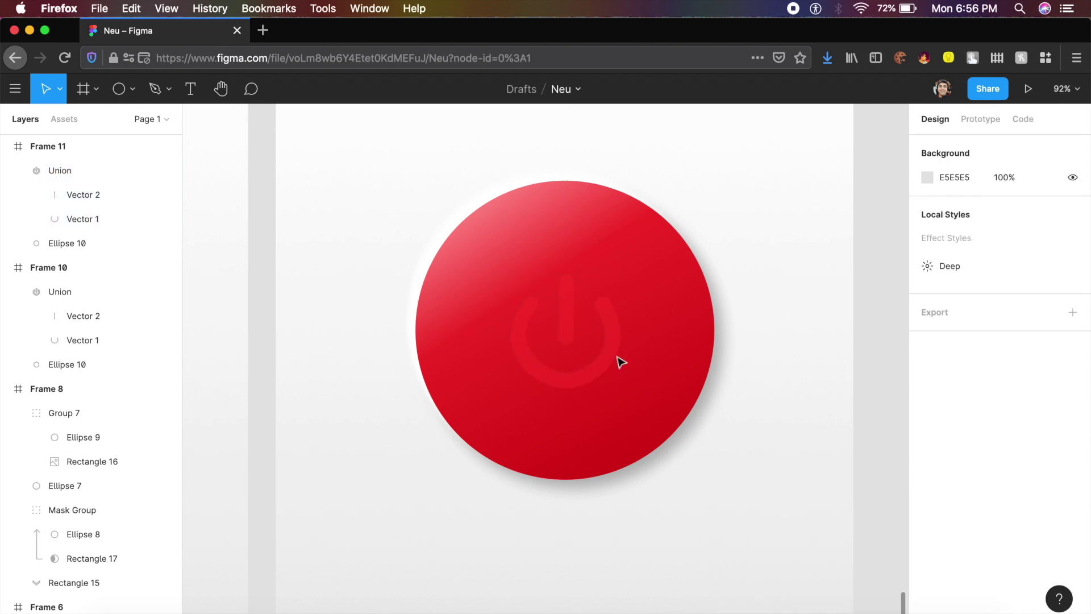
pyautogui.click(577, 329)
pyautogui.click(653, 317)
pyautogui.scroll(-2, 961, 484)
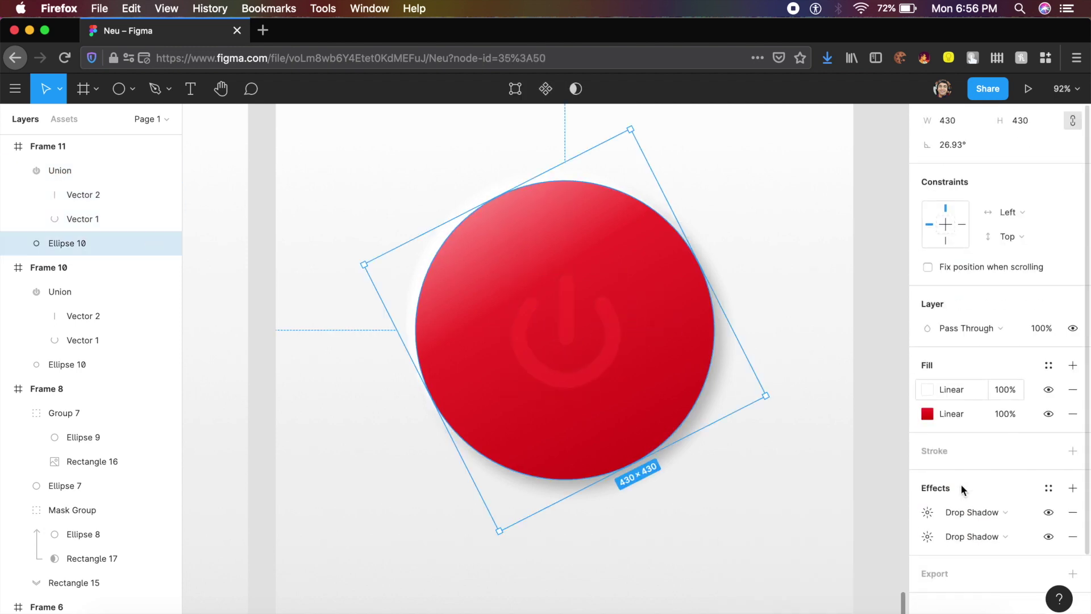
# - Convert both of the circle's drop shadows to inner shadows and hide the first
pyautogui.click(985, 511)
pyautogui.click(997, 495)
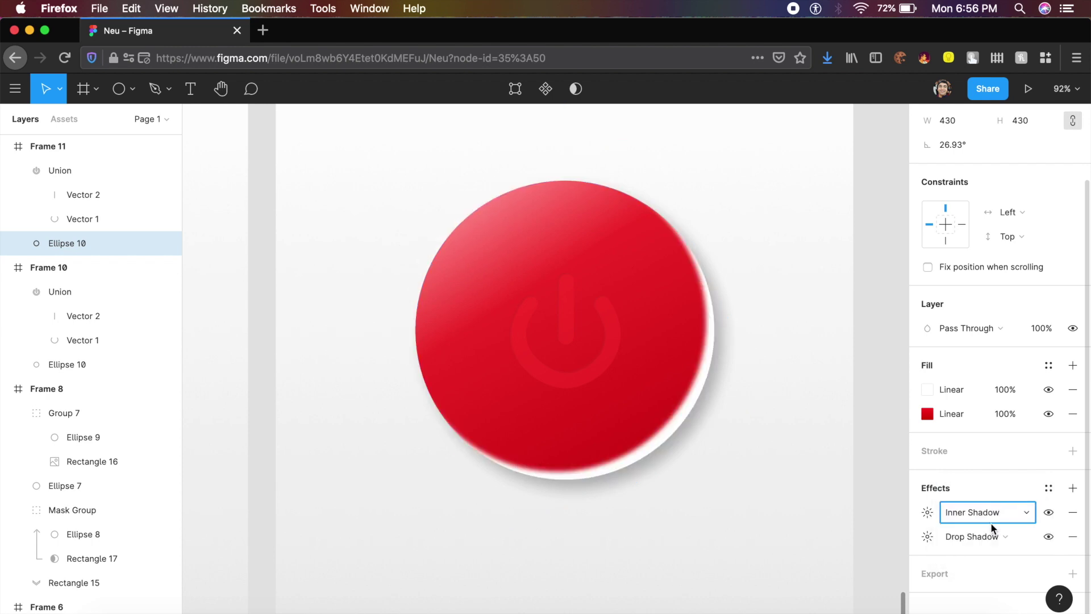
pyautogui.click(991, 537)
pyautogui.click(991, 519)
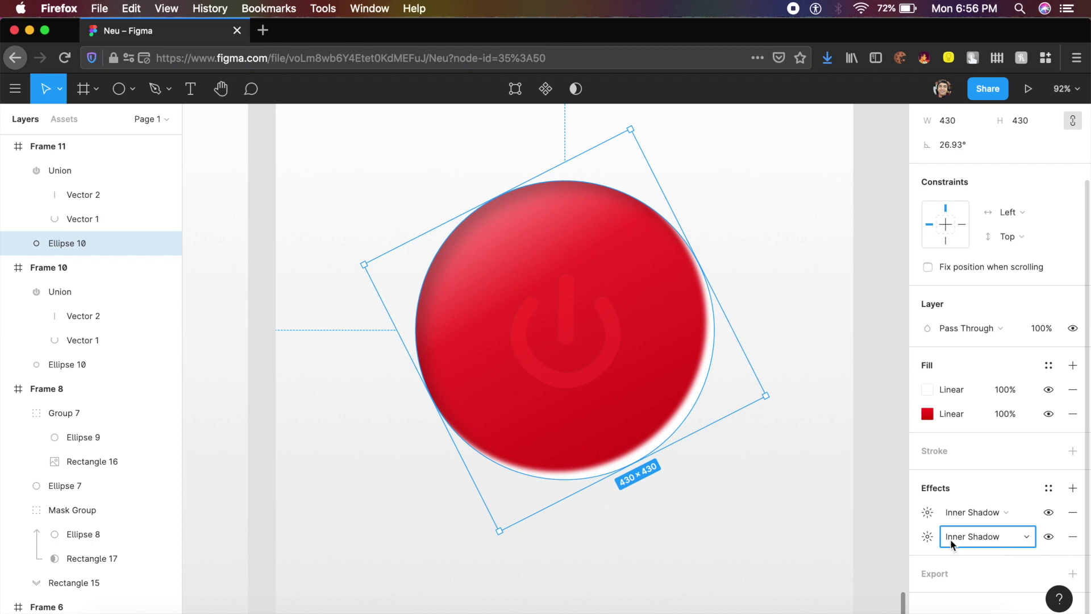
pyautogui.click(929, 537)
pyautogui.click(929, 536)
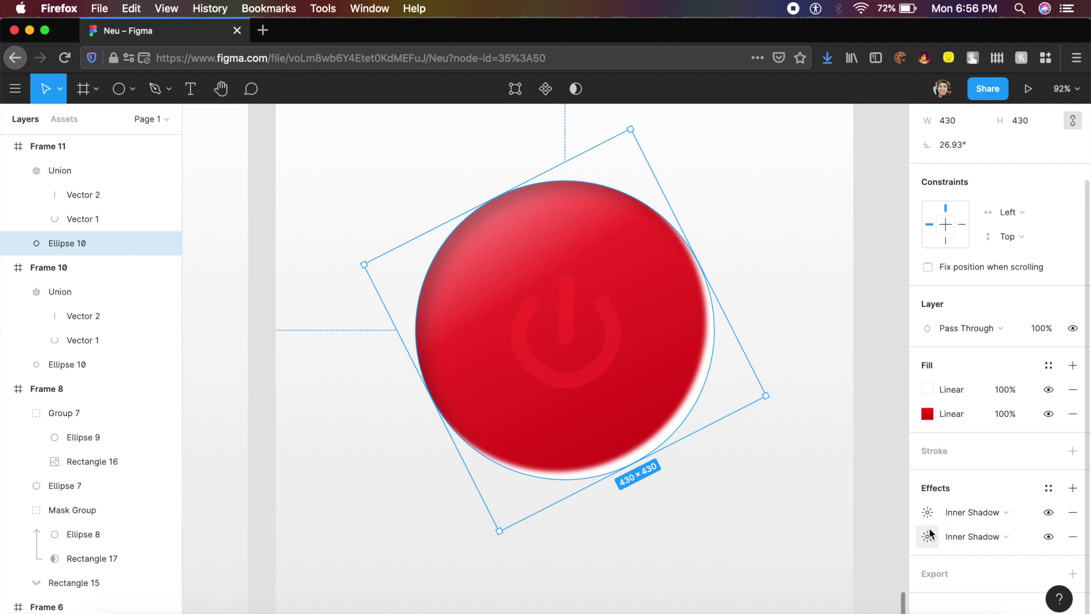
pyautogui.click(1050, 514)
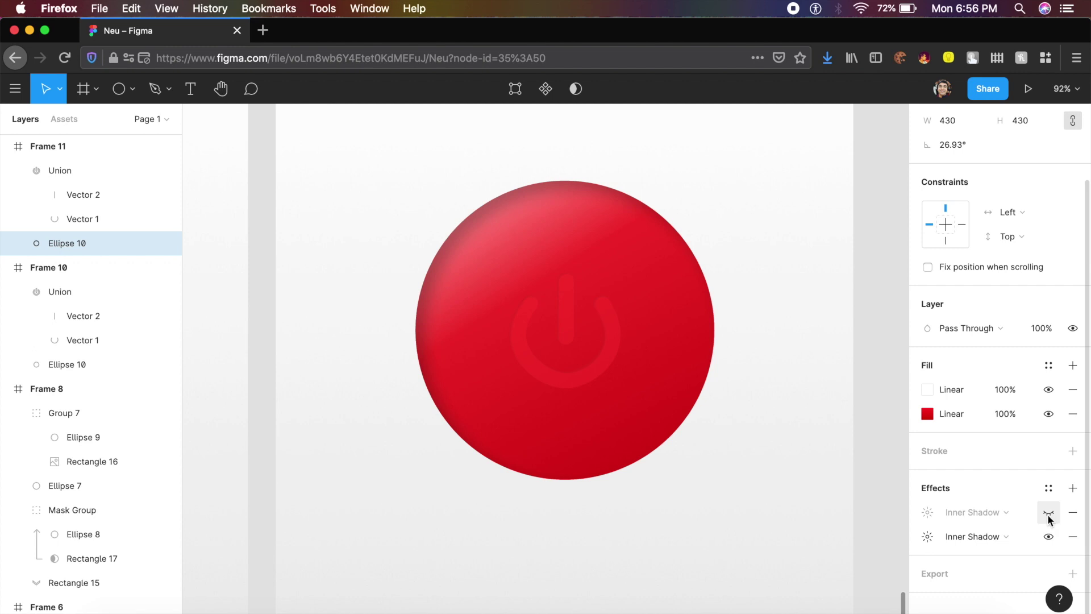
# - Give the second inner shadow blur 80 with X and Y offsets of 24
pyautogui.click(927, 538)
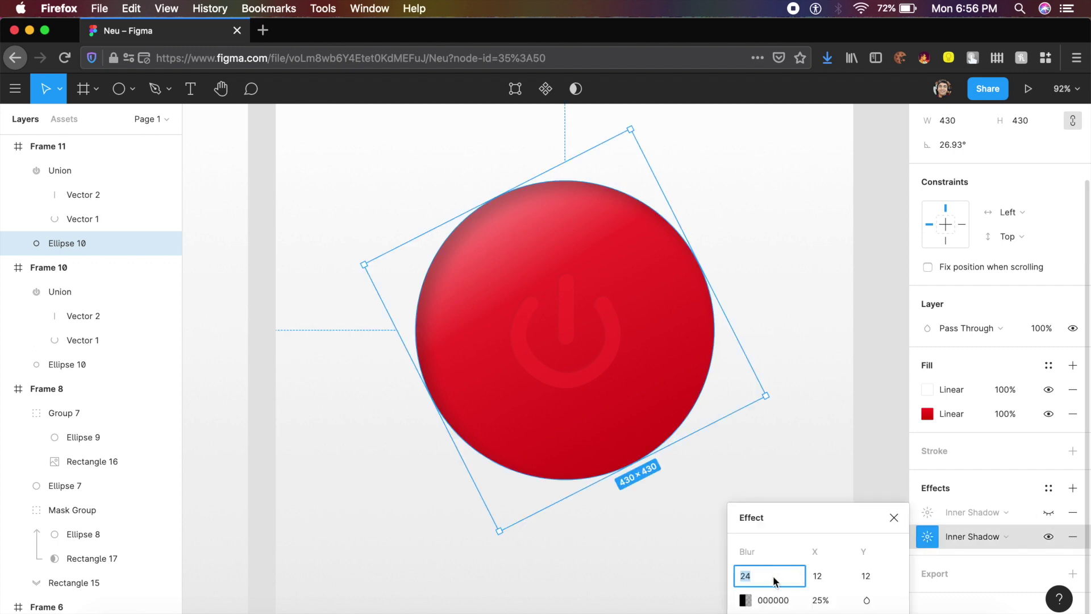
pyautogui.write('80')
pyautogui.press('Return')
pyautogui.click(868, 575)
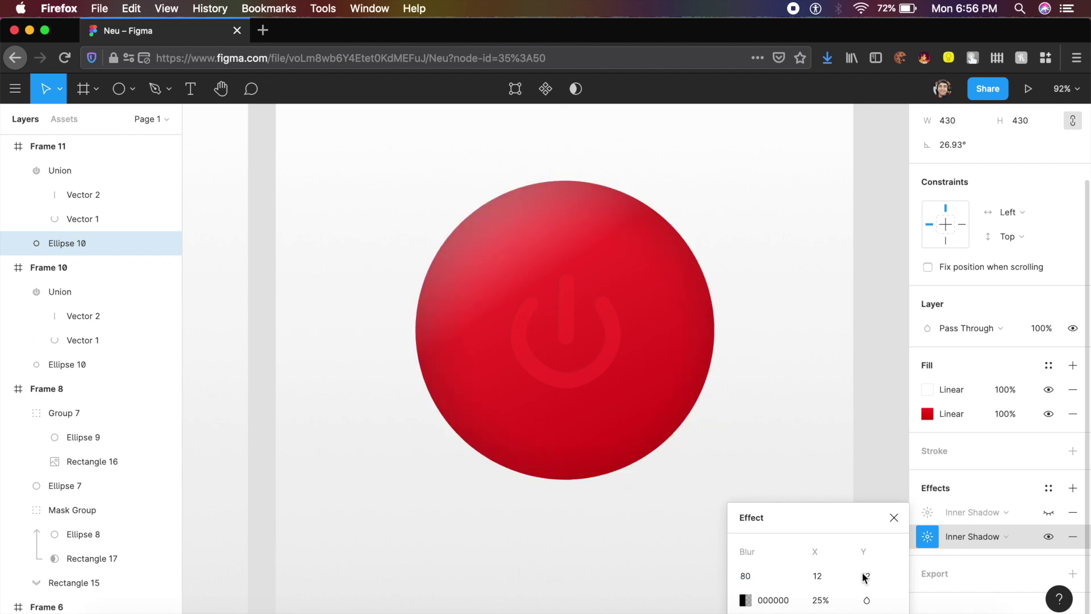
pyautogui.write('24')
pyautogui.press('Return')
pyautogui.click(819, 576)
pyautogui.write('24')
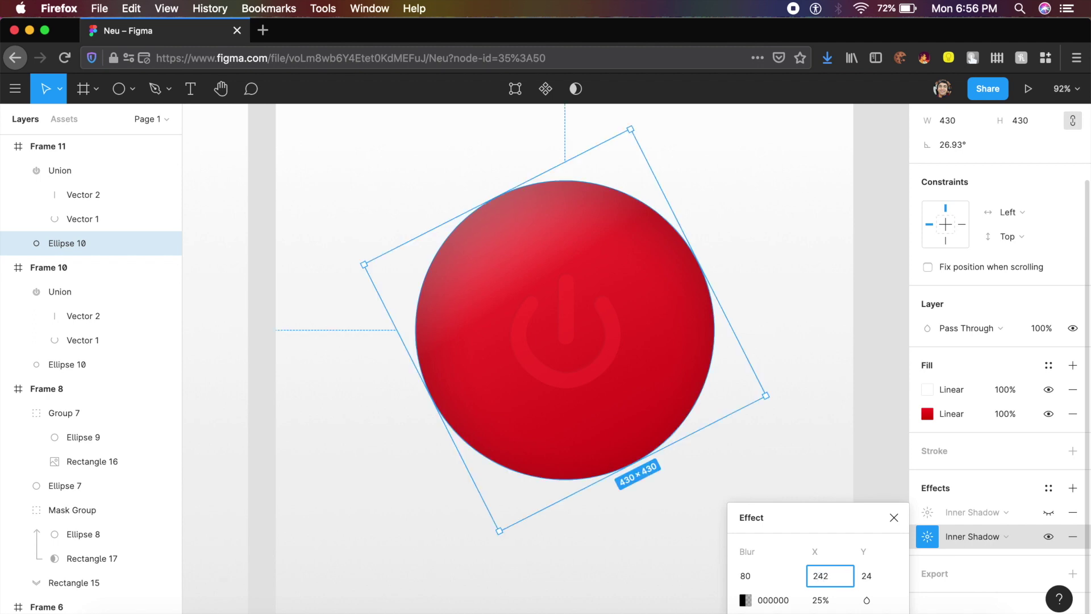
pyautogui.press('BackSpace')
pyautogui.press('Return')
# - Raise the second inner shadow's opacity for a deeper pressed look
pyautogui.click(825, 602)
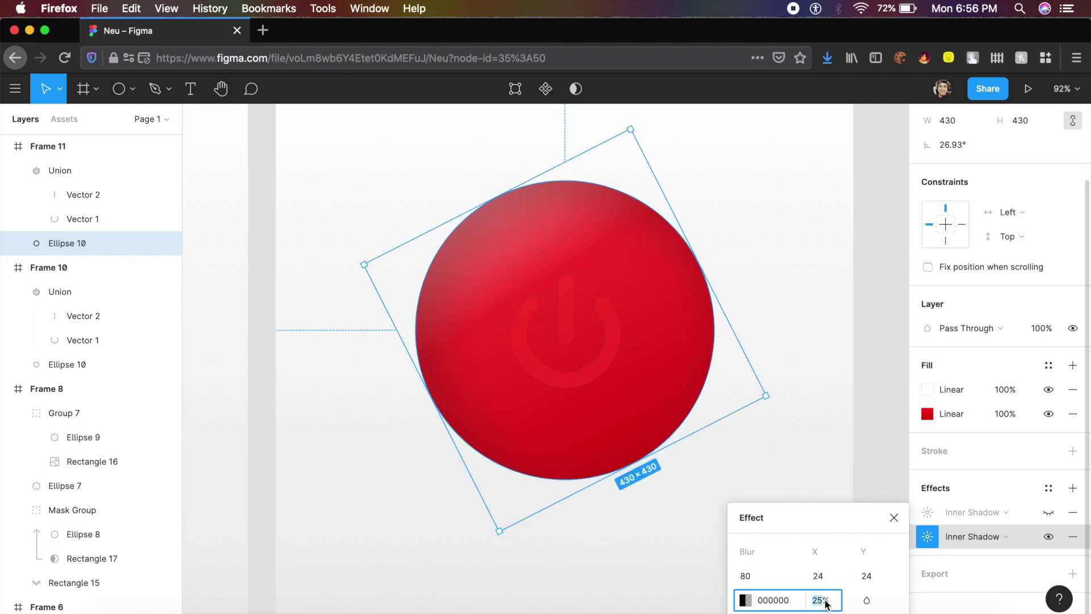
pyautogui.write('40')
pyautogui.press('Return')
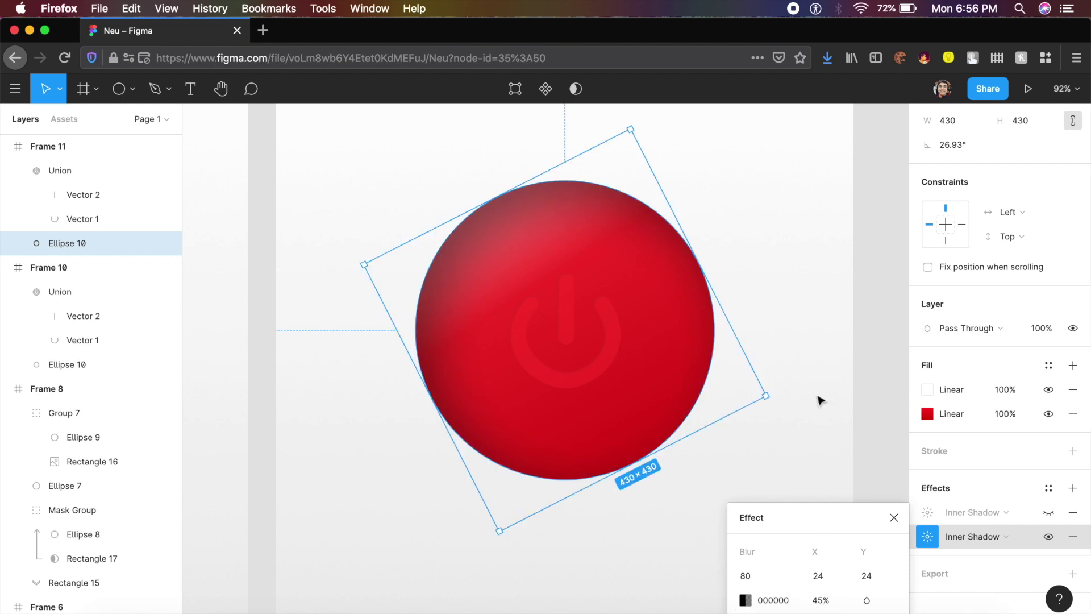
pyautogui.click(821, 401)
pyautogui.scroll(-3, 821, 401)
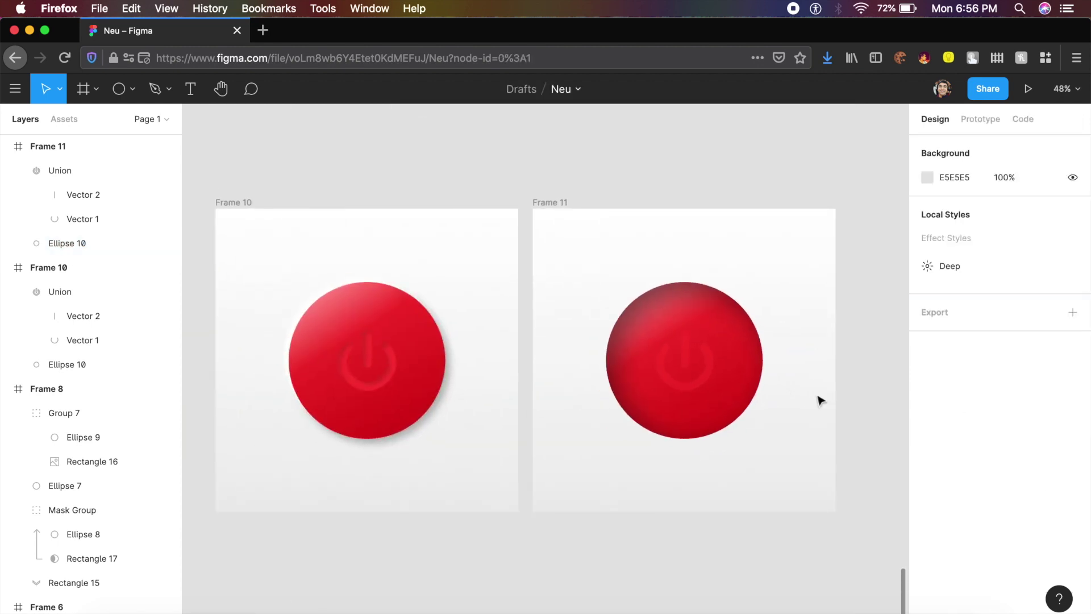
# - Link each frame's circle on click to the other frame with Smart Animate
pyautogui.hscroll(-2, 276, 221)
pyautogui.click(276, 222)
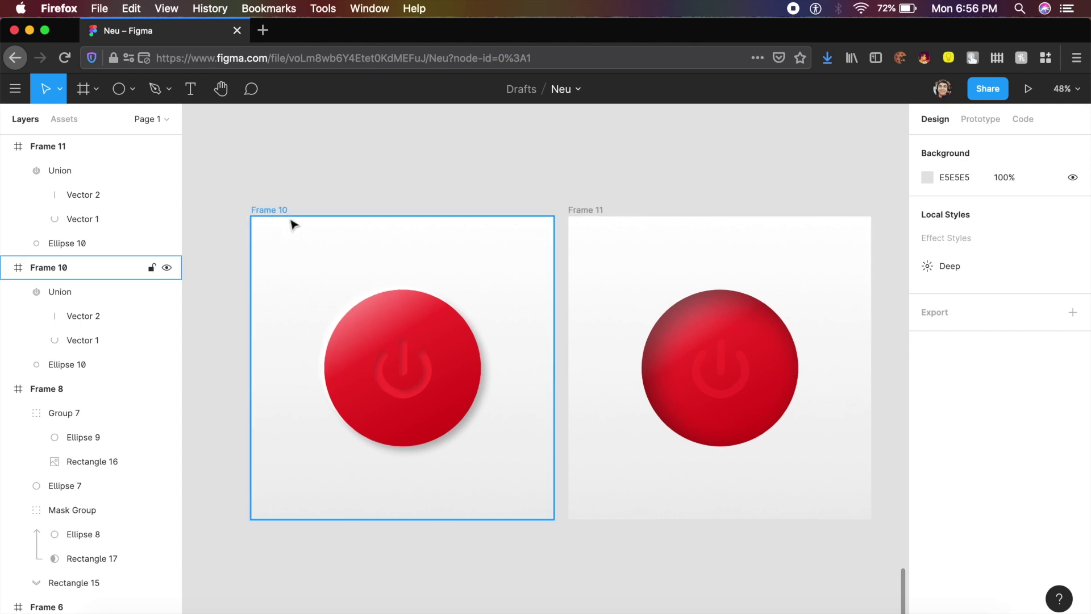
pyautogui.click(429, 312)
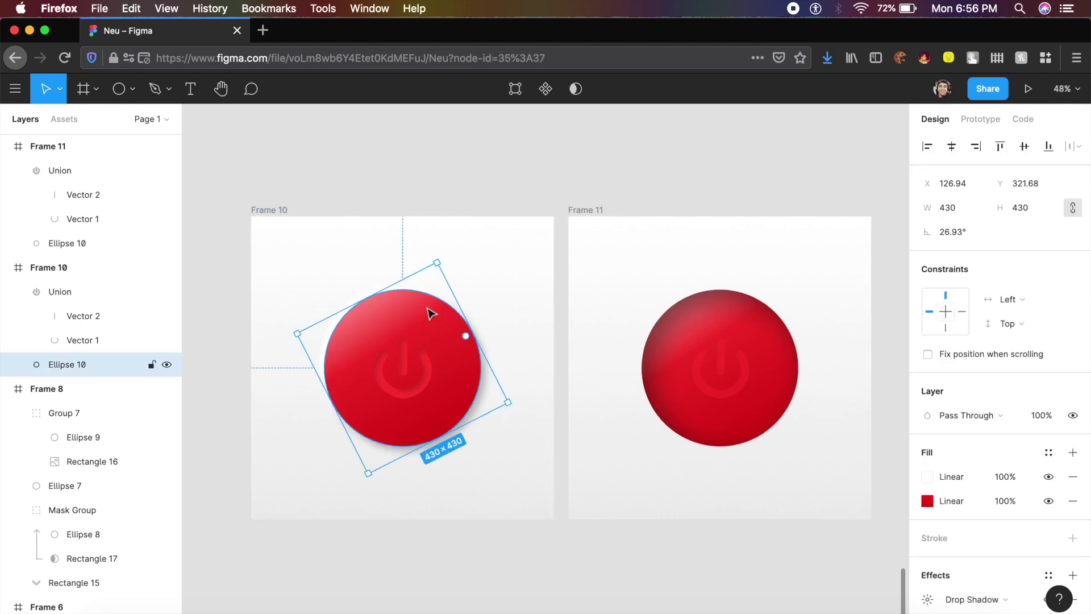
pyautogui.click(980, 119)
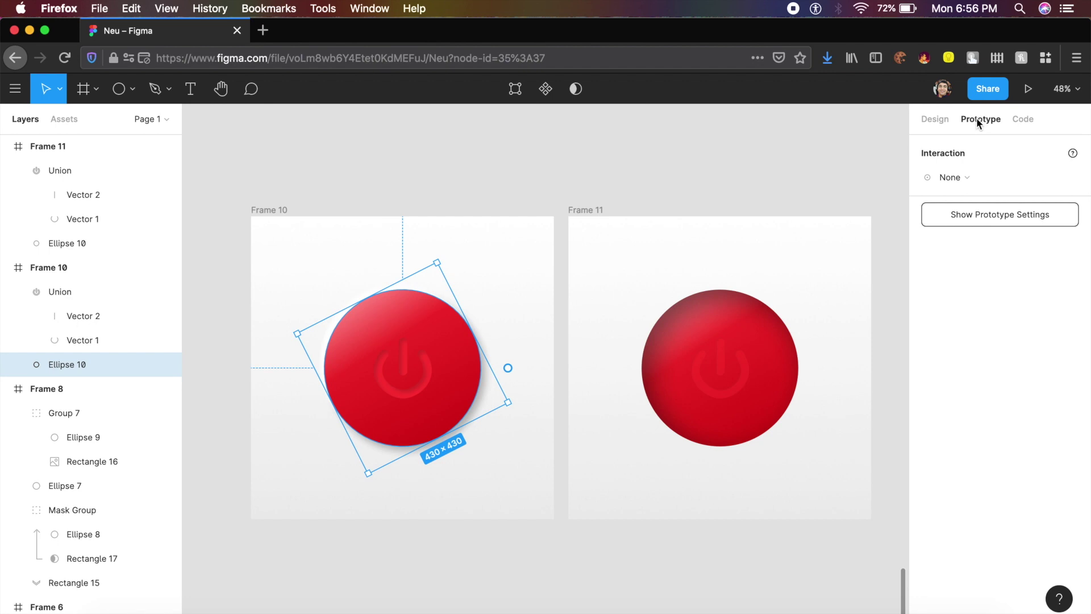
pyautogui.moveTo(510, 370); pyautogui.dragTo(662, 320)
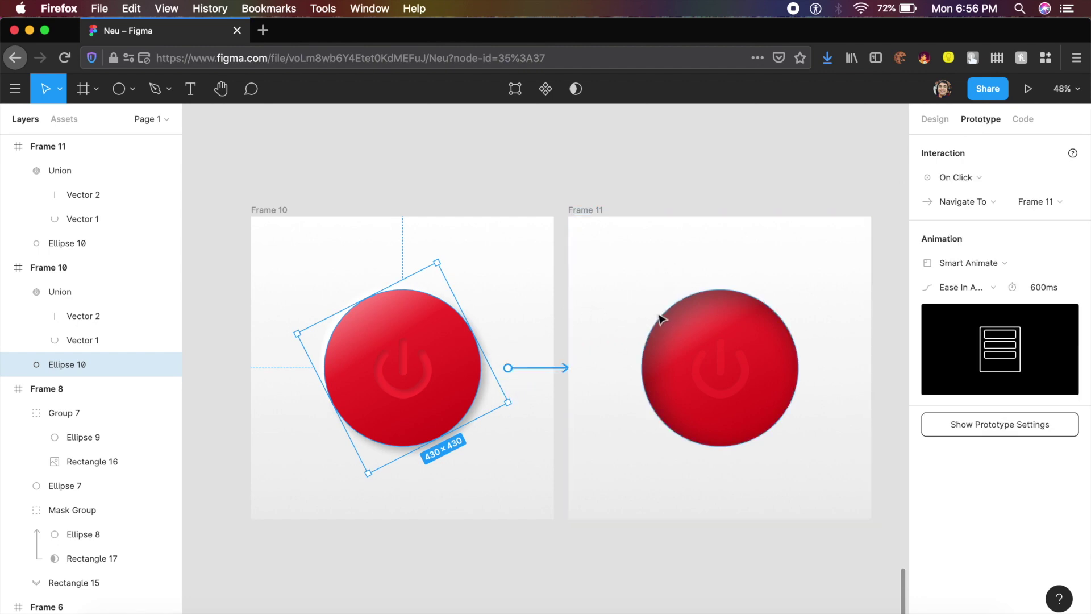
pyautogui.click(749, 325)
pyautogui.moveTo(825, 368); pyautogui.dragTo(494, 394)
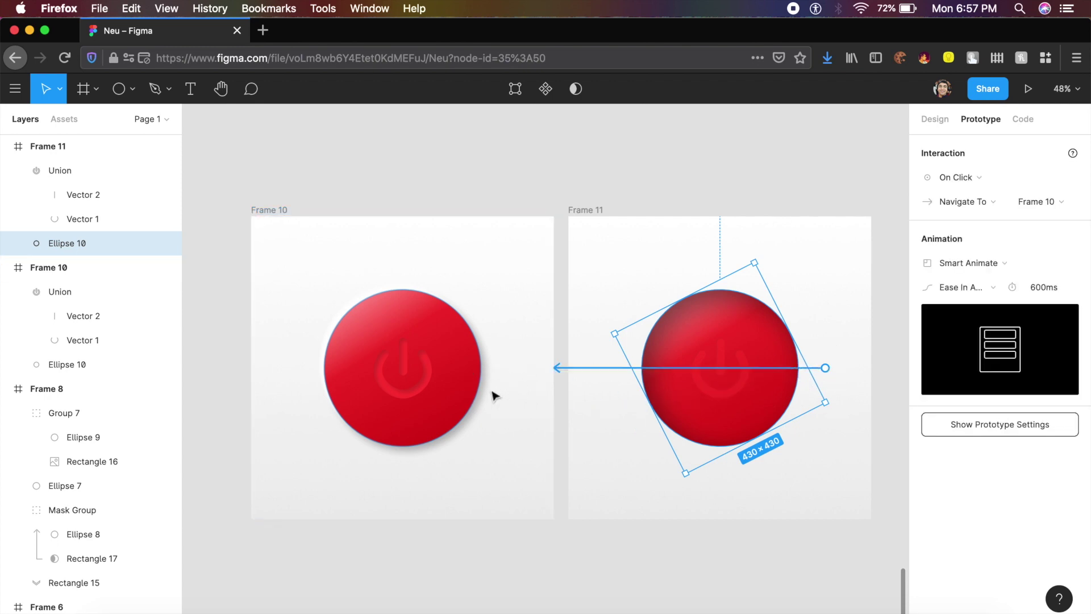
# - Move the prototype flow's starting point to Frame 10
pyautogui.click(467, 365)
pyautogui.scroll(-5, 458, 371)
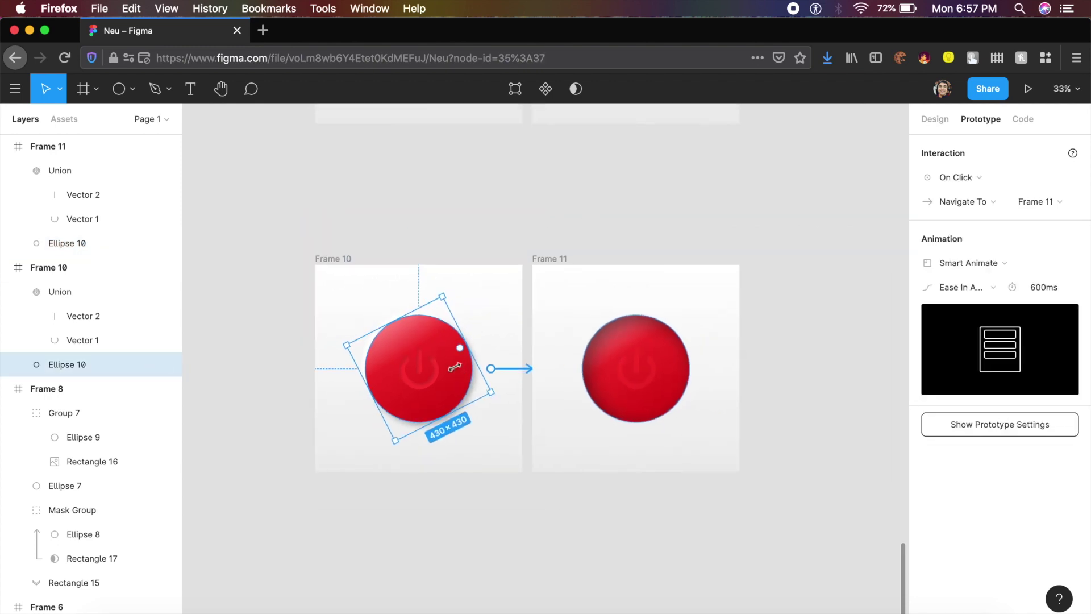
pyautogui.scroll(3, 458, 372)
pyautogui.scroll(2, 458, 373)
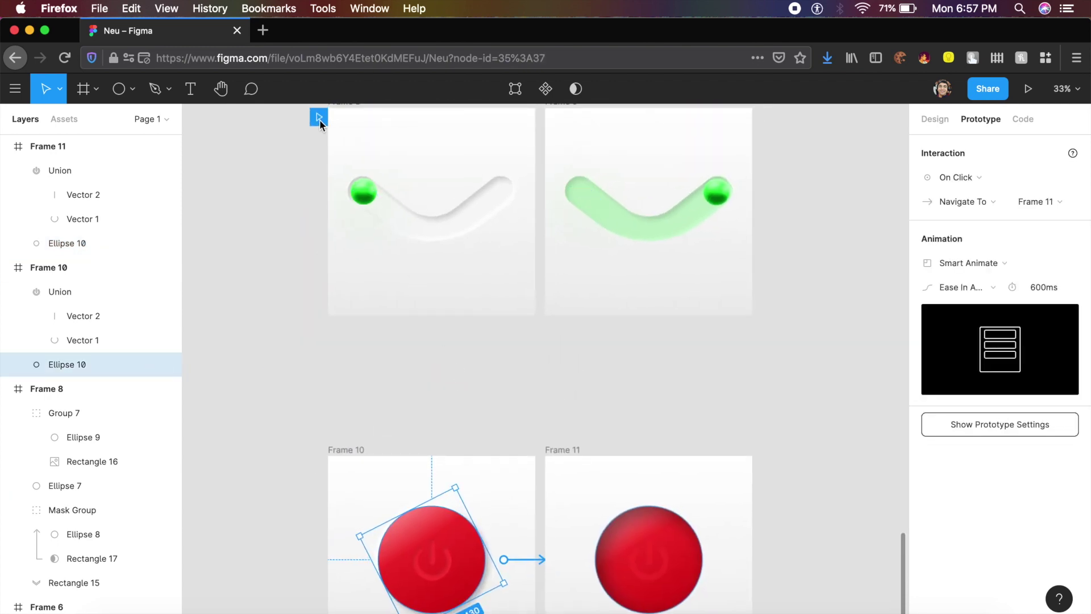
pyautogui.moveTo(319, 118)
pyautogui.mouseDown()
pyautogui.moveTo(361, 408)
pyautogui.moveTo(340, 497)
pyautogui.mouseUp()
pyautogui.scroll(5, 397, 348)
pyautogui.scroll(-5, 398, 349)
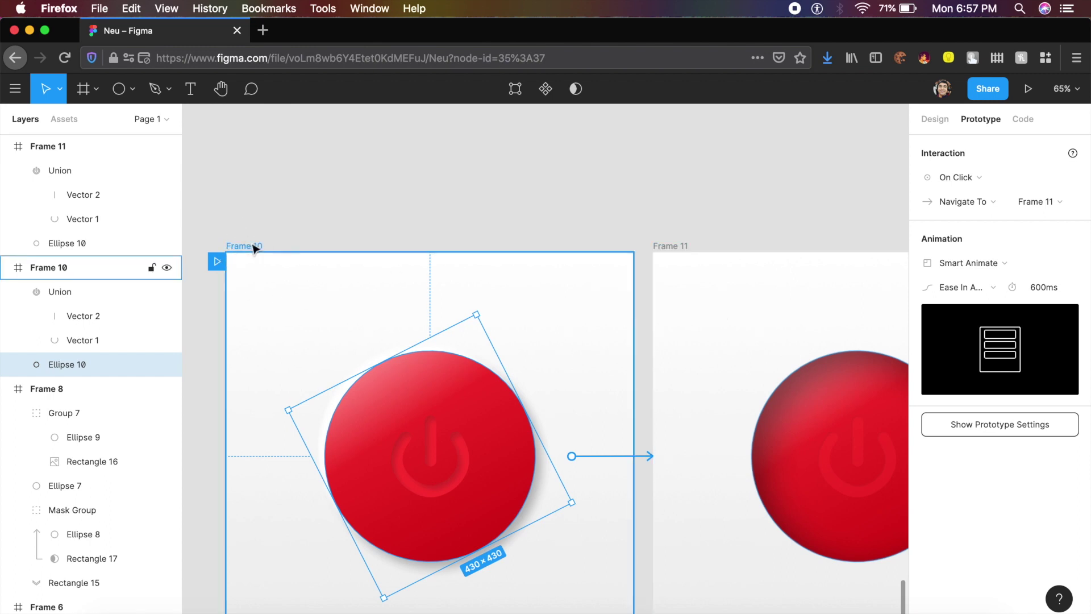
pyautogui.click(254, 248)
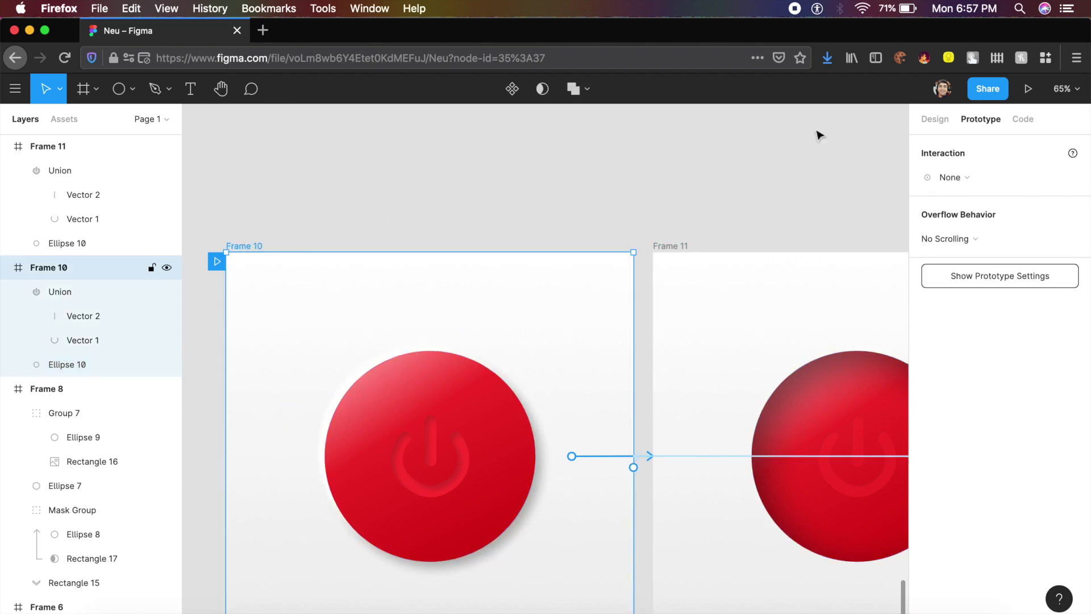
# - Present the prototype and click the button repeatedly to toggle pressed and raised states
pyautogui.click(1032, 92)
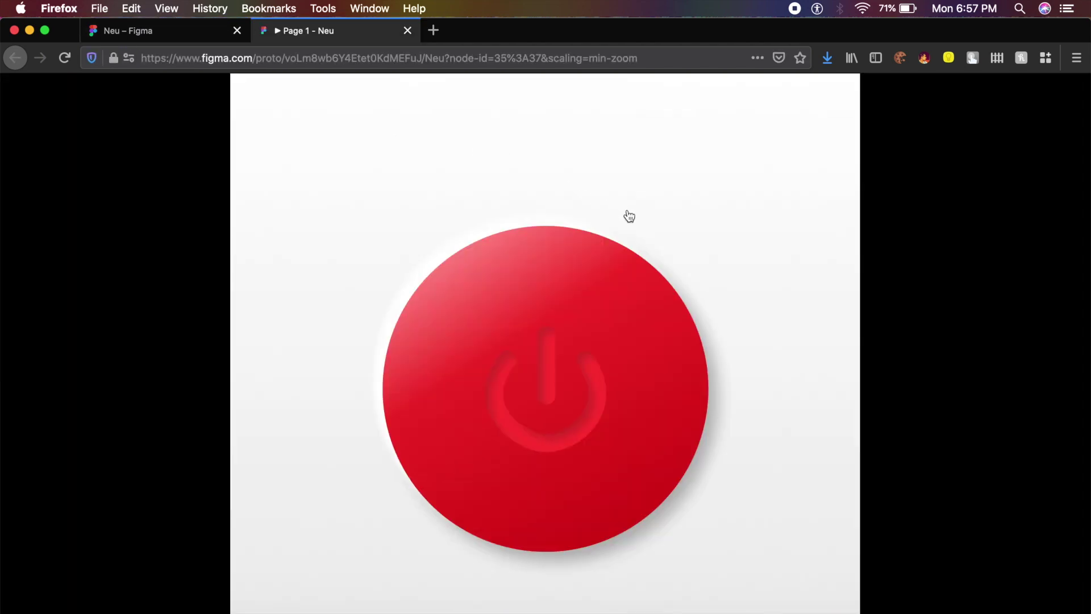
pyautogui.click(595, 282)
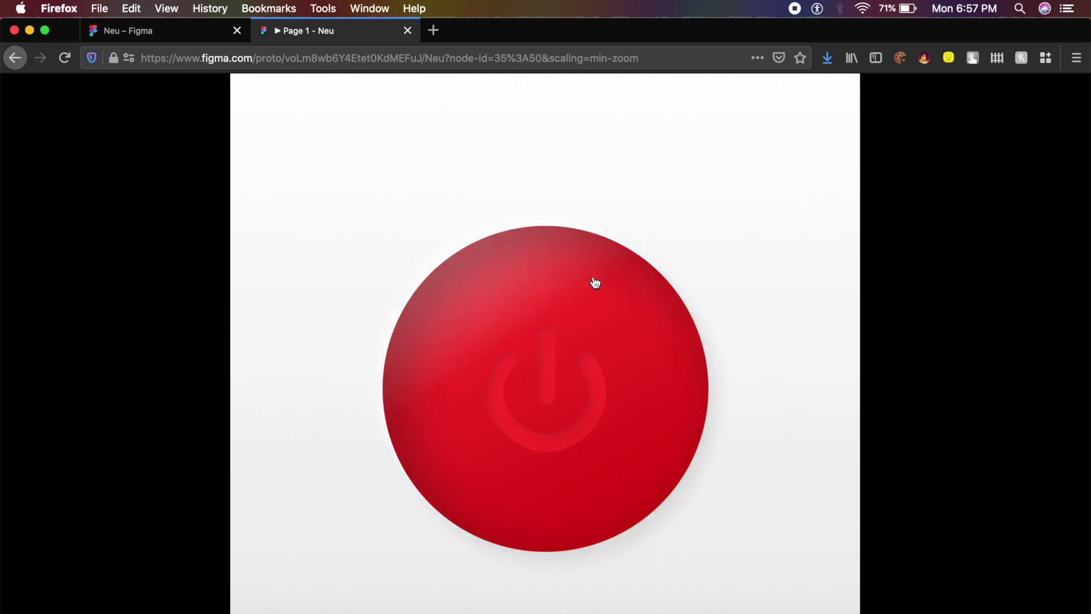
pyautogui.click(607, 371)
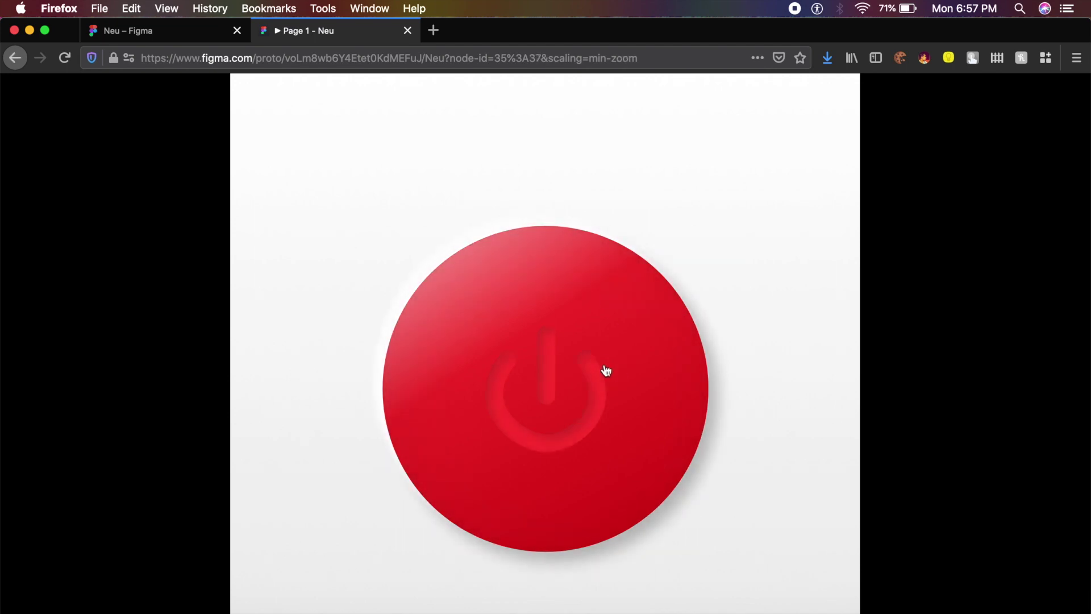
pyautogui.click(606, 371)
pyautogui.click(606, 370)
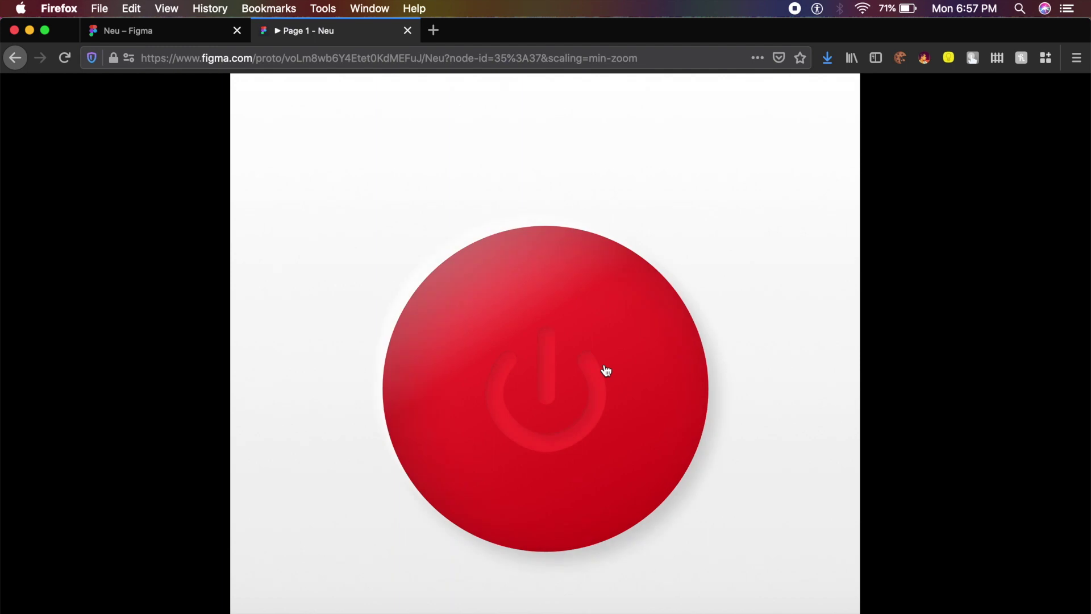